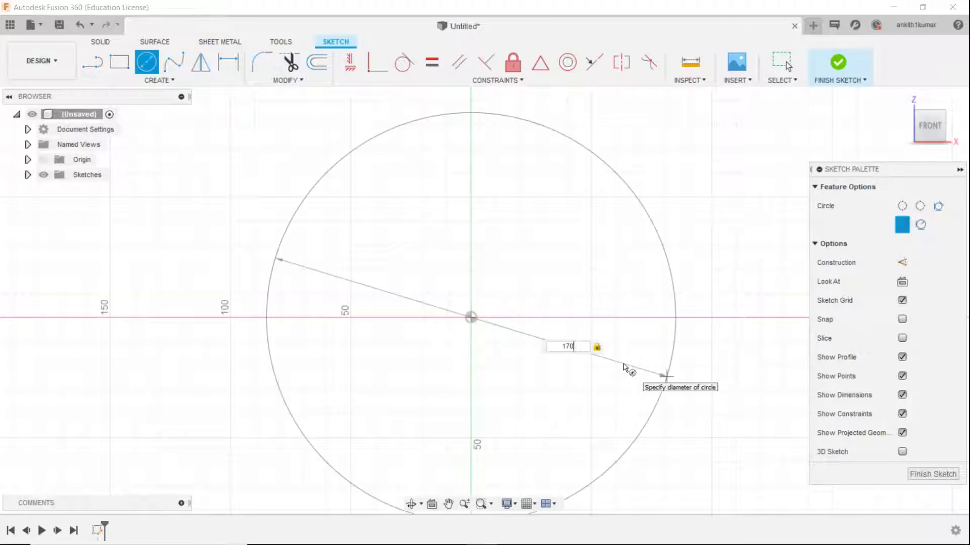
Finish the circle at 170 mm diameter and draw a concentric 99.43 mm circle centred on the origin.
key("Return")
scroll(624, 365, "down", 2)
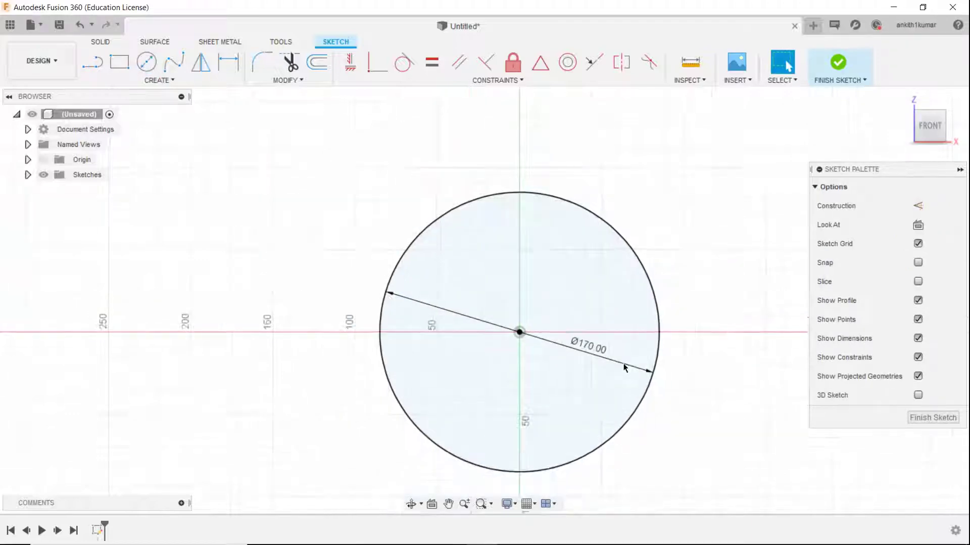
scroll(581, 345, "up", 1)
left_click(144, 71)
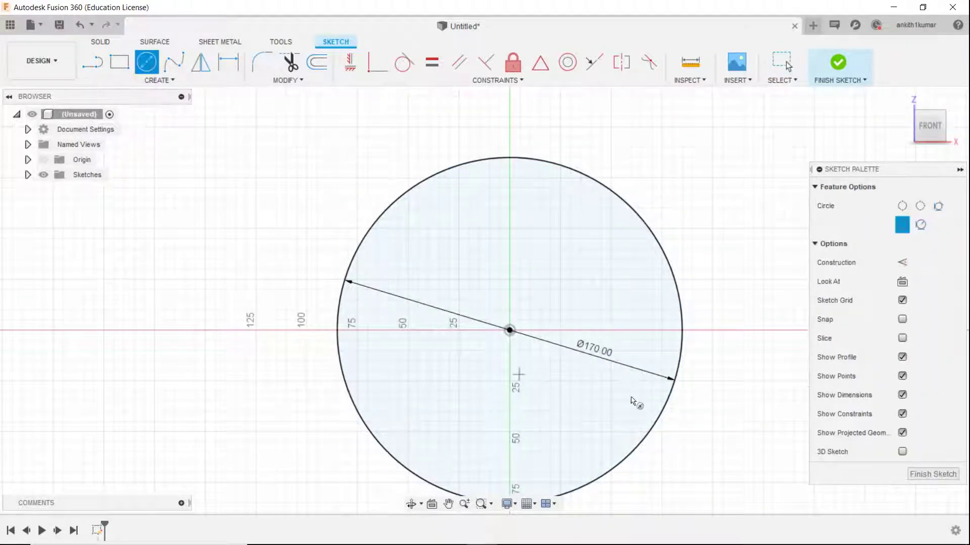
left_click(510, 329)
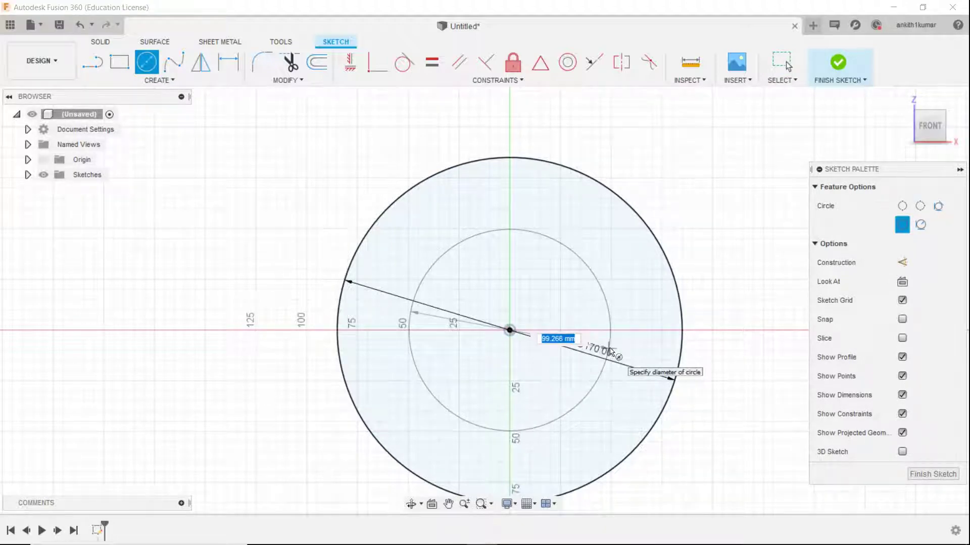
type("99.43")
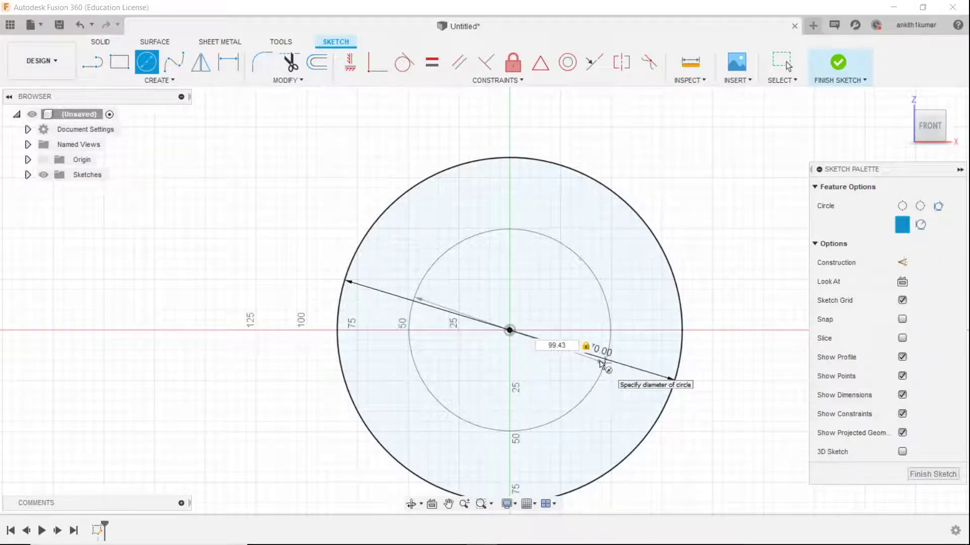
key("Return")
scroll(600, 363, "down", 1)
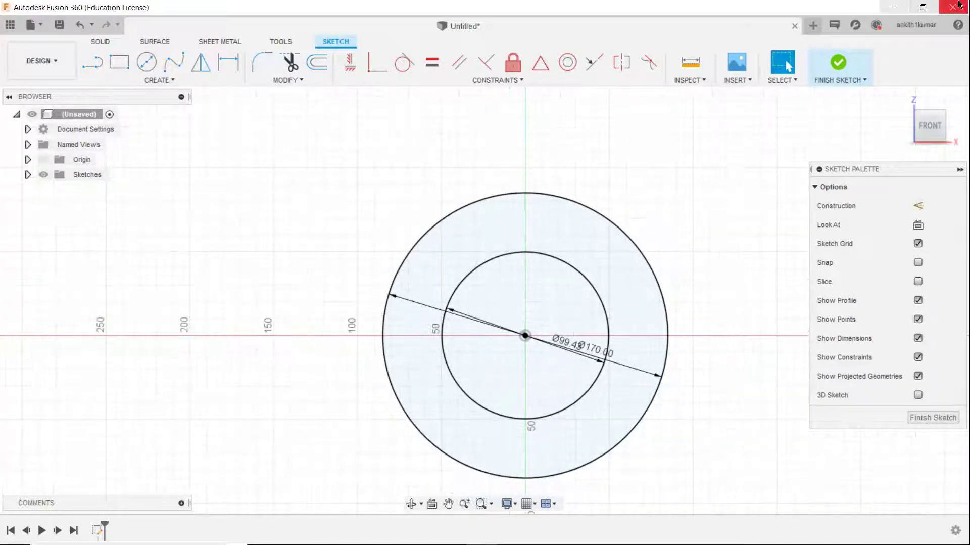
Finish the sketch and extrude the ring between the two circles 4.50 mm as a new component.
left_click(836, 62)
left_click(93, 62)
left_click(120, 63)
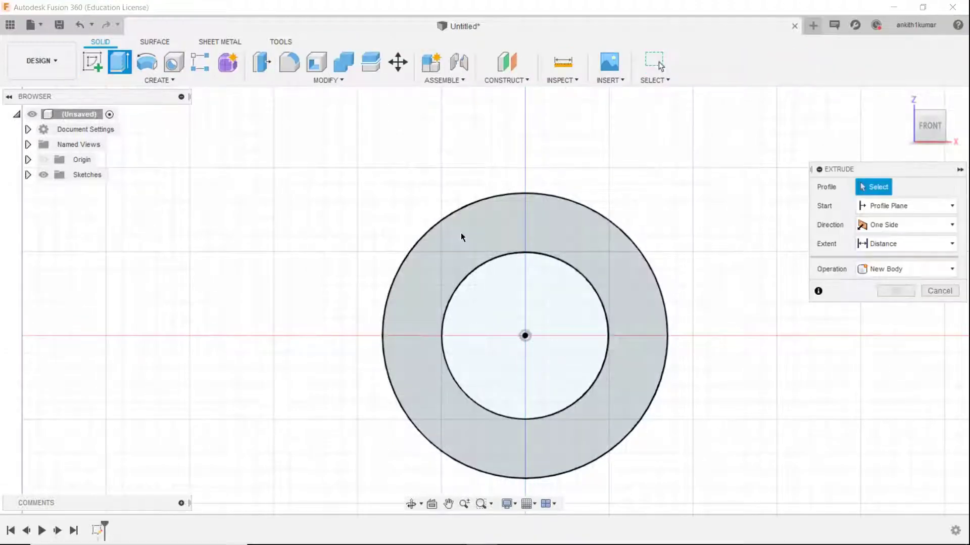
left_click(462, 235)
left_click(917, 132)
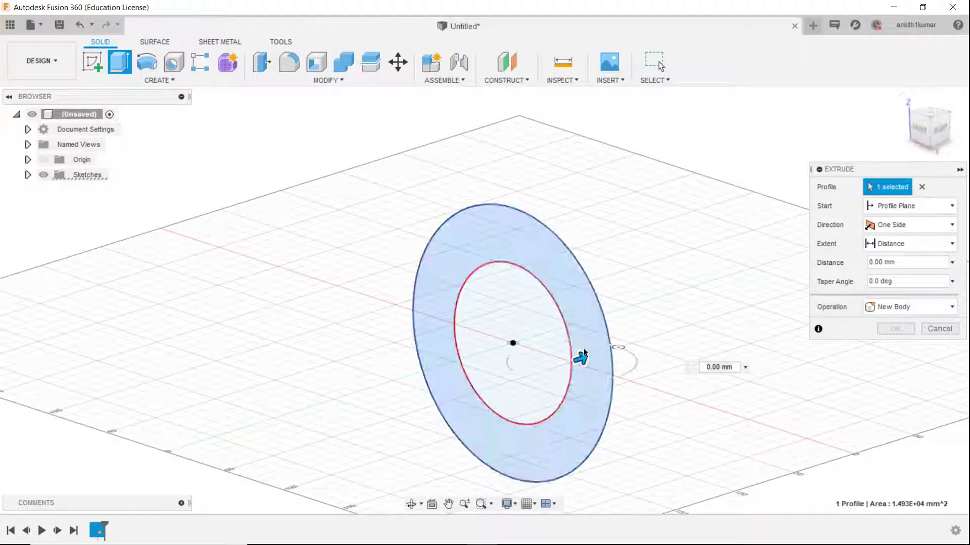
left_click(870, 306)
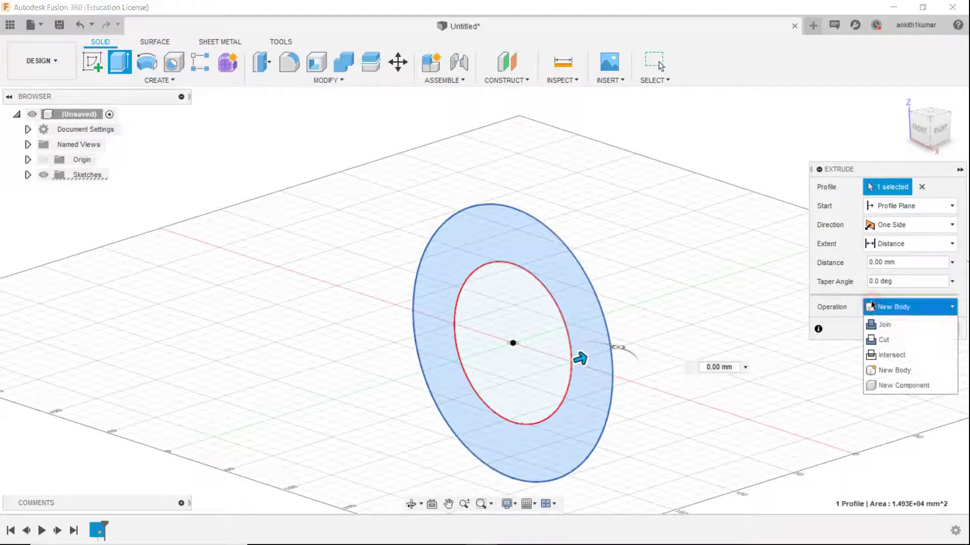
left_click(902, 378)
left_click(909, 265)
left_click(851, 265)
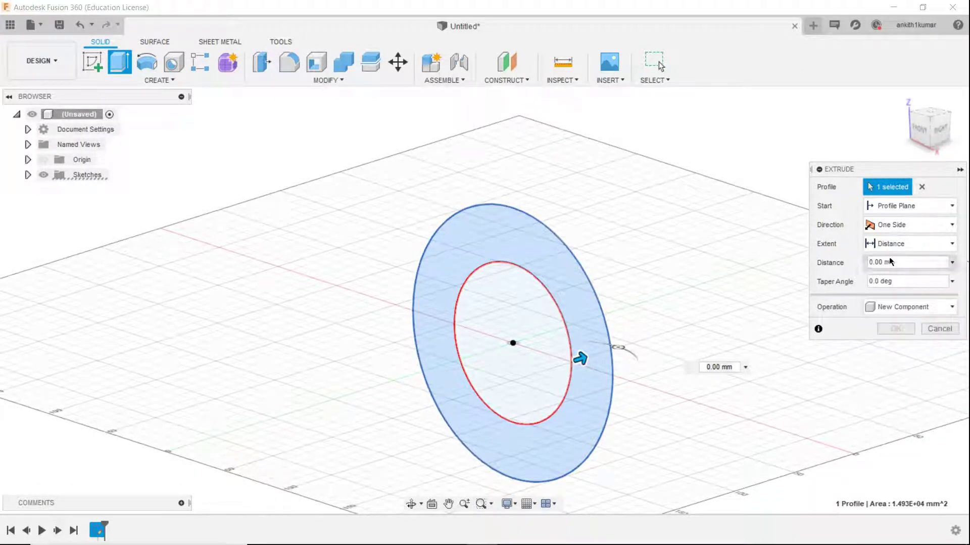
type("4.50")
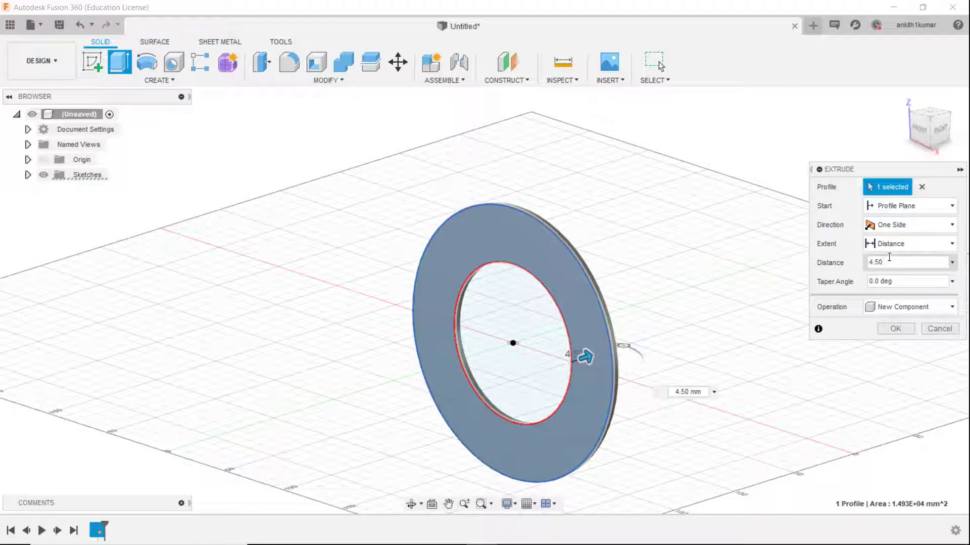
key("Return")
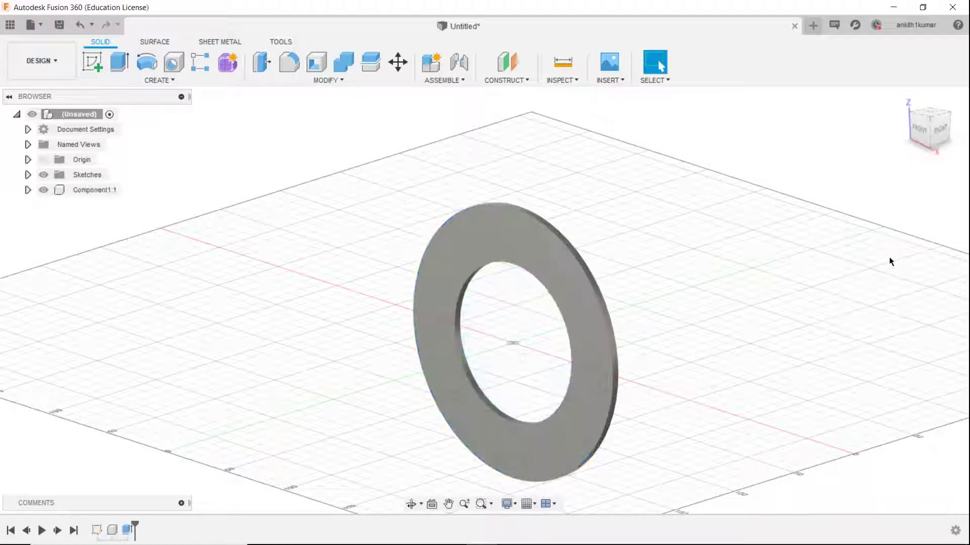
Create a sketch on the ring's front face and draw a vertical line from the origin up past the outer edge.
scroll(723, 173, "up", 5)
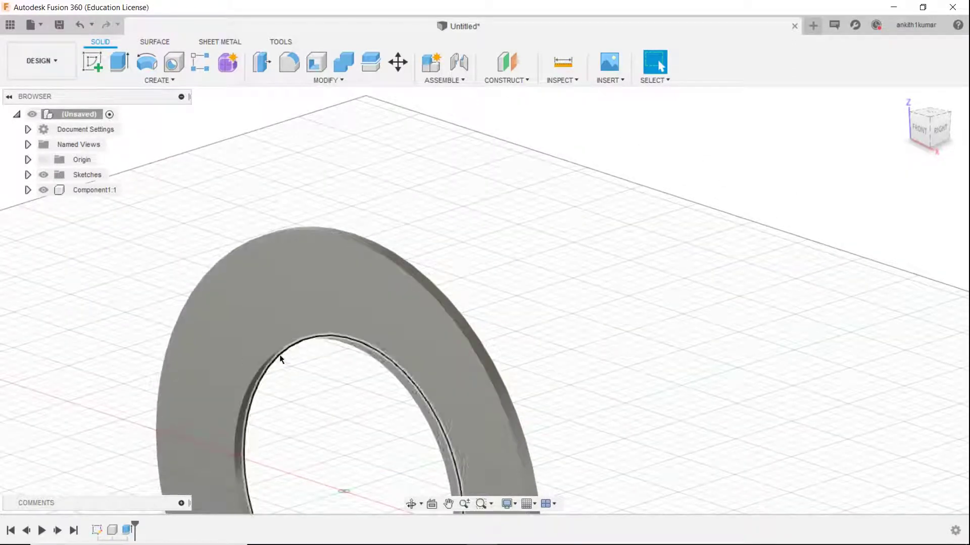
right_click(295, 298)
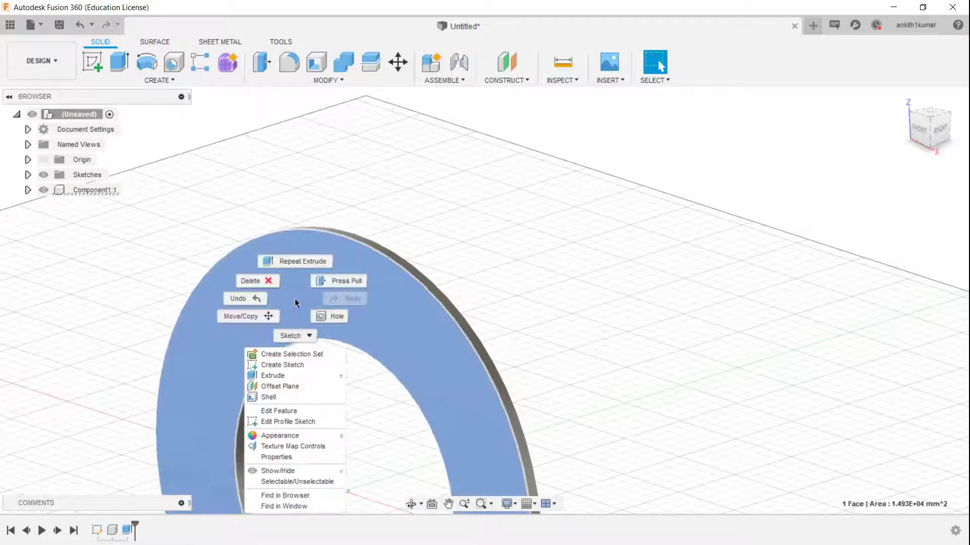
left_click(283, 364)
scroll(516, 354, "up", 5)
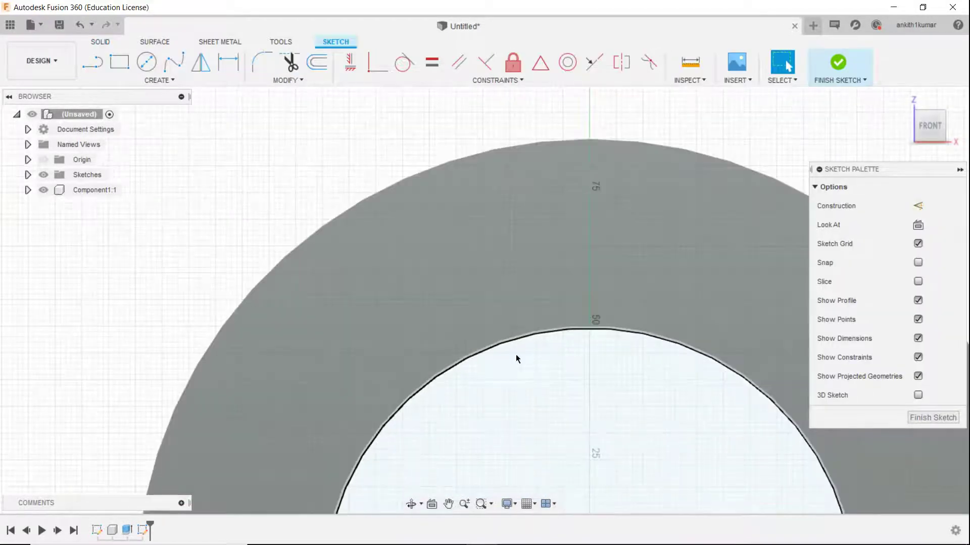
scroll(243, 275, "down", 5)
left_click(101, 60)
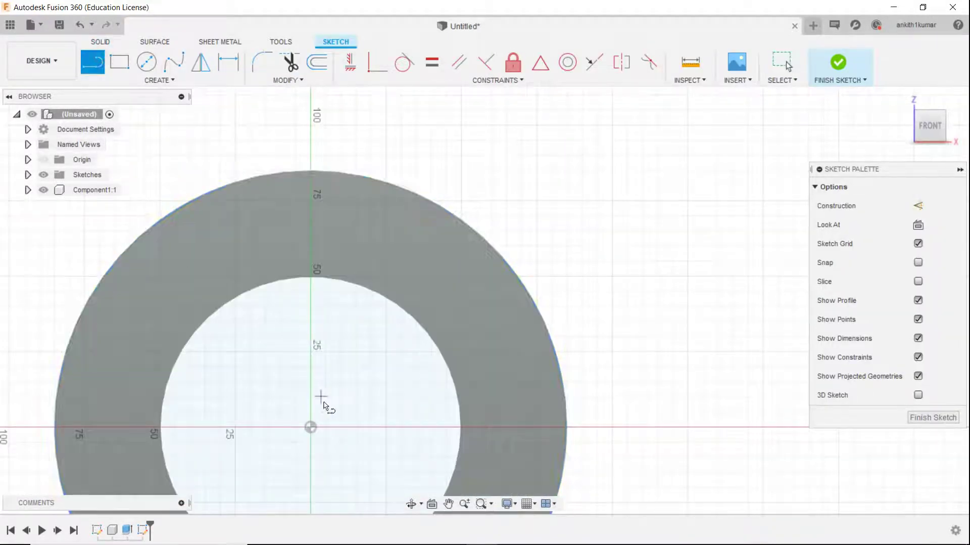
left_click(311, 427)
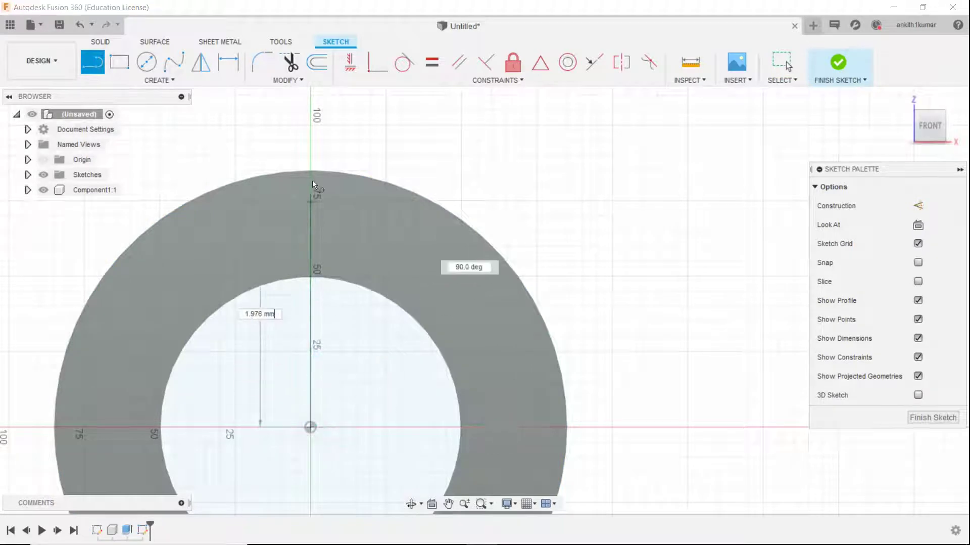
left_click(309, 117)
scroll(309, 117, "up", 1)
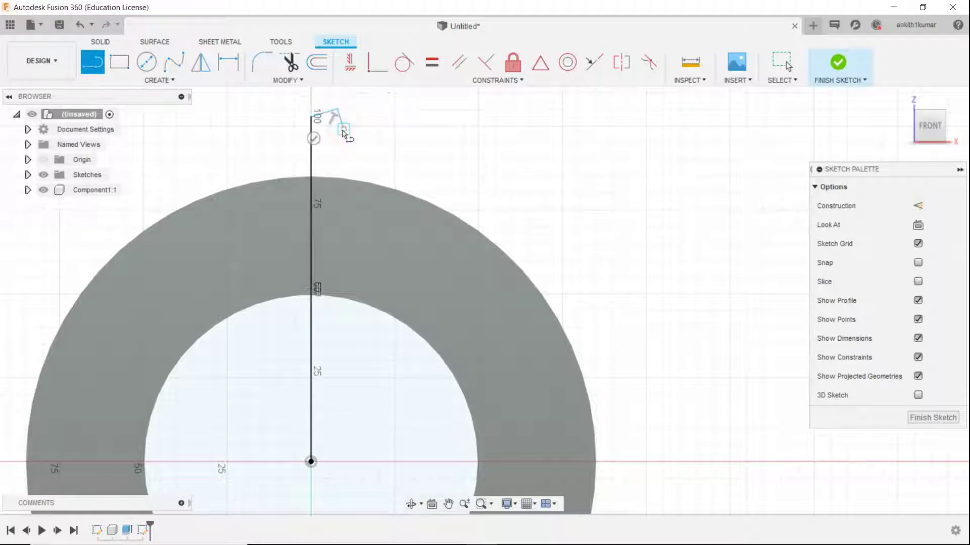
left_click_drag(312, 117, 344, 128)
key("Escape")
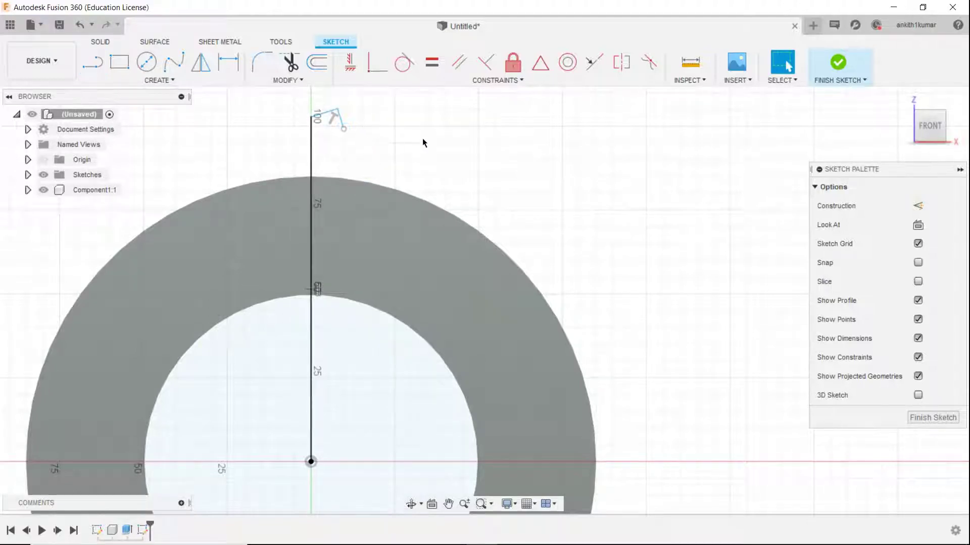
key("ctrl+z")
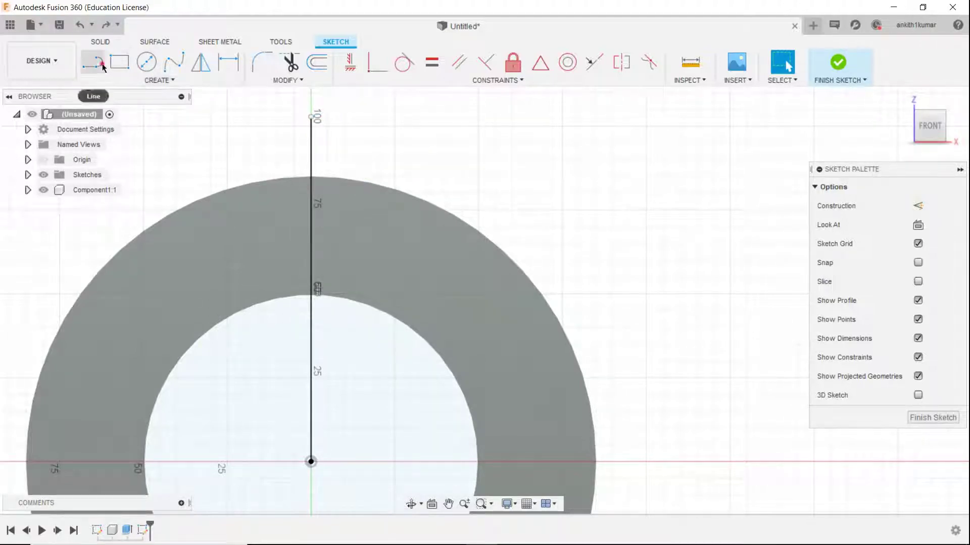
Draw a slanted line about 58 mm long from the vertical line at the inner edge up-left past the outer edge.
left_click(92, 62)
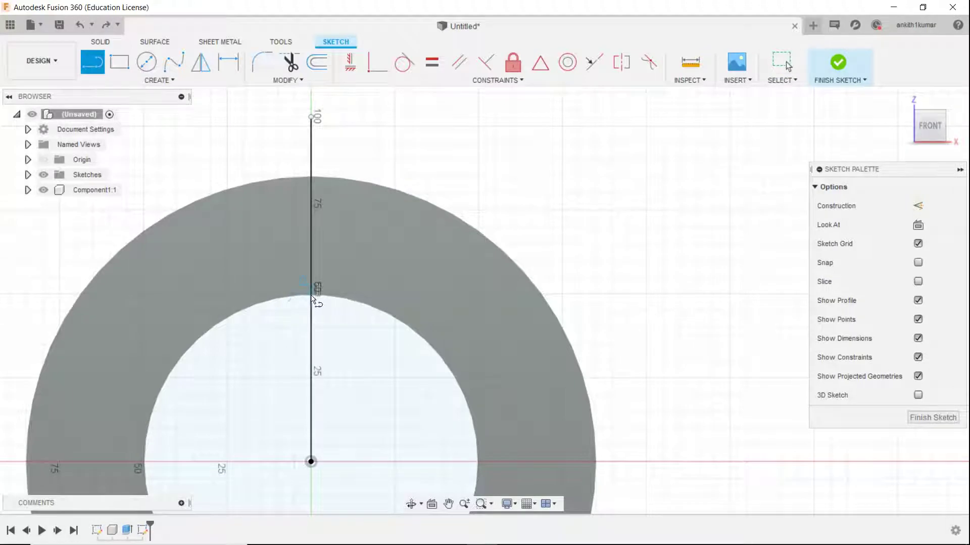
left_click_drag(311, 294, 190, 146)
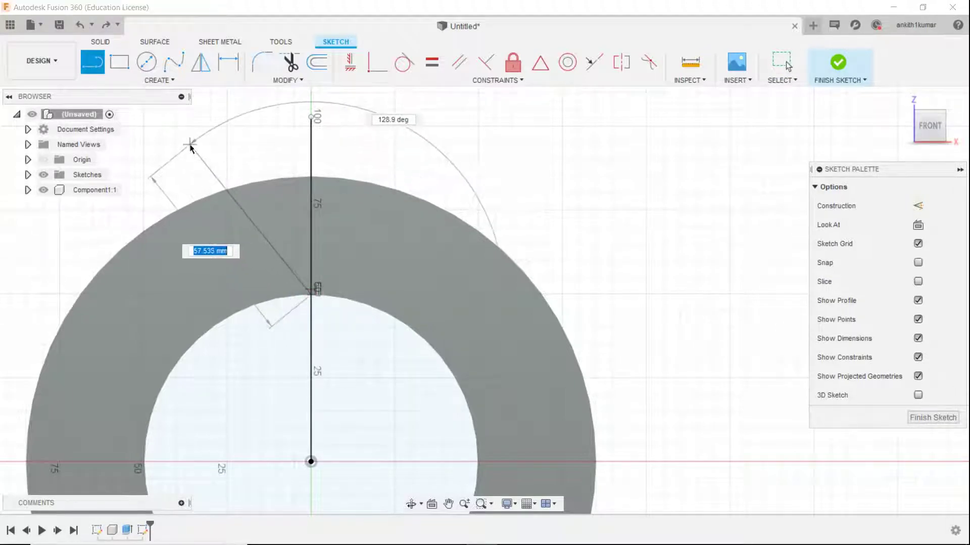
left_click(190, 147)
key("Escape")
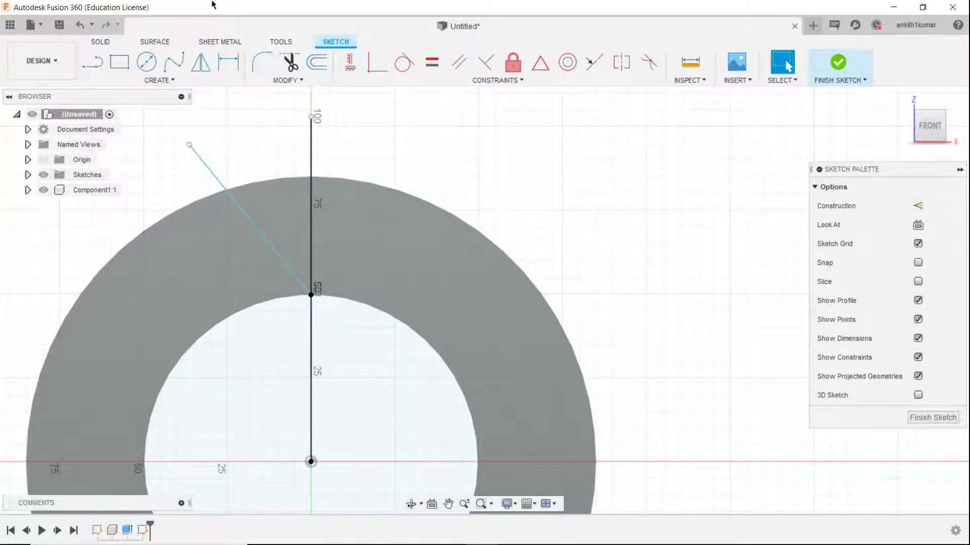
Dimension the angle between the slanted line and the vertical line as 67 degrees.
left_click(228, 62)
left_click(230, 195)
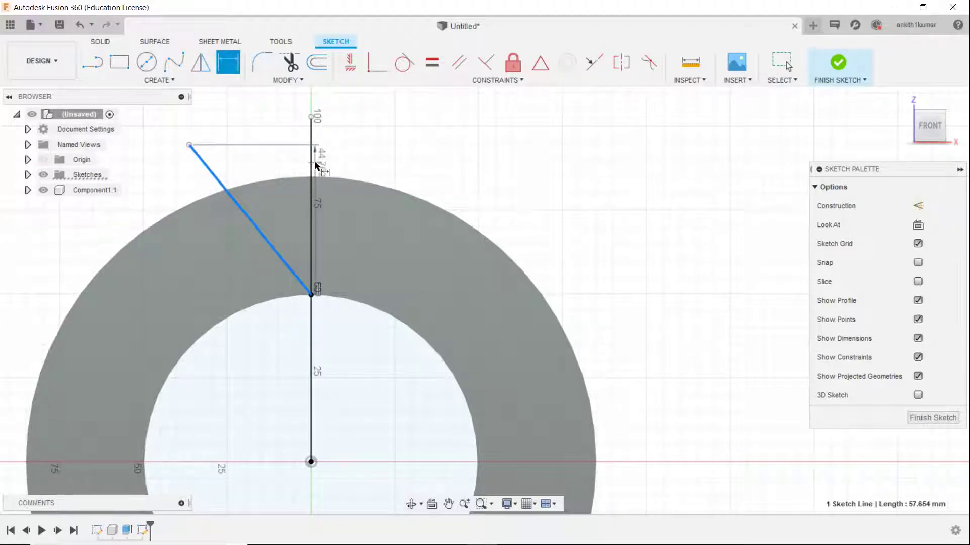
left_click(313, 159)
left_click(253, 138)
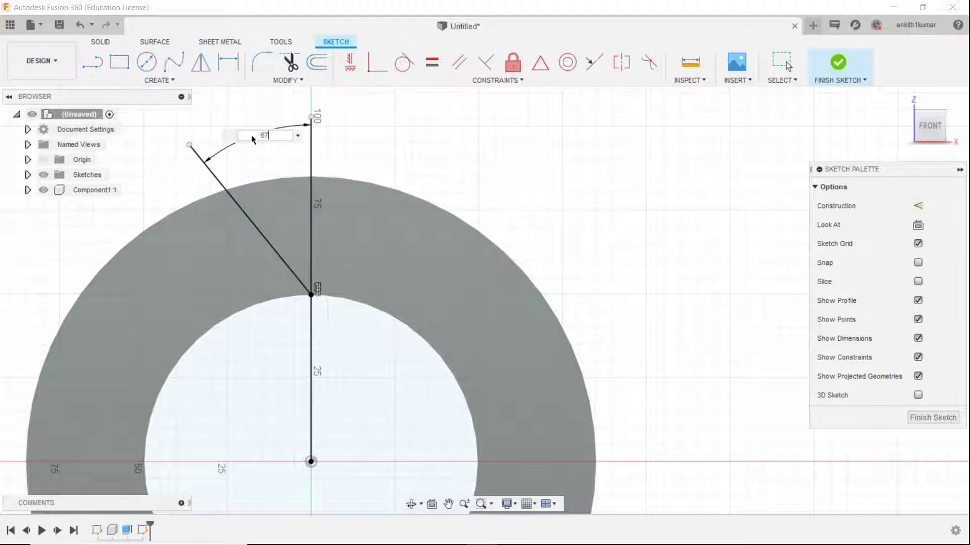
key("Return")
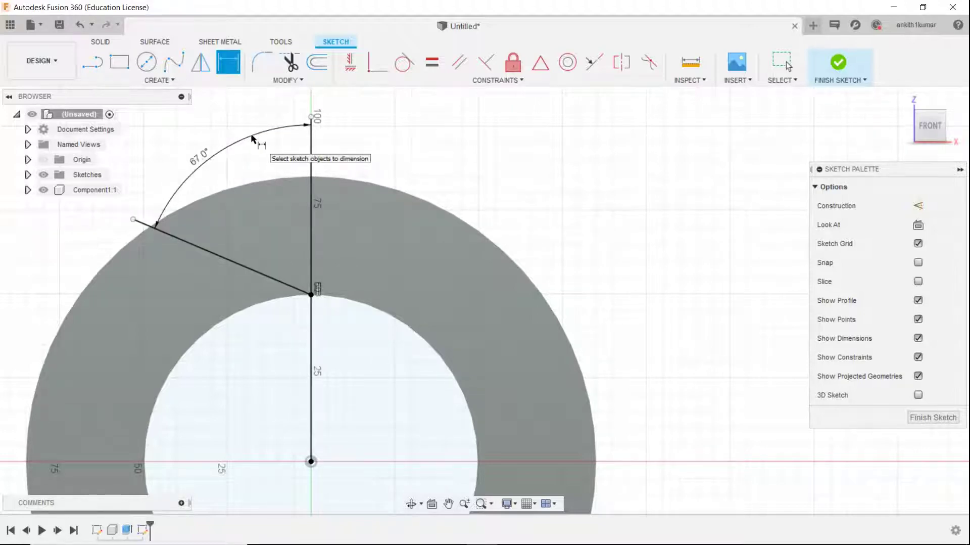
Delete the vertical line and its angle dimension from the sketch.
scroll(251, 133, "up", 1)
scroll(318, 330, "up", 1)
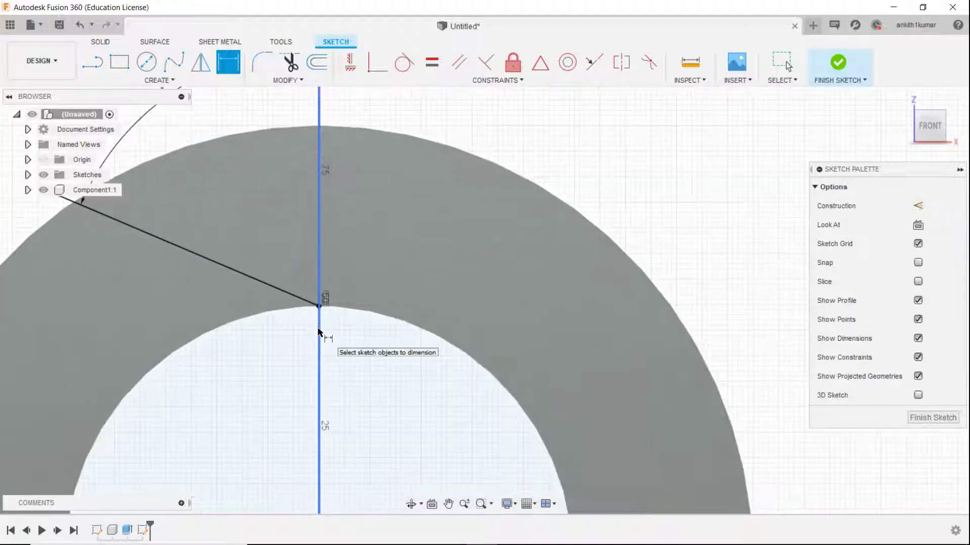
right_click(318, 330)
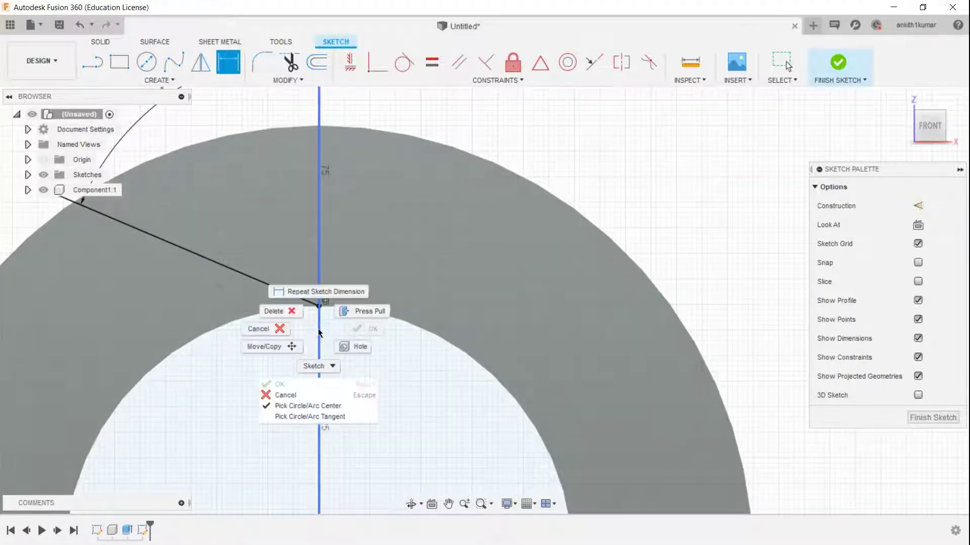
left_click(294, 311)
scroll(301, 324, "down", 2)
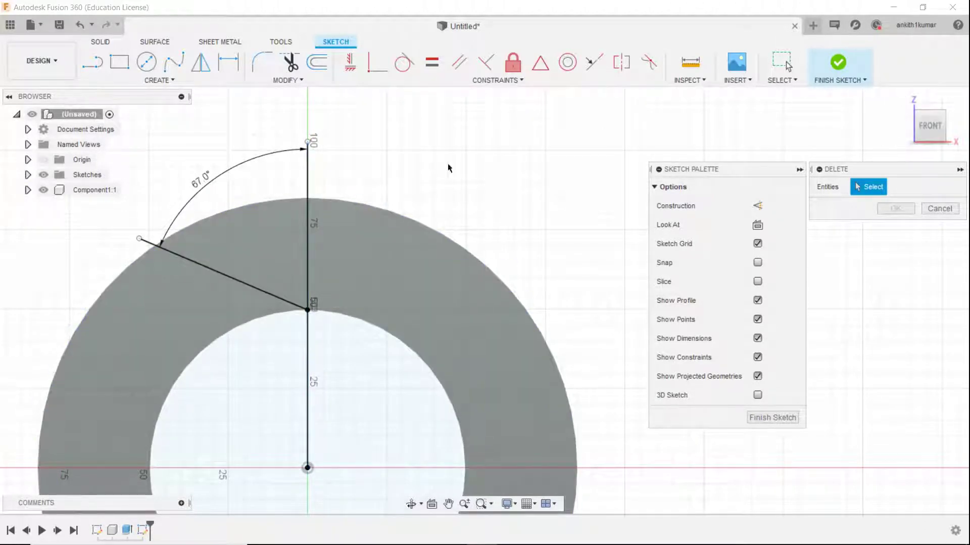
left_click(309, 180)
left_click(253, 159)
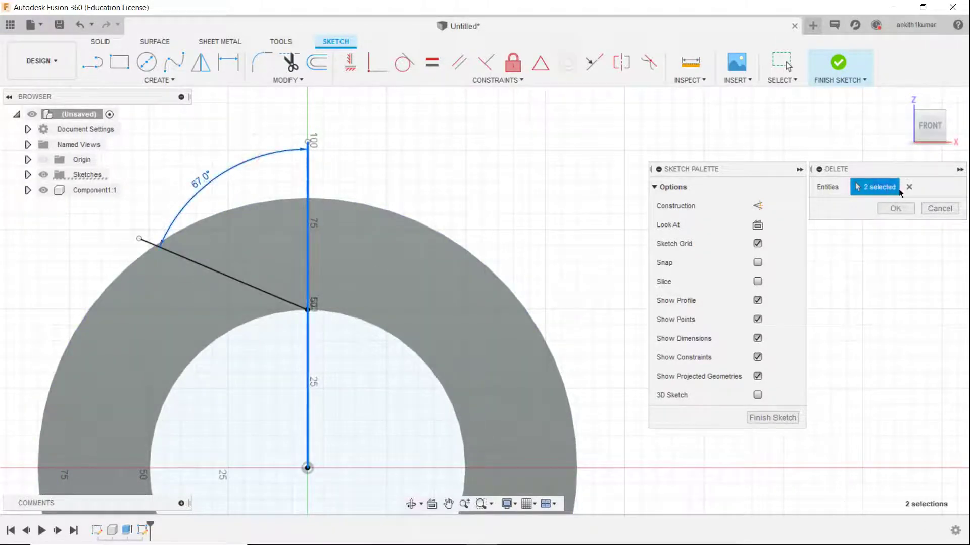
left_click(896, 208)
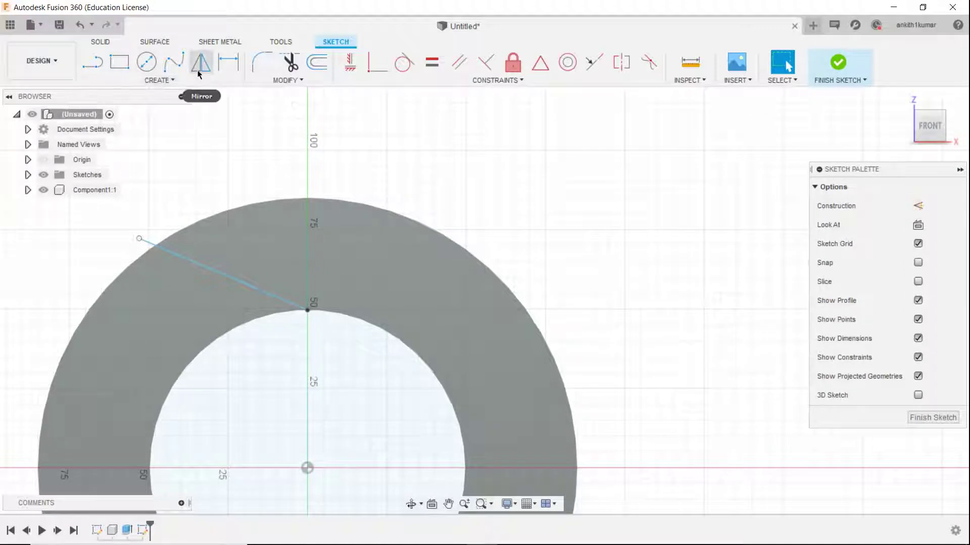
Draw a three-point fit point spline above the slanted line, starting on the inner edge just right of the line's end.
left_click(174, 62)
scroll(308, 336, "up", 3)
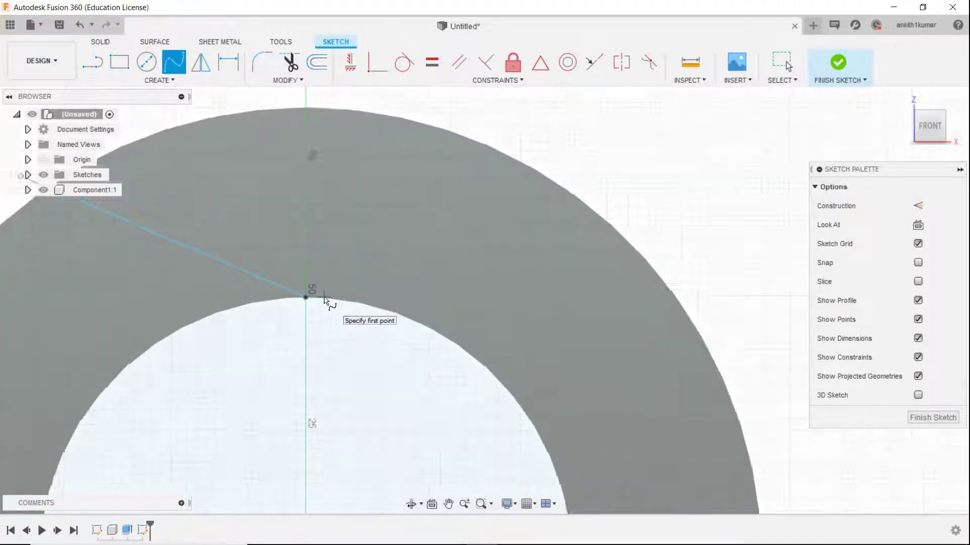
scroll(326, 301, "up", 2)
left_click(311, 301)
scroll(310, 300, "down", 4)
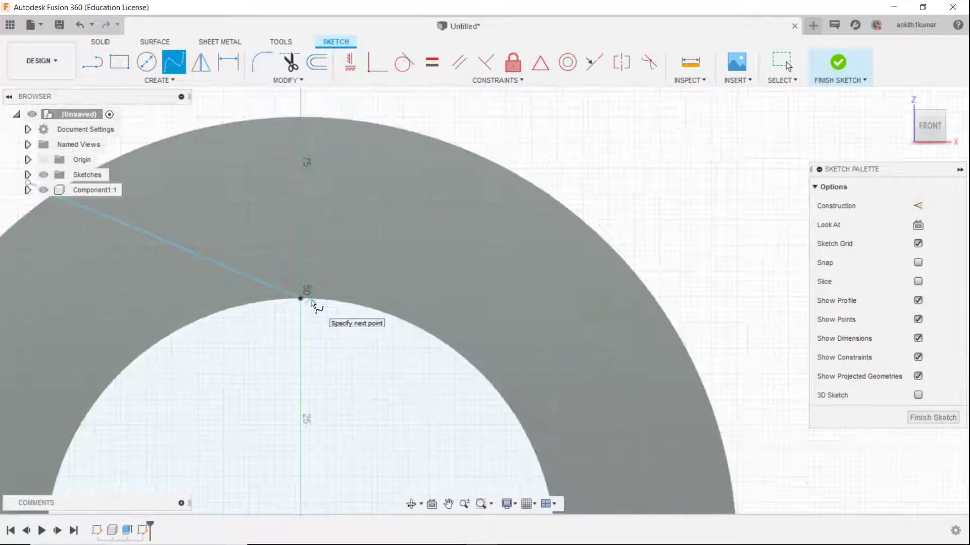
left_click(235, 247)
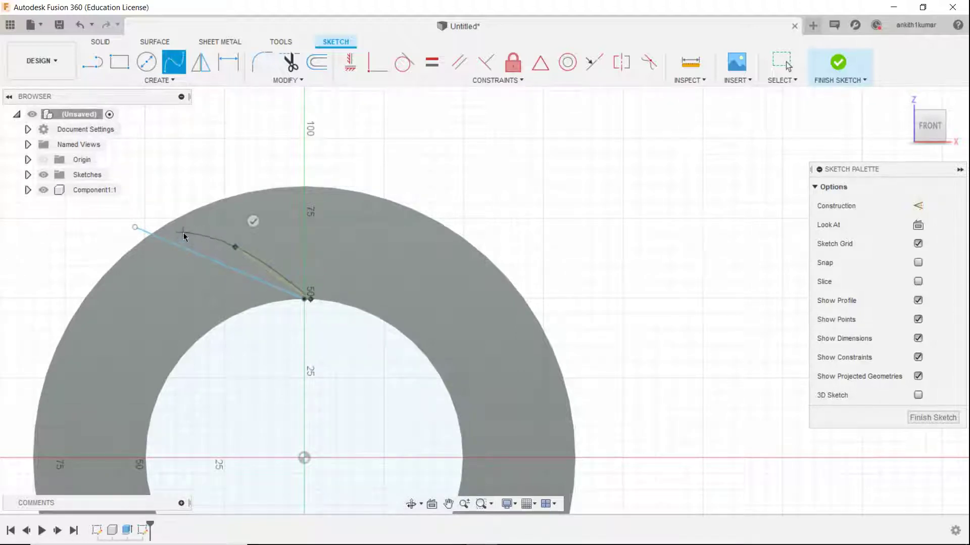
left_click(183, 232)
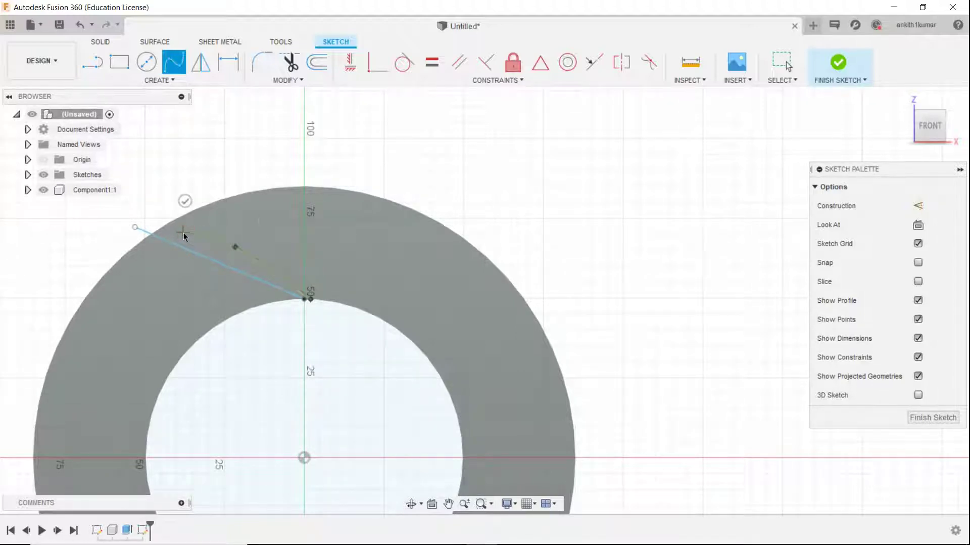
left_click(184, 201)
scroll(329, 303, "up", 5)
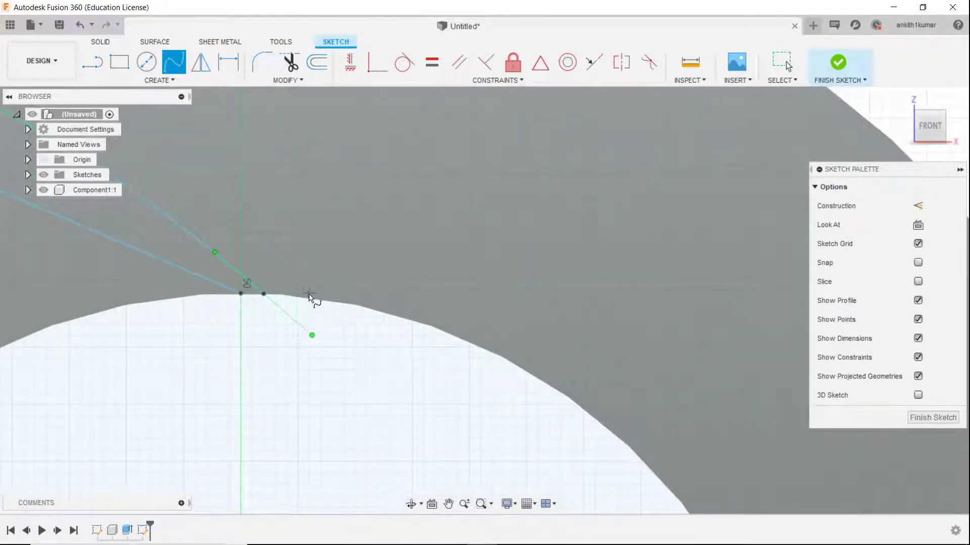
Draw a second three-point fit point spline above the first, from the inner edge just right of its start to directly above its outer end.
left_click(289, 295)
scroll(252, 221, "down", 3)
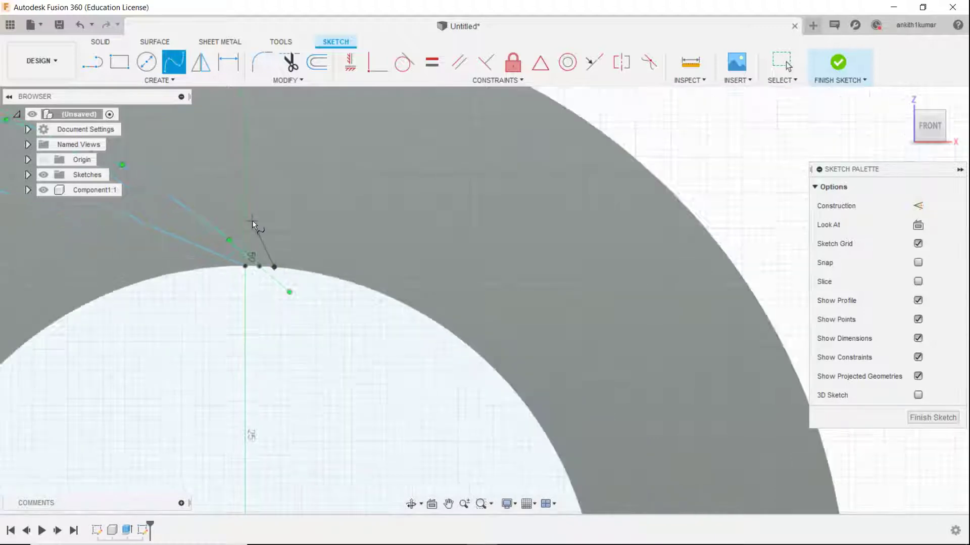
middle_click_drag(252, 221, 391, 332)
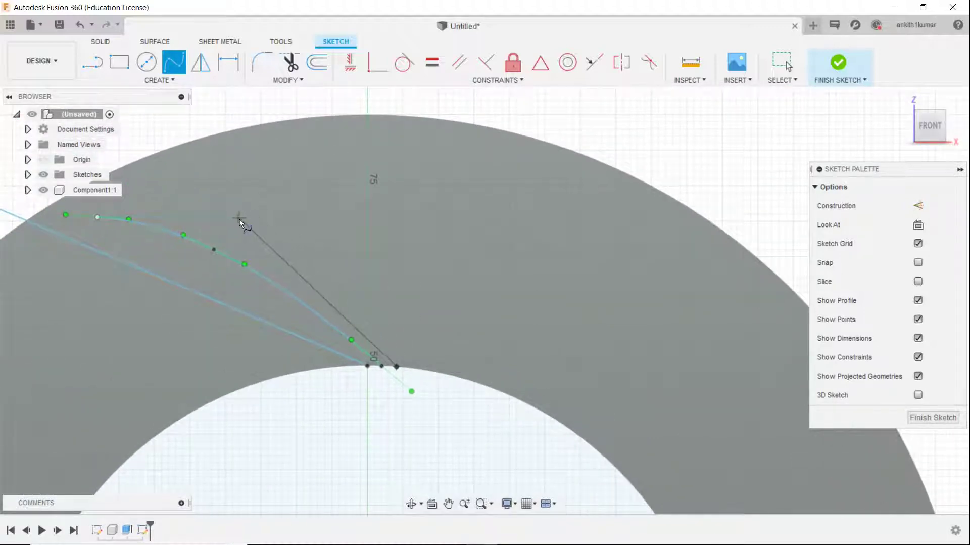
left_click(247, 229)
middle_click_drag(183, 199, 324, 241)
scroll(323, 241, "down", 1)
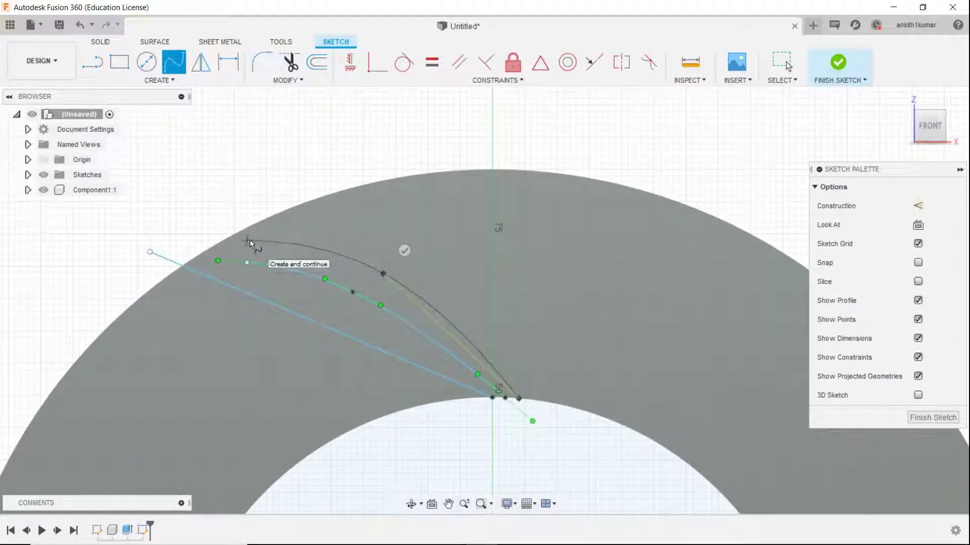
left_click(248, 241)
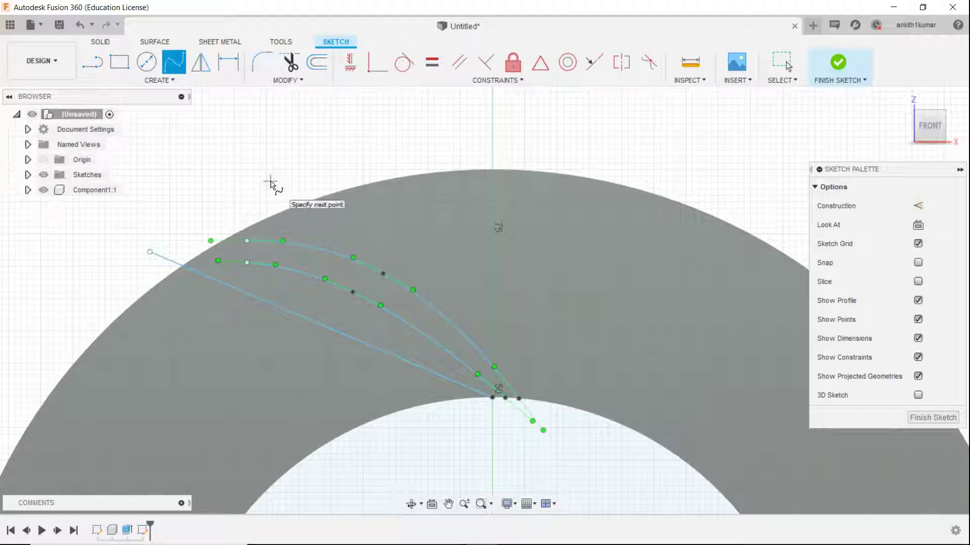
Draw a centre-diameter circle about 3.4 mm in diameter, centred between the outer ends of the two splines and passing through both ends.
key("c")
scroll(254, 232, "up", 3)
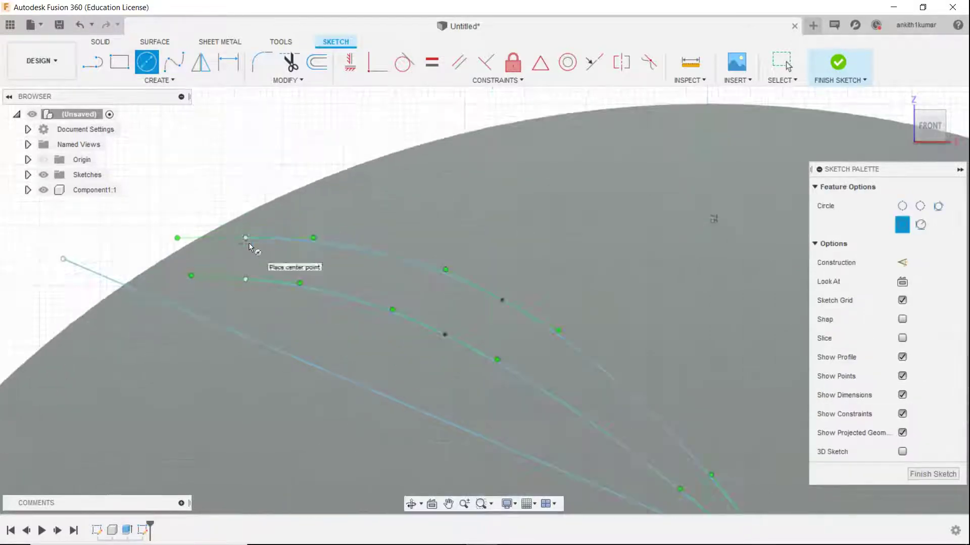
left_click(245, 238)
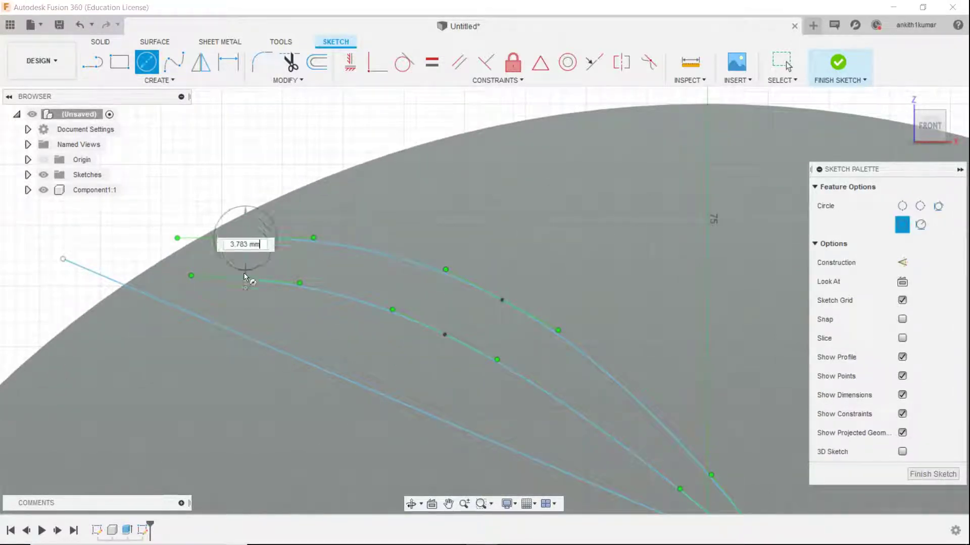
left_click(902, 205)
left_click(246, 259)
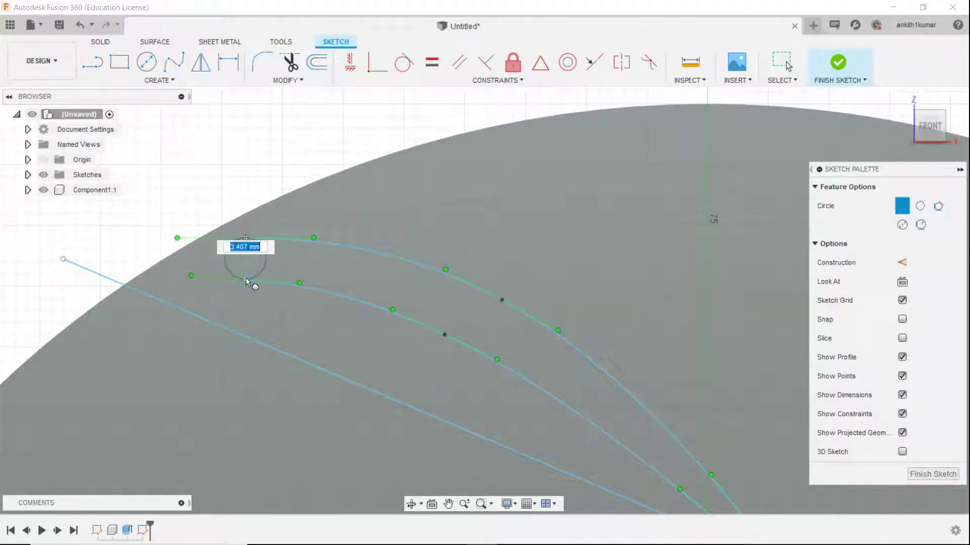
left_click(251, 278)
scroll(262, 186, "down", 2)
right_click(256, 180)
left_click(294, 175)
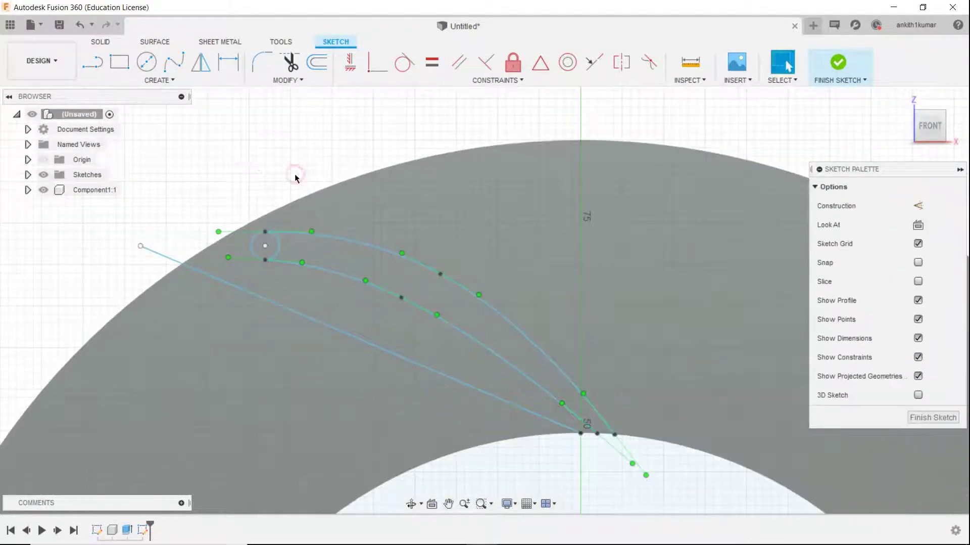
Move the circle's centre to about X -39.3, Z 73 mm near the outer edge and the upper spline's middle point to about X -17.4, Z 68.4 mm.
scroll(446, 329, "up", 2)
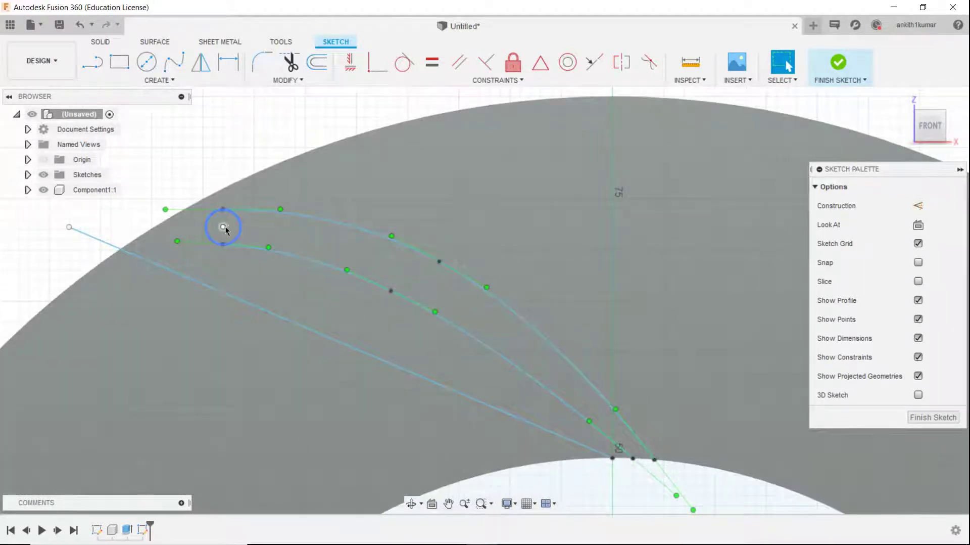
left_click_drag(225, 230, 211, 222)
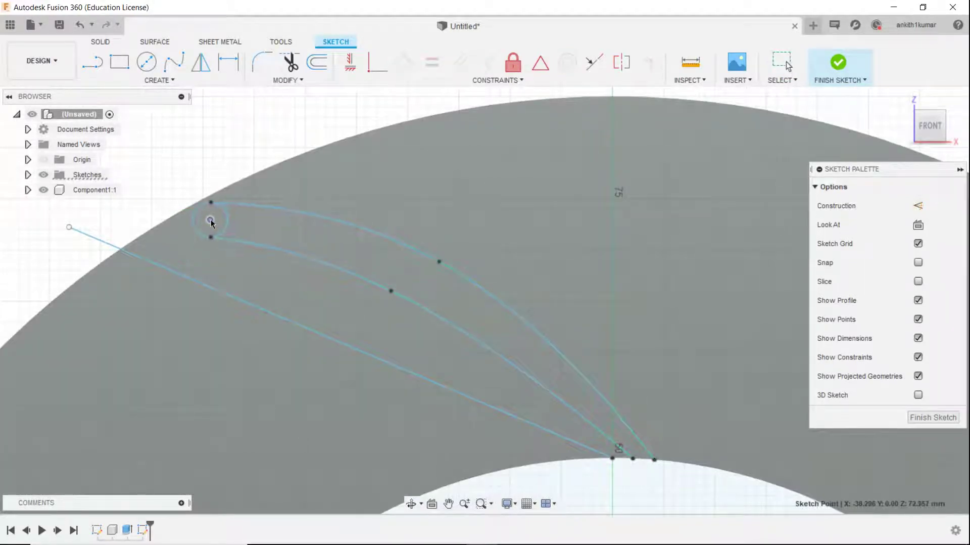
scroll(405, 281, "up", 2)
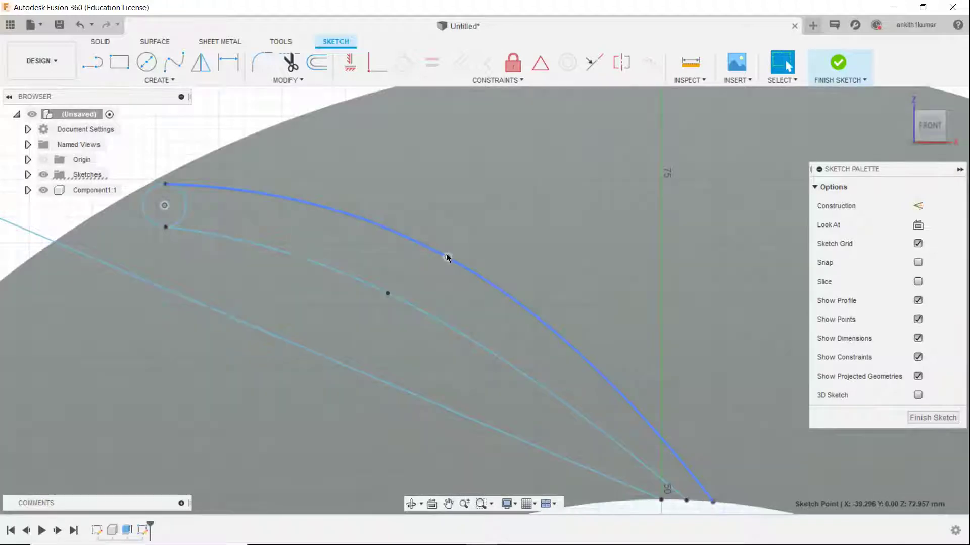
left_click(443, 258)
left_click_drag(442, 259, 442, 262)
middle_click_drag(426, 267, 349, 176)
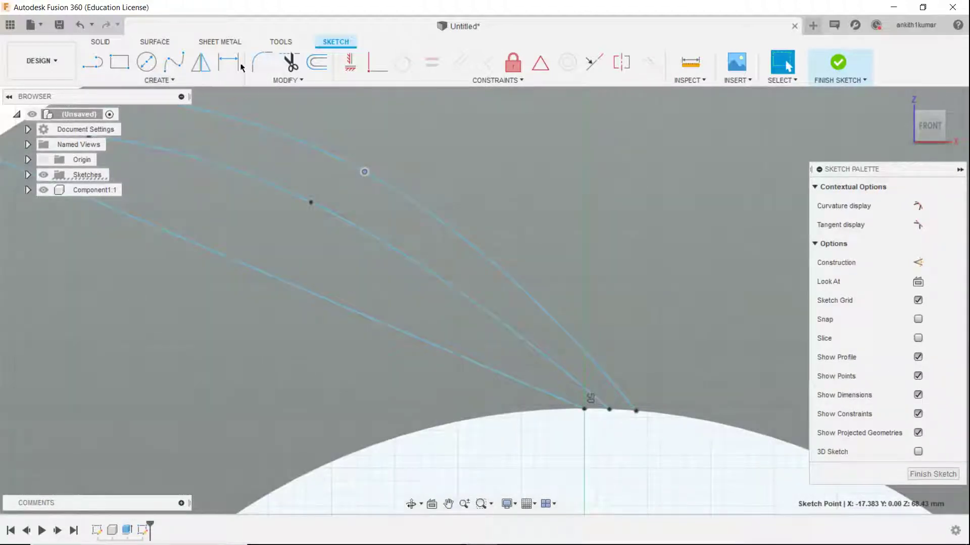
left_click(228, 62)
scroll(612, 445, "up", 3)
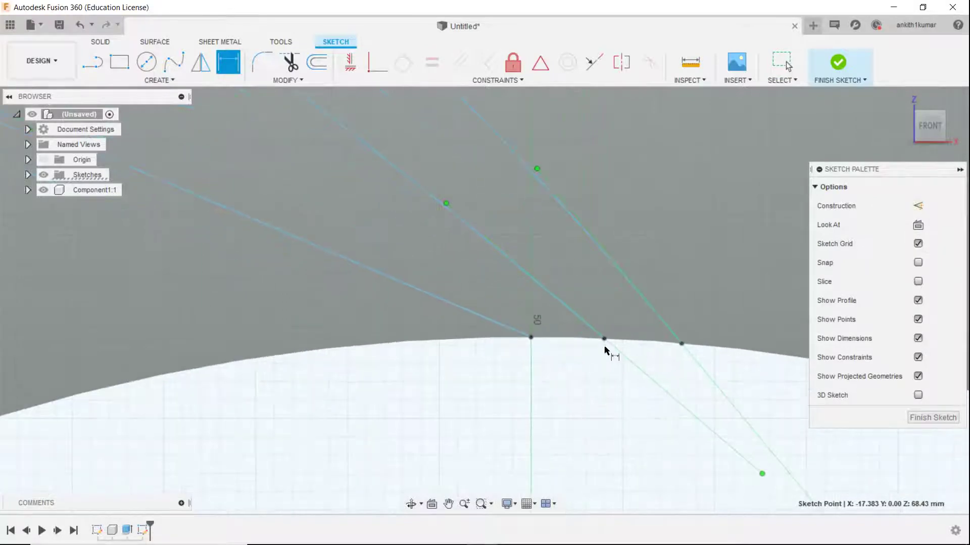
left_click(604, 345)
left_click(681, 345)
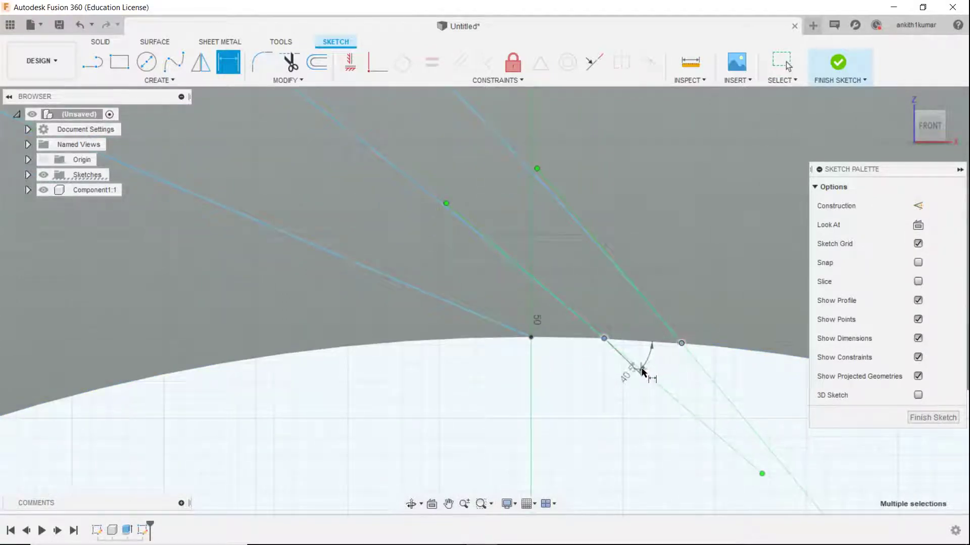
key("Escape")
left_click(236, 72)
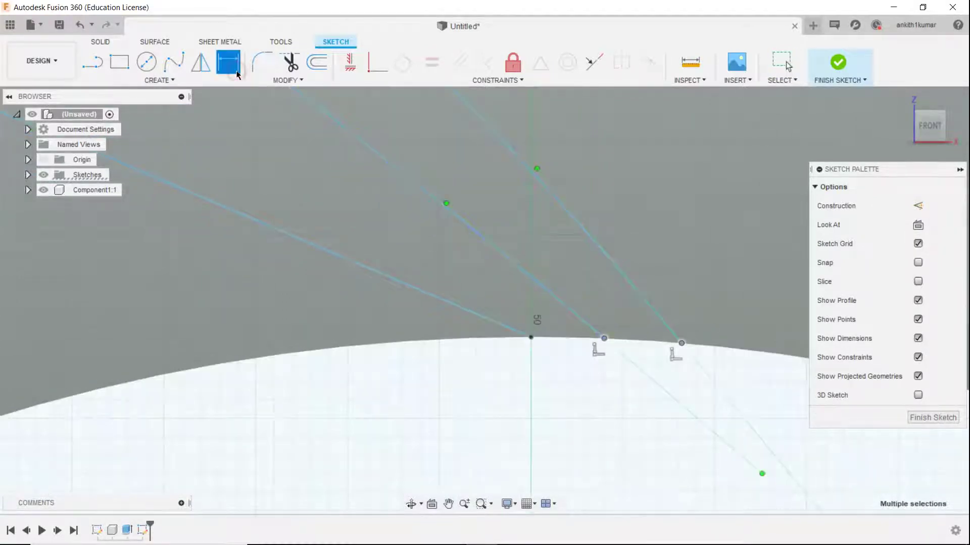
key("Escape")
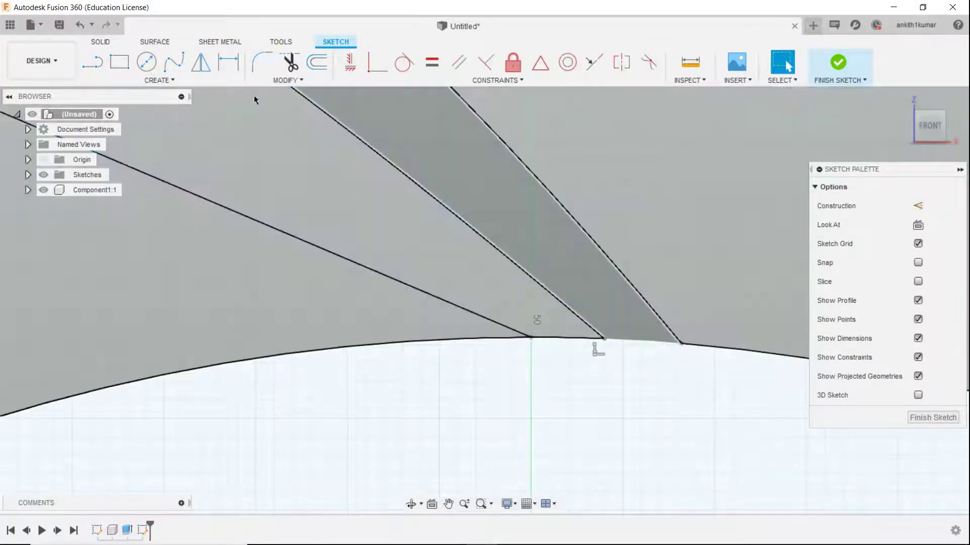
Dimension the horizontal distance between the inner ends of the two splines as 9 mm.
left_click(228, 62)
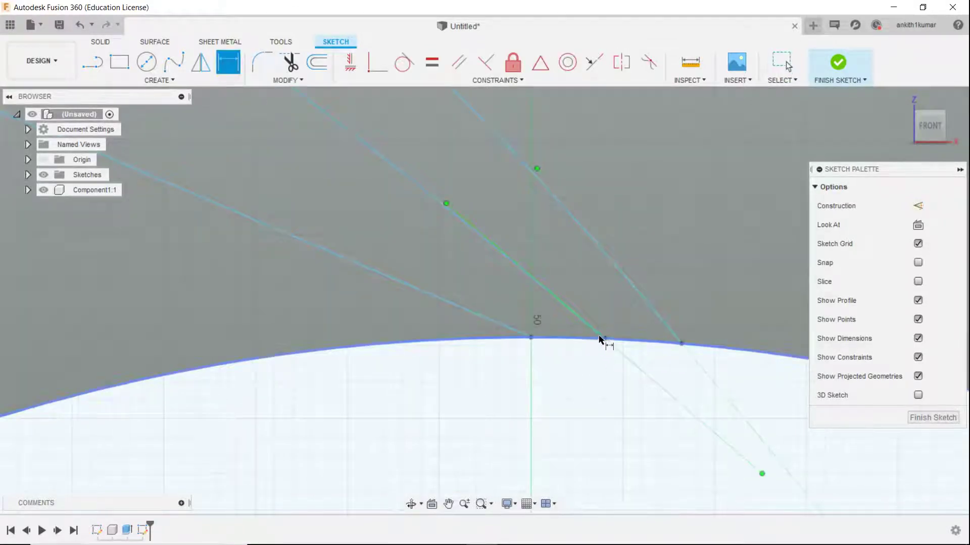
left_click(603, 337)
left_click(682, 343)
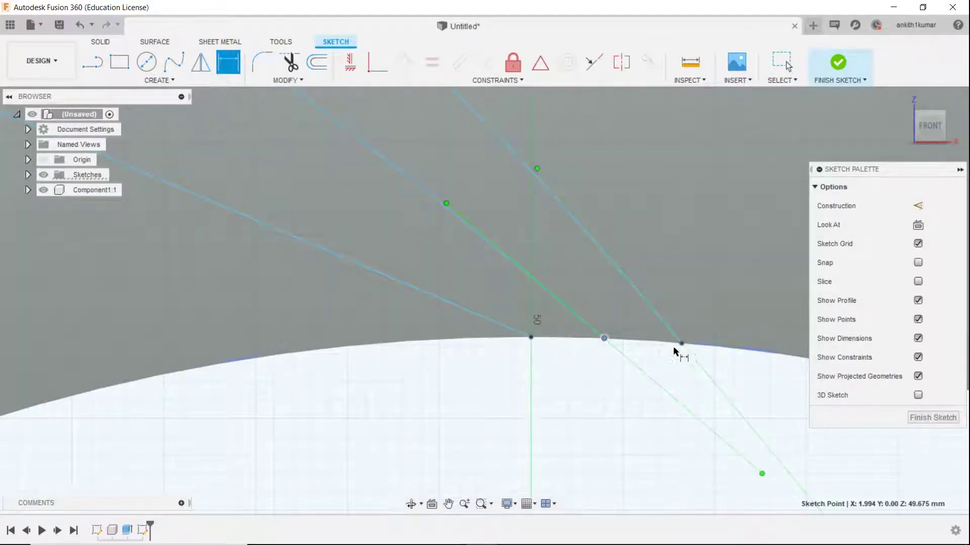
left_click(653, 369)
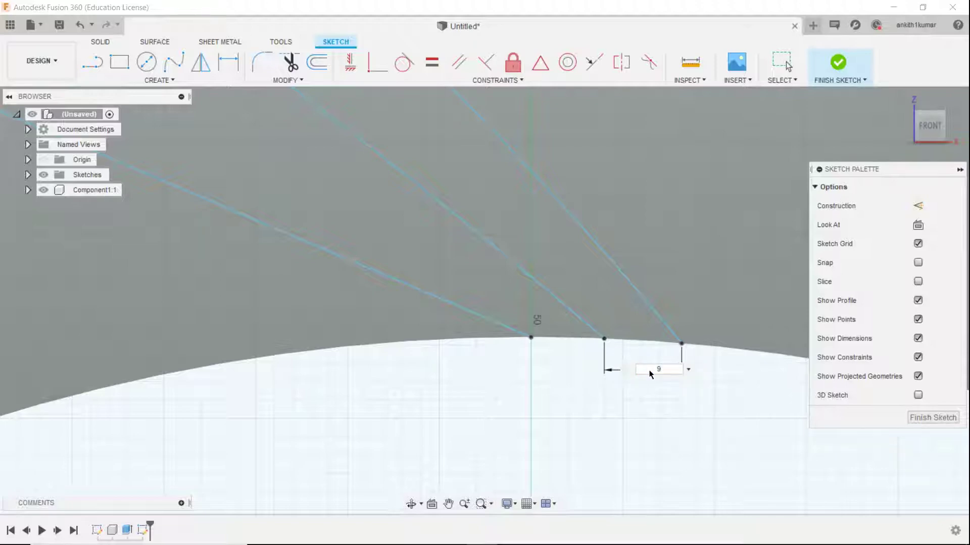
type("9")
key("Return")
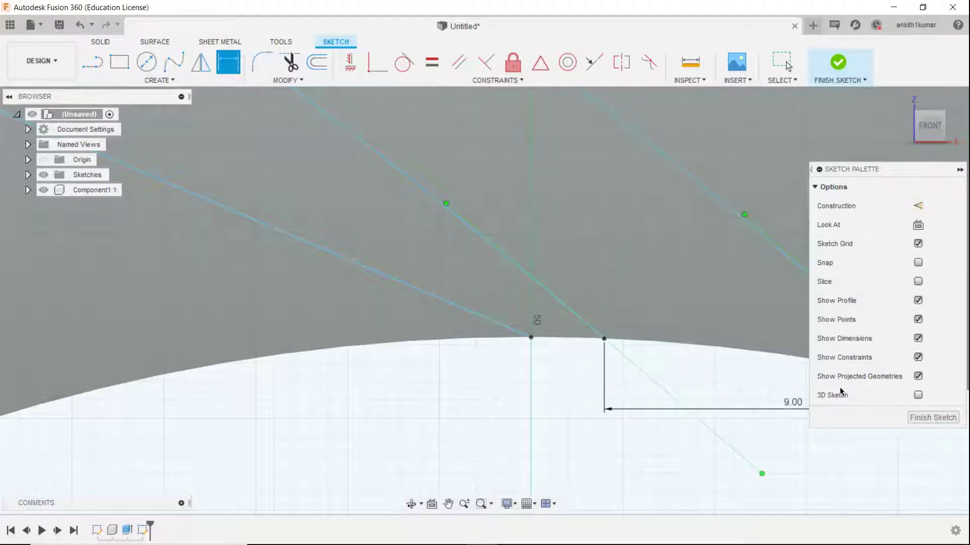
Set the horizontal distance between the splines' inner ends to 4.50 mm.
double_click(794, 402)
type("4")
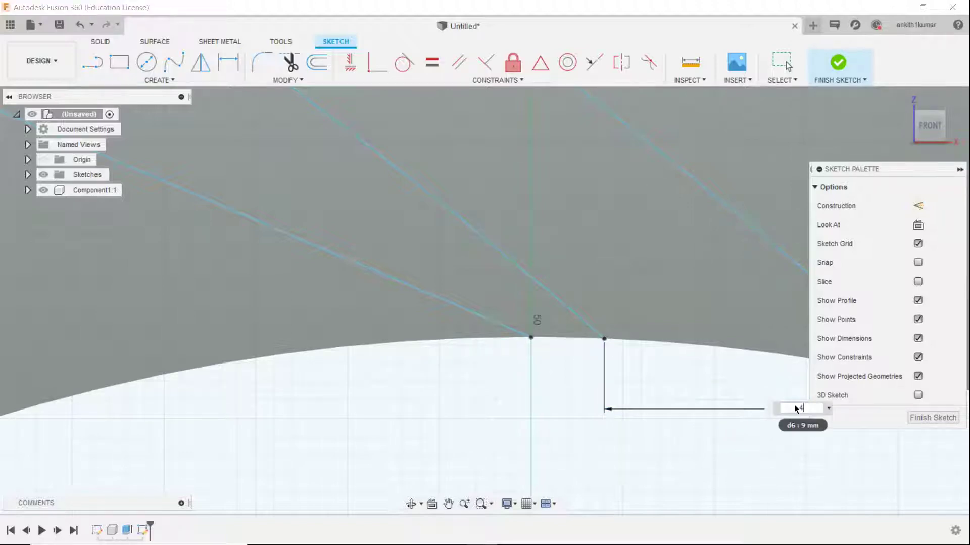
type(".50")
key("Return")
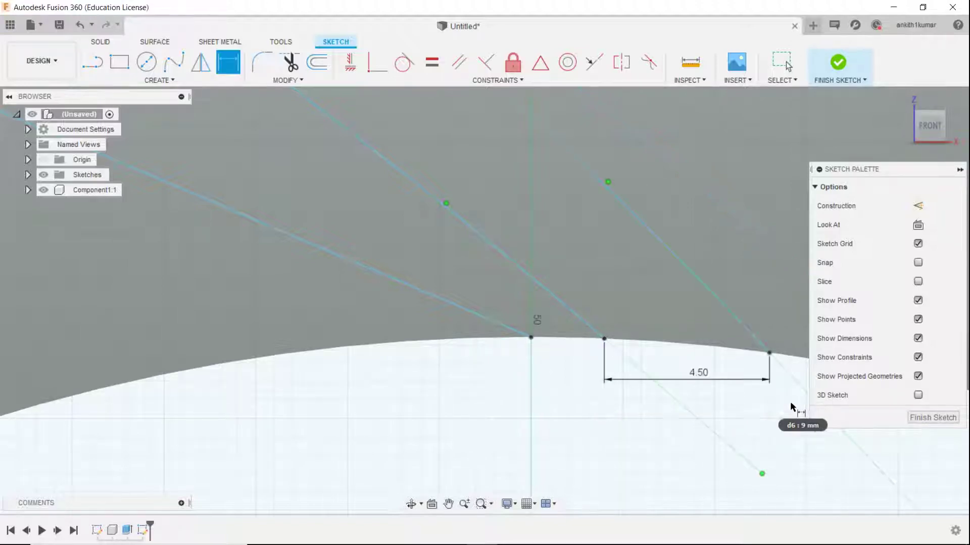
Set the horizontal distance between the splines' inner ends to 2 mm.
mouse_move(952, 539)
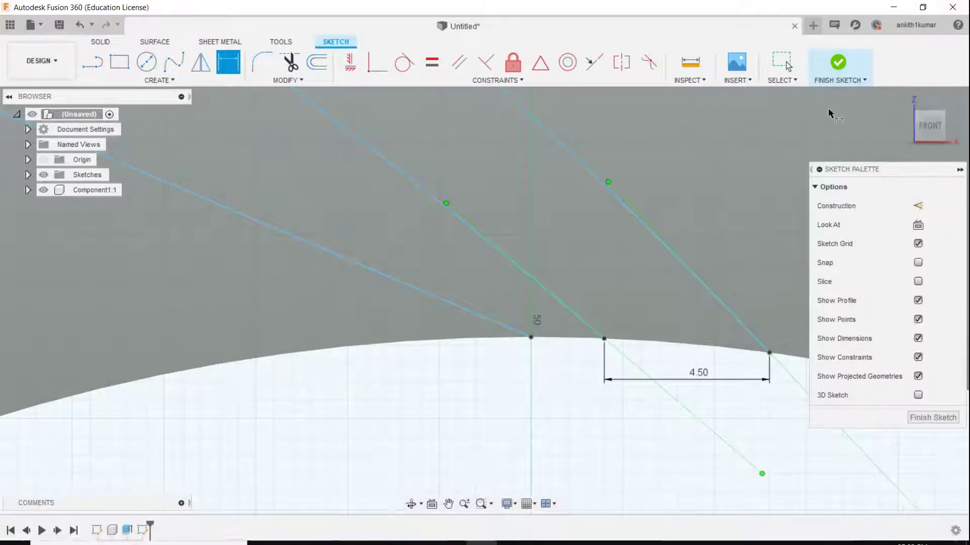
double_click(695, 372)
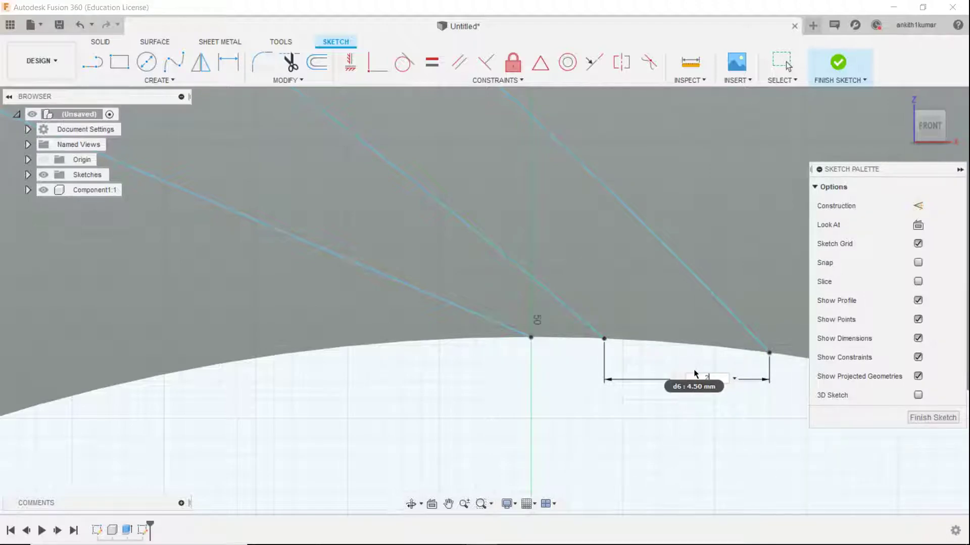
key("Return")
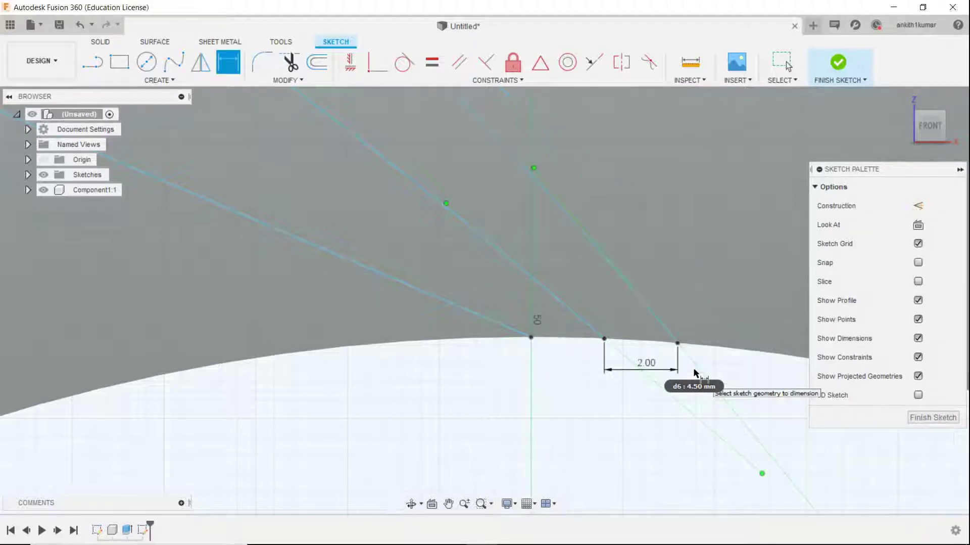
Draw a short line joining the inner ends of the two splines at the ring's inner edge.
scroll(694, 371, "down", 2)
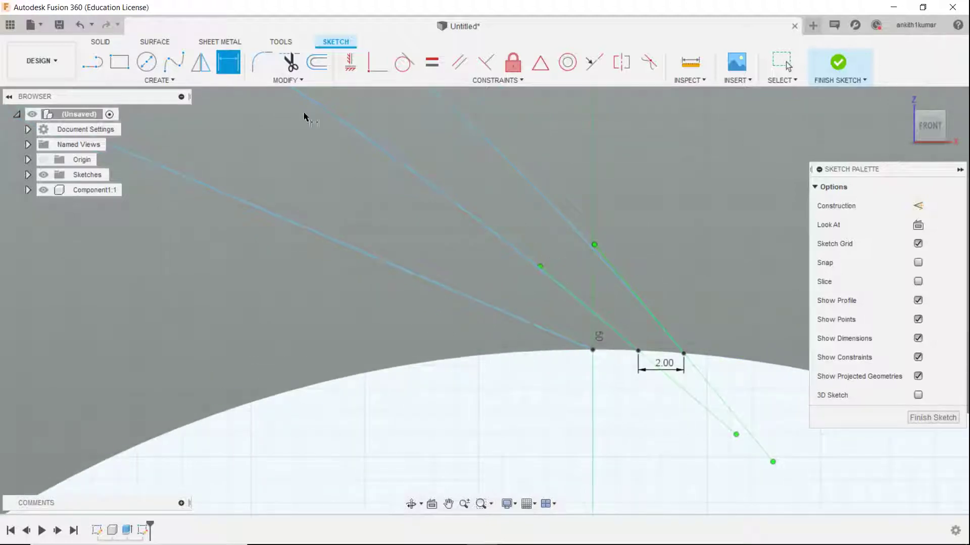
key("l")
scroll(243, 230, "down", 4)
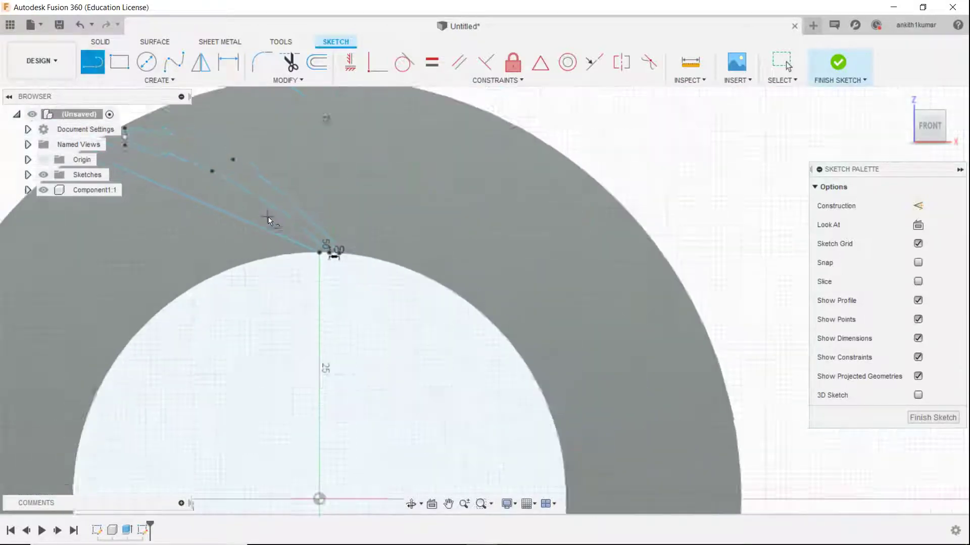
scroll(268, 220, "down", 1)
scroll(268, 222, "up", 5)
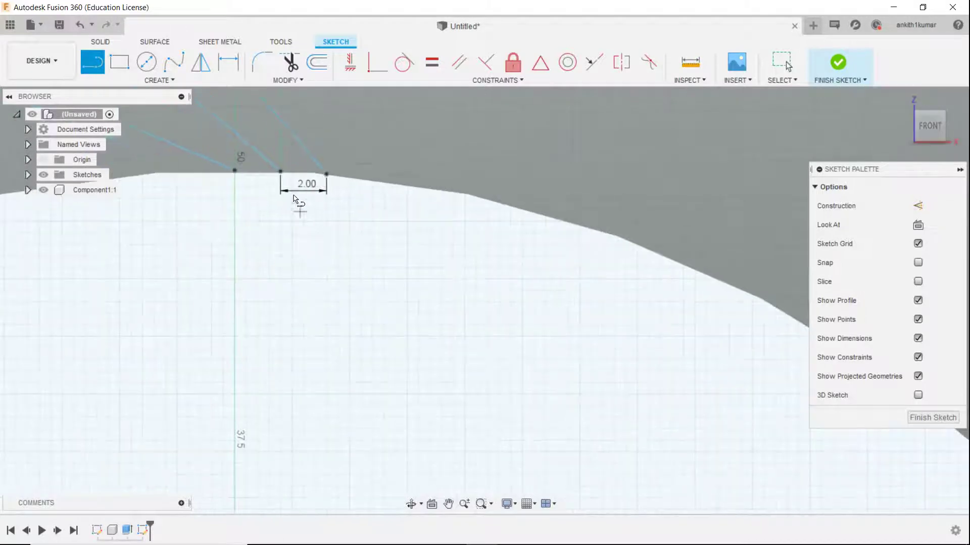
left_click(266, 152)
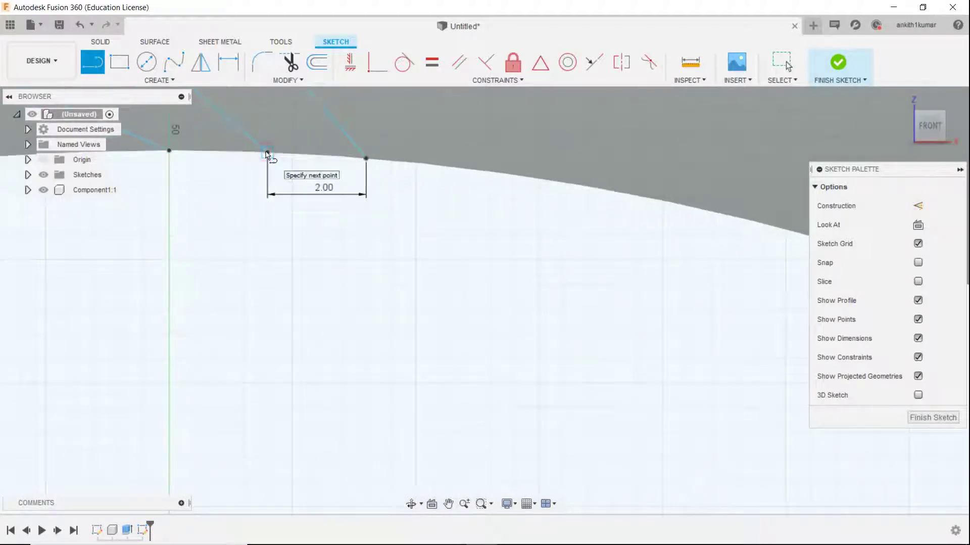
right_click(357, 162)
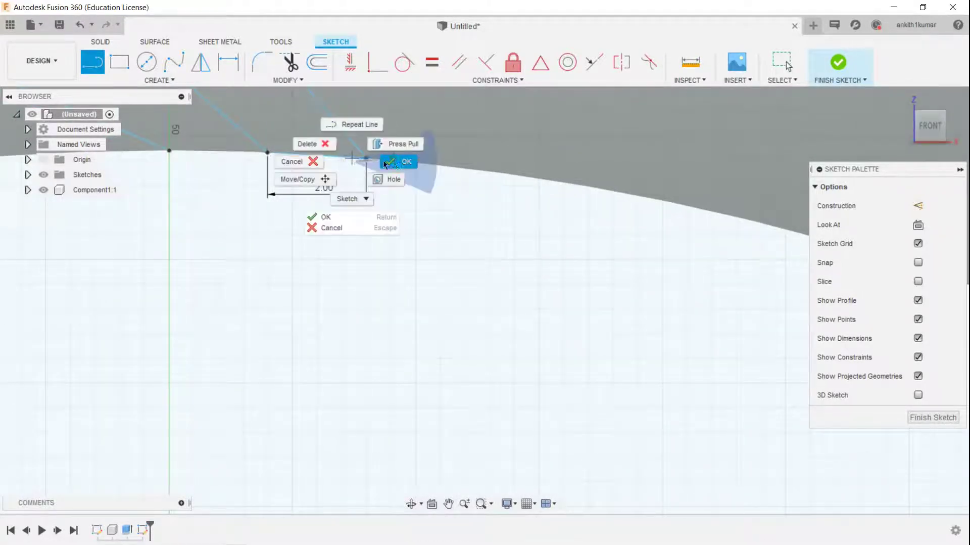
left_click(325, 217)
Delete the long slanted line below the two splines.
scroll(318, 211, "down", 3)
scroll(317, 211, "down", 6)
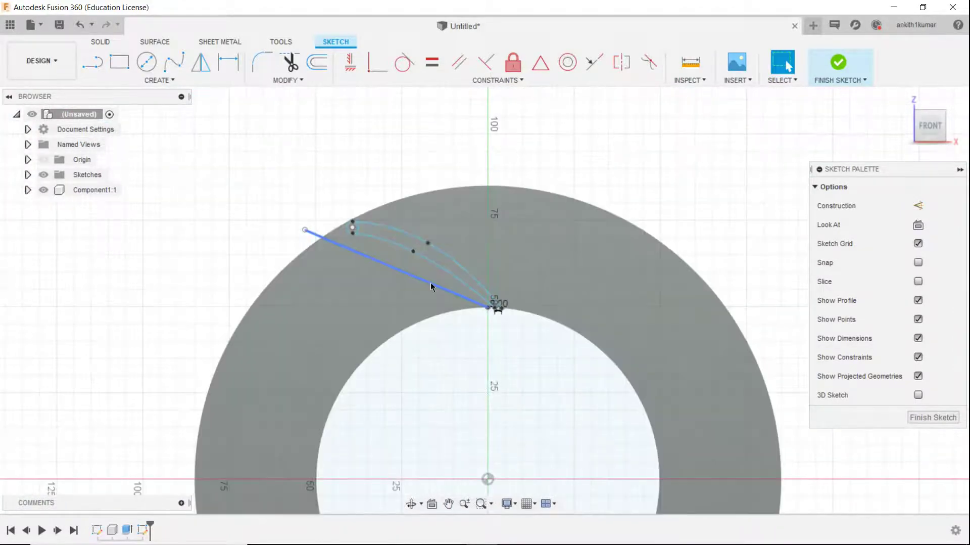
left_click(431, 286)
right_click(431, 286)
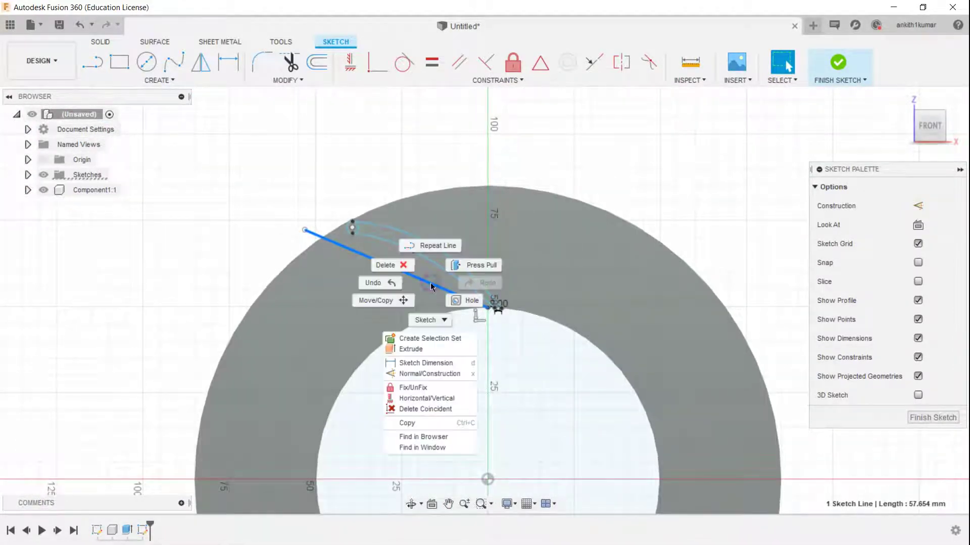
left_click(397, 269)
Nudge the circle's centre to about X -39.1, Z 73.4 mm so the upper spline's outer end reaches the ring's outer edge.
scroll(345, 230, "up", 2)
scroll(349, 235, "up", 4)
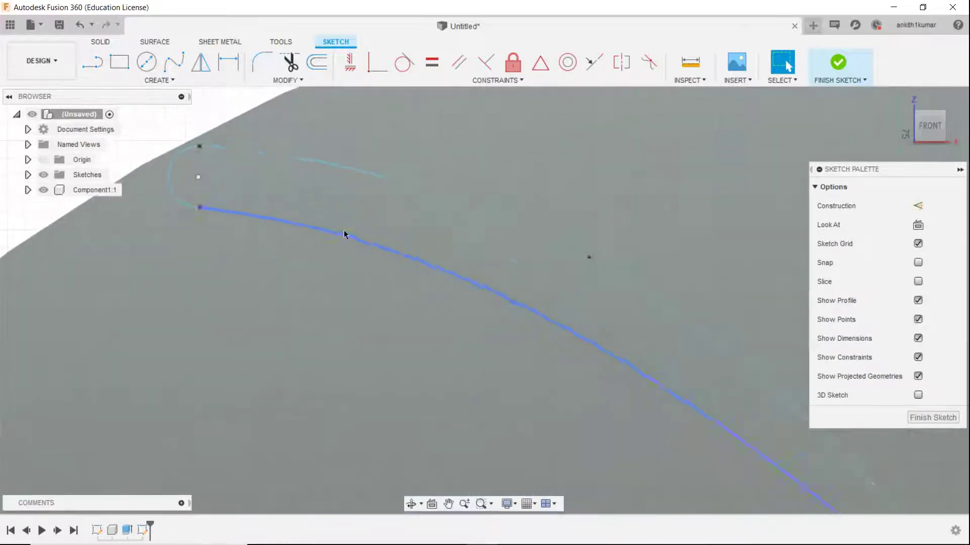
scroll(298, 205, "down", 1)
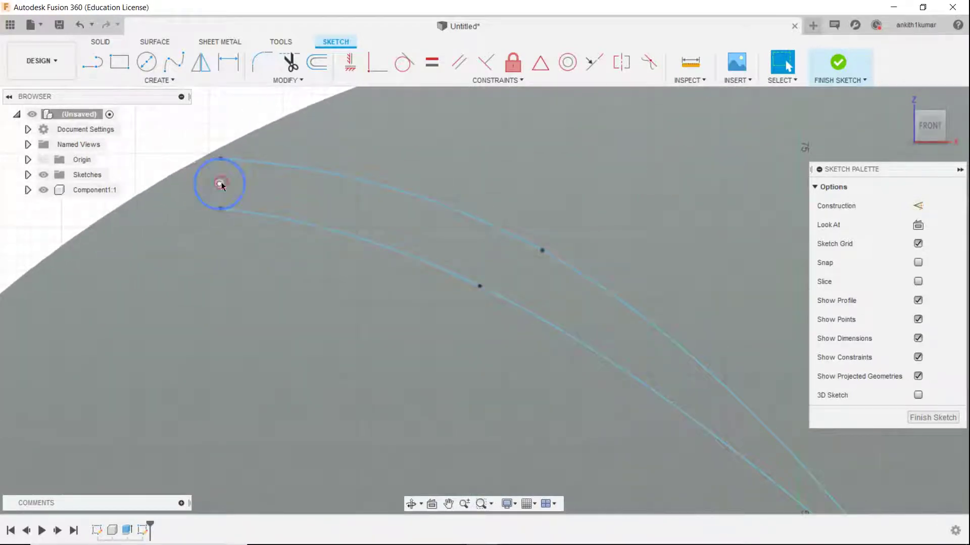
key("Delete")
left_click_drag(221, 180, 222, 177)
scroll(435, 259, "down", 3)
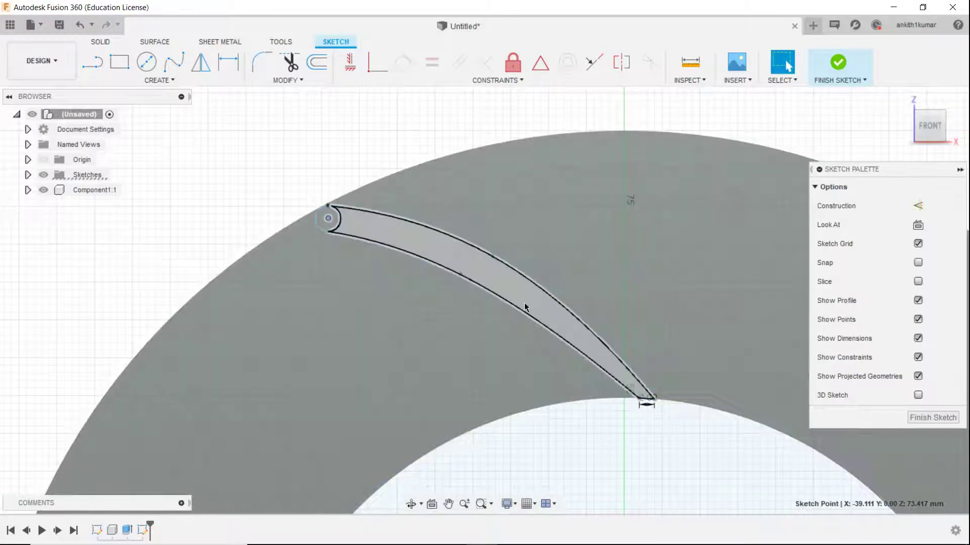
Finish the sketch and extrude the two profiles that make up the blade 6 mm, joining them to the ring plate.
scroll(525, 302, "down", 5)
left_click(832, 70)
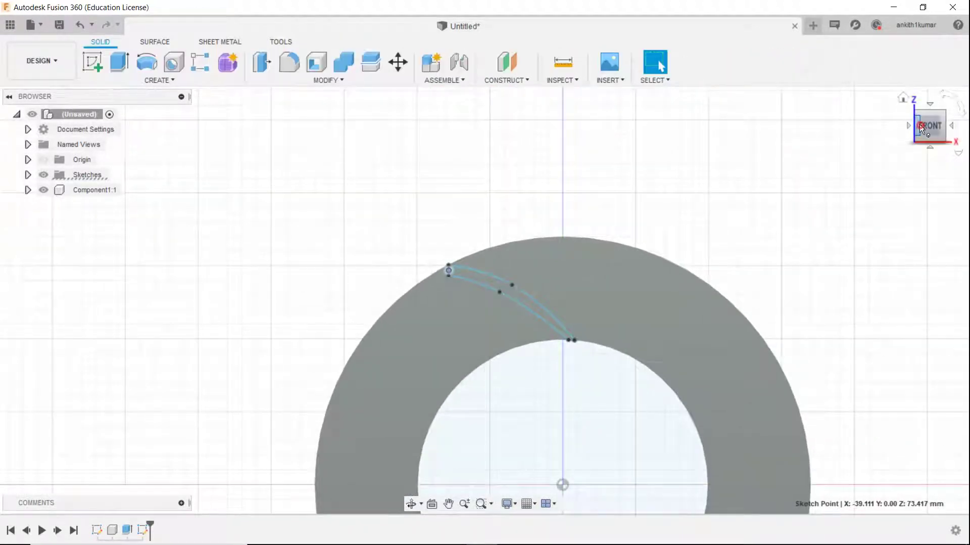
left_click(120, 62)
scroll(228, 206, "up", 4)
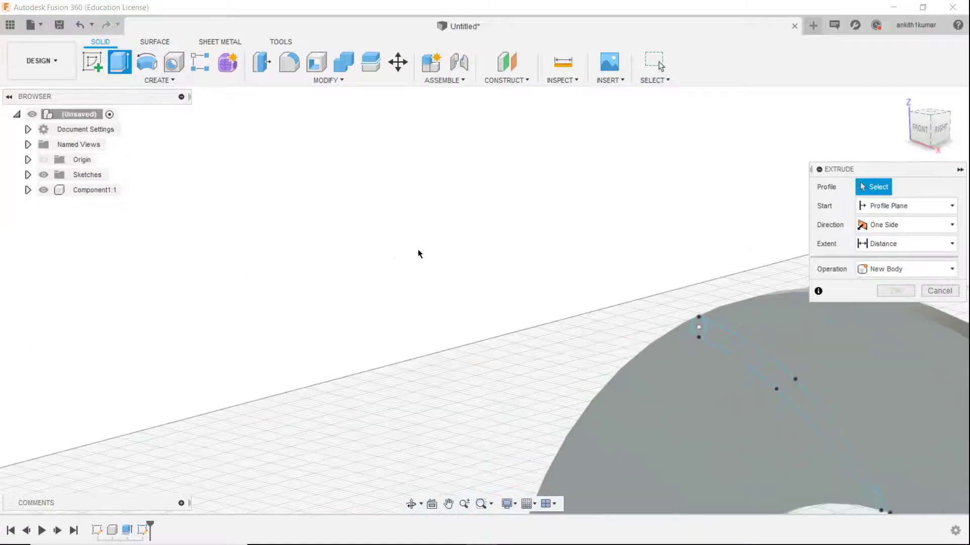
left_click(711, 336)
left_click(712, 334)
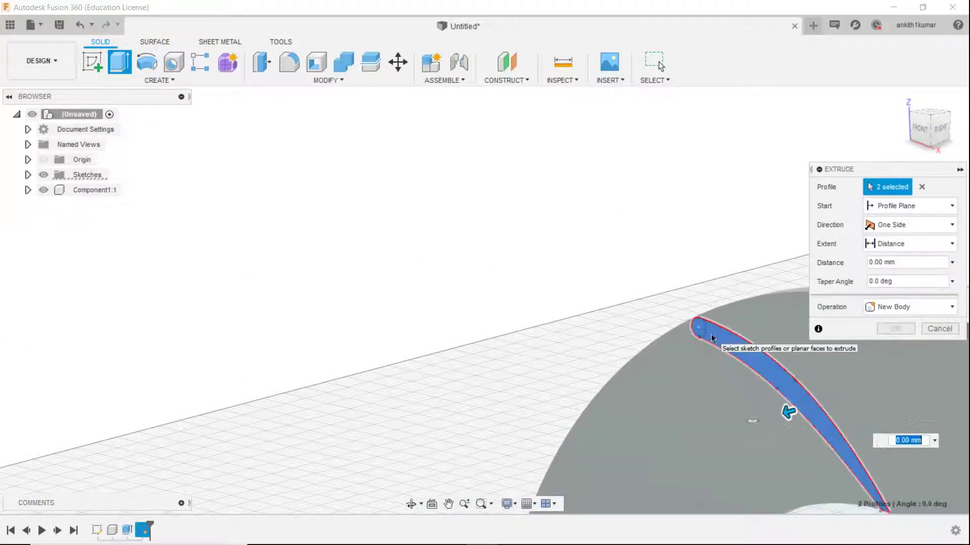
middle_click_drag(711, 356, 459, 180)
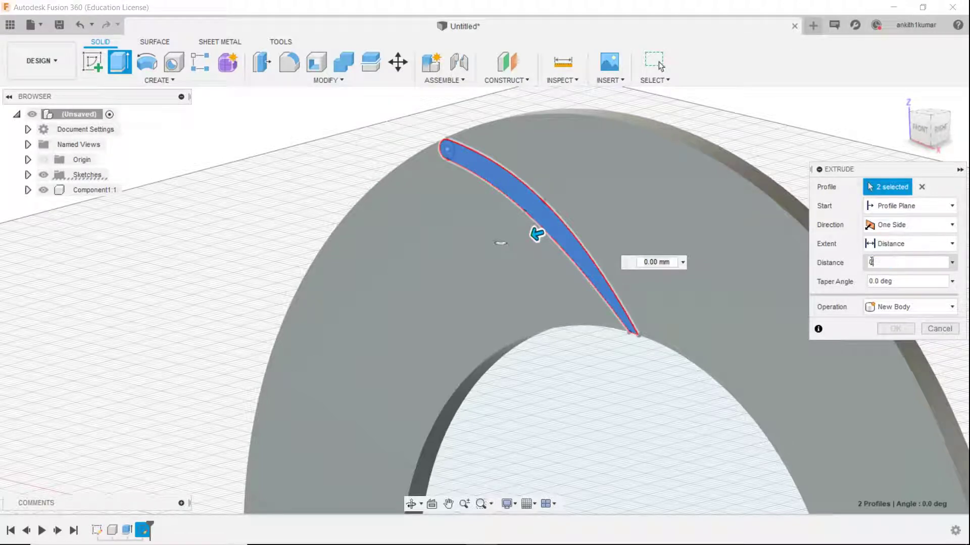
type("6")
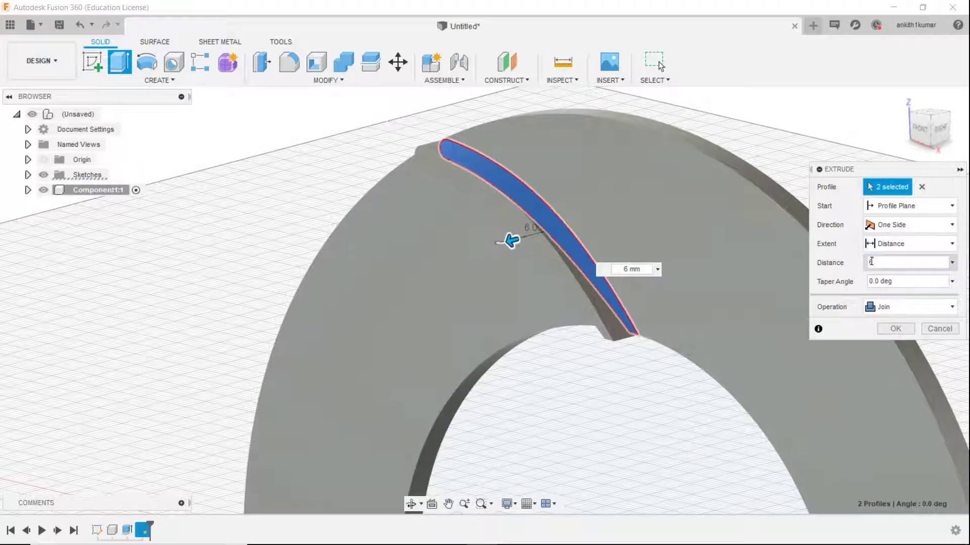
key("Return")
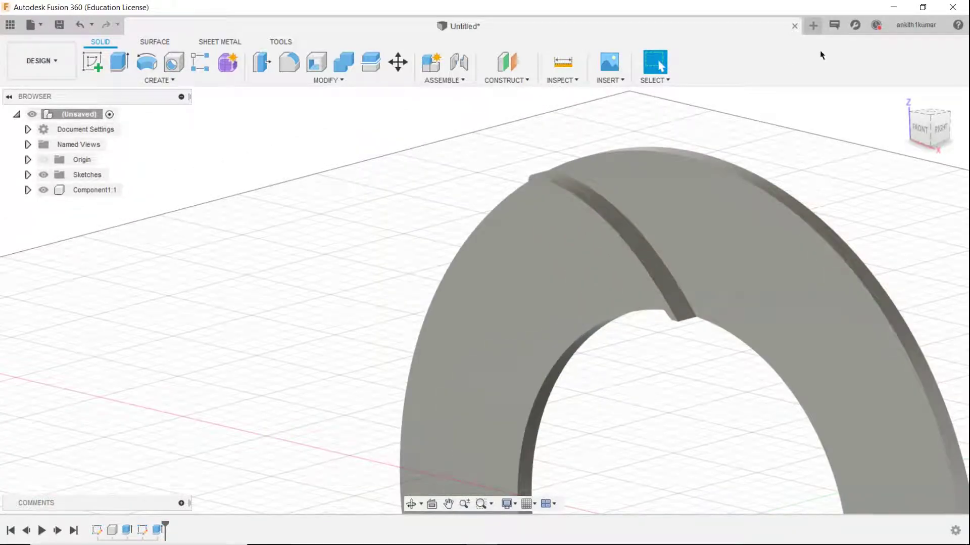
mouse_move(927, 132)
left_mouse_down()
mouse_move(941, 96)
mouse_move(951, 120)
mouse_move(929, 137)
mouse_move(941, 147)
mouse_move(938, 129)
mouse_move(927, 131)
mouse_move(941, 114)
mouse_move(935, 128)
left_mouse_up()
left_click(208, 83)
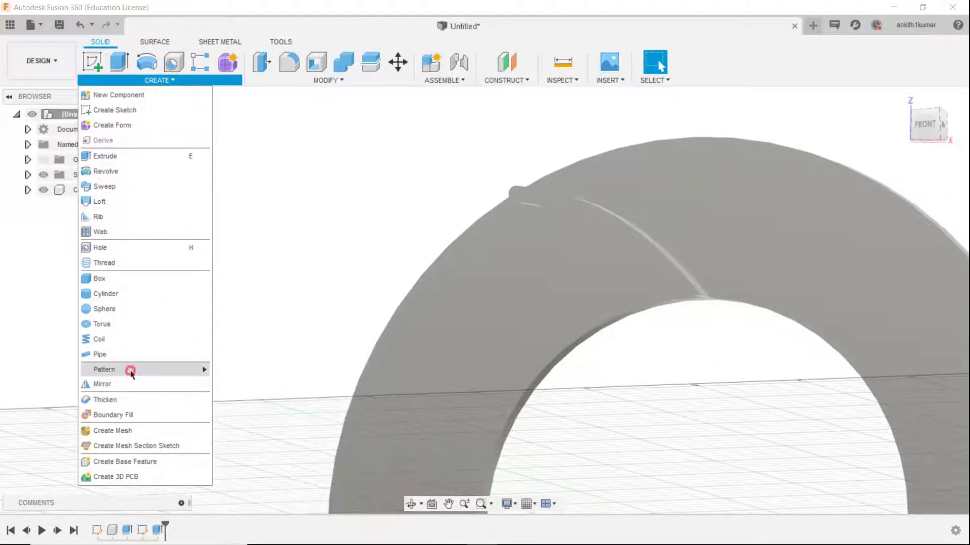
mouse_move(130, 369)
left_click(248, 384)
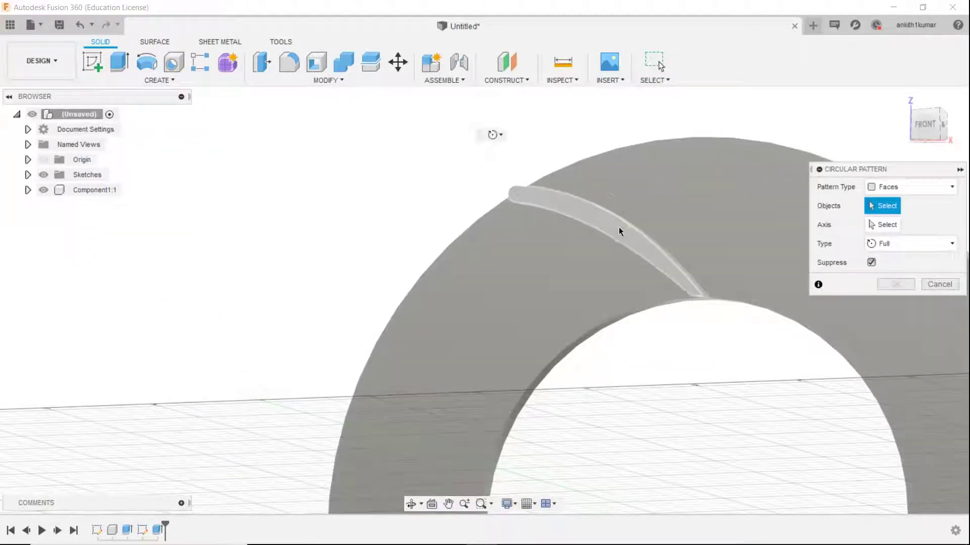
left_click(619, 225)
left_click(905, 187)
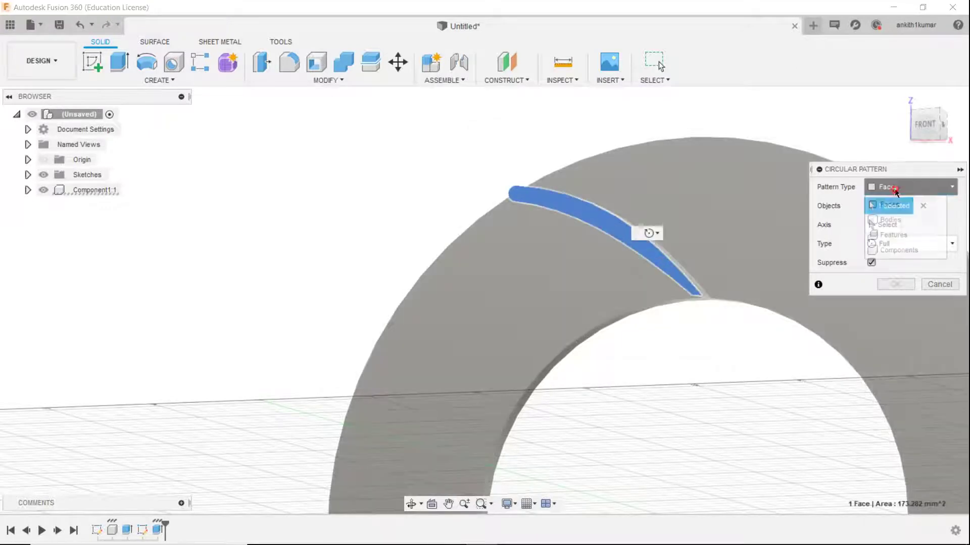
left_click(898, 234)
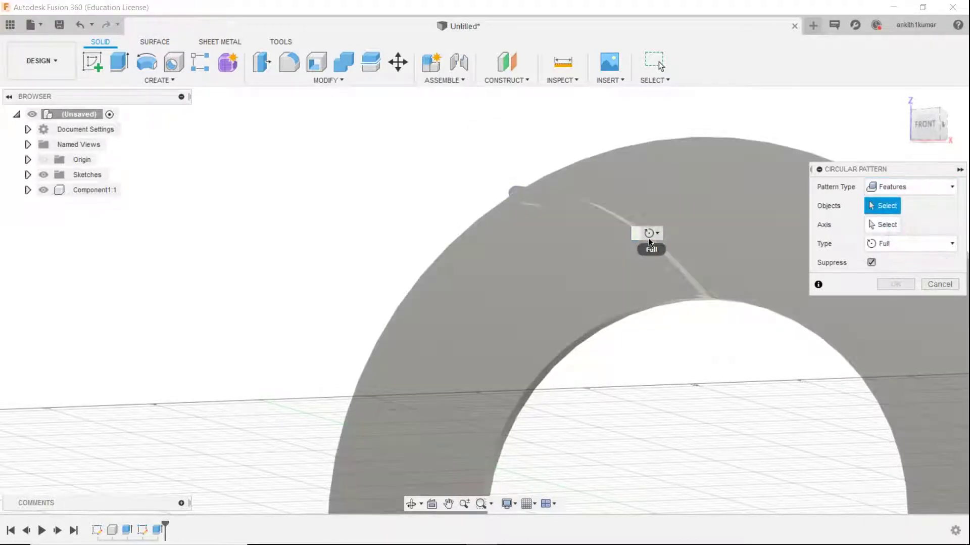
left_click(608, 225)
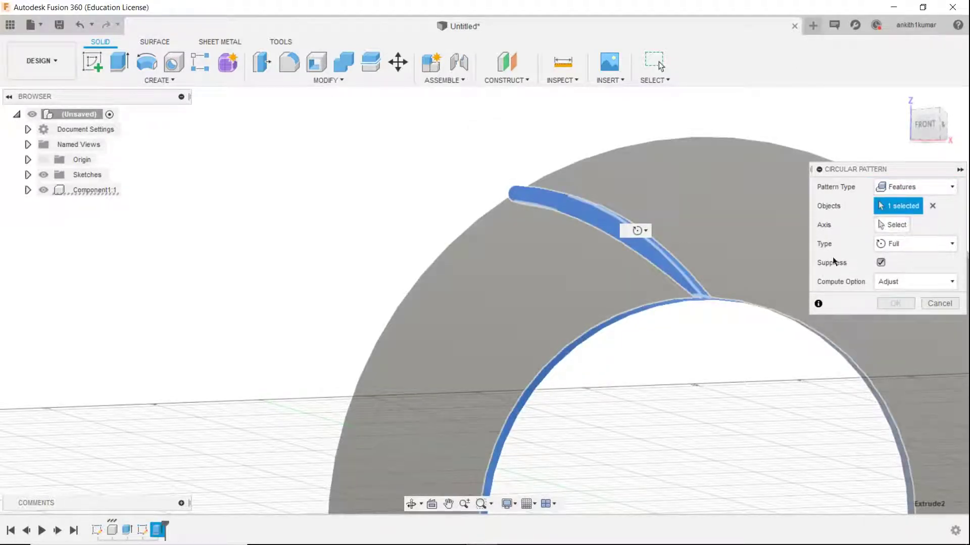
scroll(707, 326, "up", 3)
left_click(897, 187)
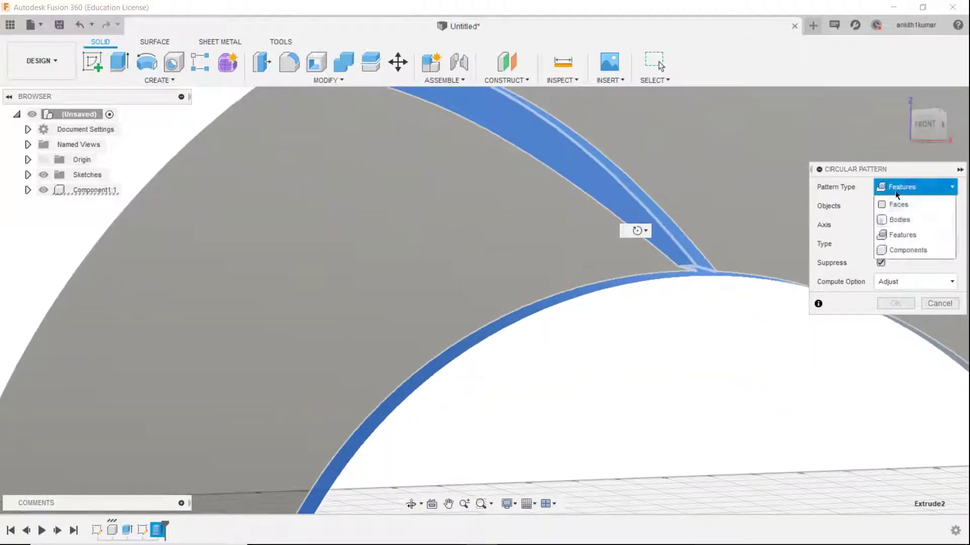
left_click(897, 205)
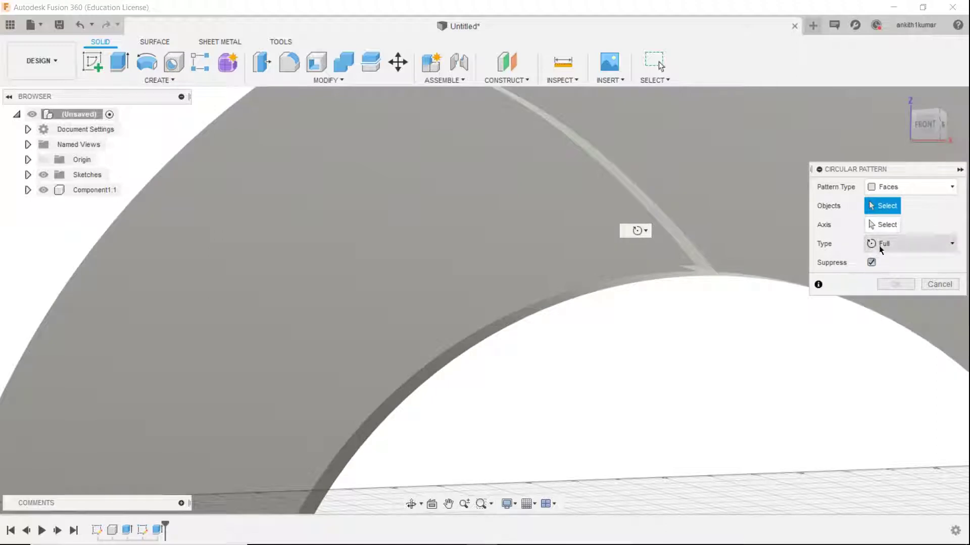
left_click(892, 188)
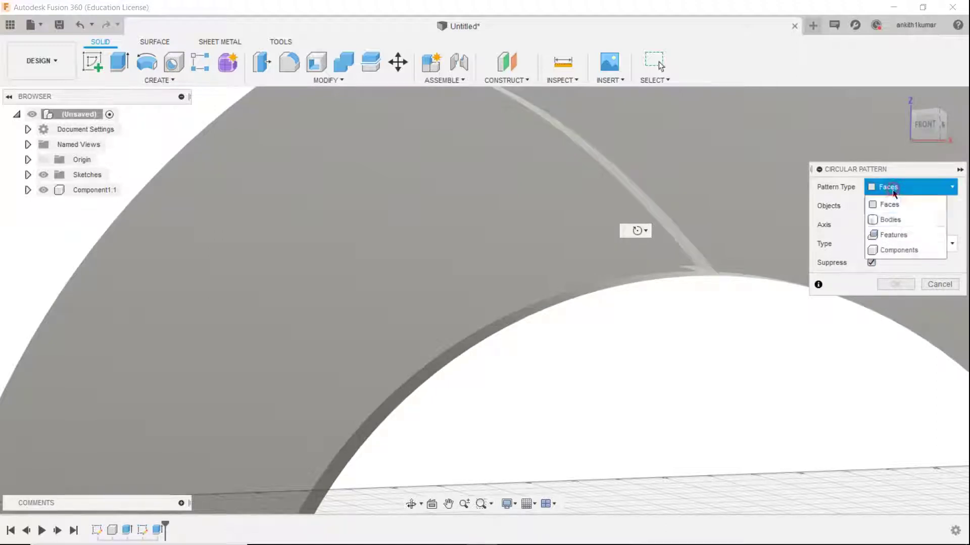
left_click(893, 235)
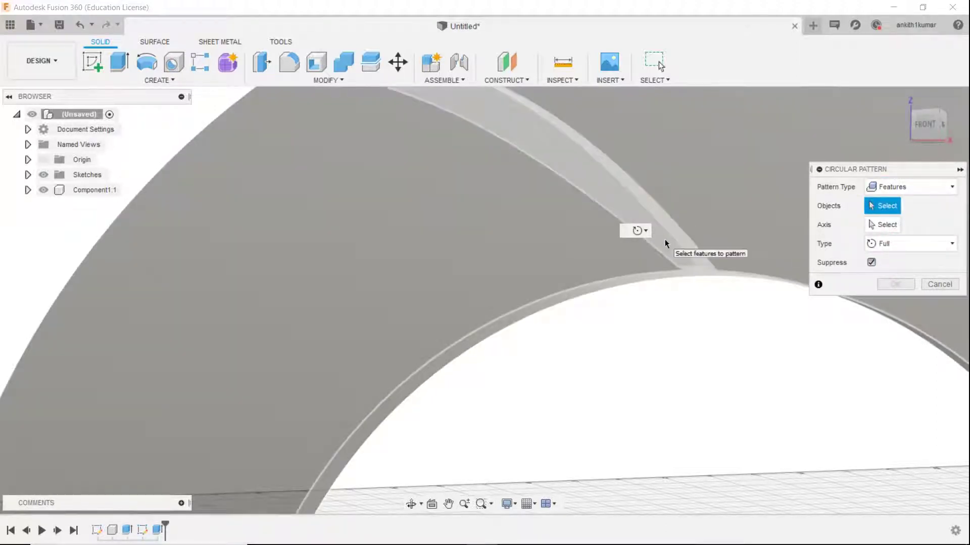
left_click(563, 162)
scroll(665, 306, "down", 2)
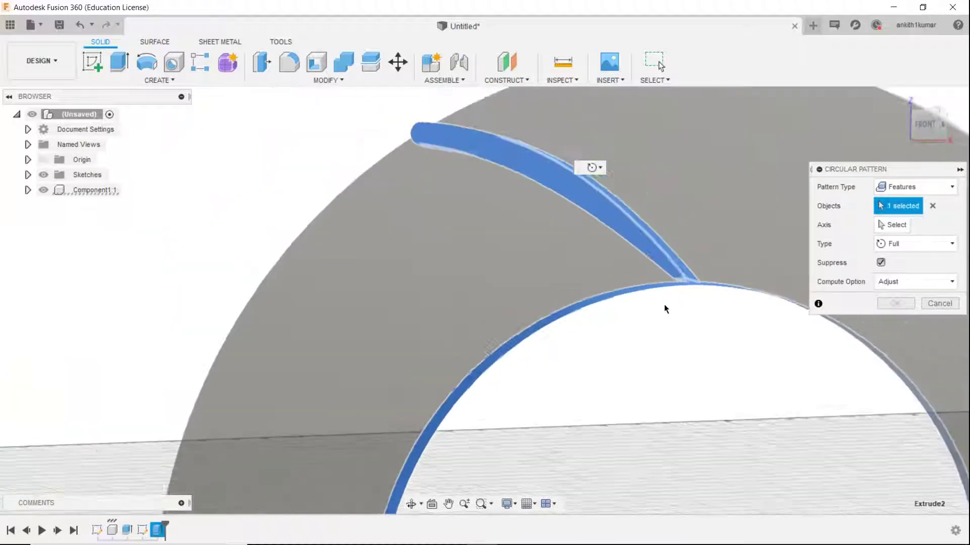
scroll(665, 308, "down", 3)
scroll(548, 449, "up", 6)
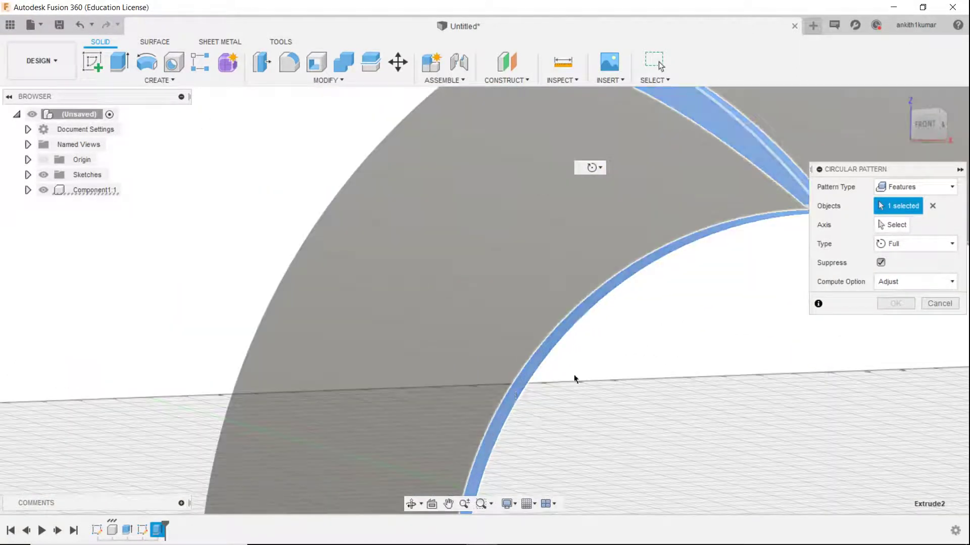
left_click(939, 303)
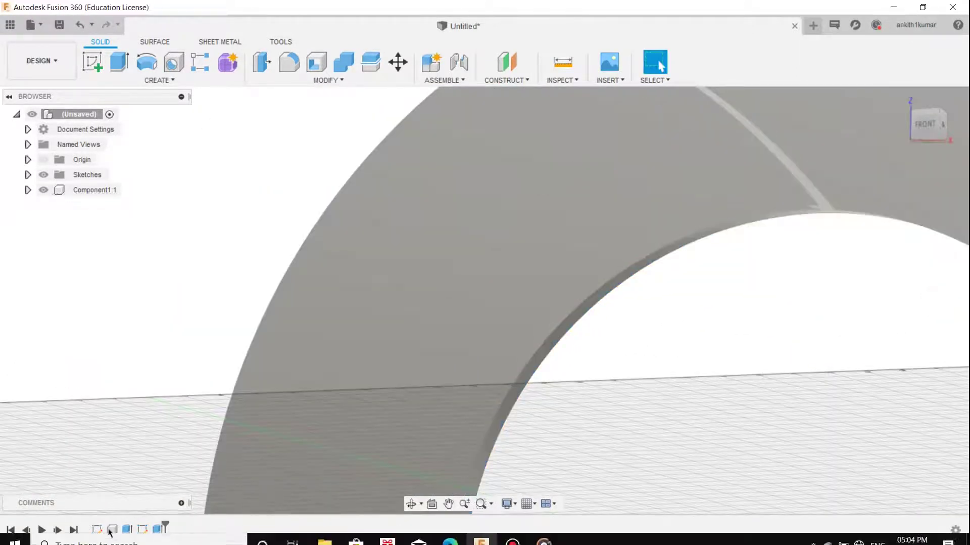
Reopen the blade sketch and examine the short line joining the splines' inner ends at the ring's inner edge.
double_click(143, 528)
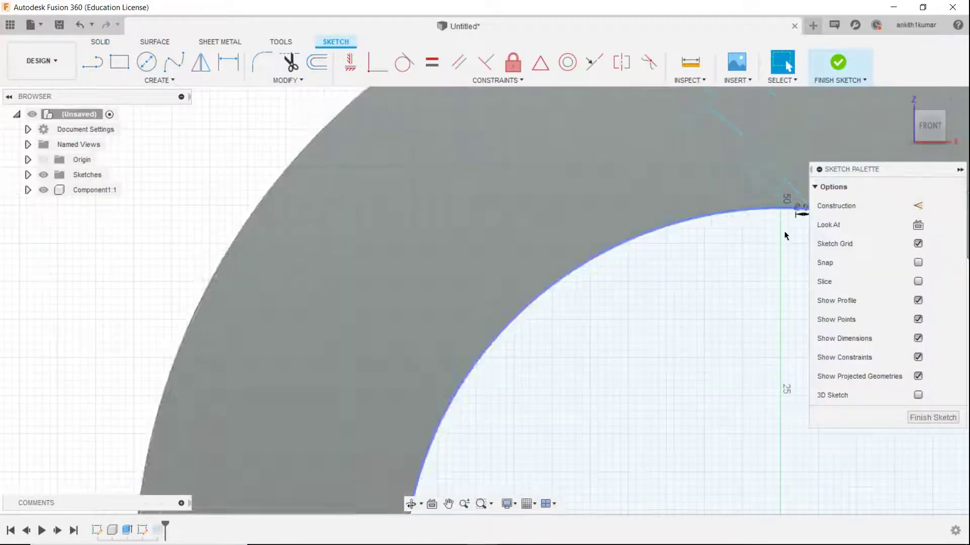
scroll(784, 234, "up", 5)
mouse_move(773, 225)
middle_mouse_down()
mouse_move(391, 446)
mouse_move(481, 368)
middle_mouse_up()
scroll(480, 368, "up", 3)
left_click(595, 245)
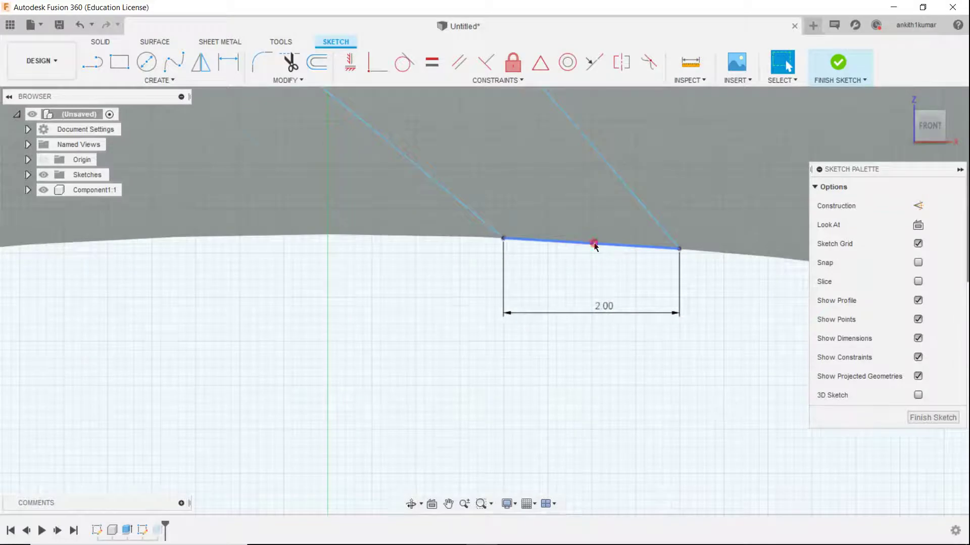
scroll(384, 316, "down", 10)
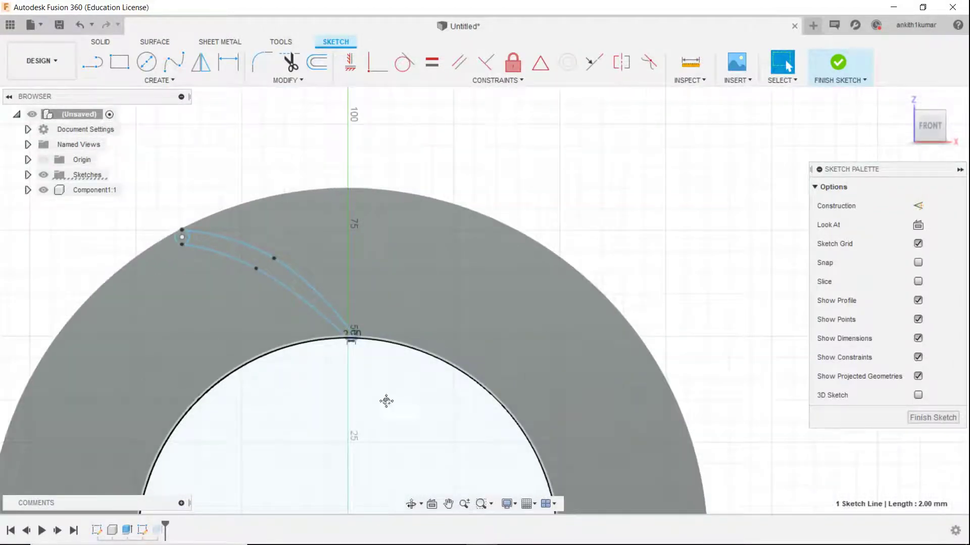
middle_click_drag(386, 401, 462, 407)
key("ctrl+z")
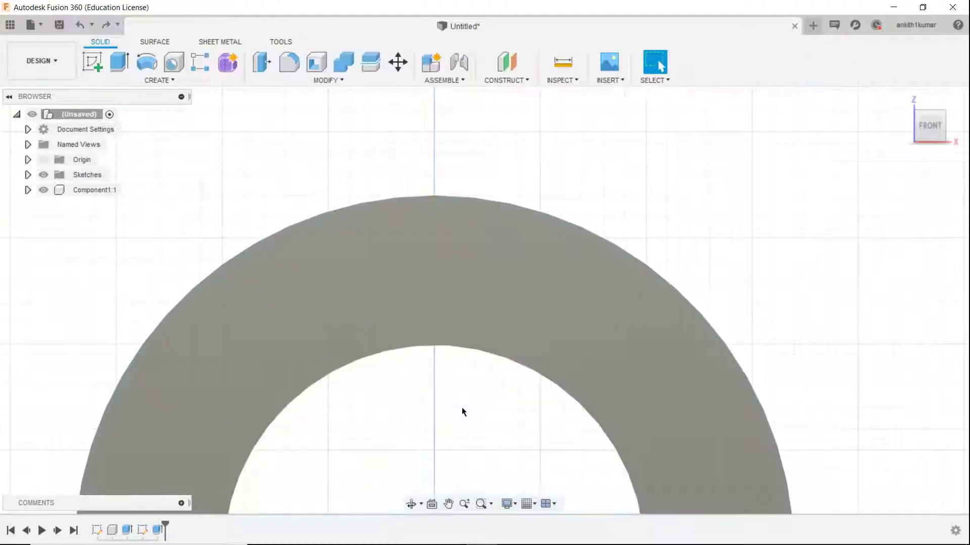
Reopen the blade sketch and delete the 2 mm dimension between the splines' inner ends.
double_click(429, 337)
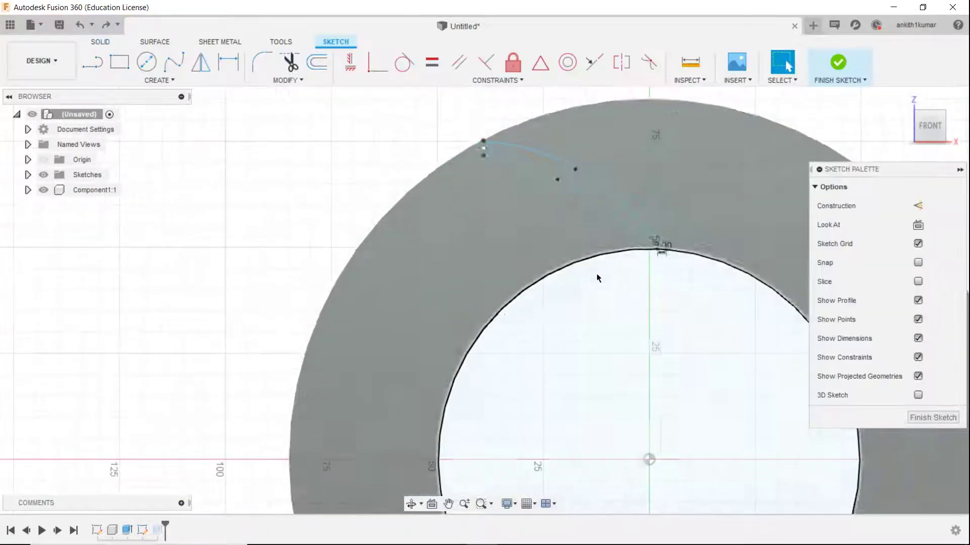
scroll(597, 275, "up", 10)
middle_click_drag(663, 246, 586, 372)
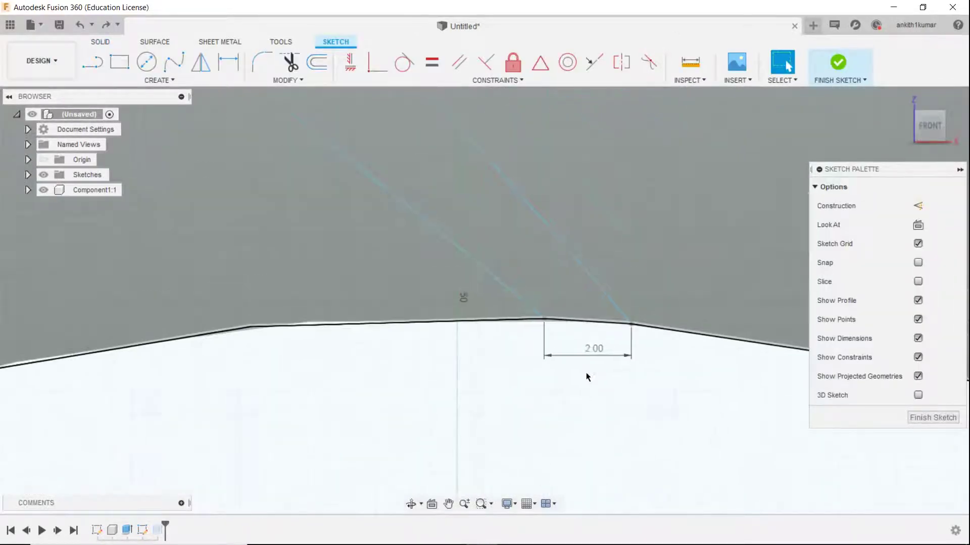
right_click(591, 350)
left_click(556, 349)
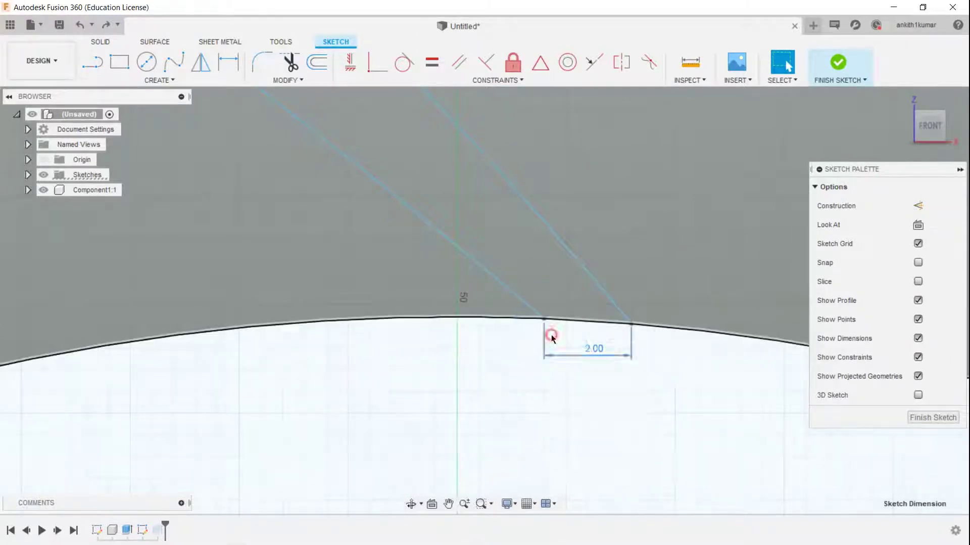
Nudge the lower spline's inner end point along the ring's inner edge to about X 2.08, Z 49.67 mm.
left_click(544, 319)
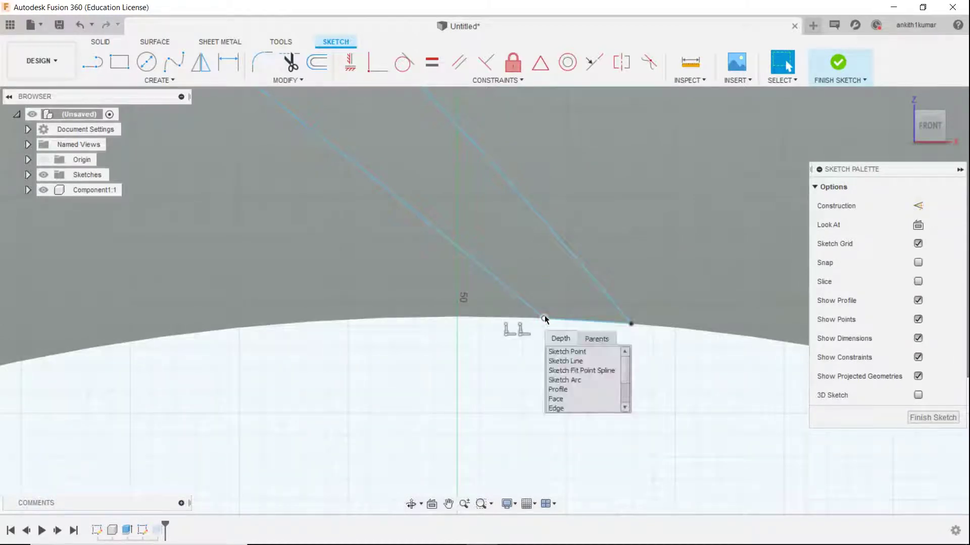
left_click(544, 322)
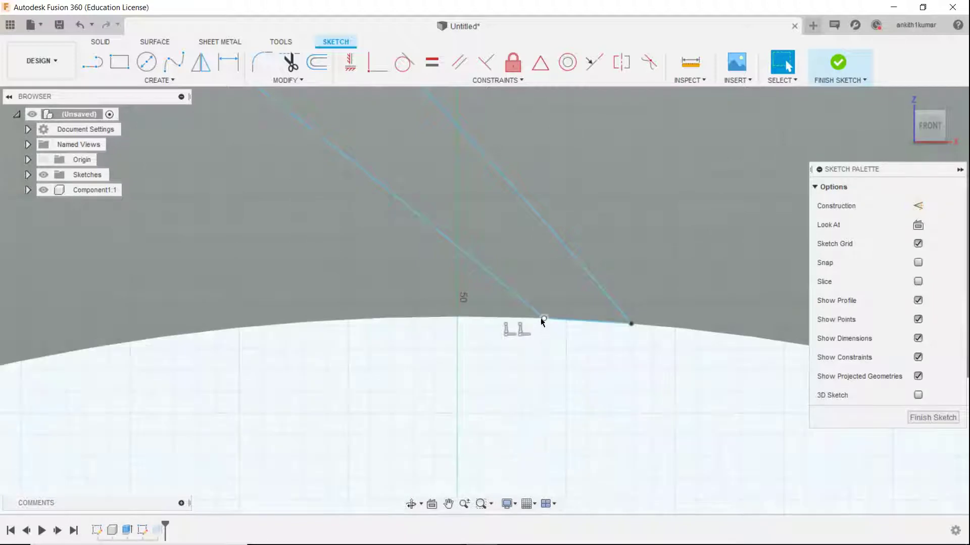
left_click(545, 320)
key("Escape")
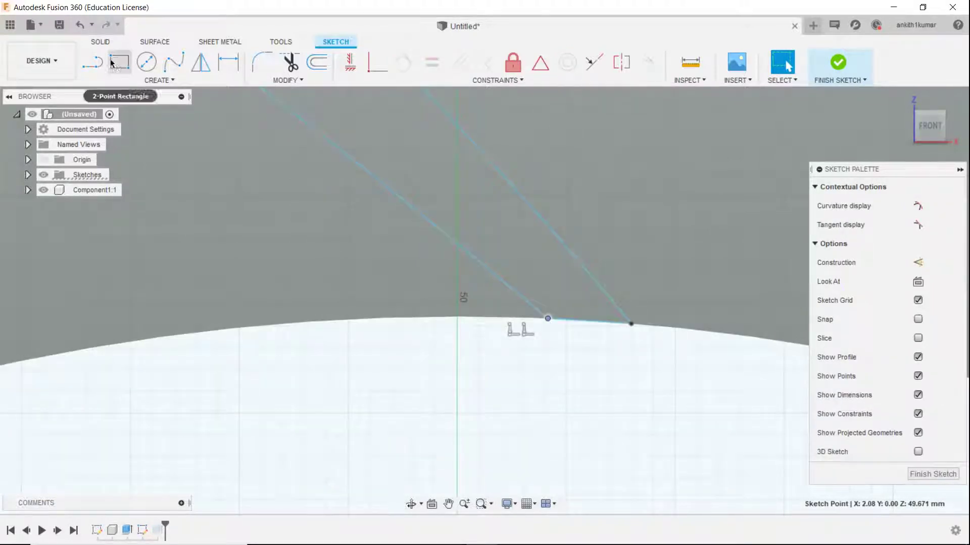
Draw a second short line between the two splines just above the existing closing line, and finish the sketch.
left_click(92, 62)
mouse_move(325, 248)
middle_mouse_down("shift")
mouse_move(576, 314)
mouse_move(598, 349)
middle_mouse_up("shift")
scroll(598, 346, "up", 3)
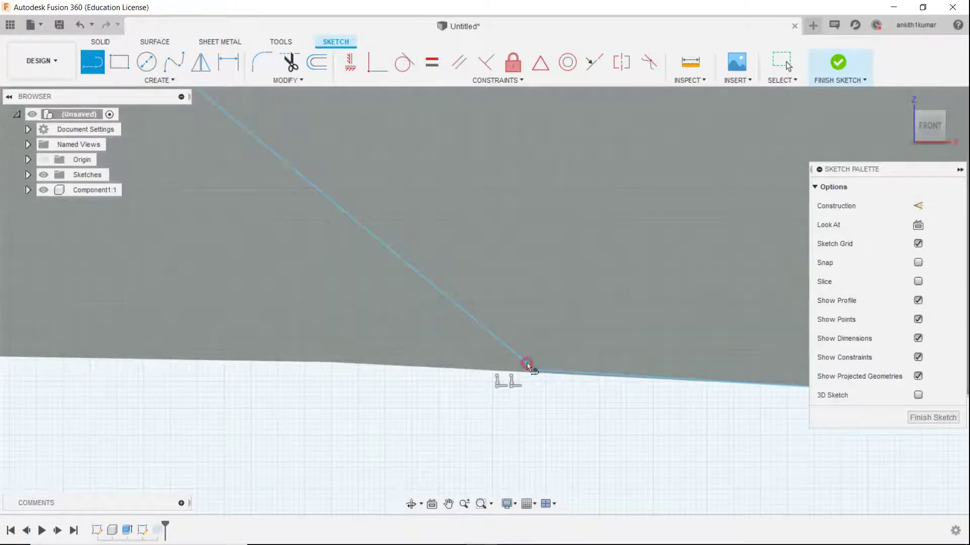
left_click(528, 364)
middle_click_drag(662, 350, 264, 314)
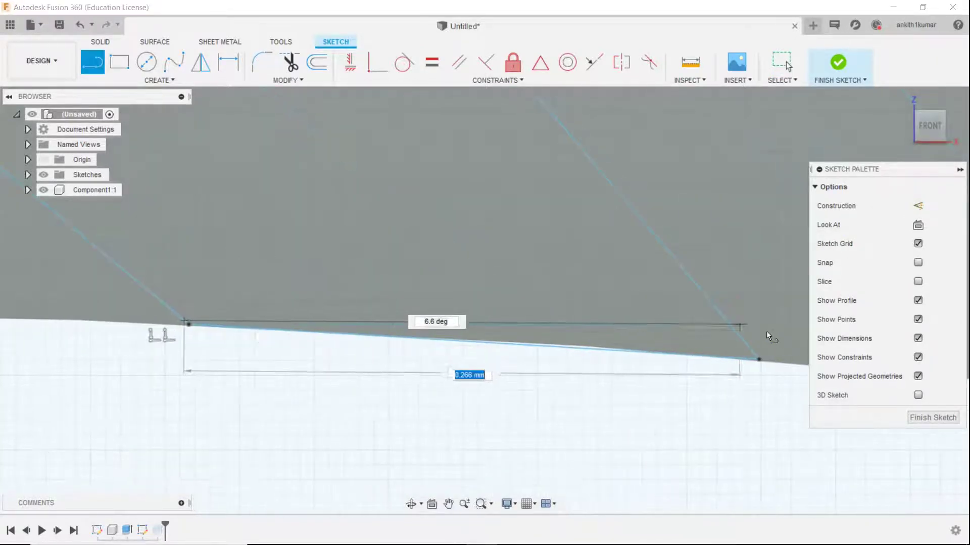
left_click(755, 354)
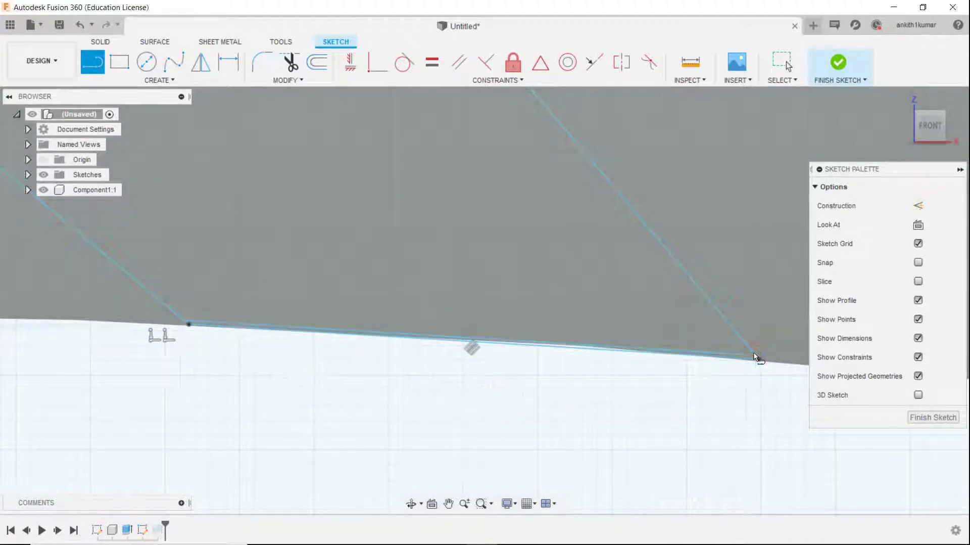
right_click(572, 250)
left_click(615, 247)
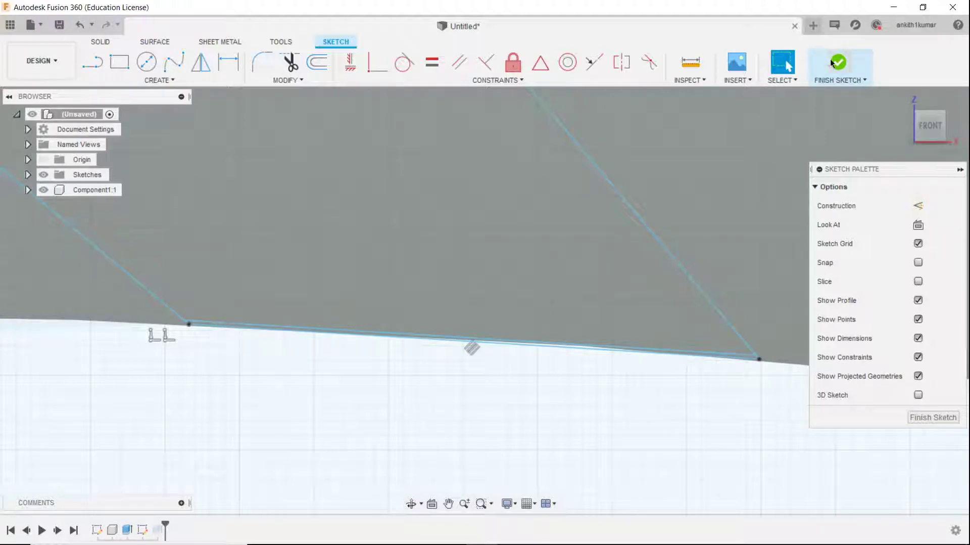
left_click(832, 63)
scroll(682, 273, "up", 5)
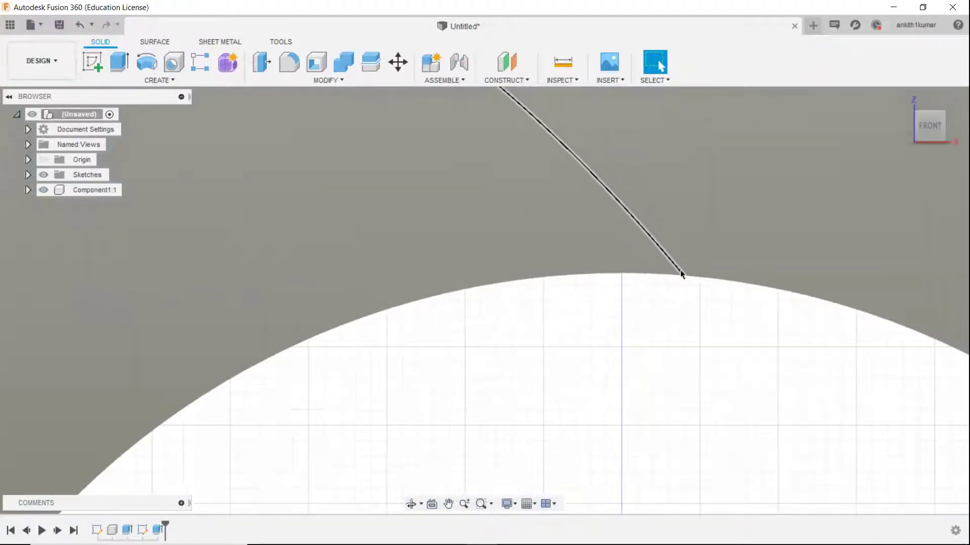
scroll(681, 271, "down", 5)
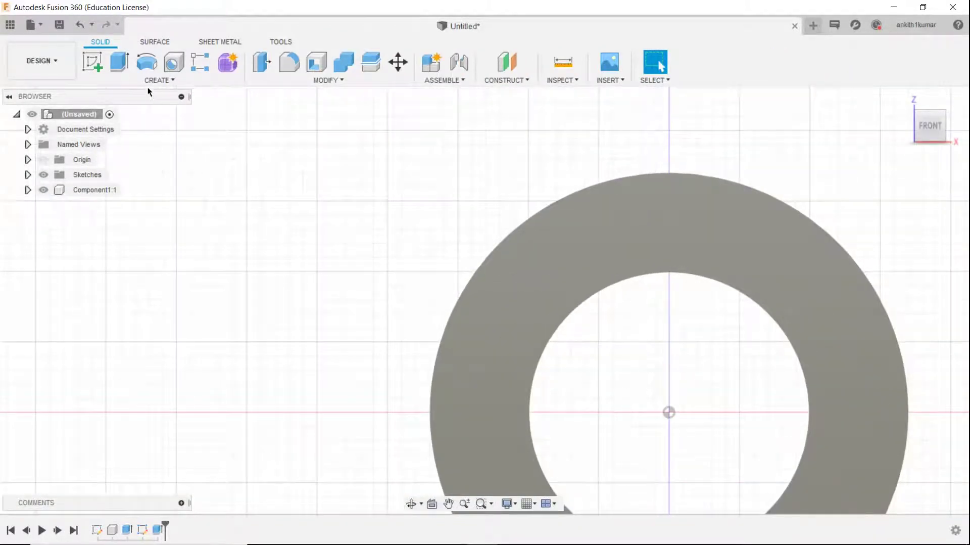
left_click(157, 80)
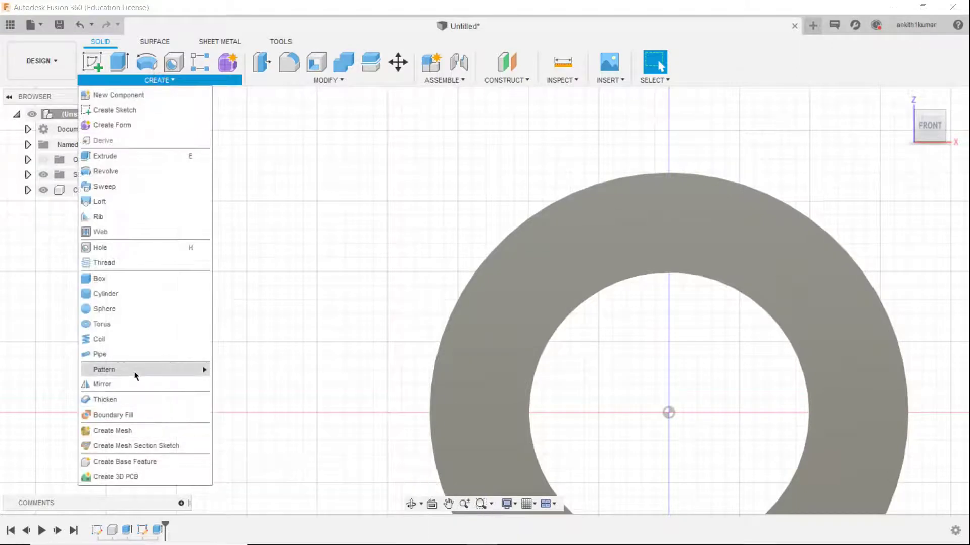
mouse_move(154, 370)
left_click(247, 382)
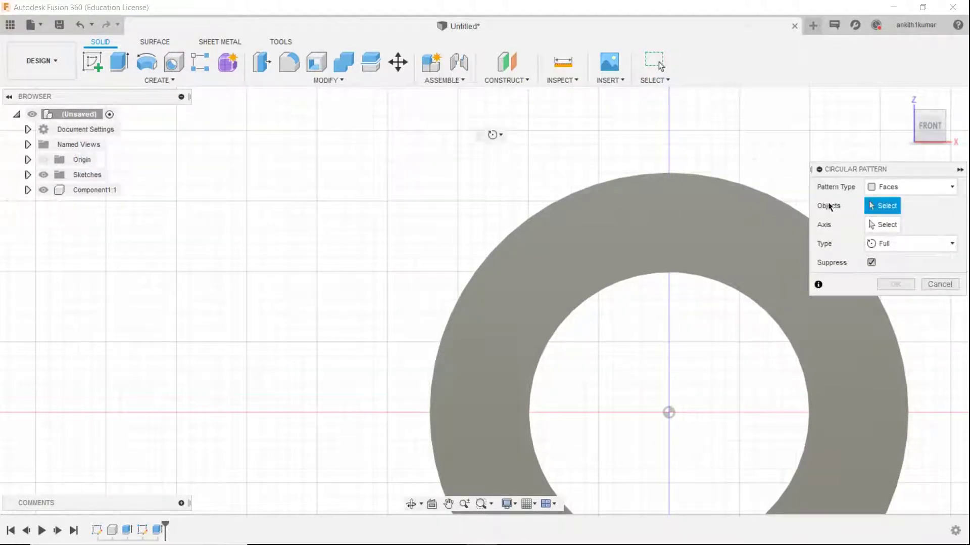
left_click(907, 187)
left_click(891, 234)
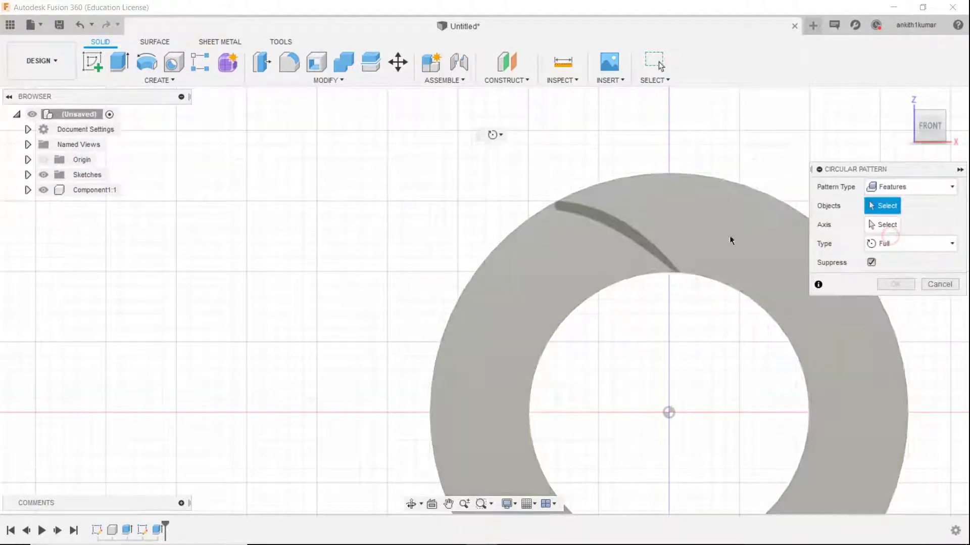
scroll(644, 244, "up", 5)
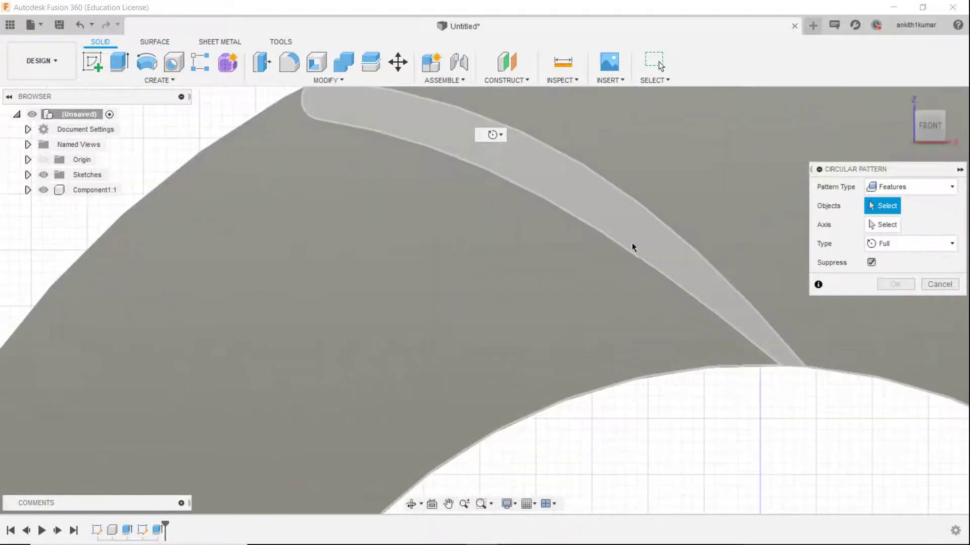
left_click(633, 245)
scroll(632, 244, "down", 5)
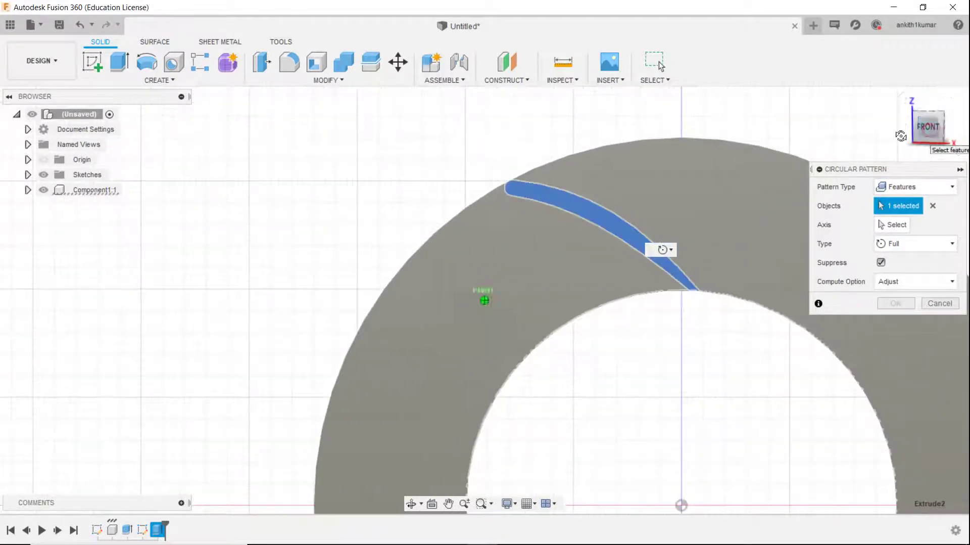
mouse_move(901, 136)
left_mouse_down()
mouse_move(882, 142)
mouse_move(876, 119)
left_mouse_up()
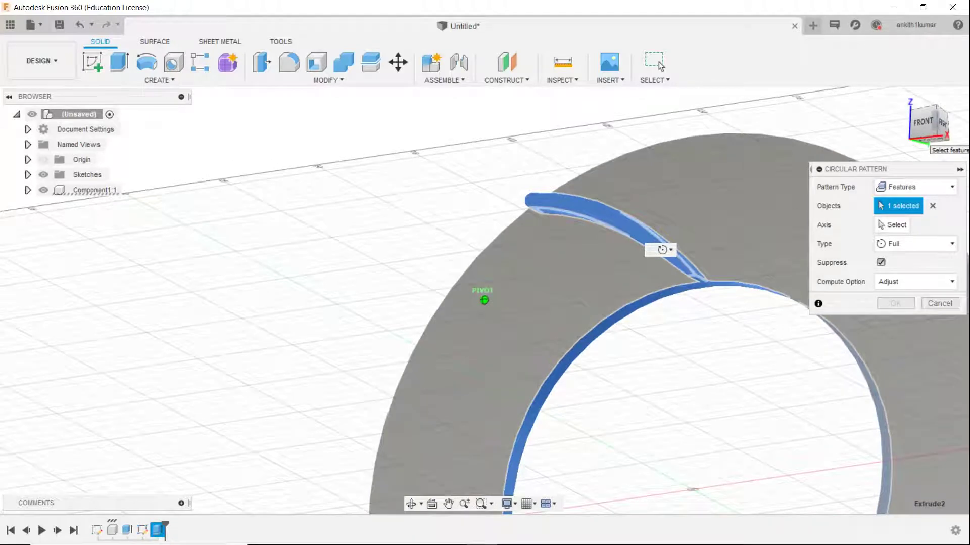
left_click(892, 227)
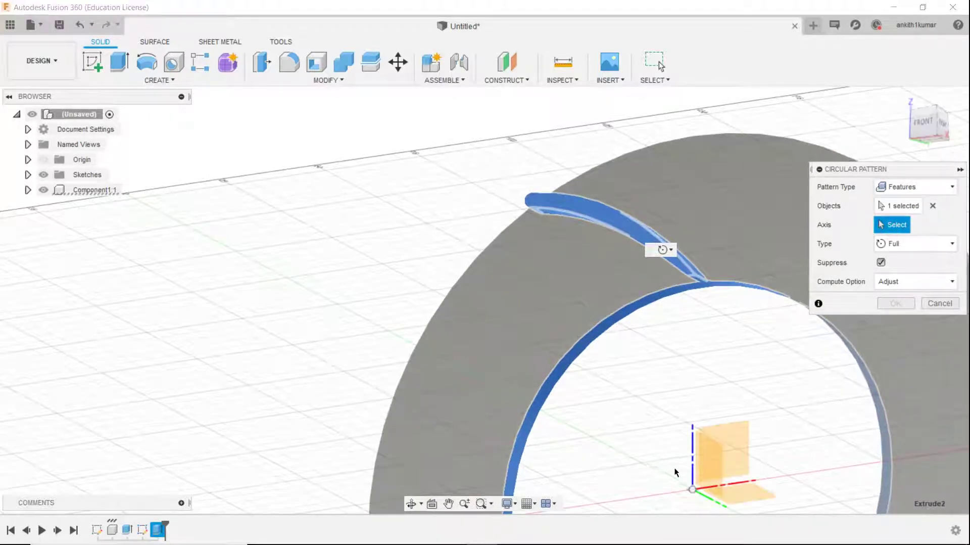
left_click(705, 487)
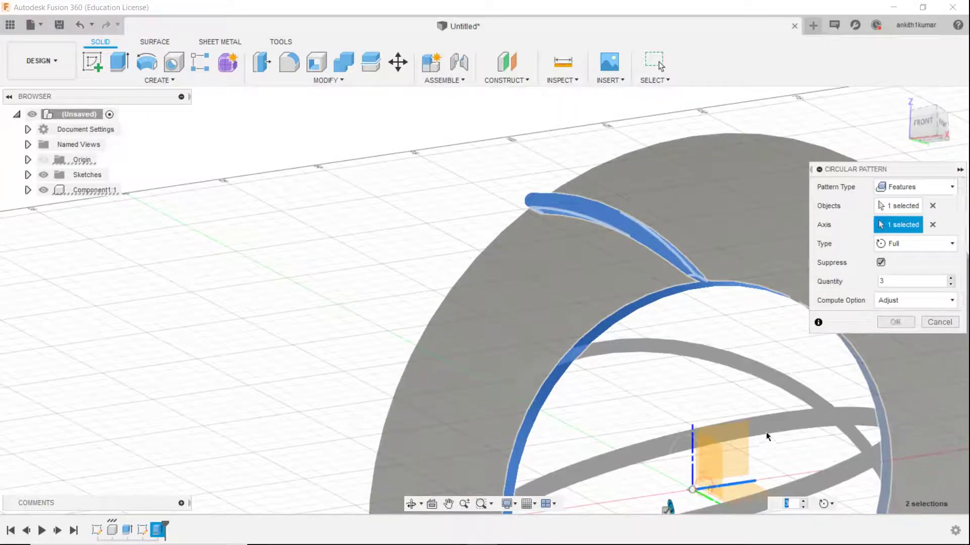
scroll(686, 308, "down", 2)
scroll(686, 309, "down", 1)
middle_click_drag(686, 309, 624, 221)
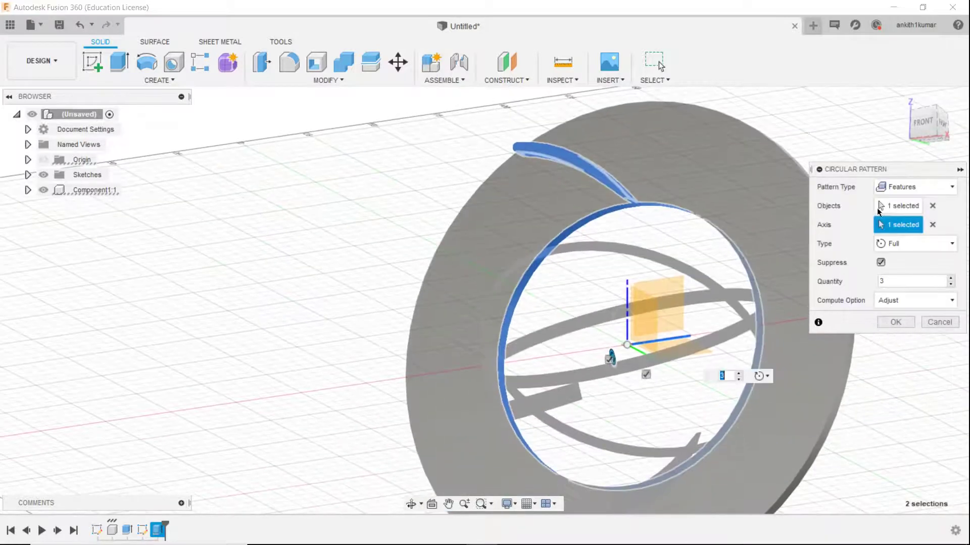
left_click(938, 205)
left_click(924, 186)
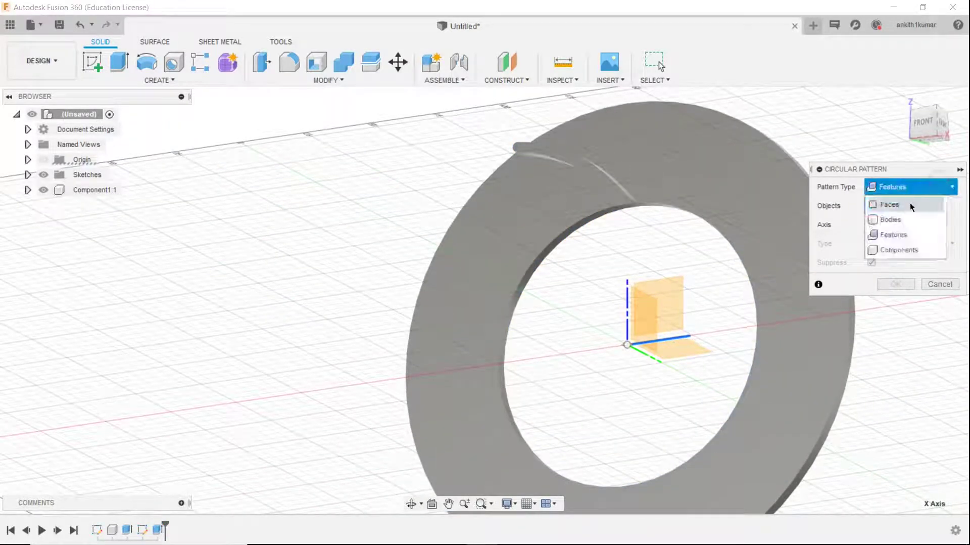
left_click(909, 202)
scroll(543, 156, "up", 5)
left_click(566, 158)
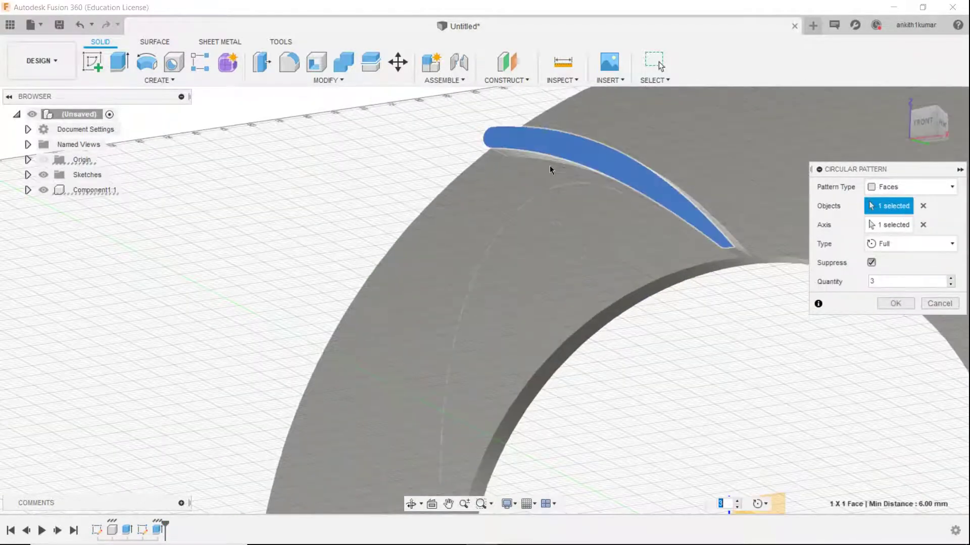
scroll(538, 157, "up", 3)
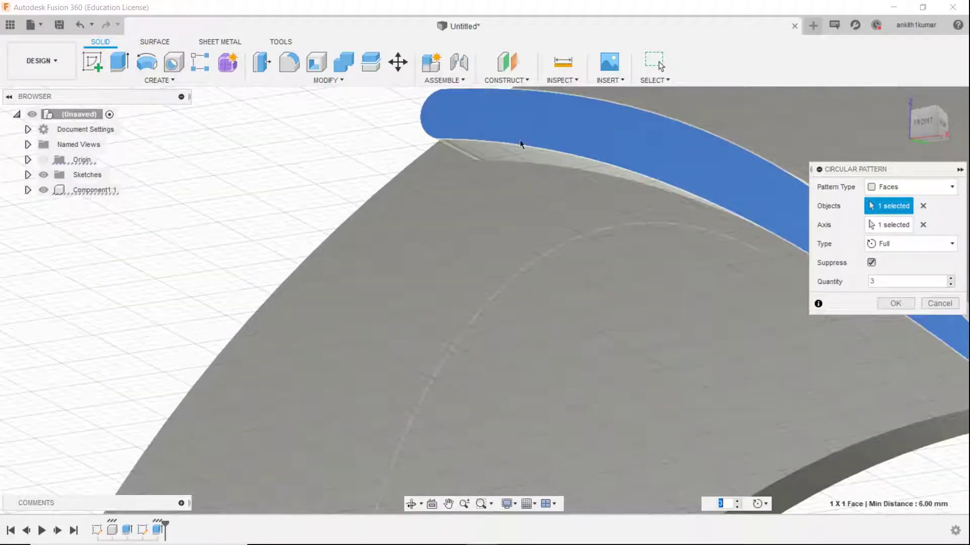
left_click_drag(923, 128, 915, 146)
scroll(768, 172, "up", 2)
scroll(704, 147, "up", 2)
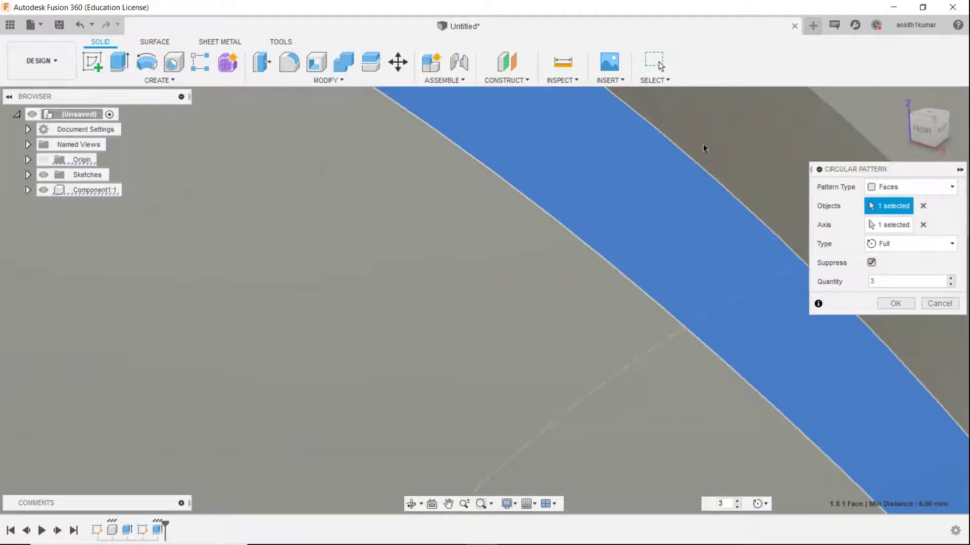
scroll(641, 184, "down", 5)
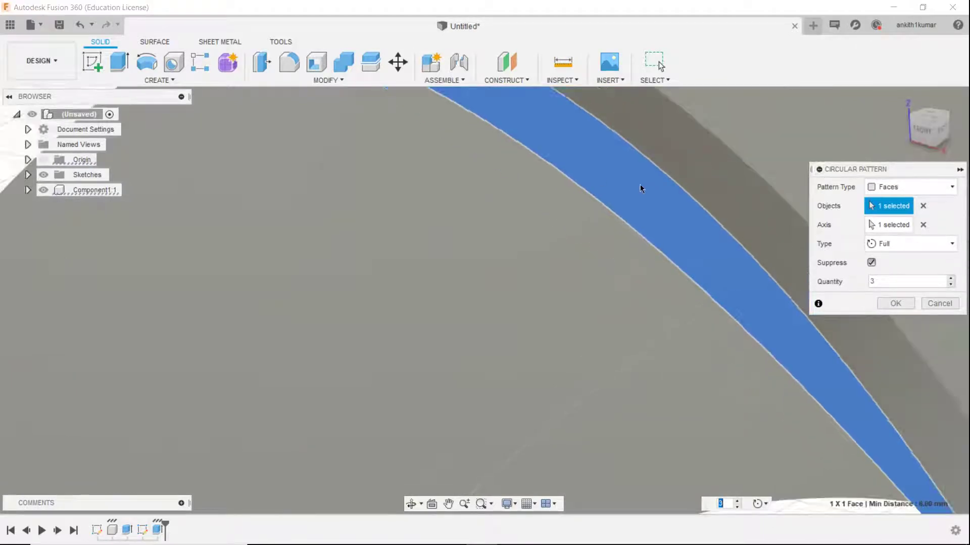
left_click(920, 137)
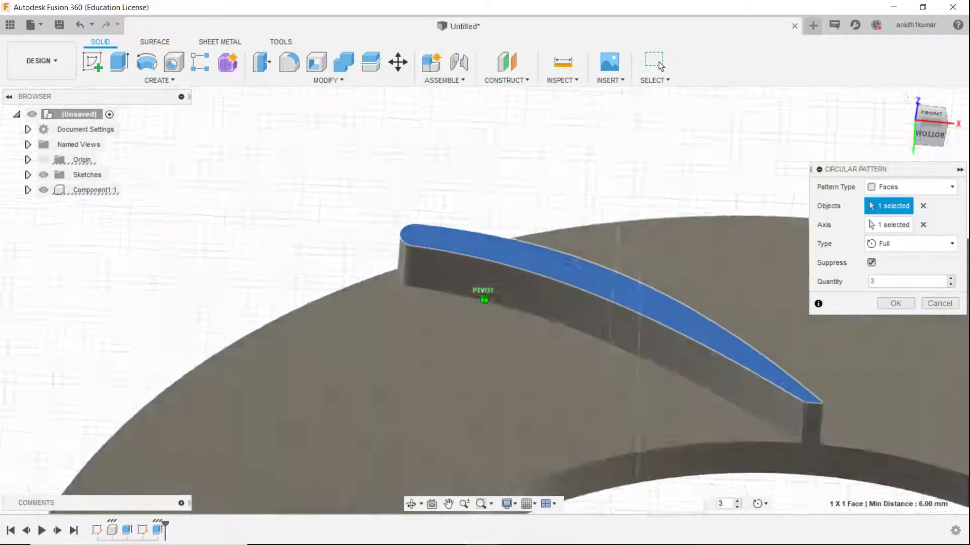
scroll(511, 314, "down", 6)
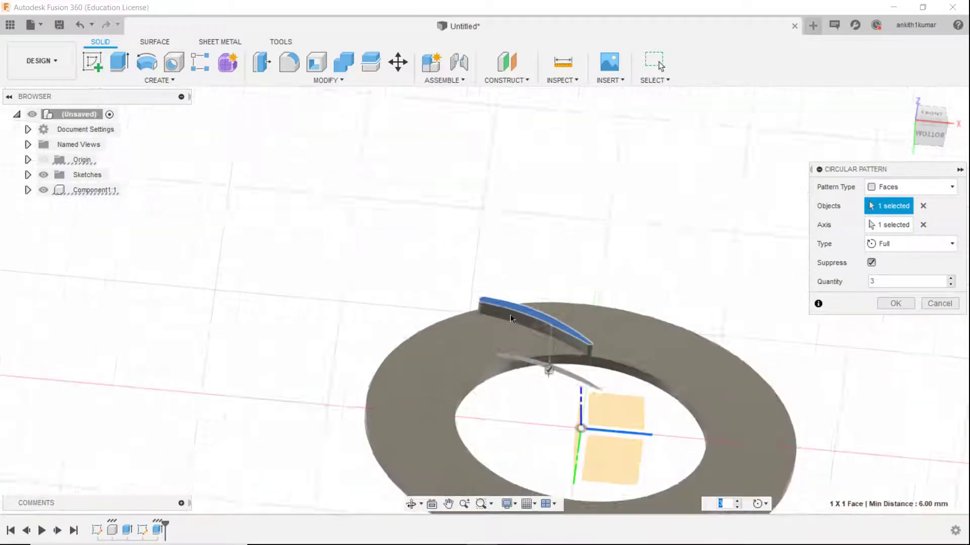
left_click(939, 303)
Start a circular pattern of faces and select the blade's raised front face and its upper curved side face.
scroll(682, 298, "up", 3)
scroll(758, 262, "down", 3)
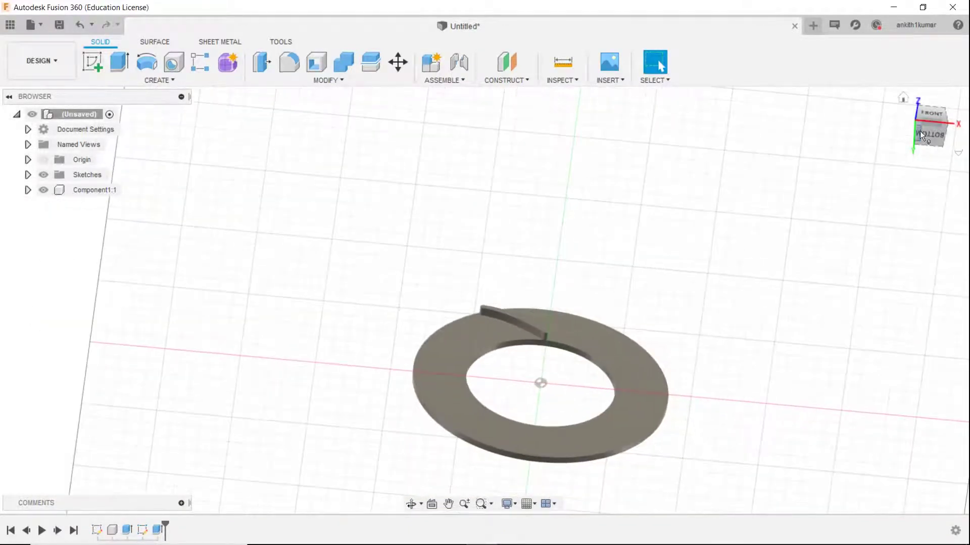
middle_click_drag(483, 299, 402, 298, "shift")
scroll(403, 298, "up", 2)
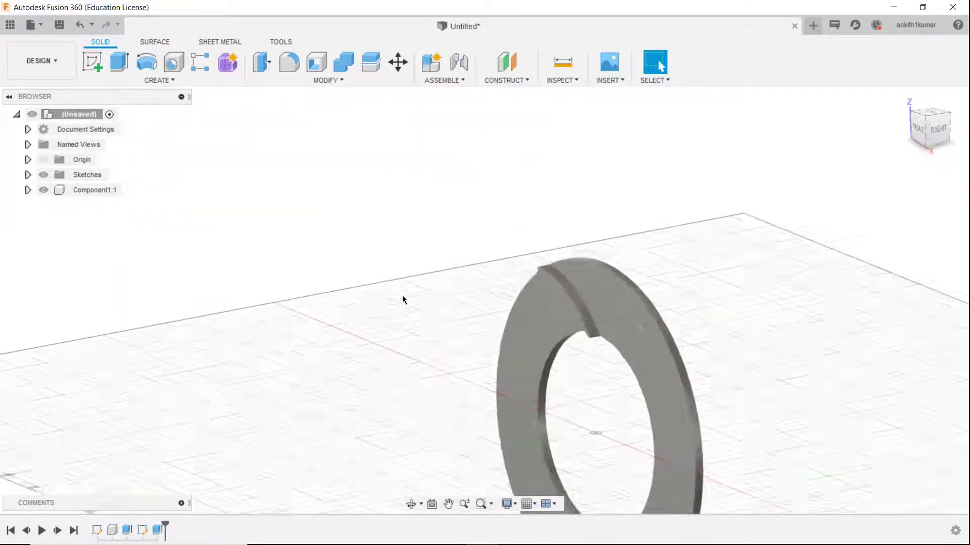
scroll(403, 299, "up", 2)
right_click(221, 185)
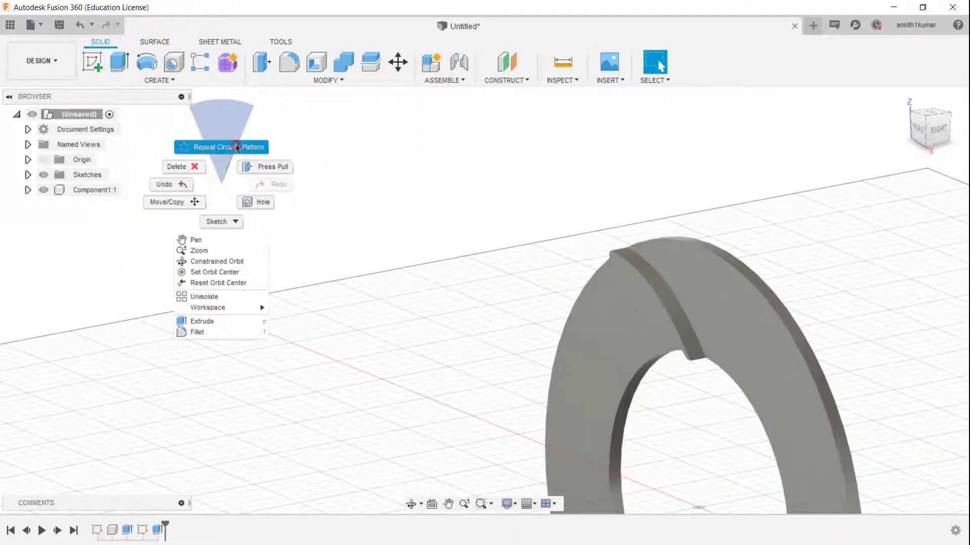
left_click(235, 146)
scroll(656, 325, "up", 2)
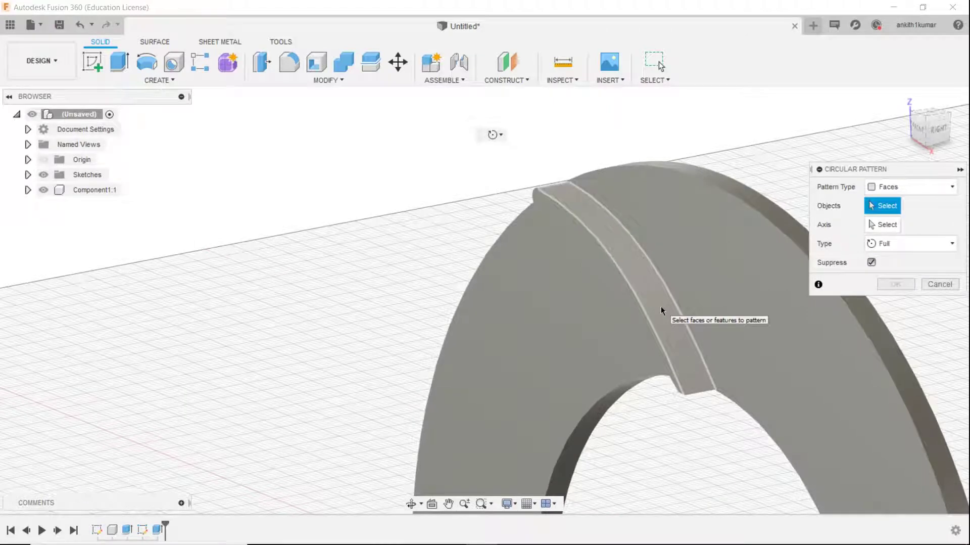
left_click(661, 305)
left_click(629, 295)
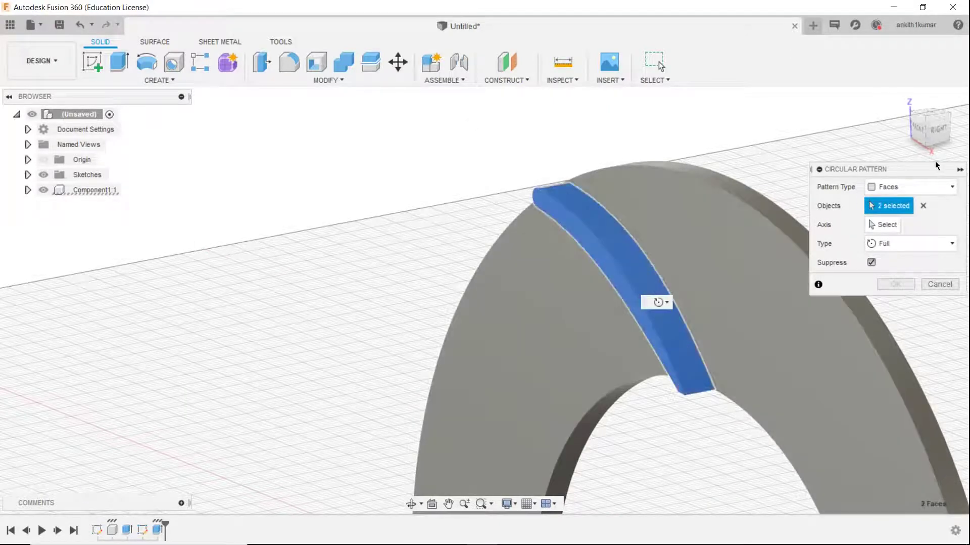
Add the blade's lower curved side, rounded outer end and the inner end face at the ring's bore to the pattern objects.
left_click_drag(929, 129, 933, 150)
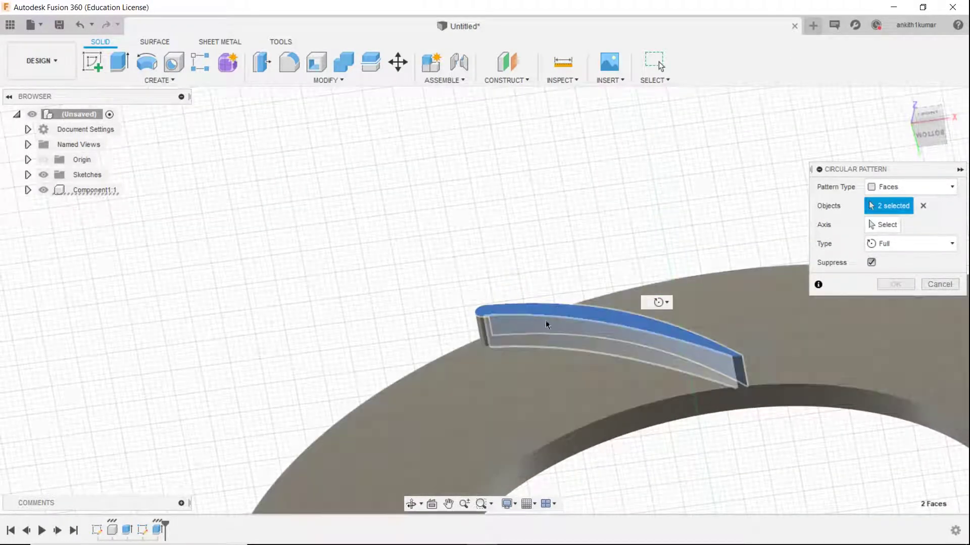
left_click(546, 324)
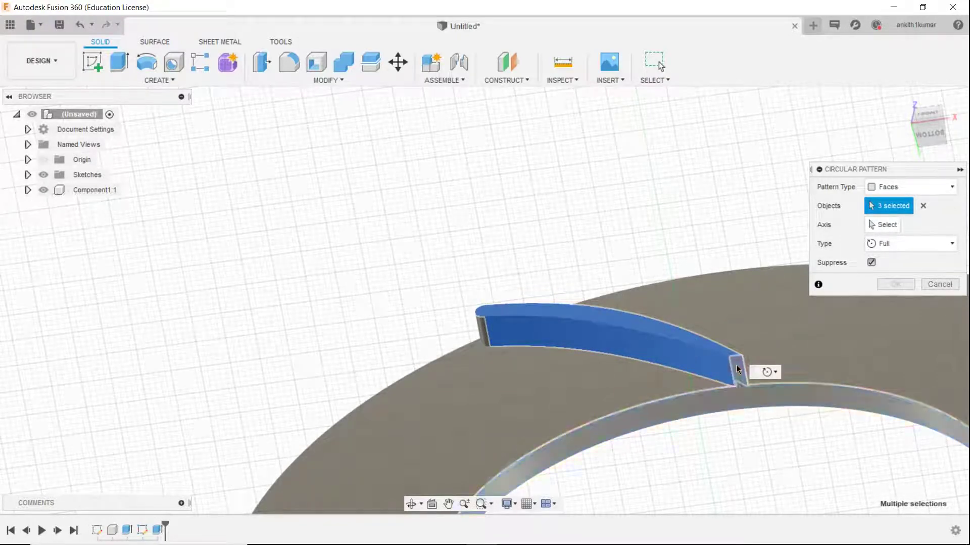
left_click_drag(938, 170, 930, 151)
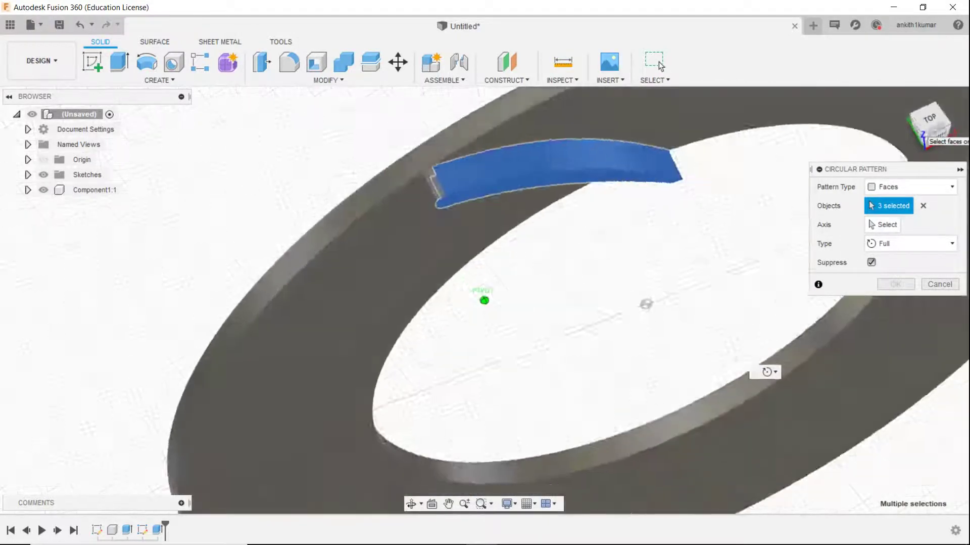
left_click(419, 203)
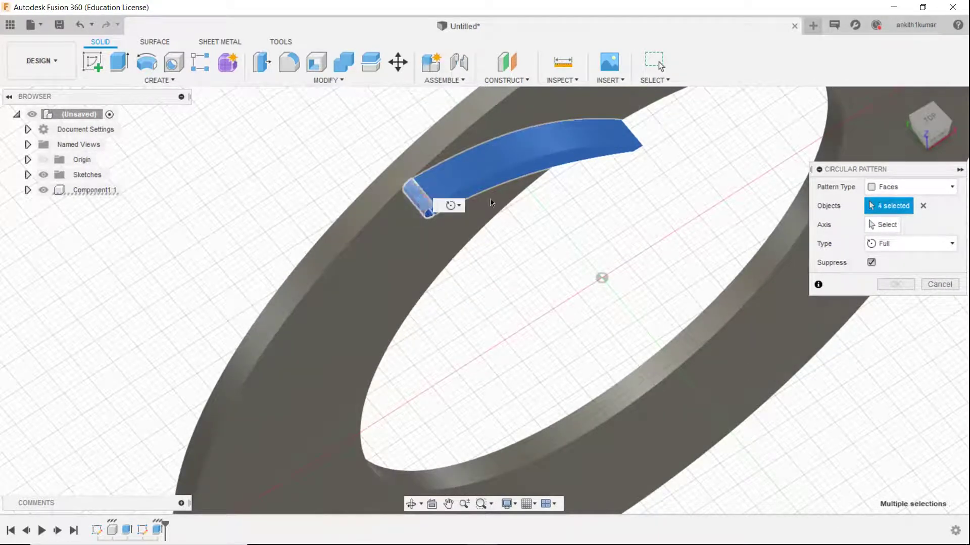
left_click_drag(927, 121, 907, 103)
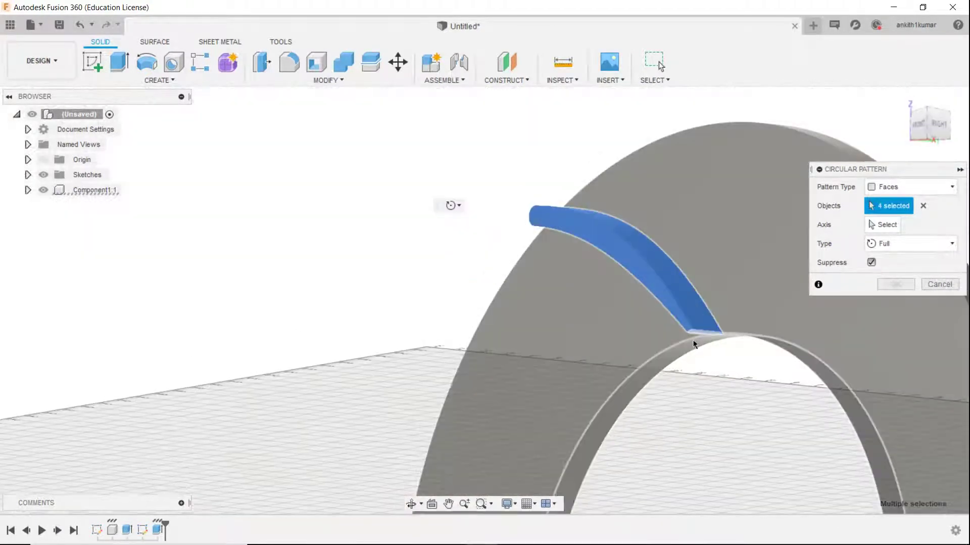
left_click(699, 331)
scroll(700, 332, "down", 2)
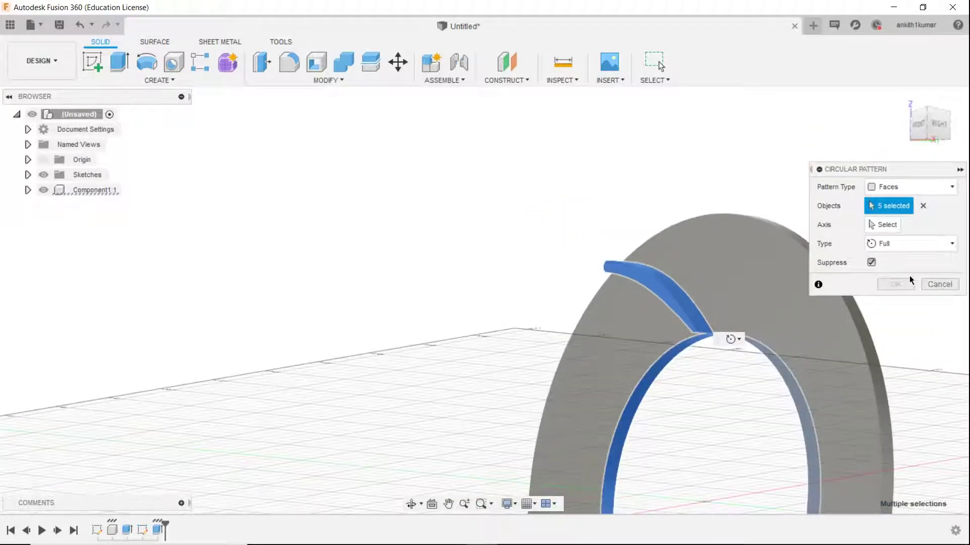
Pattern the selected blade faces fully around the Y axis through the ring's centre with a quantity of 30.
left_click(882, 225)
scroll(747, 433, "down", 2)
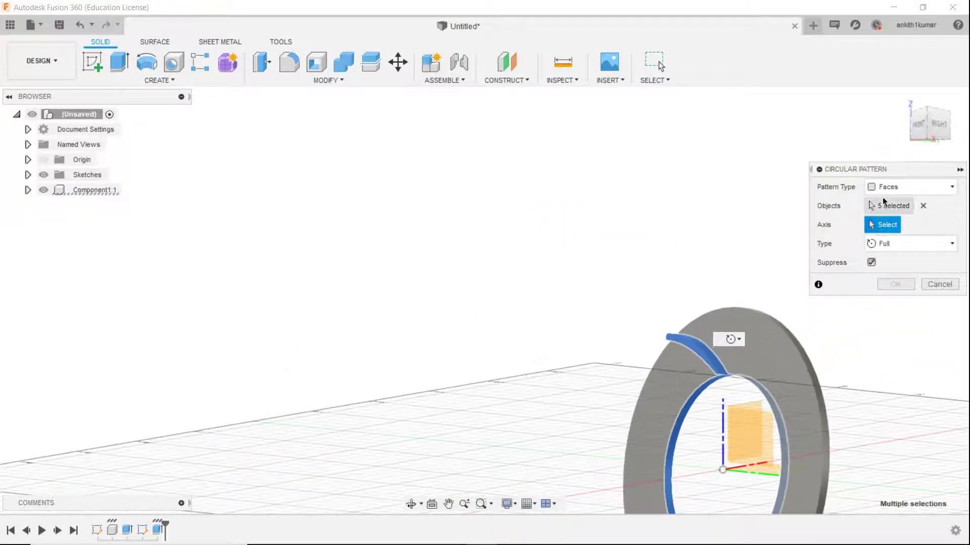
middle_click_drag(632, 354, 656, 419, "shift")
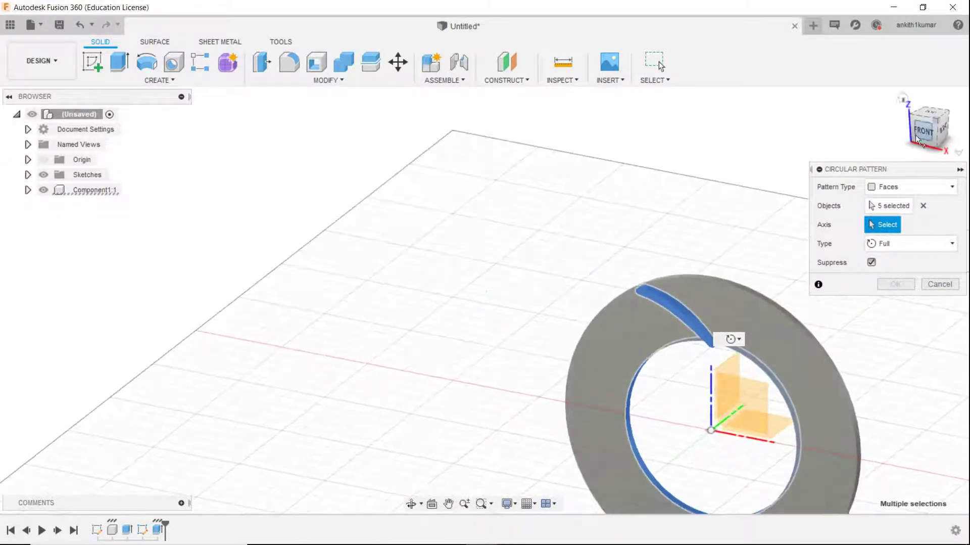
scroll(747, 433, "up", 5)
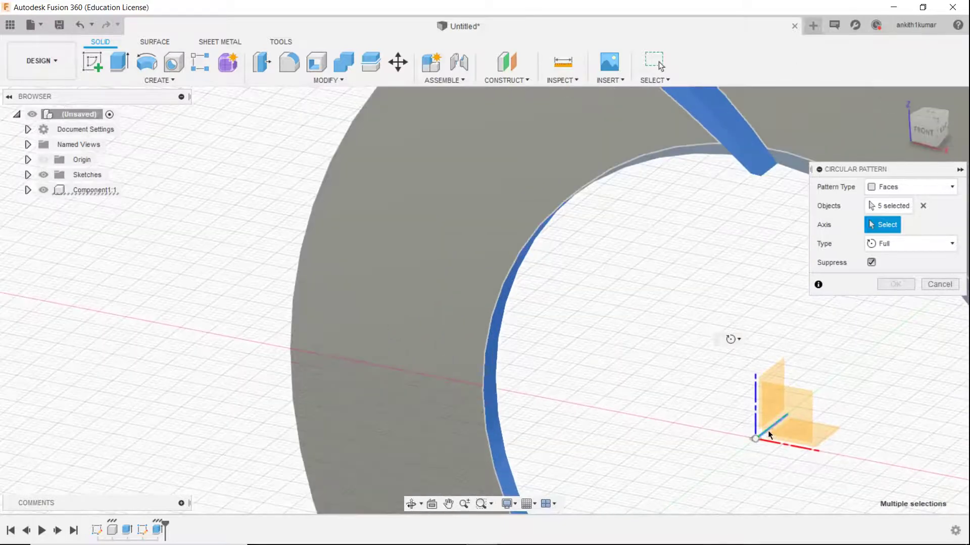
left_click(768, 433)
scroll(716, 356, "down", 5)
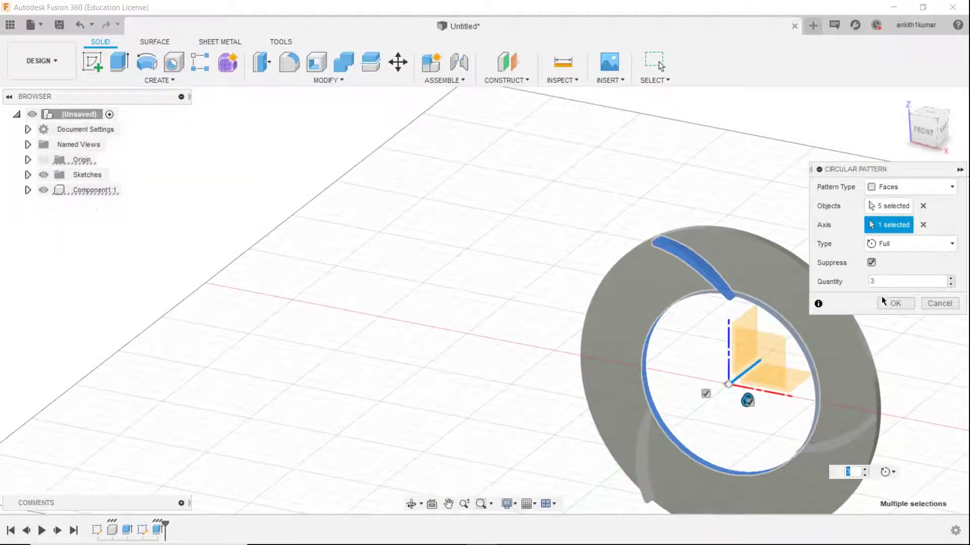
type("30")
key("Return")
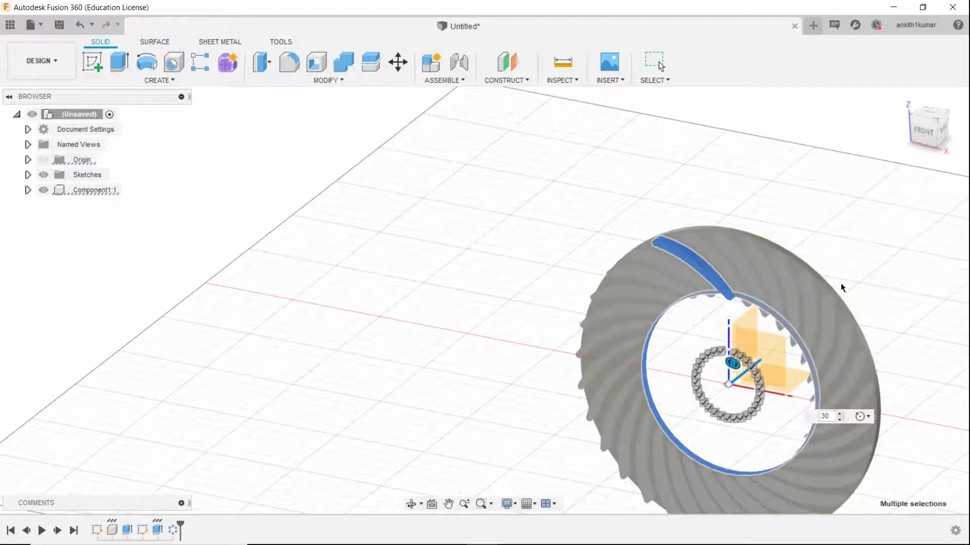
scroll(710, 366, "up", 10)
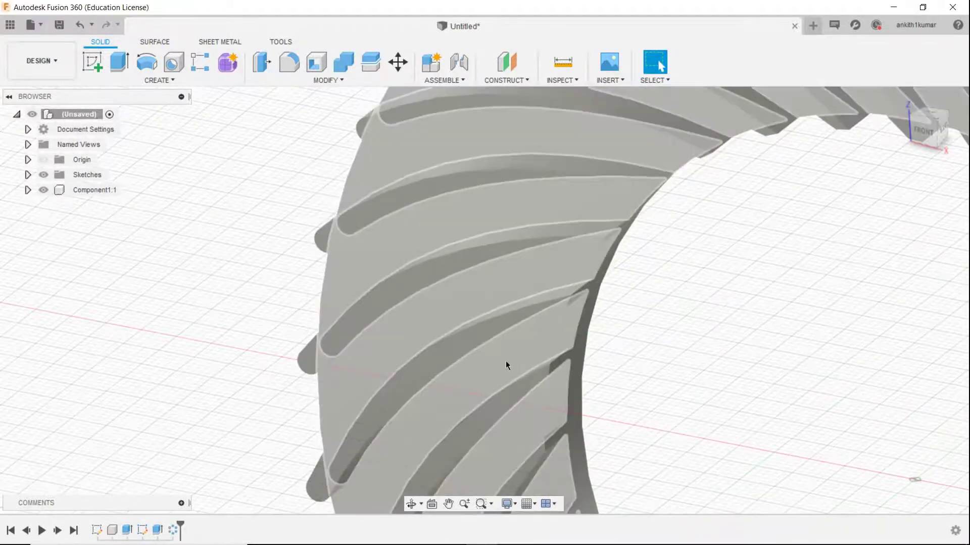
Start a new sketch on the ring's flat front face between the raised blades.
scroll(506, 364, "down", 10)
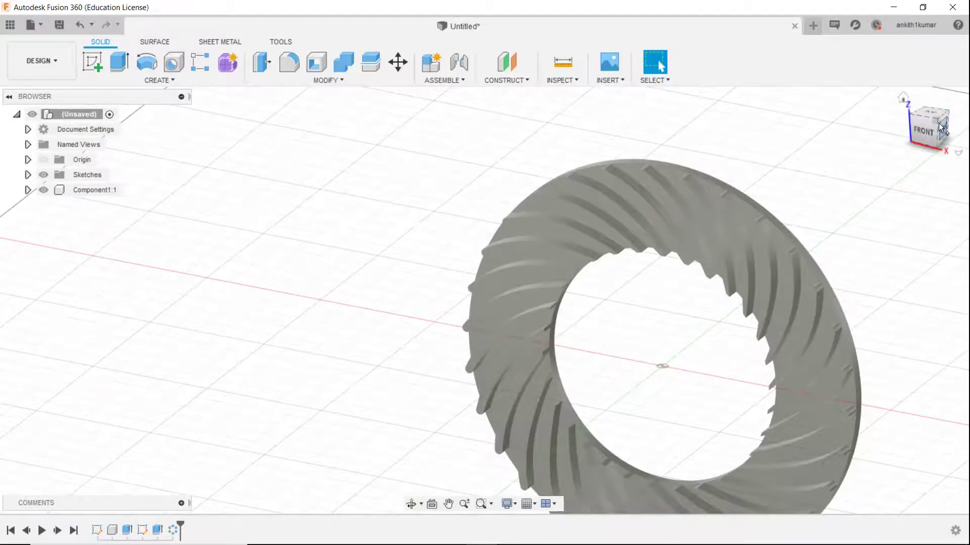
middle_click_drag(484, 300, 486, 348, "shift")
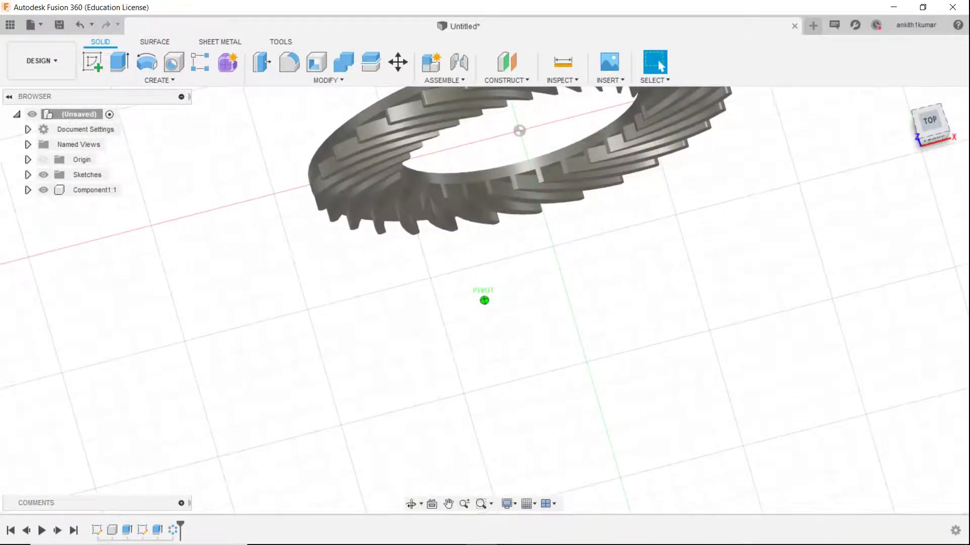
middle_click_drag(520, 131, 712, 414, "shift")
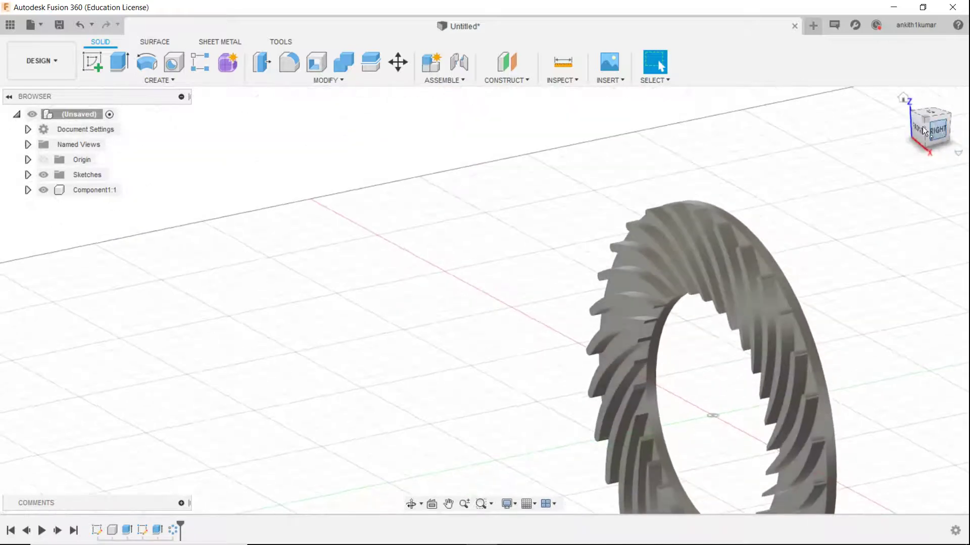
scroll(705, 317, "up", 3)
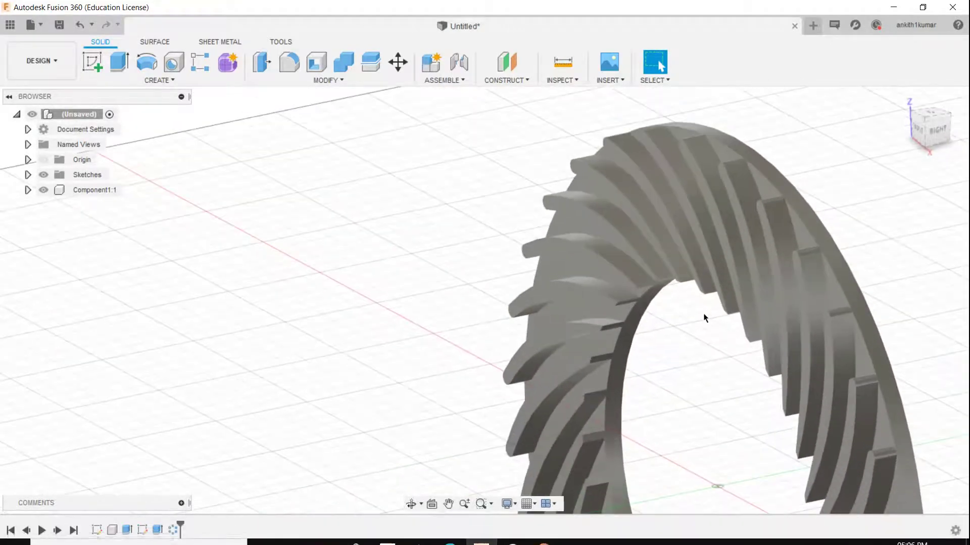
left_click(953, 128)
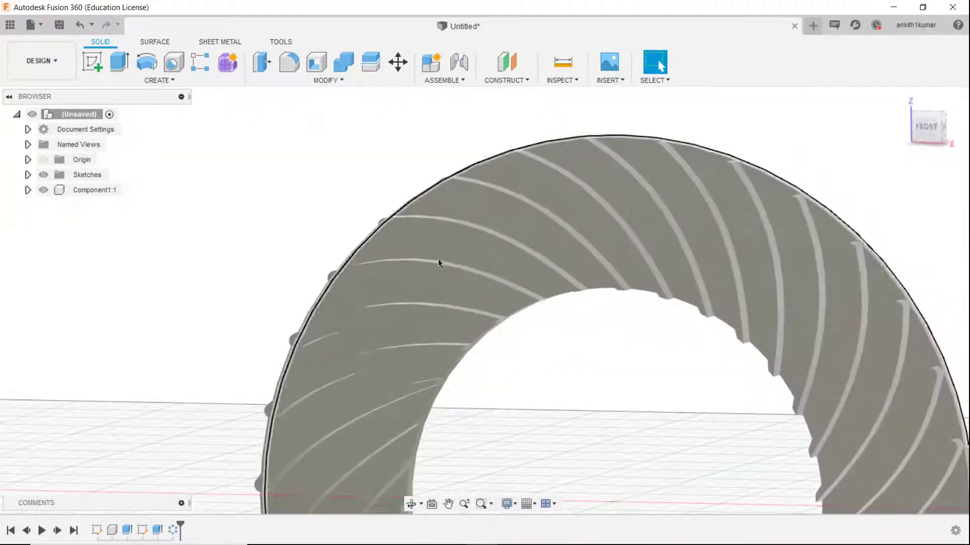
scroll(378, 280, "up", 5)
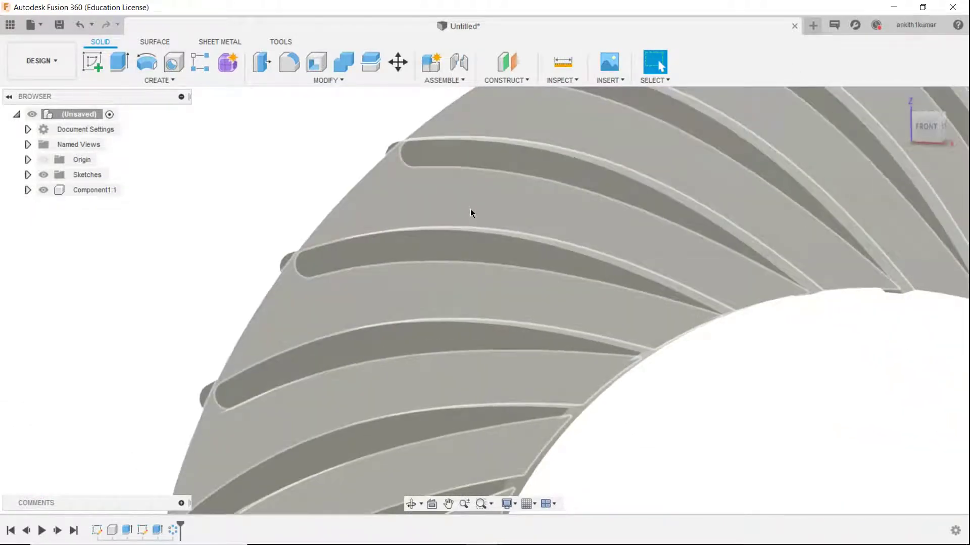
right_click(471, 208)
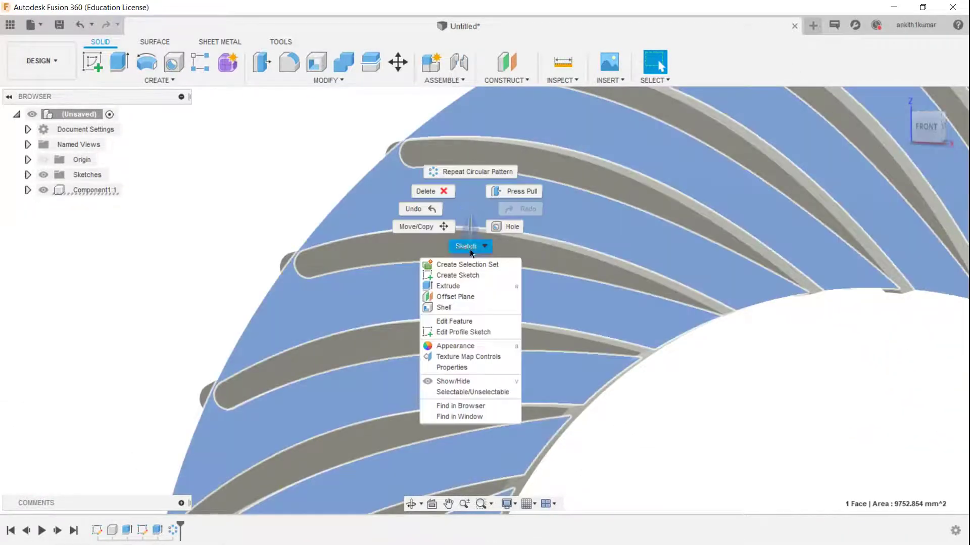
left_click(469, 273)
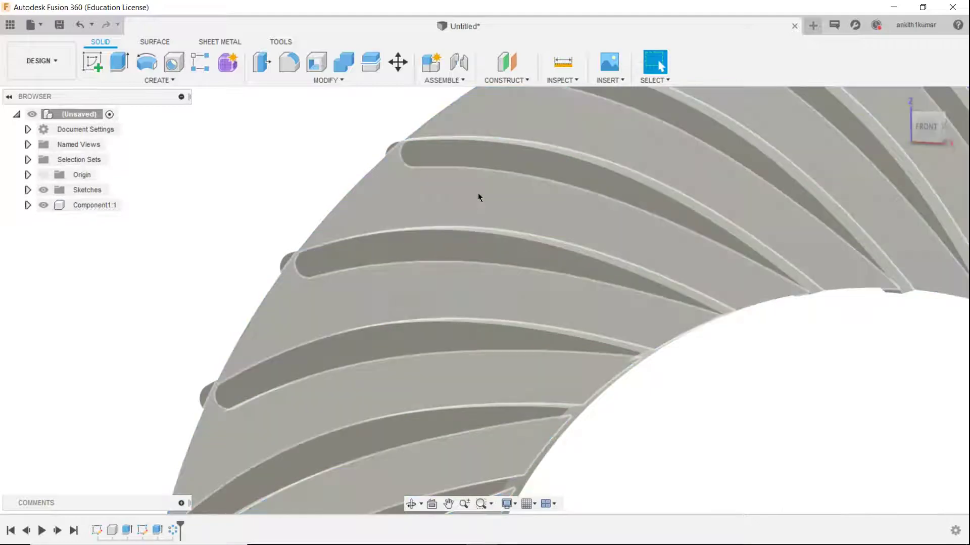
right_click(478, 196)
left_click(488, 258)
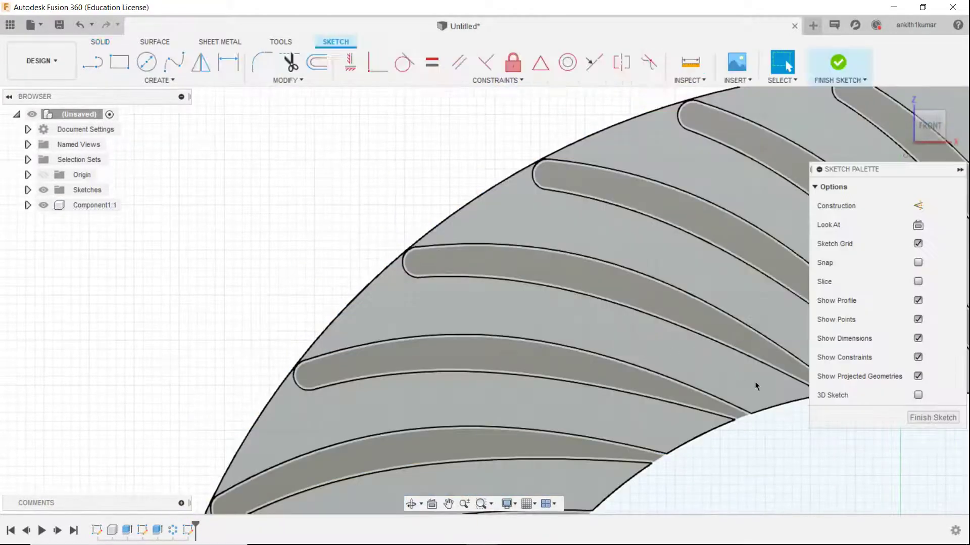
Draw a 2 mm diameter circle on the vertical axis, between two blades and just above the ring's bore.
scroll(755, 383, "up", 2)
mouse_move(754, 383)
middle_mouse_down()
mouse_move(635, 351)
mouse_move(258, 368)
middle_mouse_up()
scroll(489, 376, "up", 3)
scroll(491, 373, "down", 7)
scroll(492, 369, "up", 3)
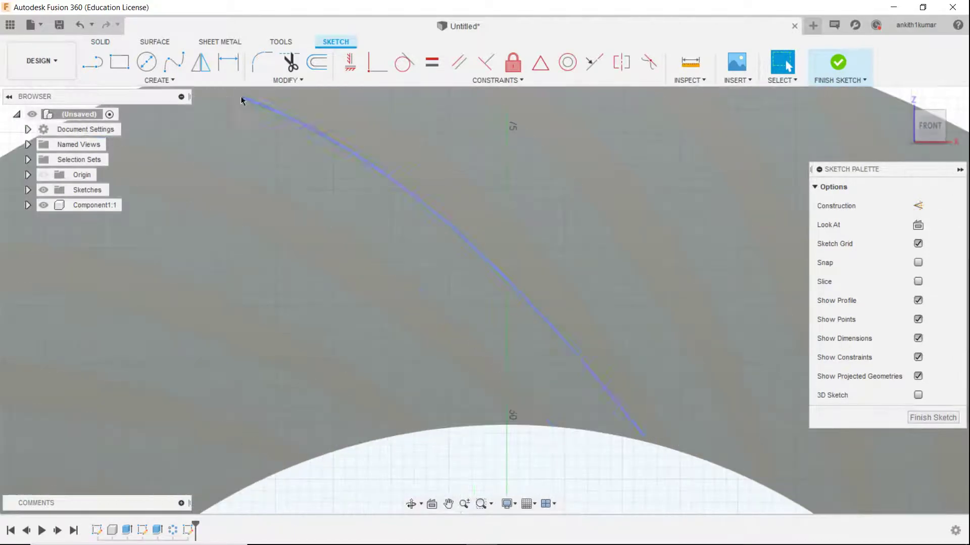
left_click(146, 62)
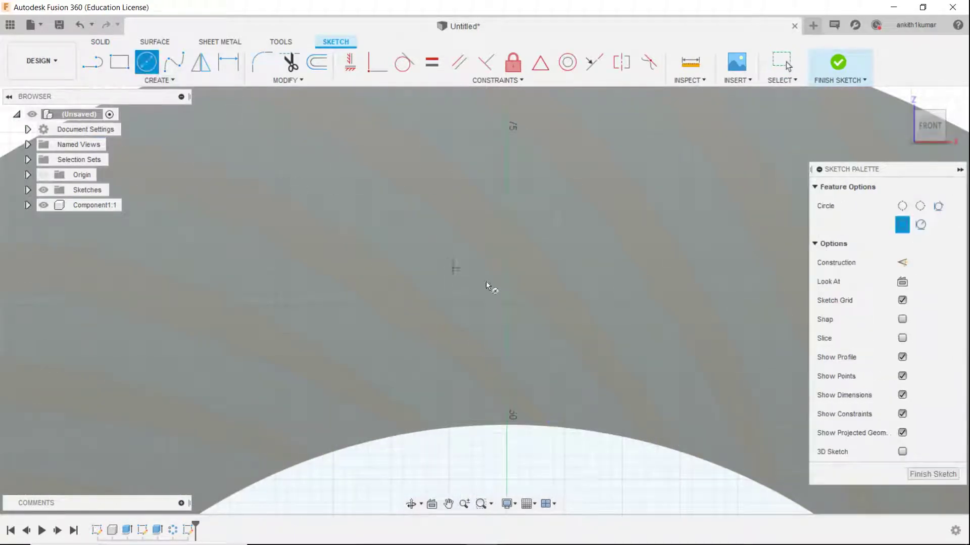
left_click(508, 332)
type("2")
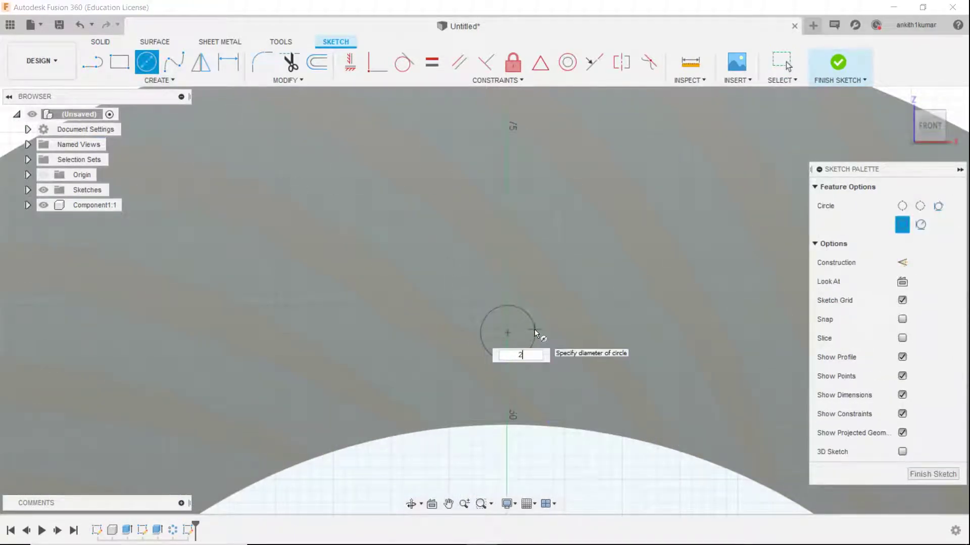
key("Tab")
key("Return")
key("Escape")
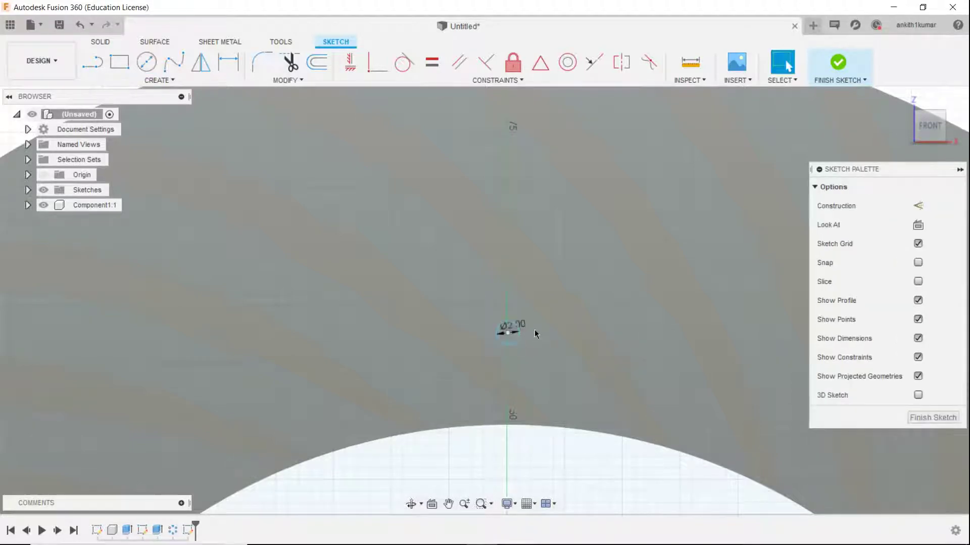
scroll(534, 329, "up", 2)
key("l")
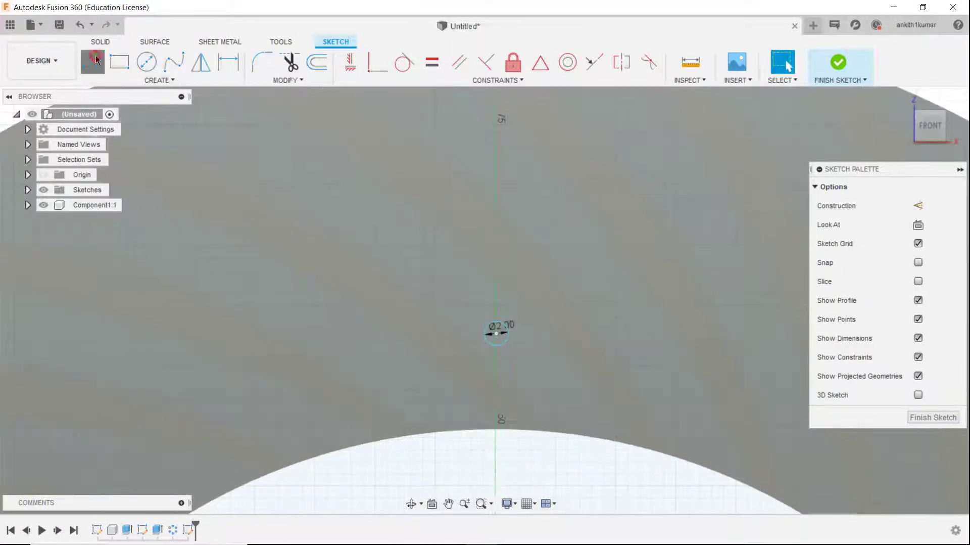
scroll(407, 281, "down", 3)
left_click(170, 67)
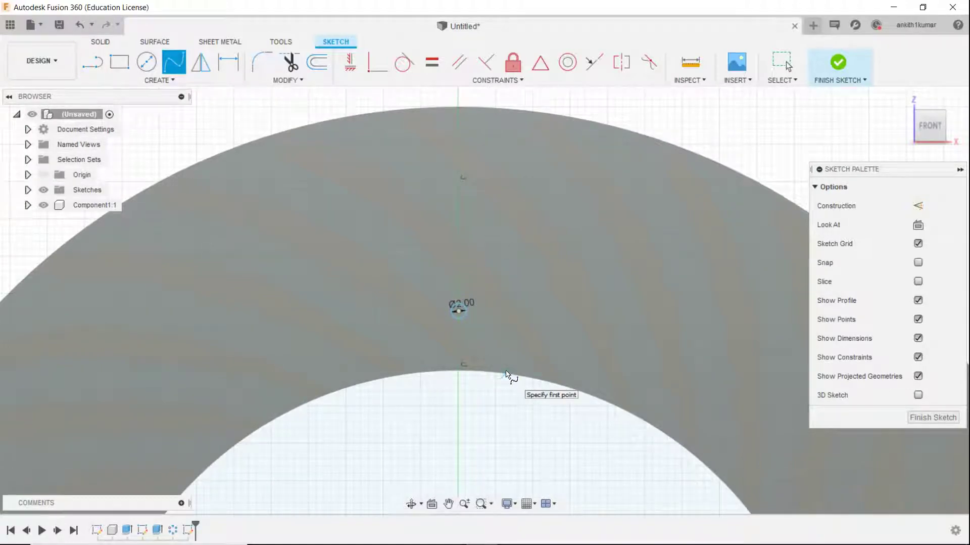
key("Escape")
left_click(93, 67)
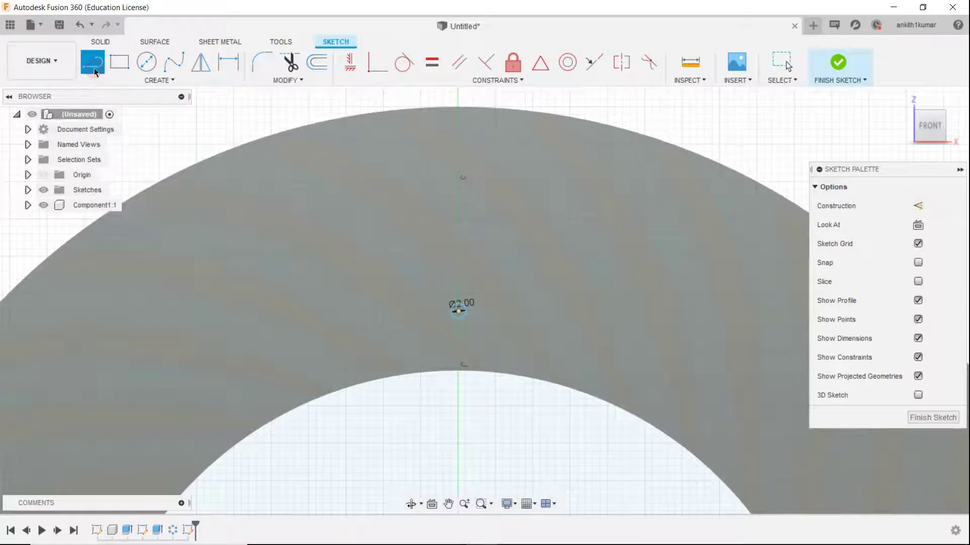
scroll(460, 311, "up", 2)
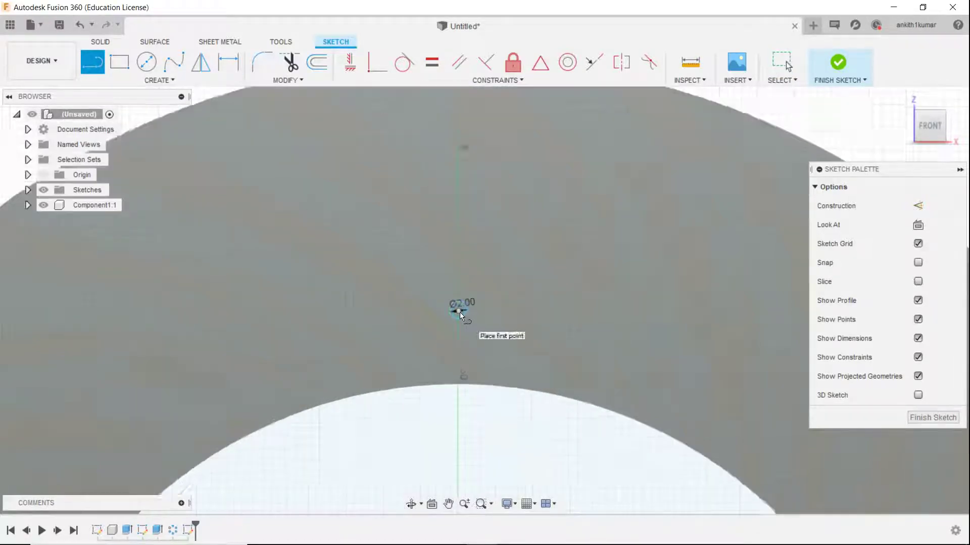
key("Escape")
Move the circle slightly to the right of the vertical axis and draw a slanted line from its centre up-left towards the outer rim.
left_click_drag(463, 319, 499, 343)
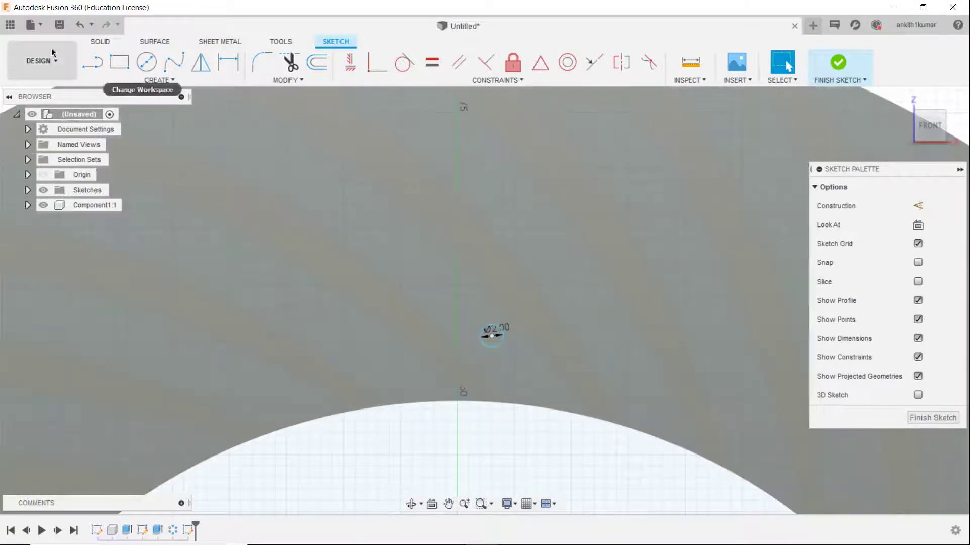
left_click(92, 68)
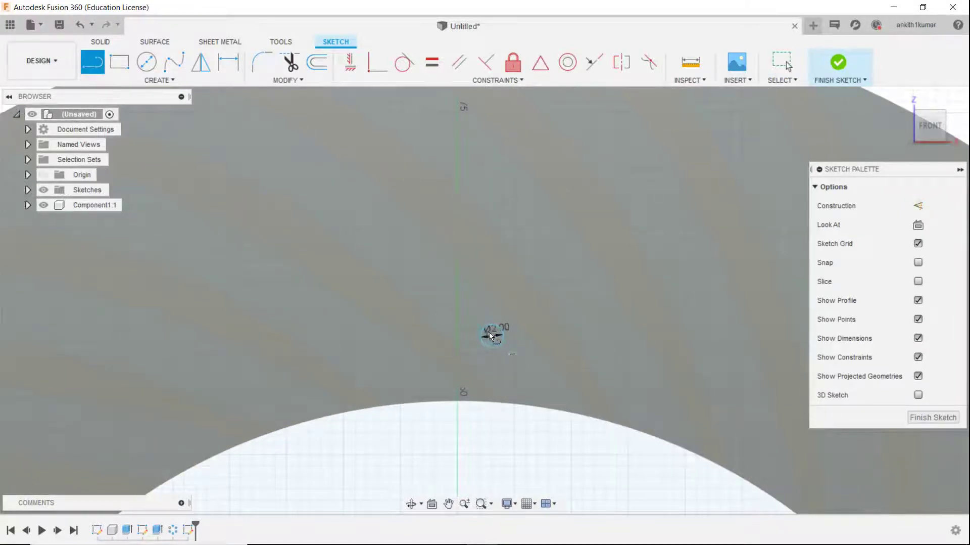
middle_click_drag(327, 202, 412, 284)
scroll(411, 284, "down", 1)
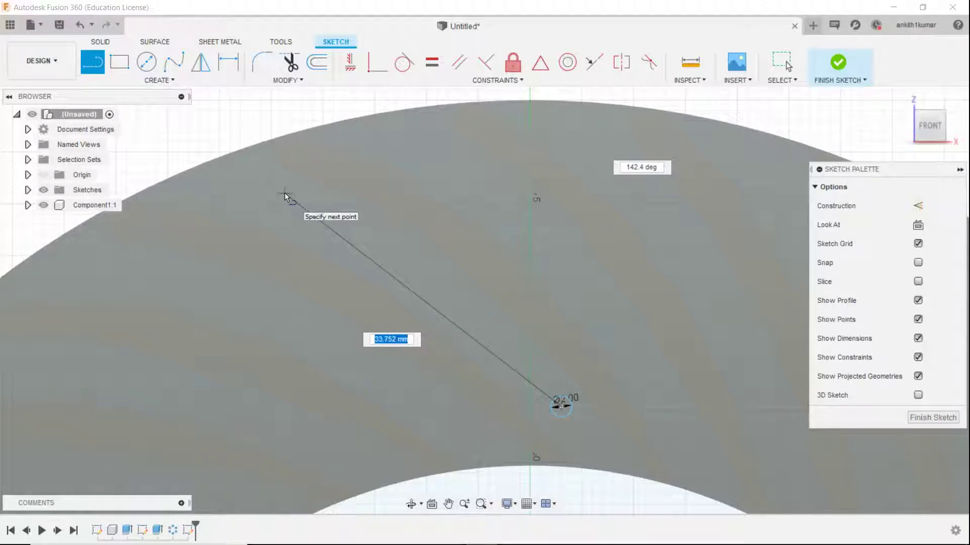
left_click(314, 209)
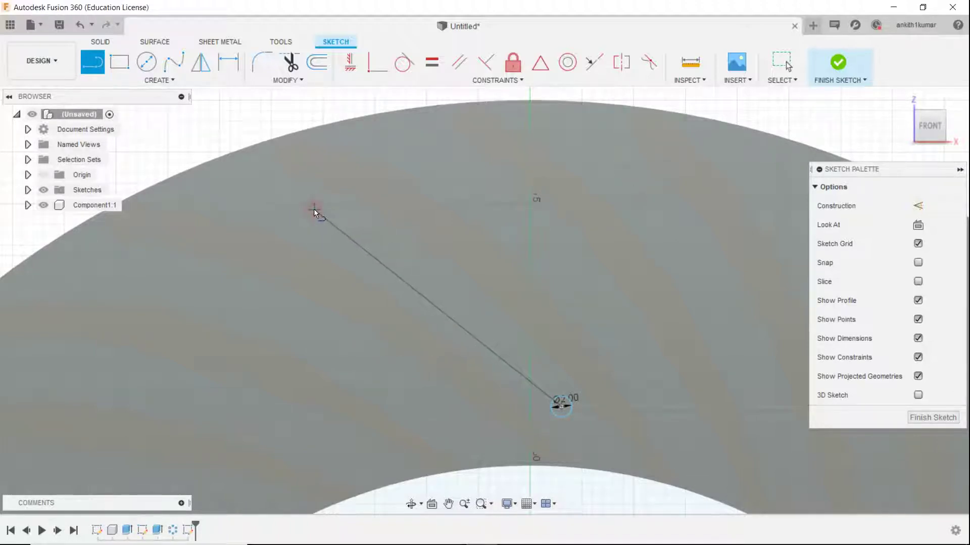
scroll(313, 208, "down", 3)
Start a rectangular pattern of the small circle along the slanted line, extending it over 29 mm.
left_click(158, 80)
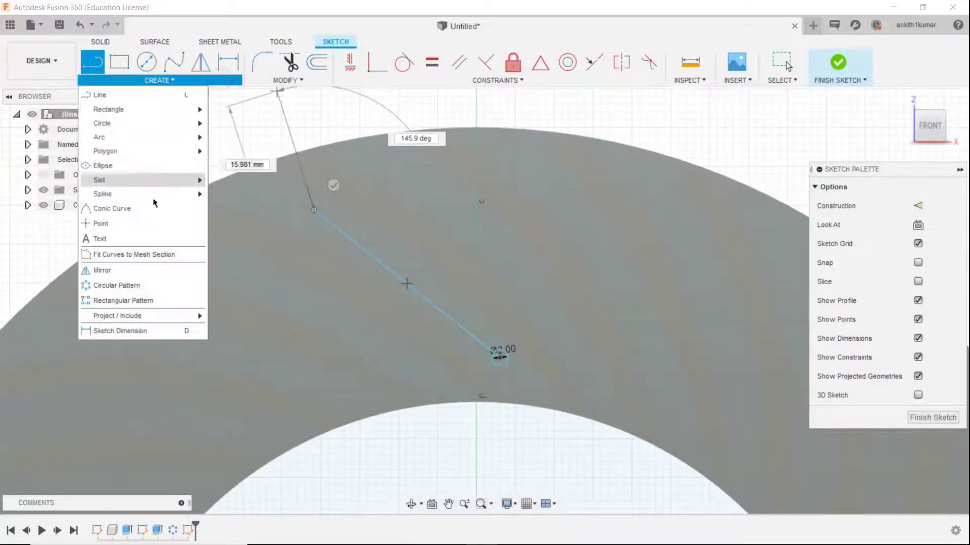
left_click(152, 300)
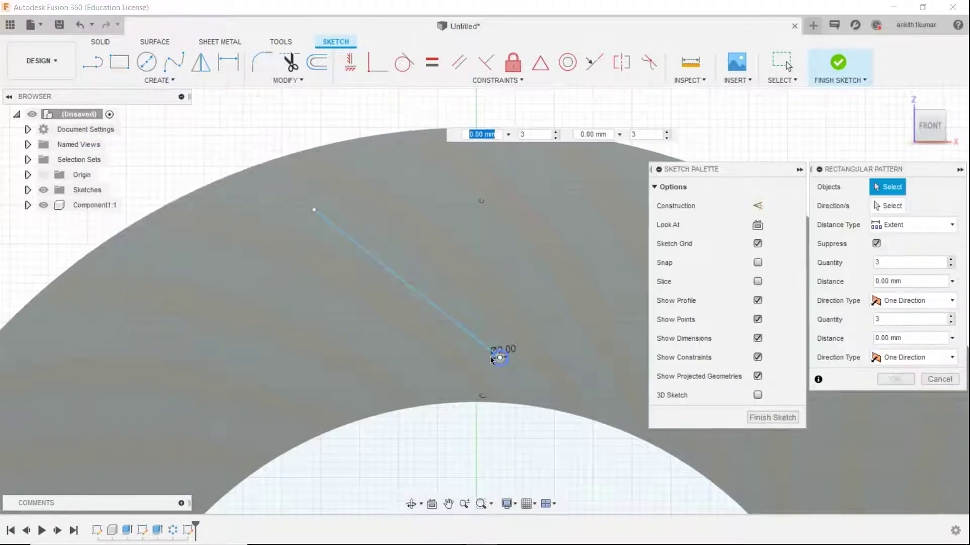
left_click(494, 359)
scroll(493, 357, "up", 3)
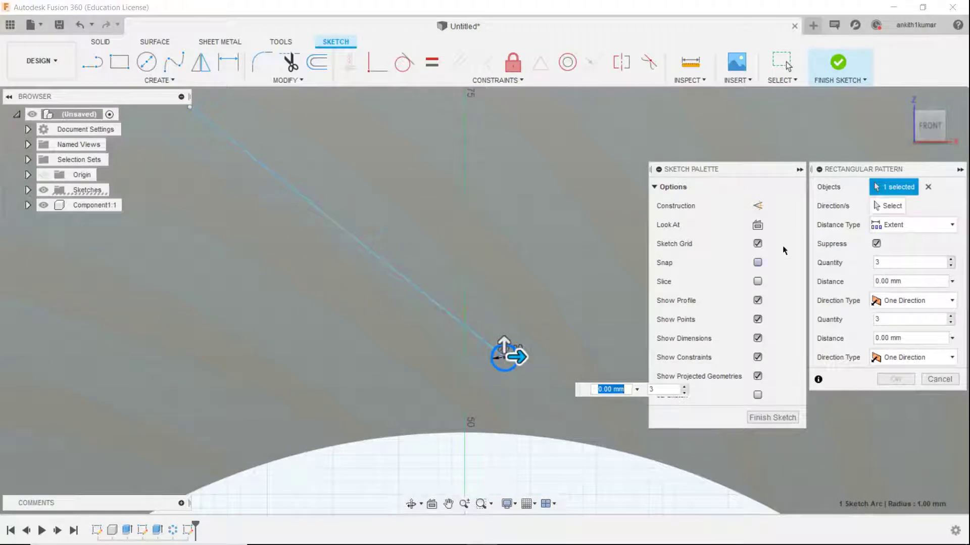
left_click(902, 207)
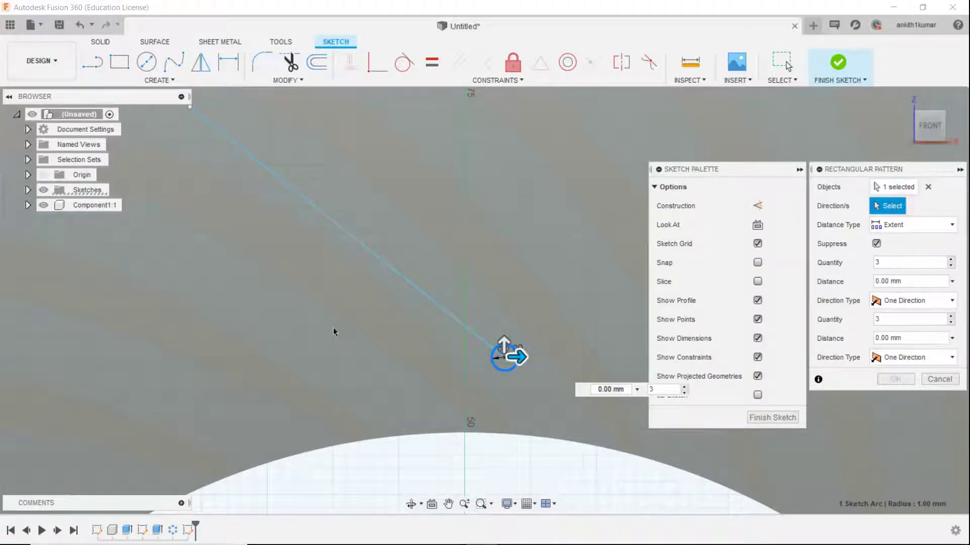
left_click(405, 280)
left_click_drag(493, 350, 221, 164)
scroll(299, 190, "down", 3)
Set the pattern quantity to 7 and its distance to 30 mm, and apply the pattern.
left_click(881, 261)
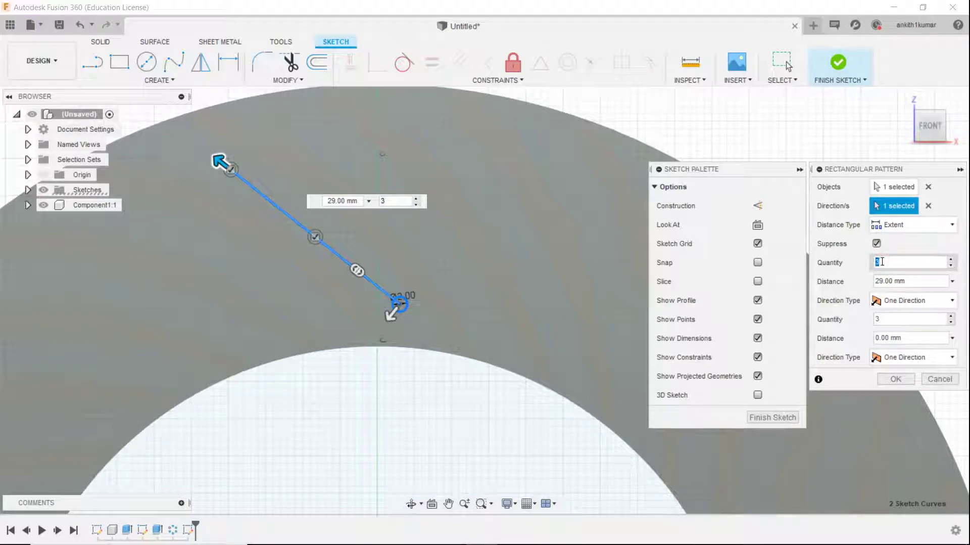
type("6")
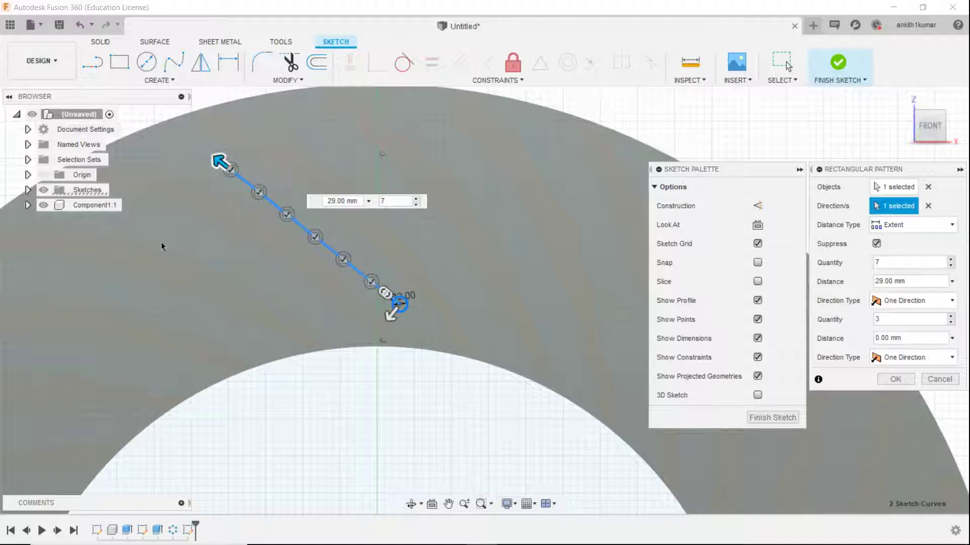
left_click_drag(221, 166, 217, 161)
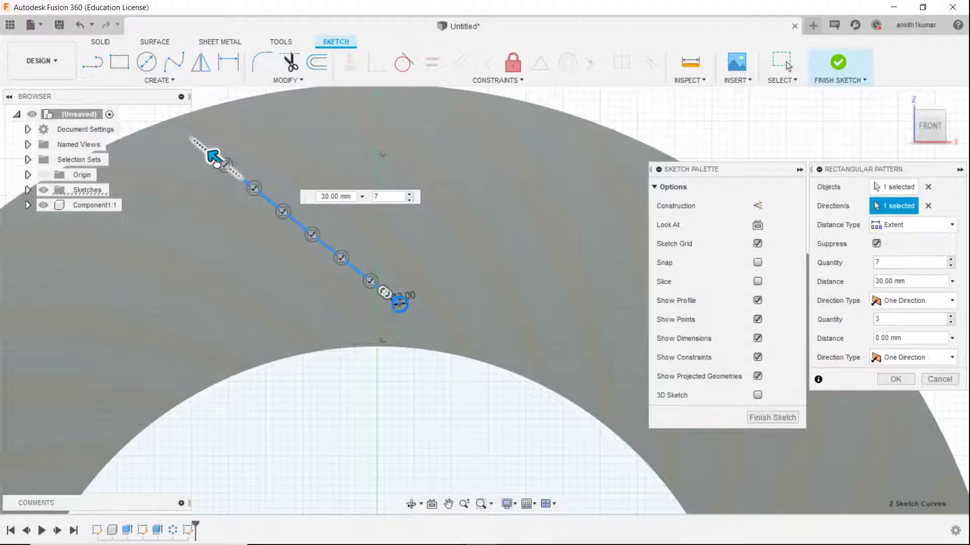
scroll(329, 360, "up", 3)
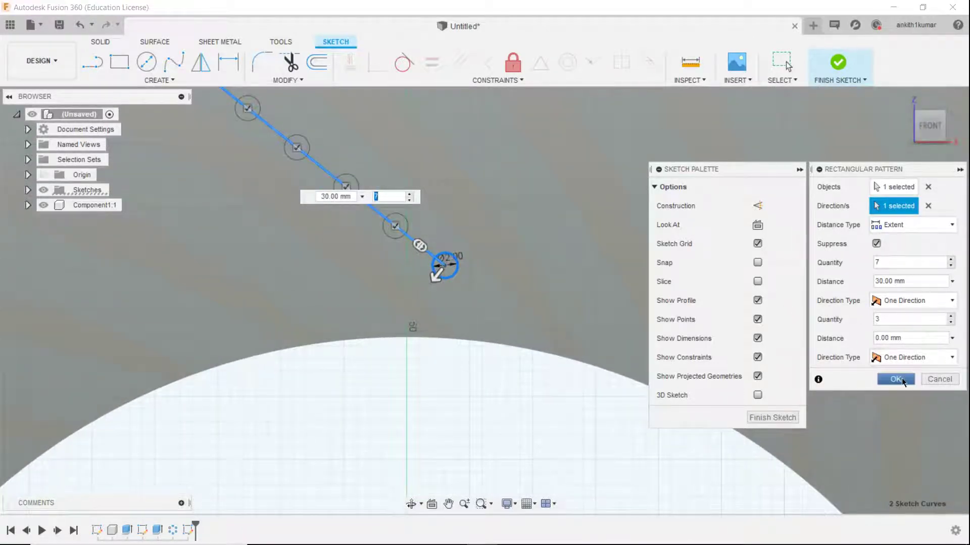
left_click(895, 379)
Delete the slanted guide line running through the patterned circles.
scroll(403, 388, "down", 4)
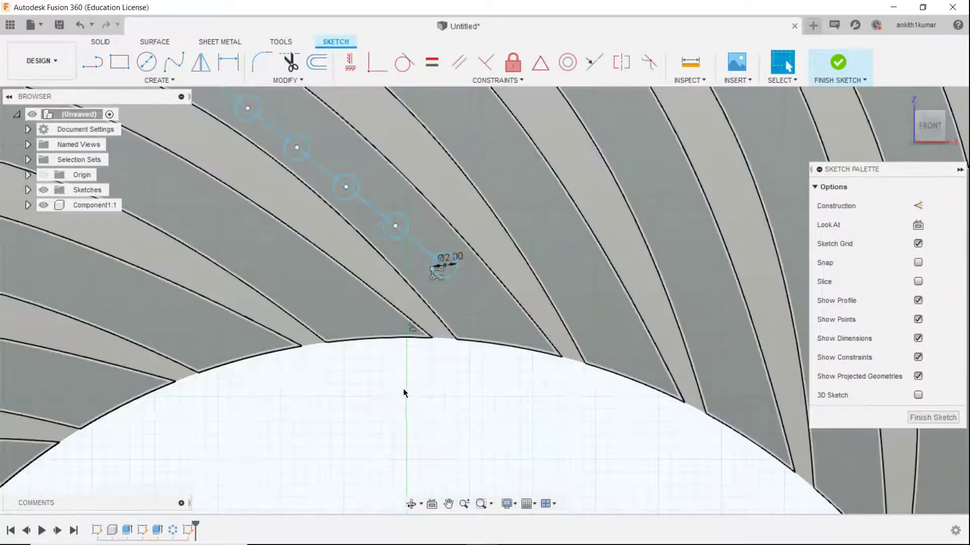
scroll(356, 277, "up", 3)
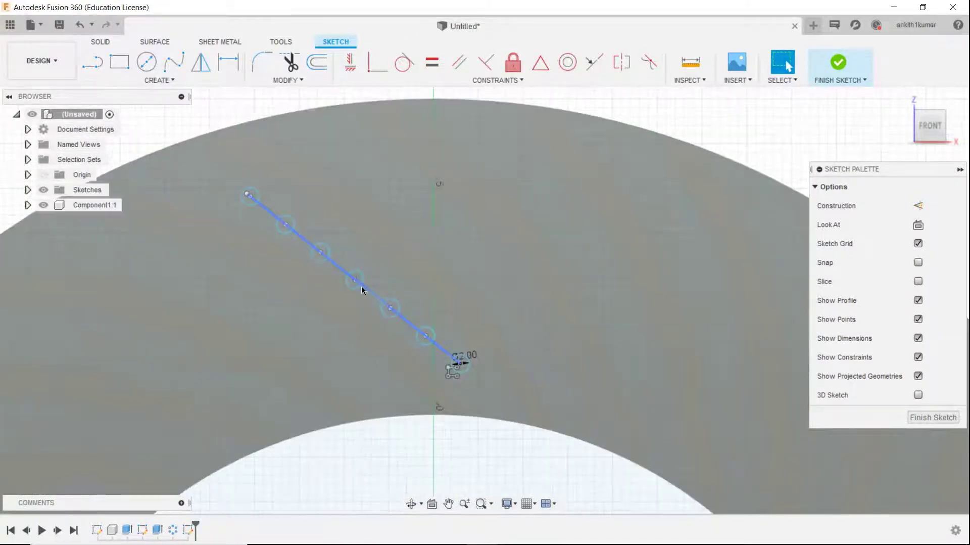
right_click(373, 295)
left_click(321, 275)
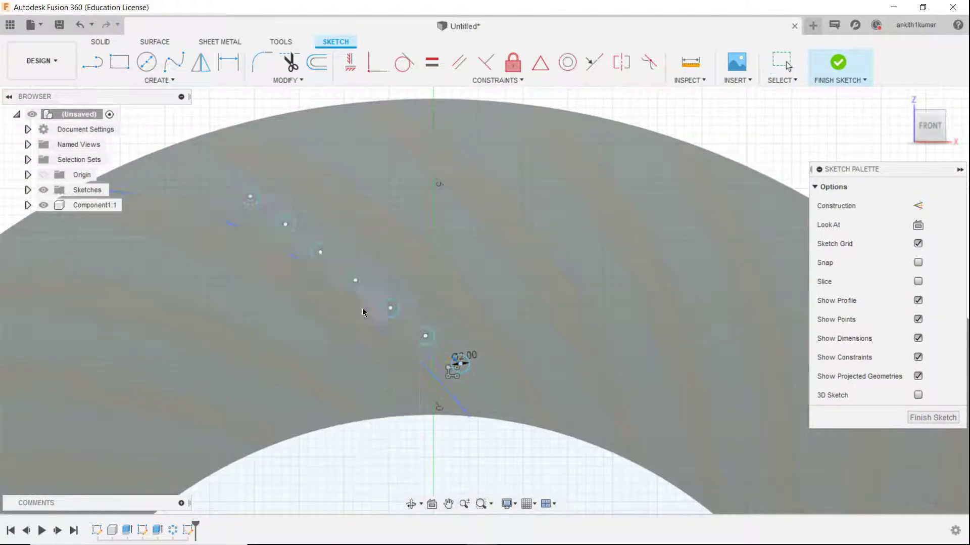
Set the diameter of the original circle nearest the bore to 2.5 mm.
scroll(447, 362, "up", 5)
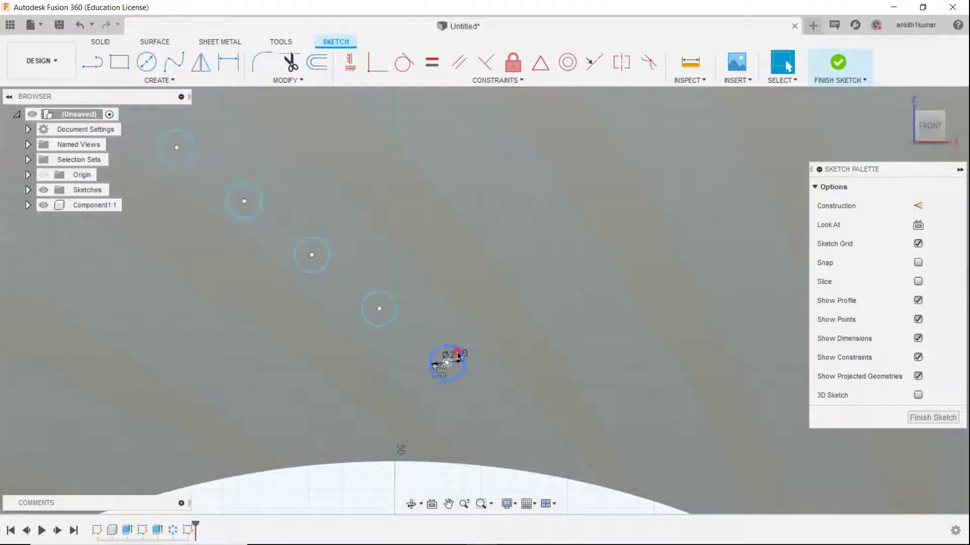
left_click(456, 353)
double_click(454, 357)
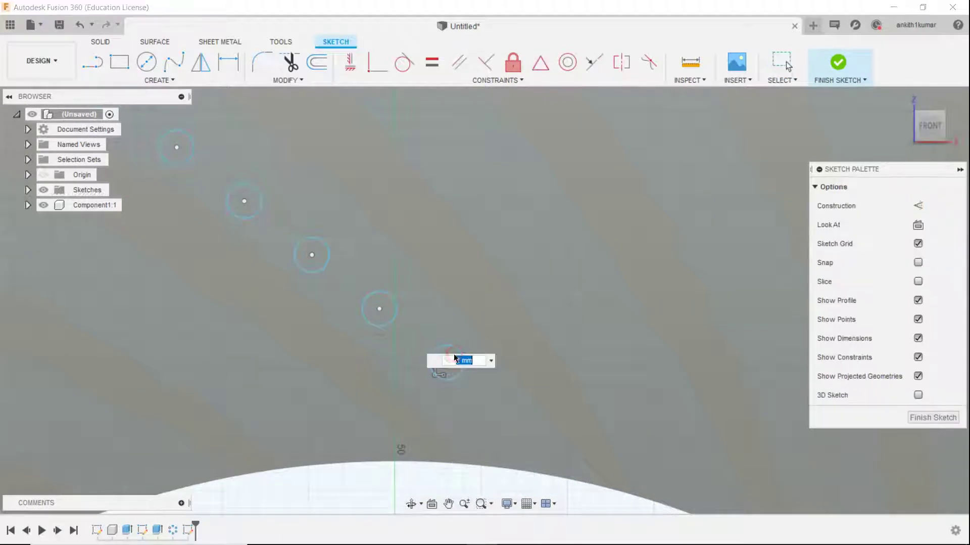
type("2.5")
key("Return")
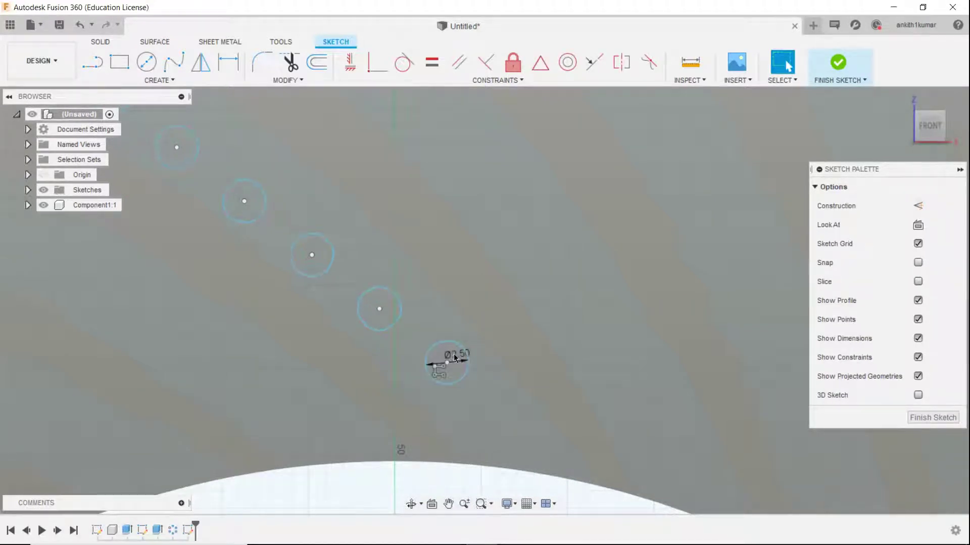
Shift the whole row of patterned circles slightly so it sits better in the gap between two blades.
scroll(454, 356, "down", 4)
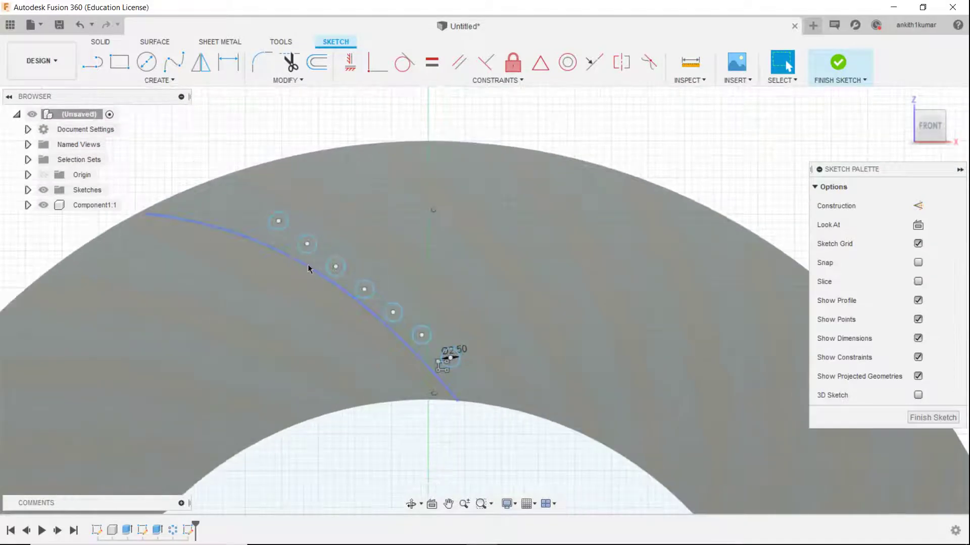
mouse_move(279, 222)
left_mouse_down()
mouse_move(269, 217)
mouse_move(297, 216)
mouse_move(279, 219)
left_mouse_up()
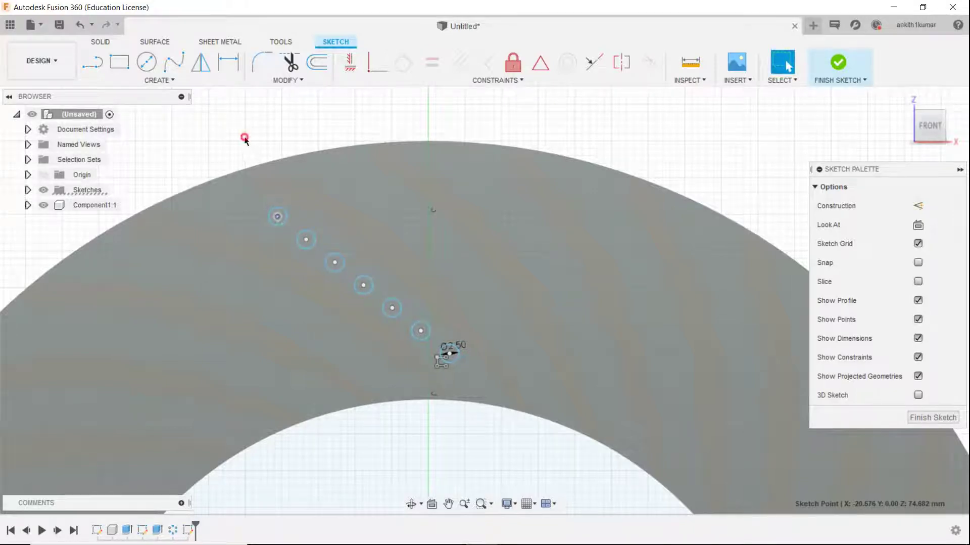
Draw another small circle near the bore in the neighbouring blade gap and set its diameter to 2.5 mm.
left_click(146, 62)
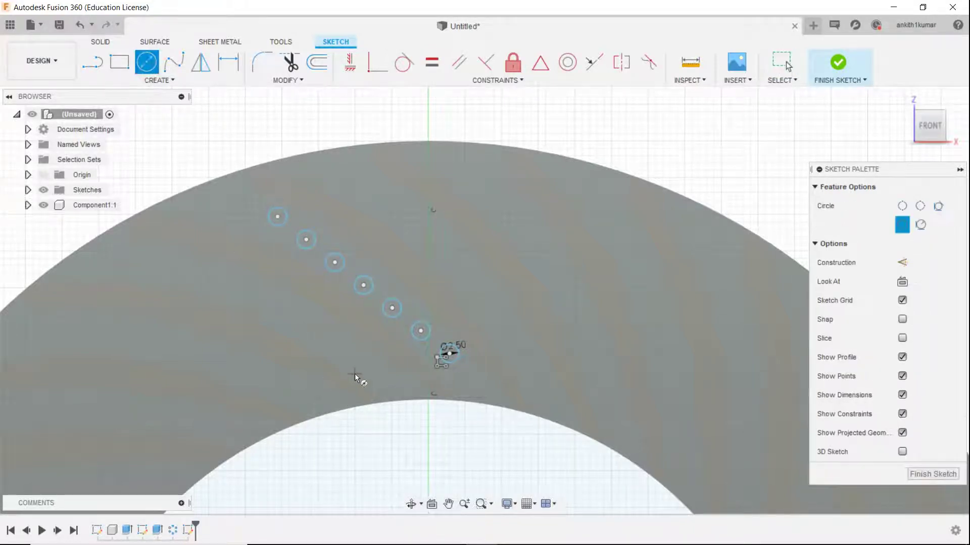
scroll(355, 377, "up", 2)
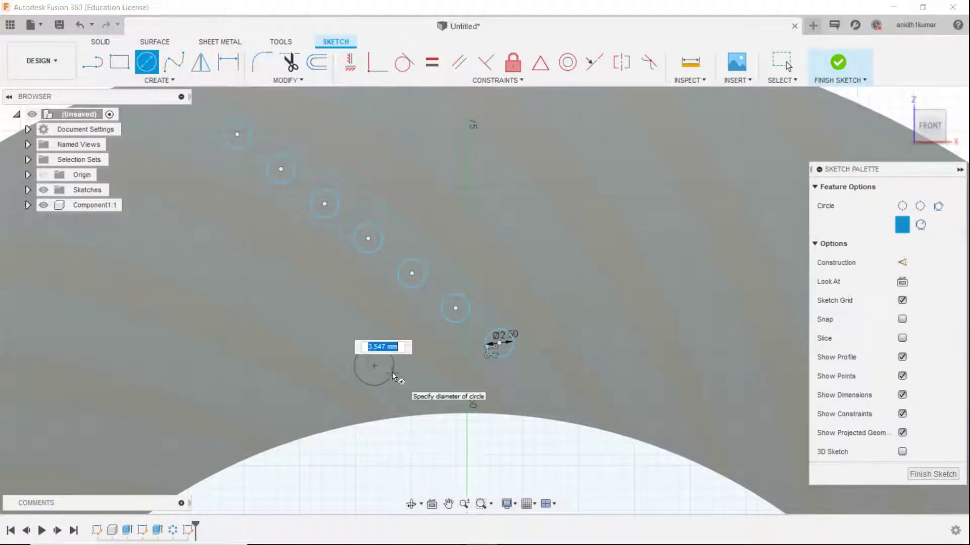
type(".5")
key("Return")
key("Escape")
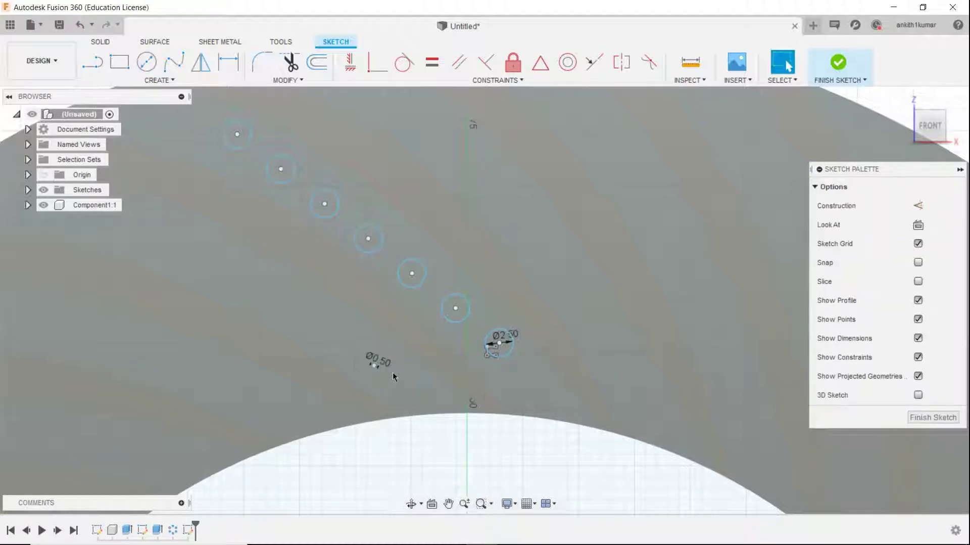
scroll(379, 361, "up", 3)
double_click(375, 361)
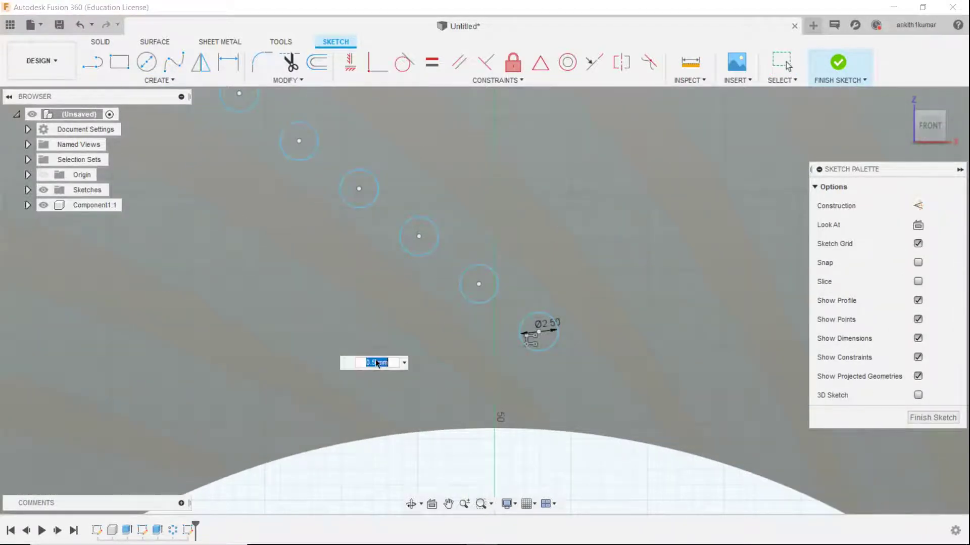
type("2.5")
key("Return")
Draw a slanted guide line about 30 mm long from the new circle's centre, outward along the blade gap.
scroll(375, 362, "down", 2)
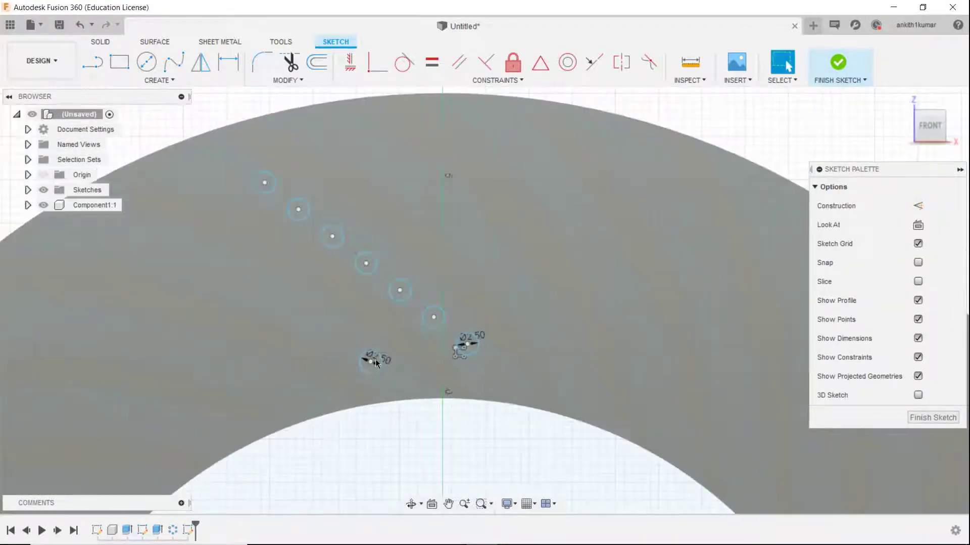
left_click(81, 62)
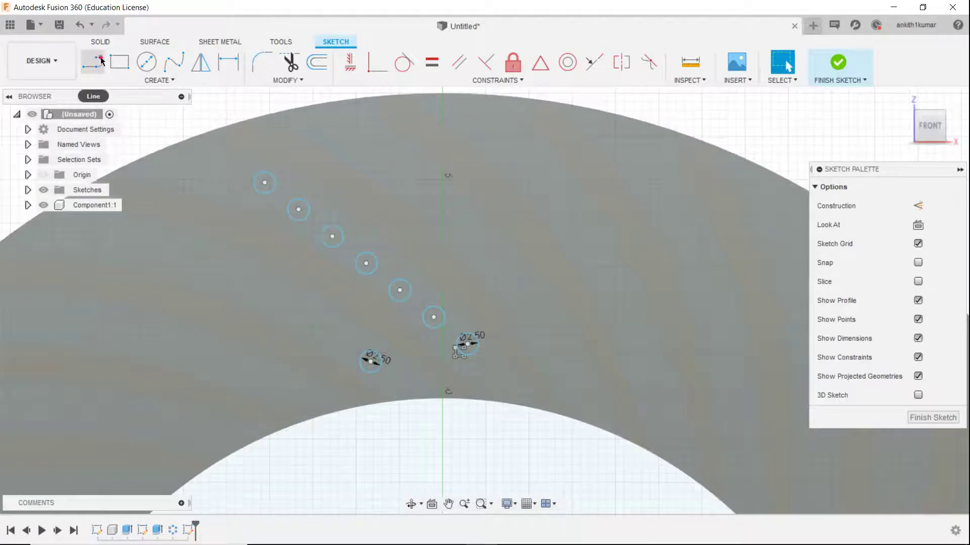
left_click(369, 362)
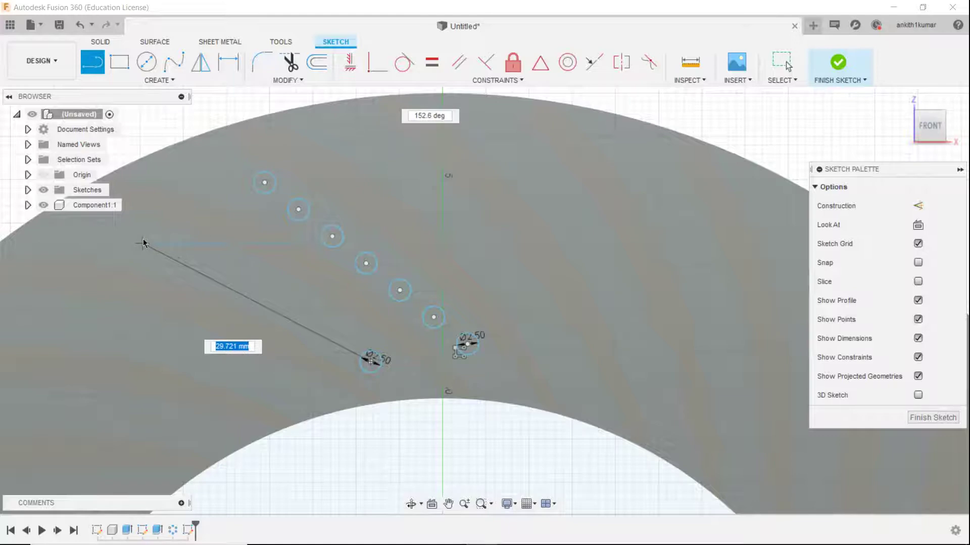
Start a rectangular sketch pattern of the new circle, using the new guide line as its direction.
left_click(158, 80)
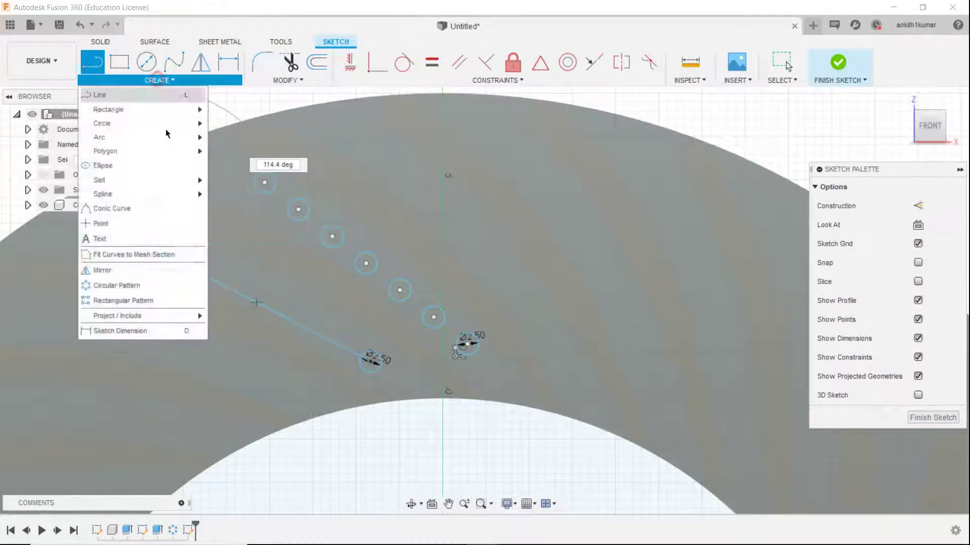
left_click(147, 301)
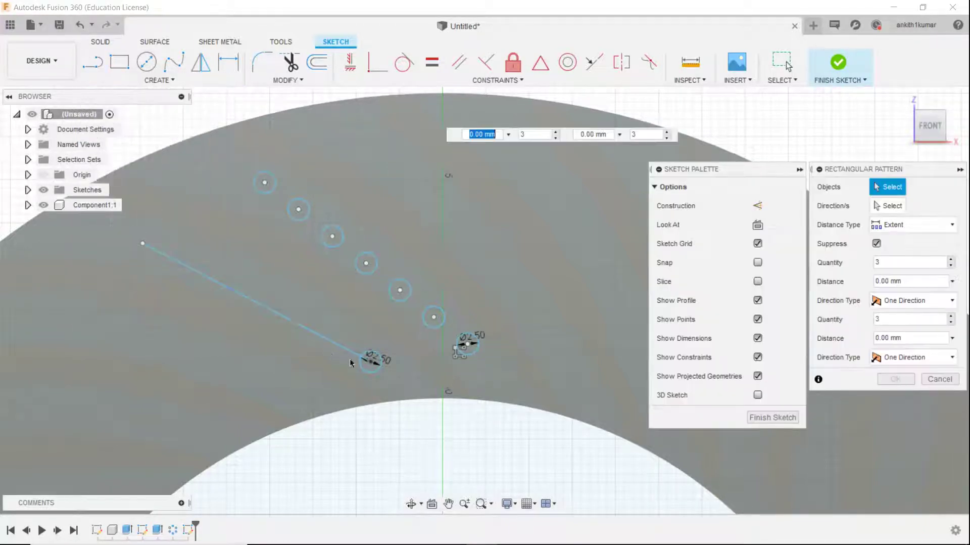
left_click(364, 362)
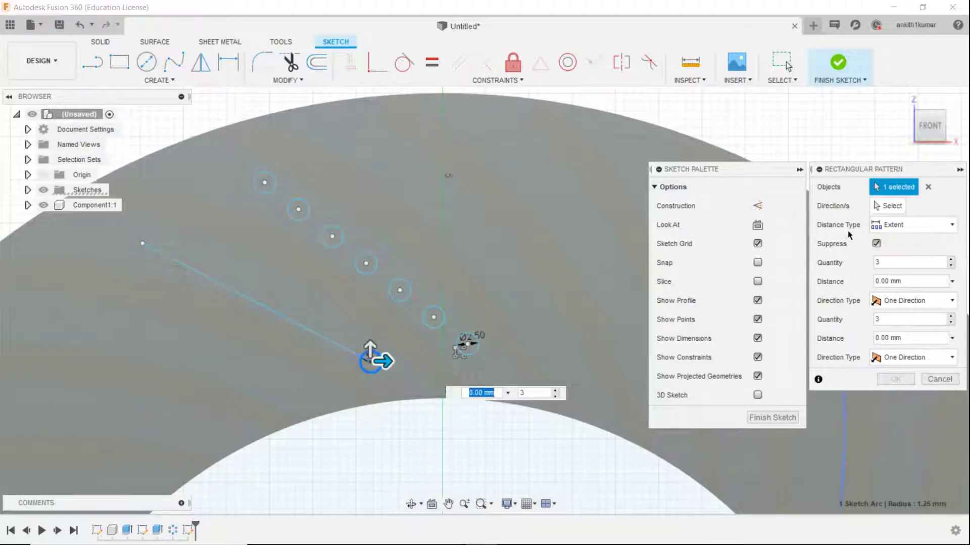
left_click(888, 205)
left_click(256, 308)
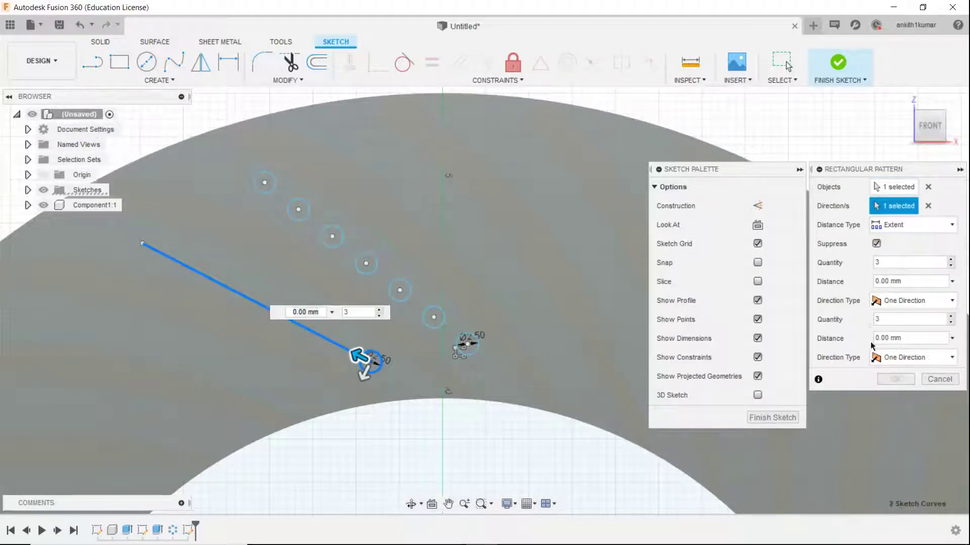
Set the pattern along the guide line to a quantity of 7 over a 29 mm extent, and apply it.
left_click(892, 322)
left_click_drag(891, 322, 853, 328)
type("7")
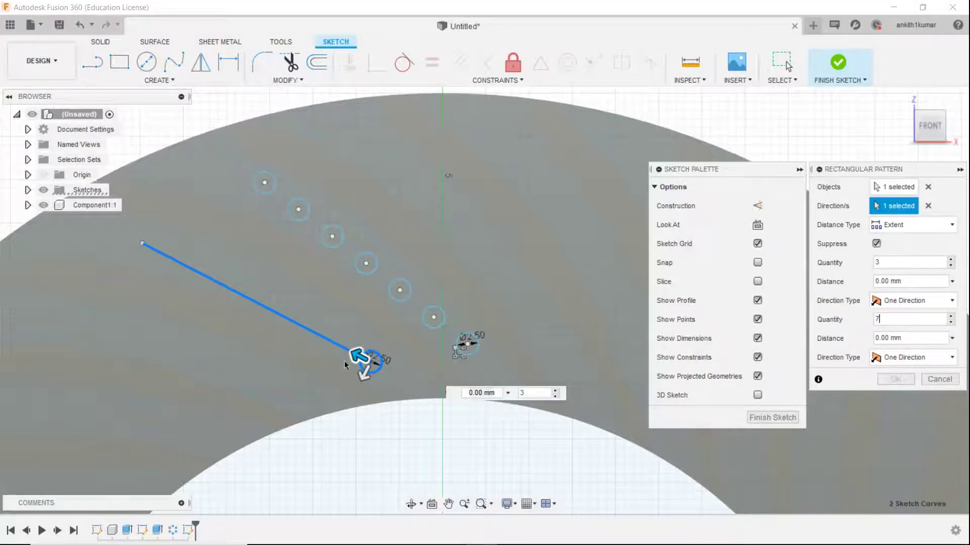
left_click_drag(347, 358, 161, 286)
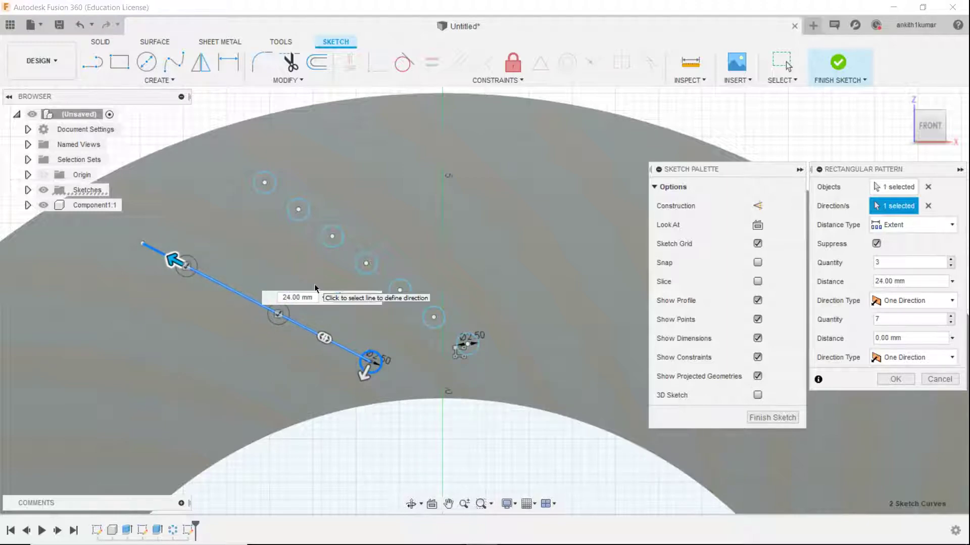
type("7")
left_click_drag(172, 258, 133, 238)
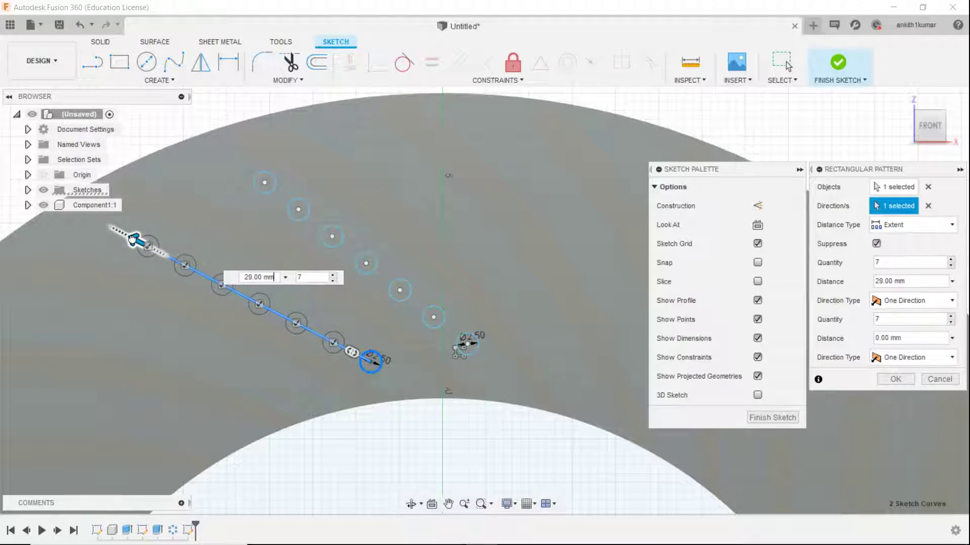
key("Tab")
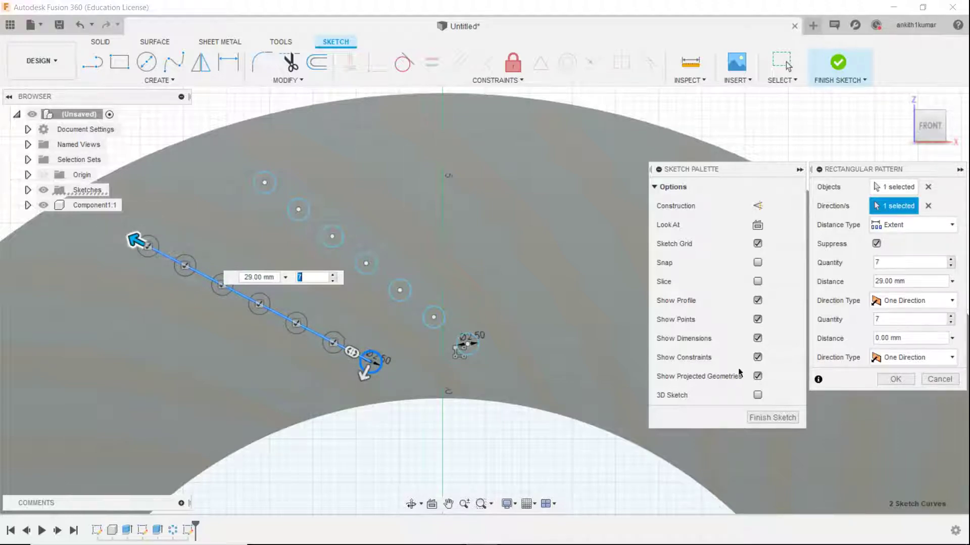
left_click(895, 379)
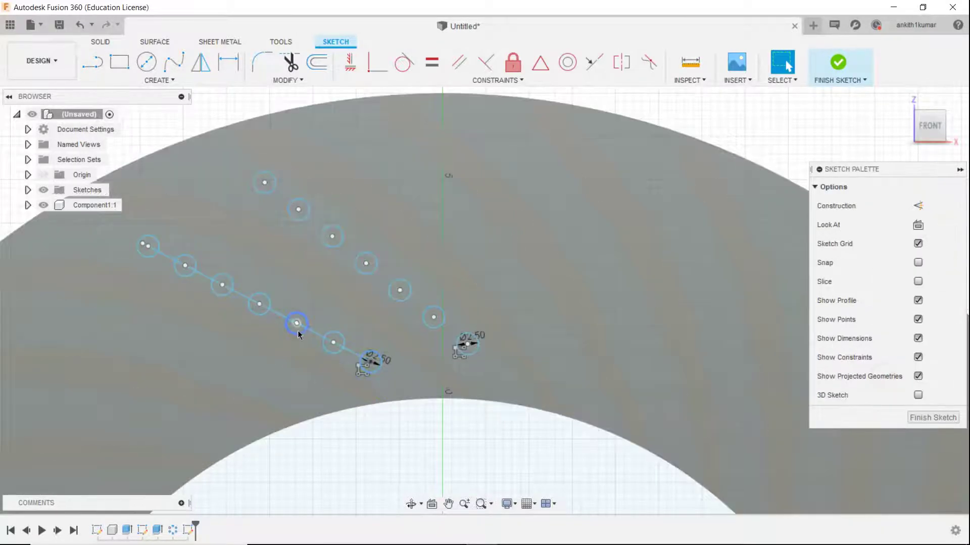
Delete the second row's guide line and shift that row of circles slightly to fit between its blades.
right_click(281, 320)
left_click(235, 299)
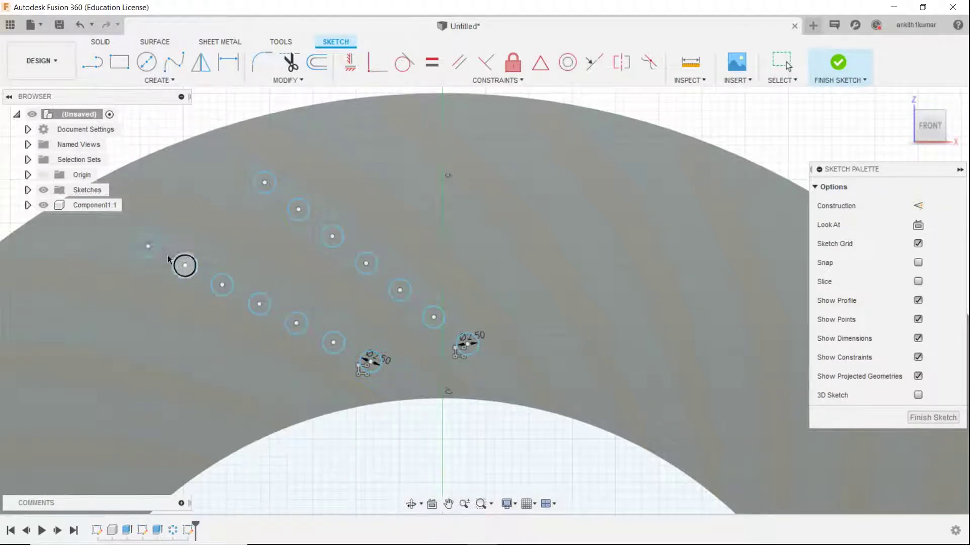
left_click_drag(159, 244, 172, 247)
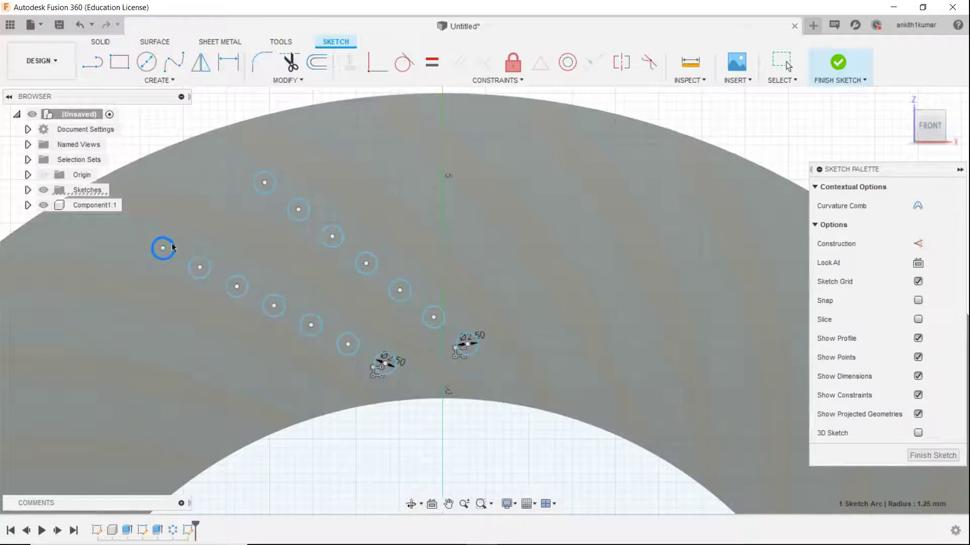
Finish the sketch and extrude all 14 small circles by -24 mm as a cut through the plate.
left_click(838, 62)
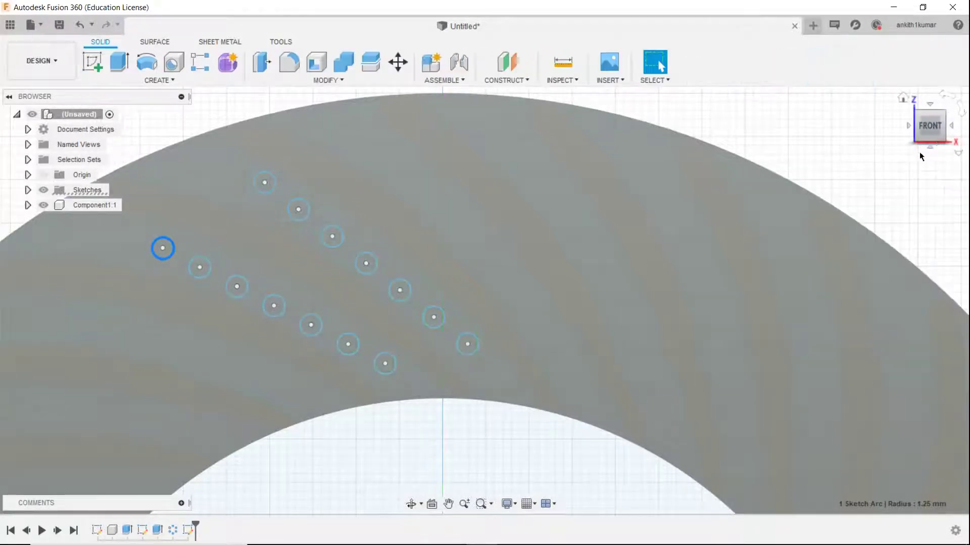
left_click(929, 135)
left_click(119, 65)
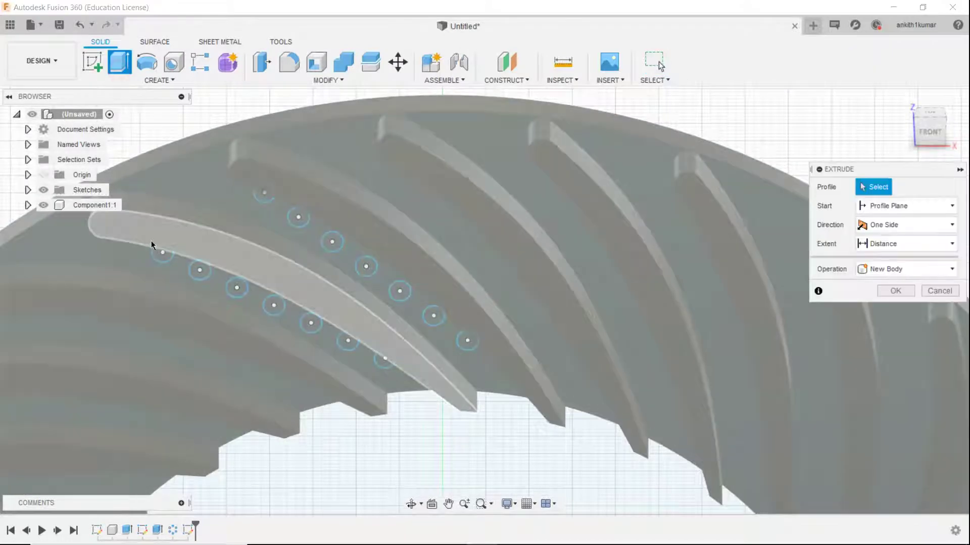
left_click(163, 252)
left_click(200, 269)
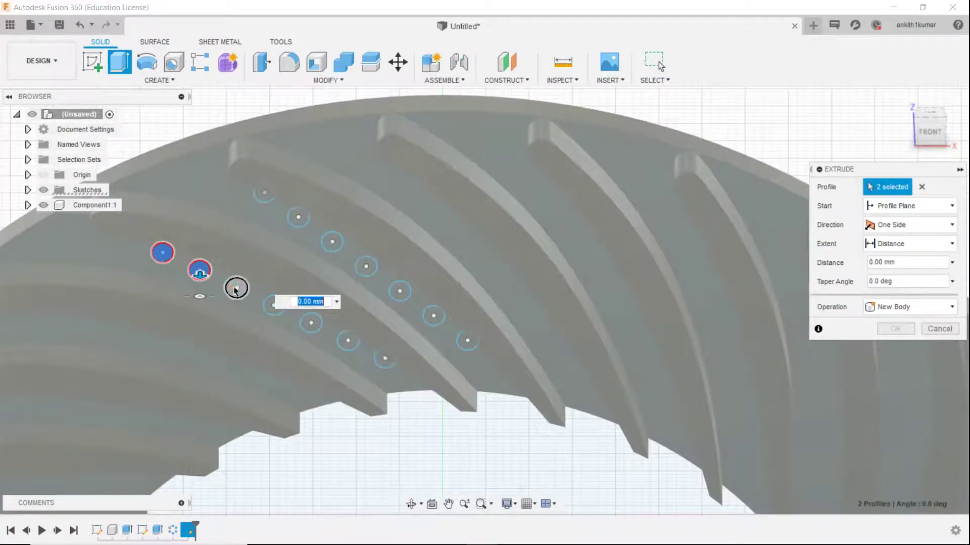
left_click(237, 287)
left_click(274, 304)
left_click(310, 322)
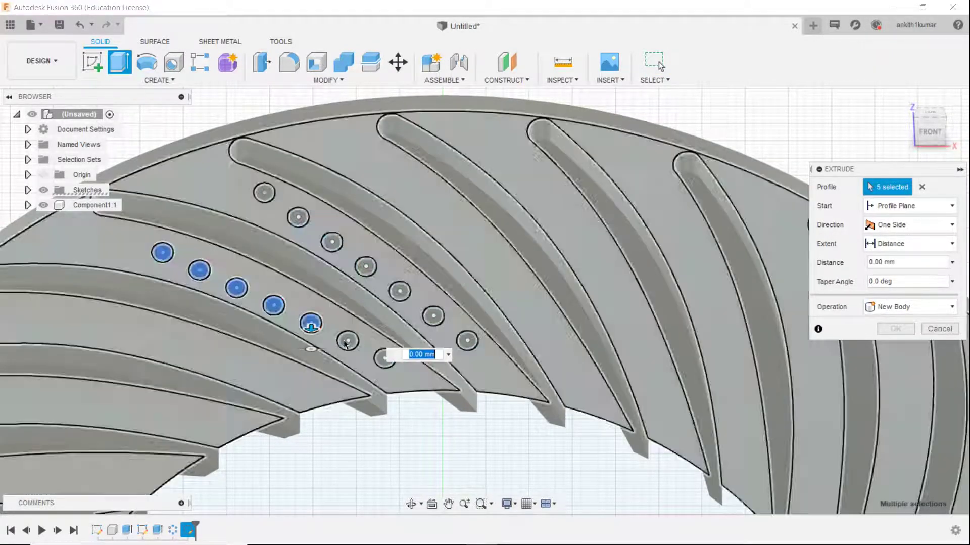
left_click(348, 340)
left_click(385, 357)
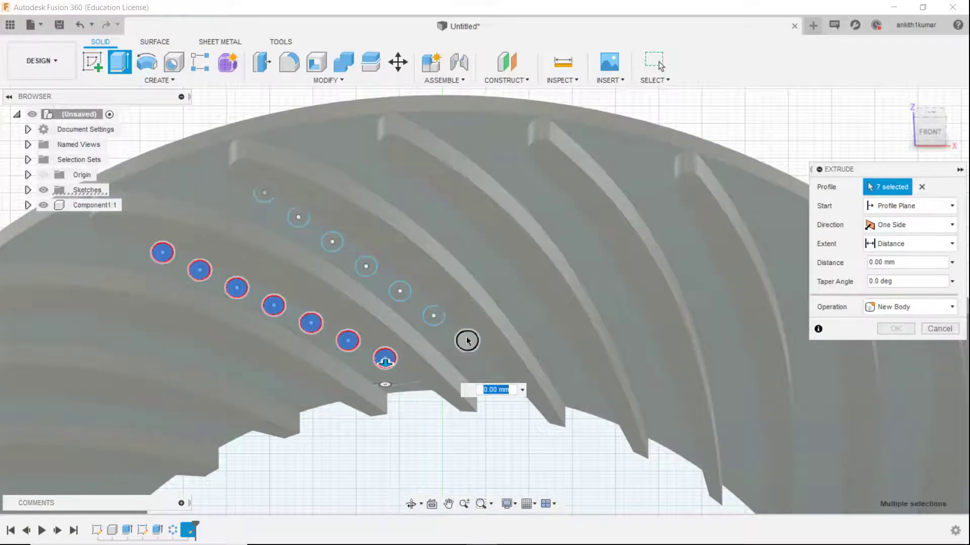
left_click(467, 340)
left_click(433, 315)
left_click(400, 291)
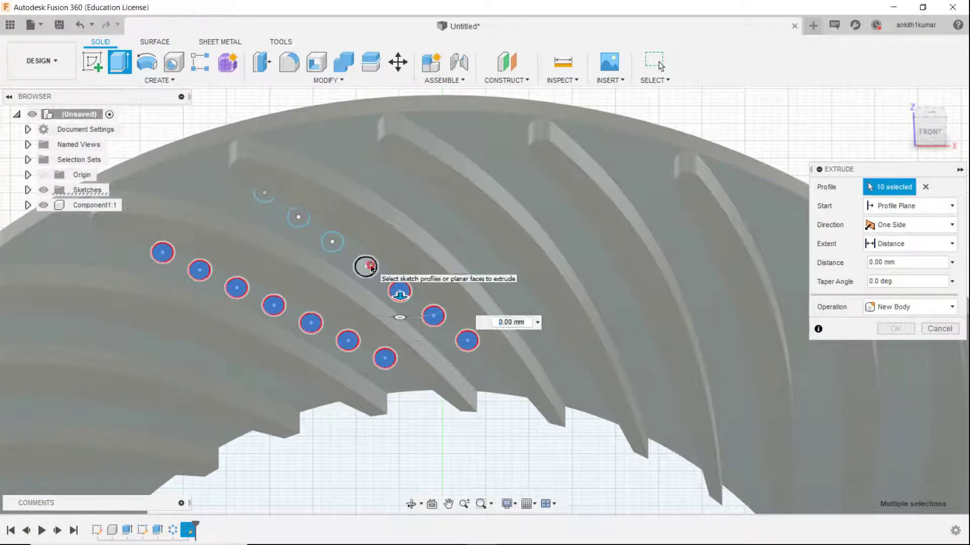
left_click(366, 265)
left_click(332, 243)
left_click(300, 218)
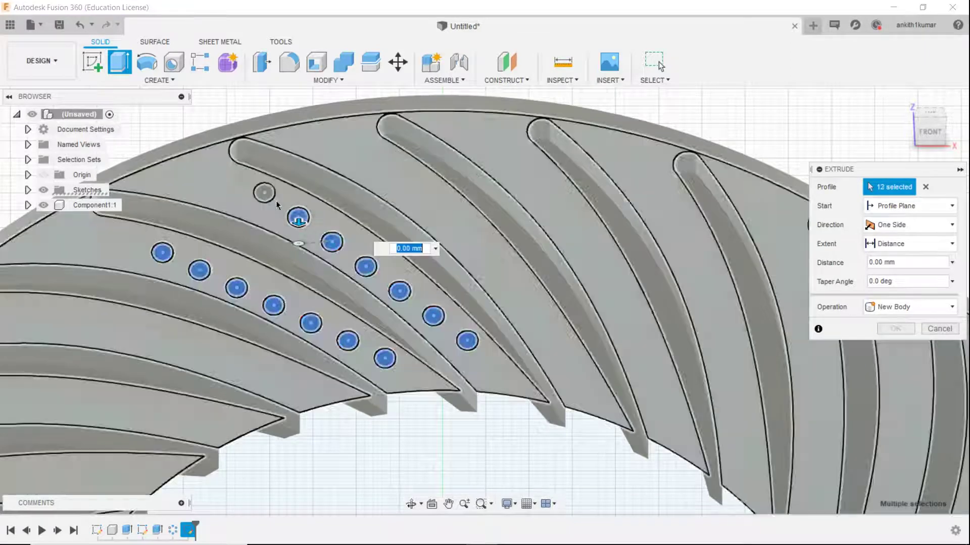
left_click(265, 193)
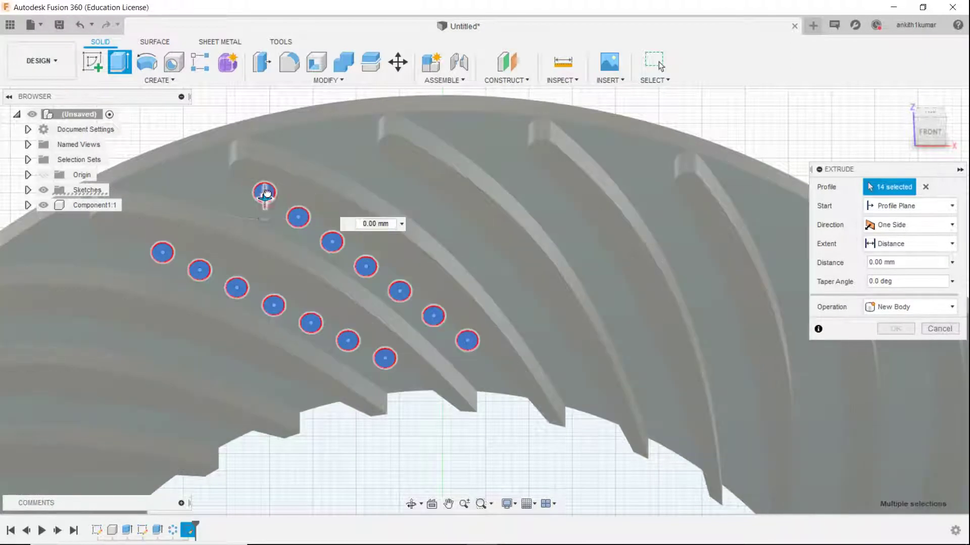
left_click_drag(264, 196, 265, 107)
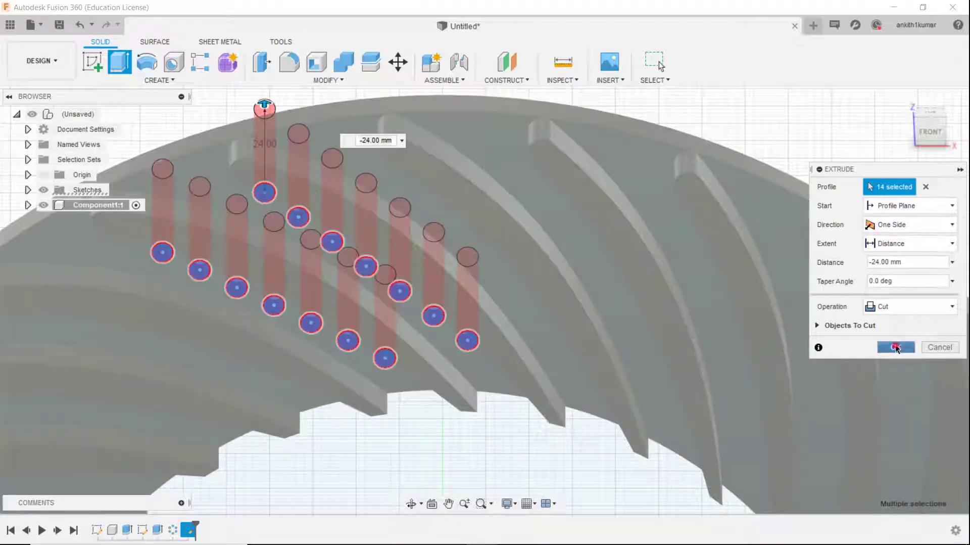
left_click(896, 347)
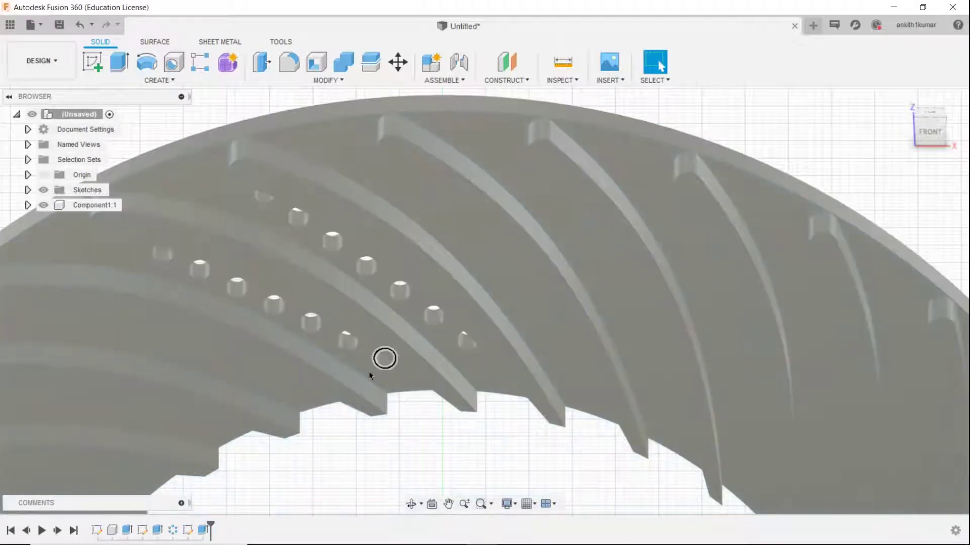
left_click(932, 130)
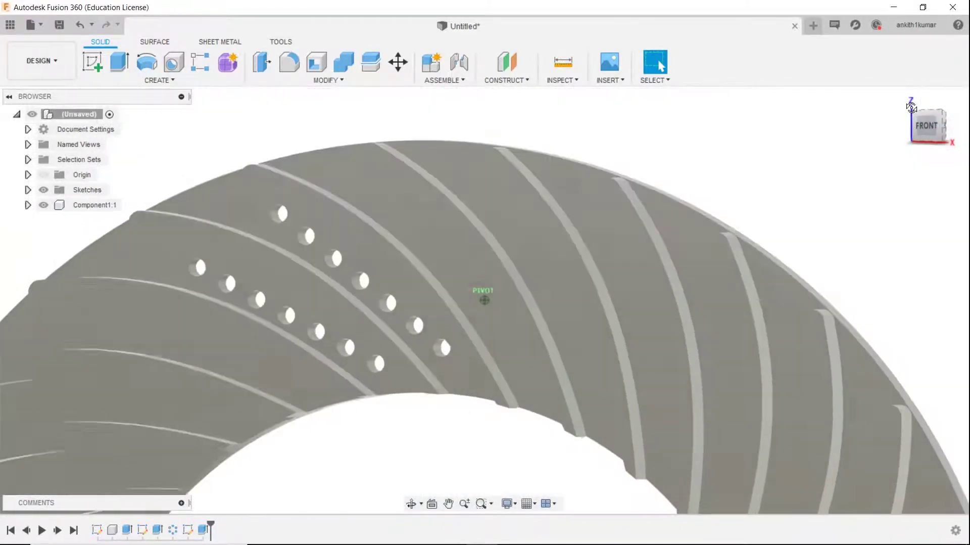
left_click(159, 79)
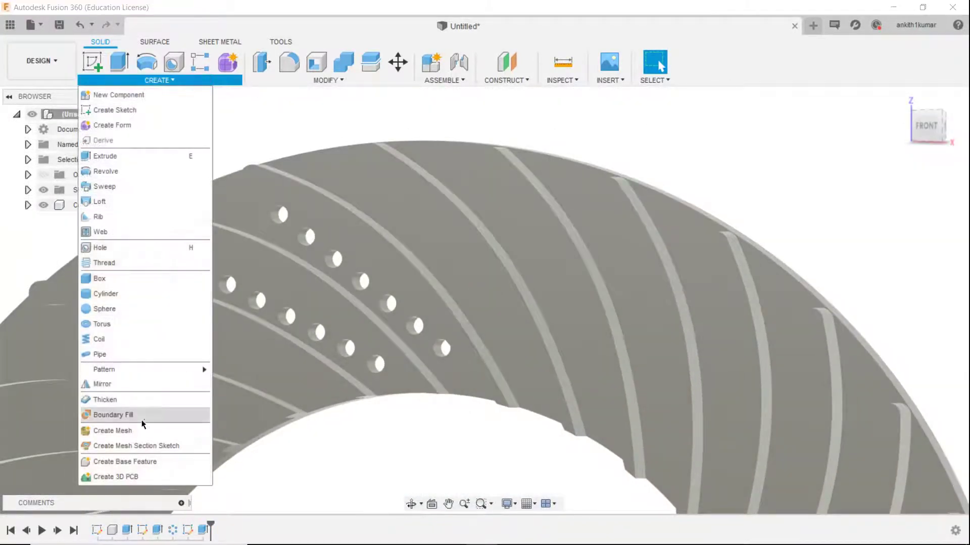
mouse_move(186, 370)
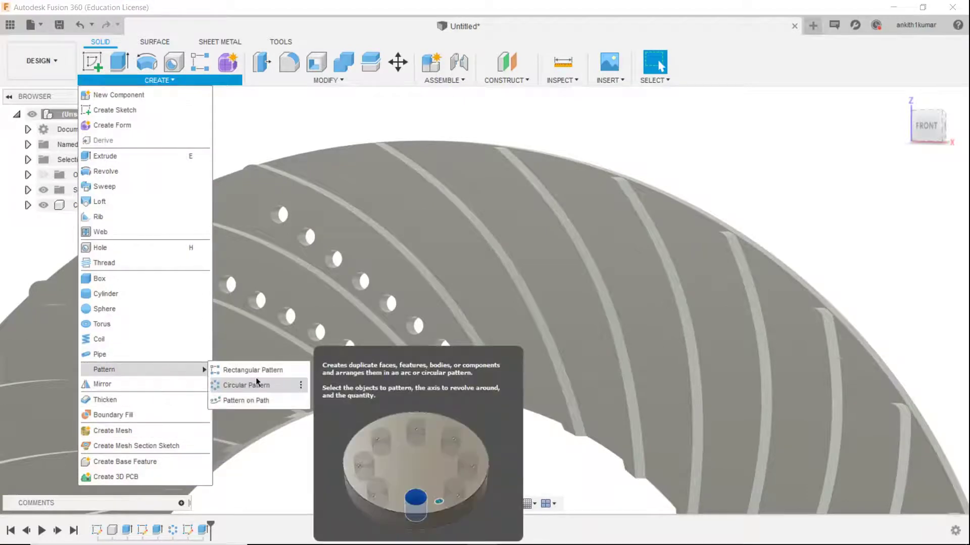
left_click(253, 369)
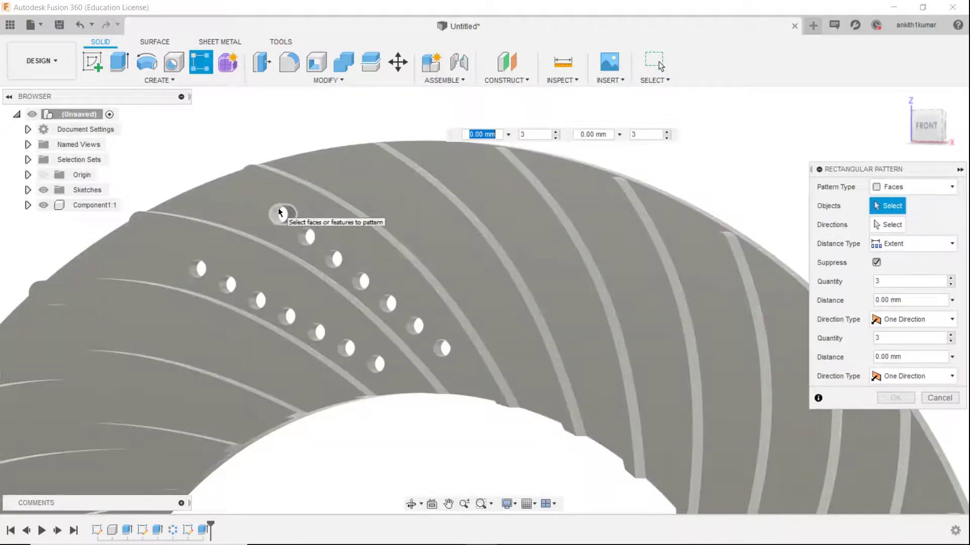
left_click(904, 186)
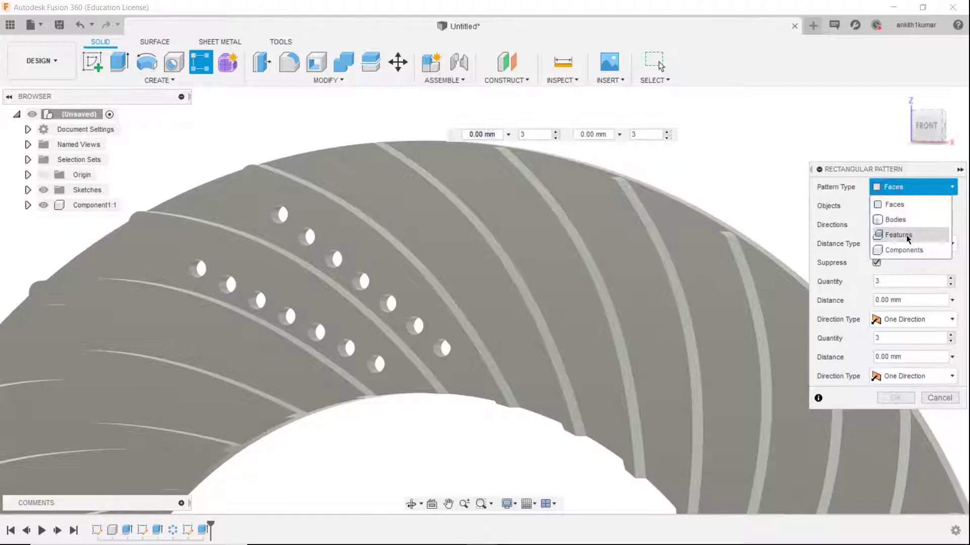
left_click(906, 234)
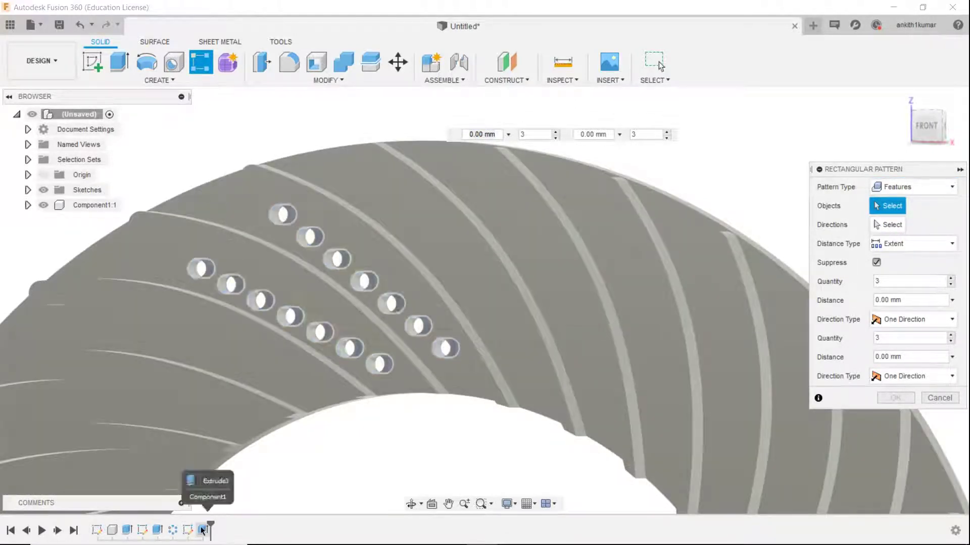
left_click(203, 529)
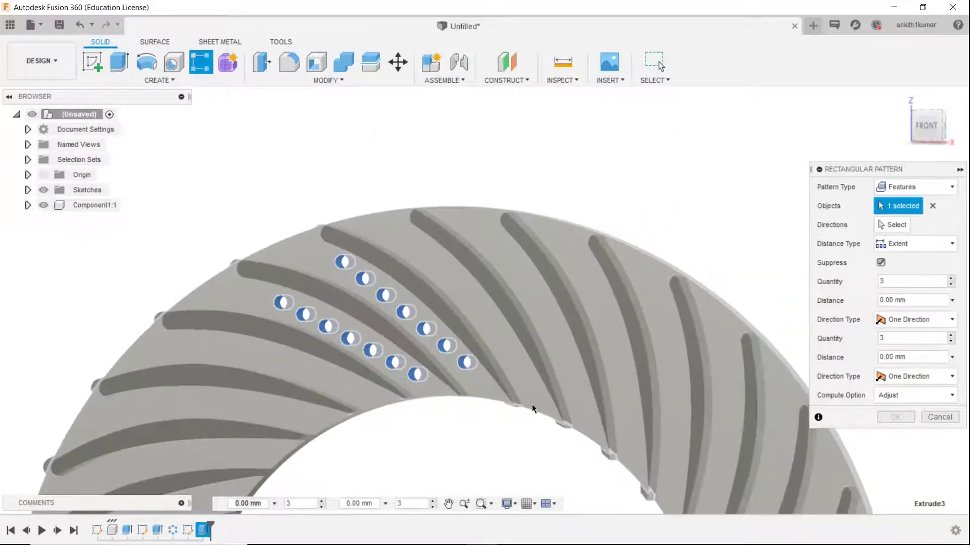
middle_click_drag(532, 404, 569, 228)
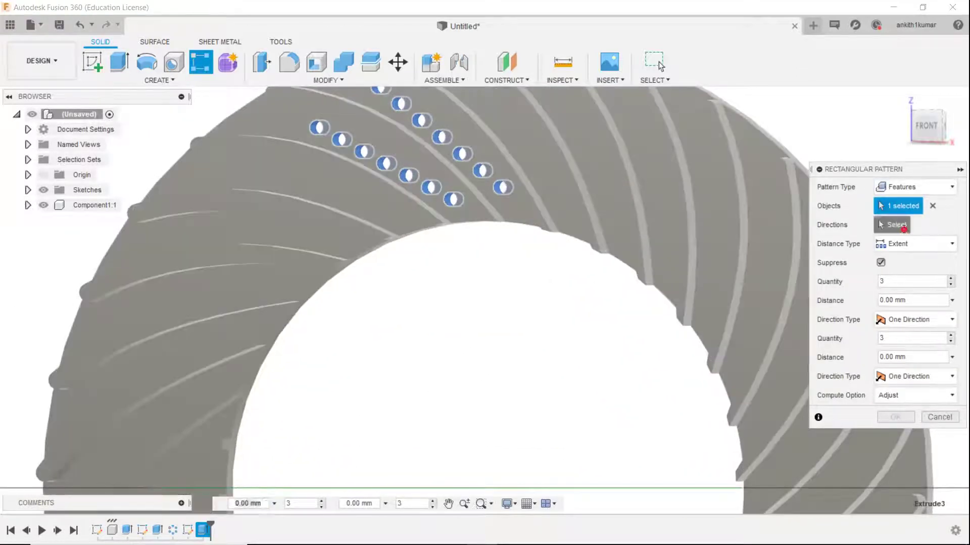
left_click(904, 228)
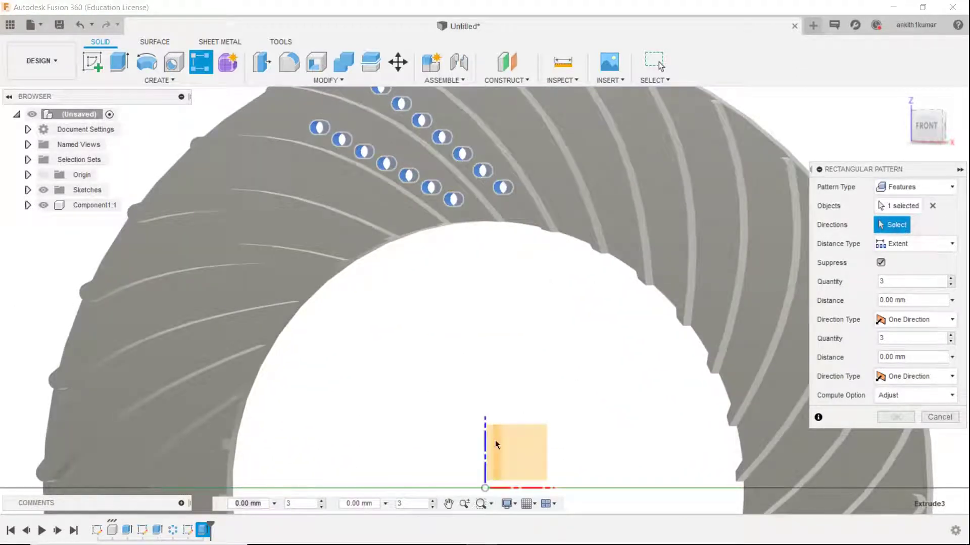
left_click(485, 488)
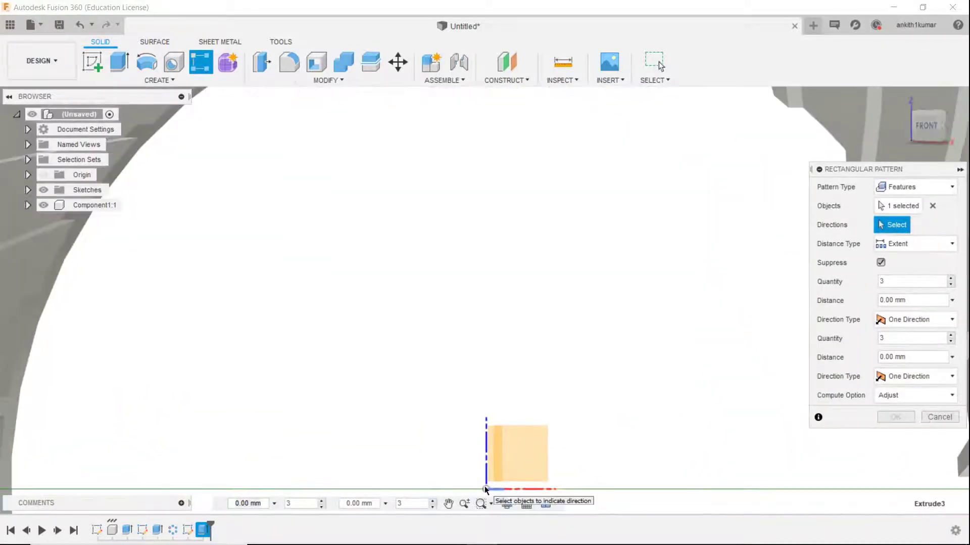
scroll(496, 371, "down", 5)
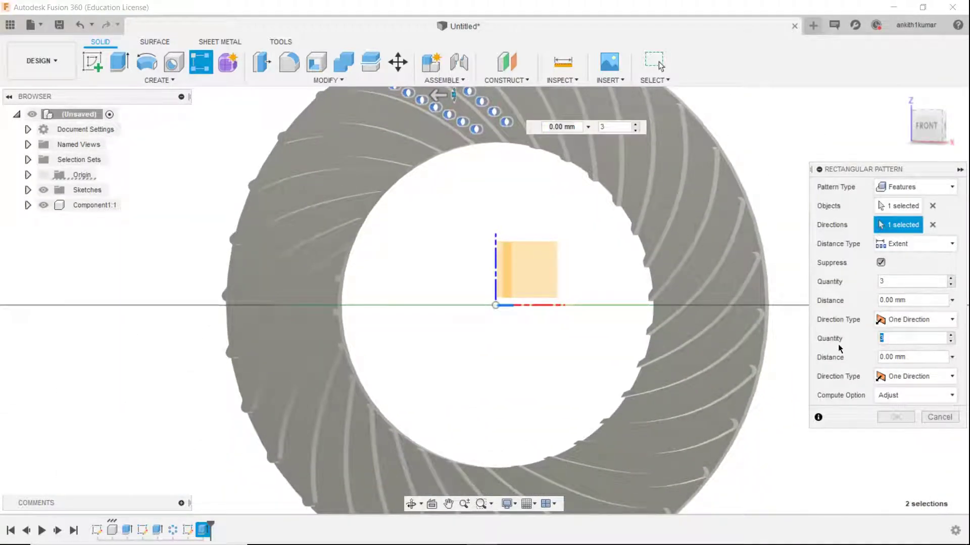
type("9")
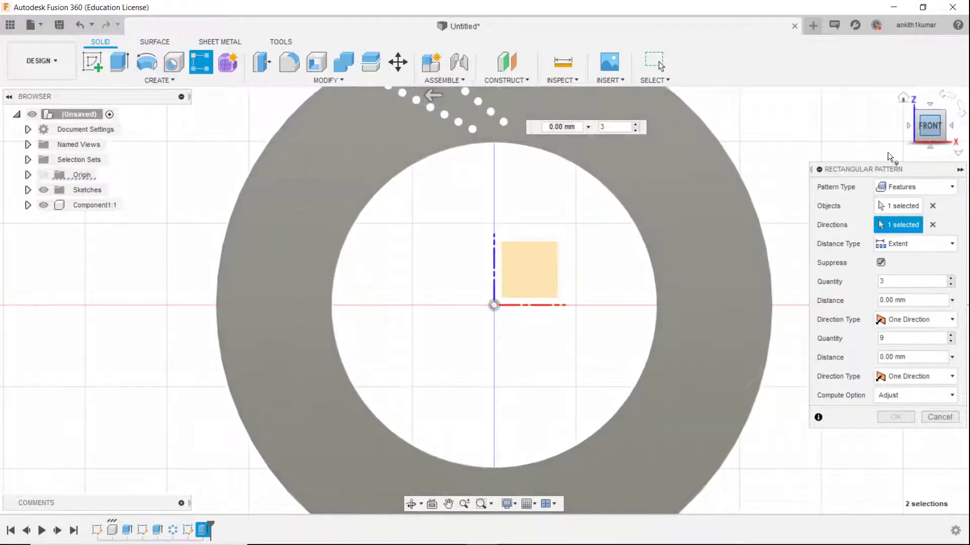
scroll(573, 252, "down", 4)
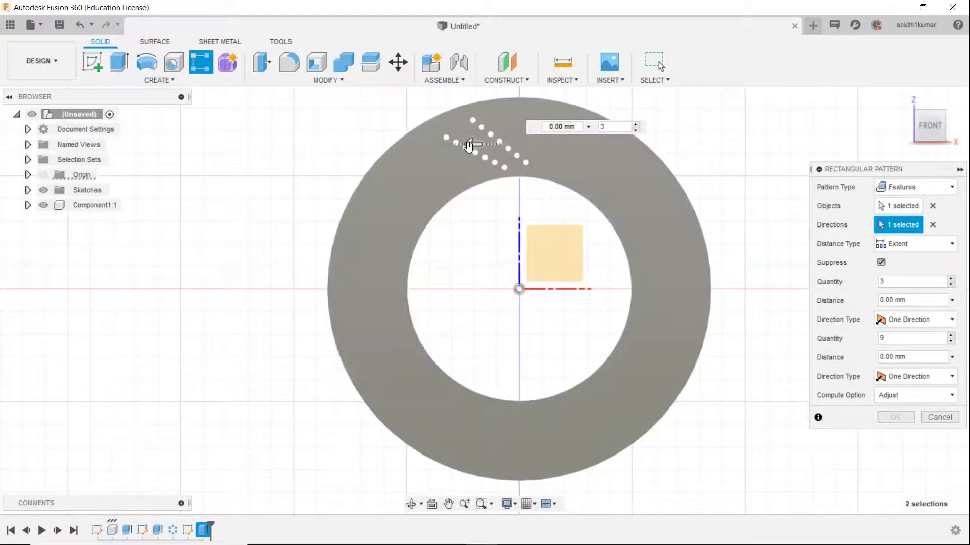
left_click_drag(473, 145, 430, 165)
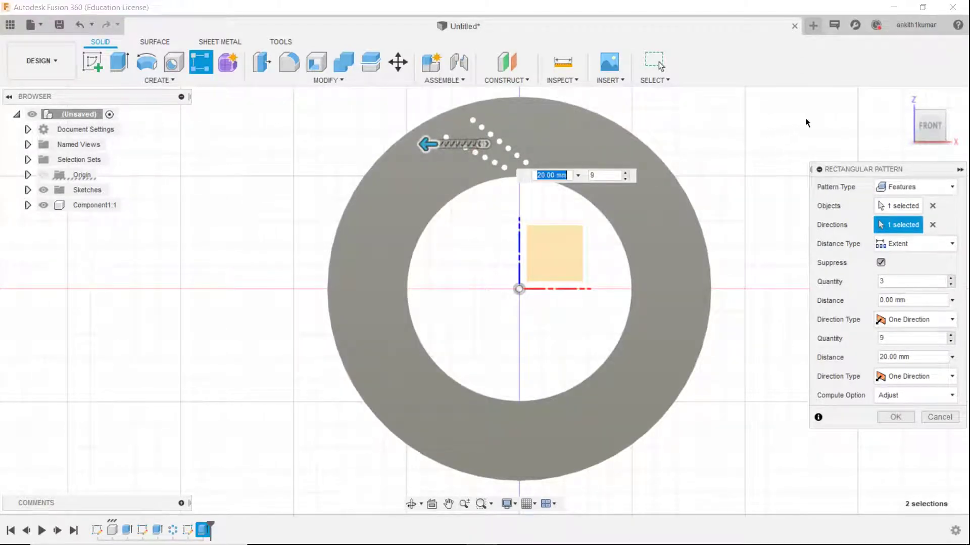
left_click(939, 415)
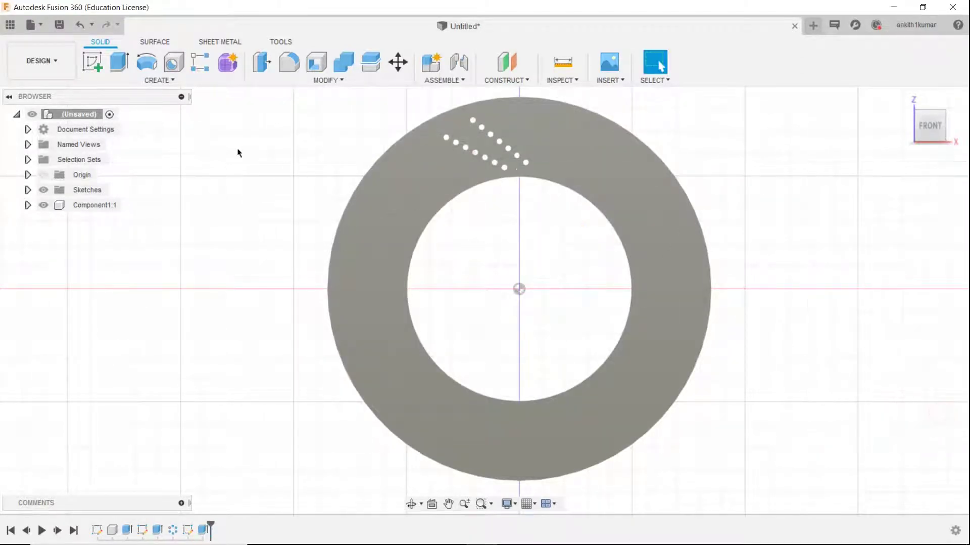
Start a circular pattern and set its pattern type to Features.
left_click(195, 81)
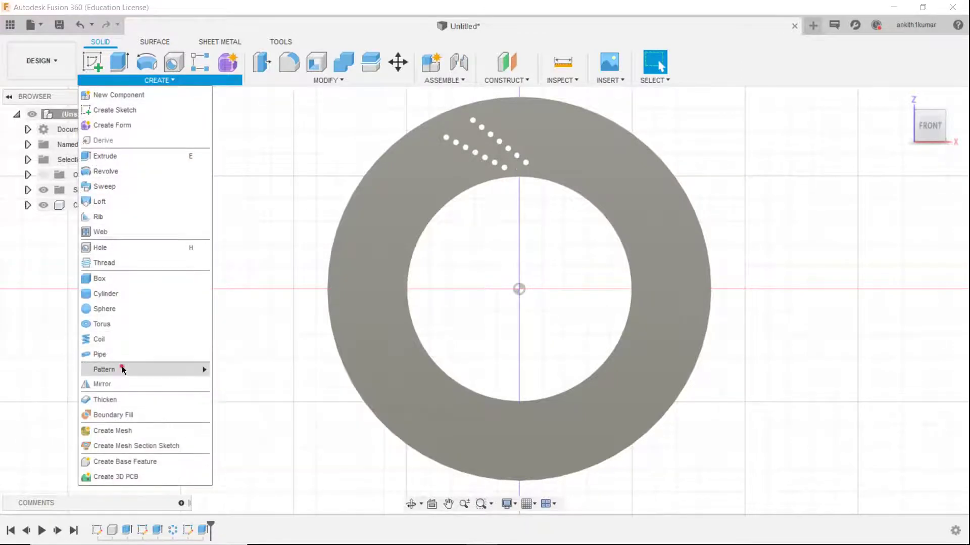
mouse_move(190, 370)
left_click(247, 385)
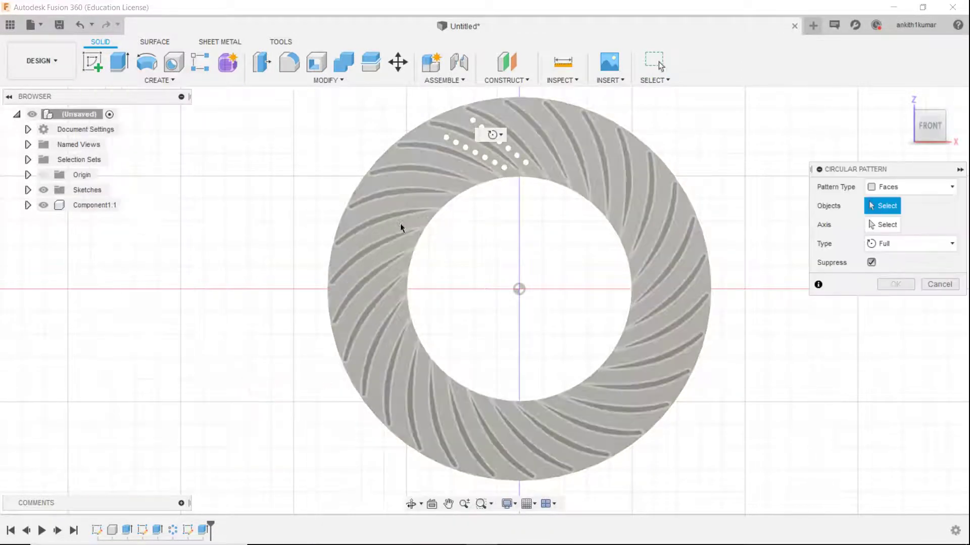
mouse_move(230, 538)
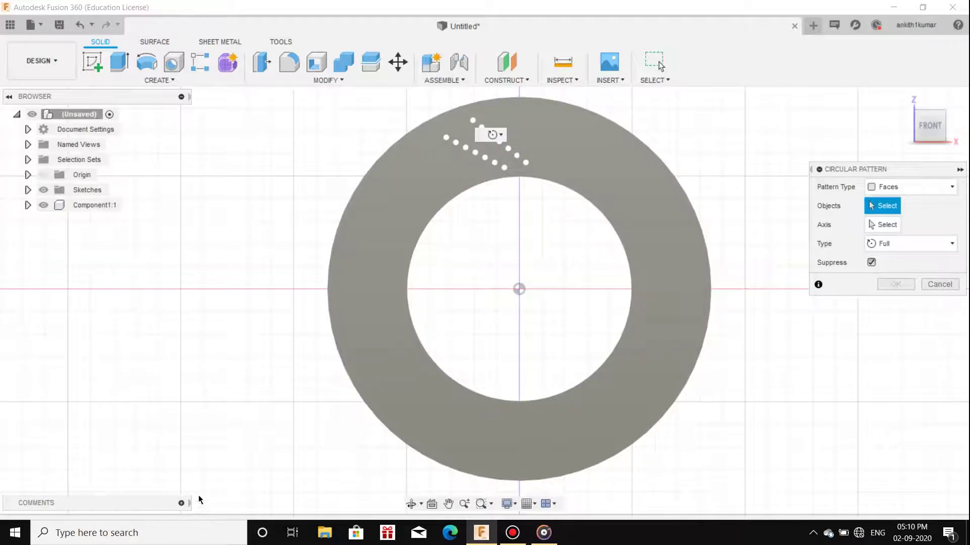
left_click(202, 529)
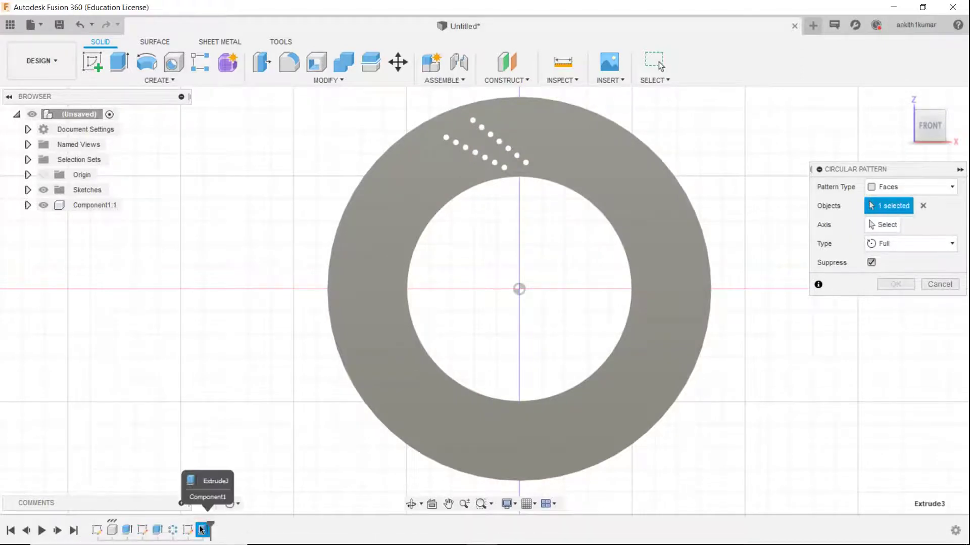
left_click(202, 529)
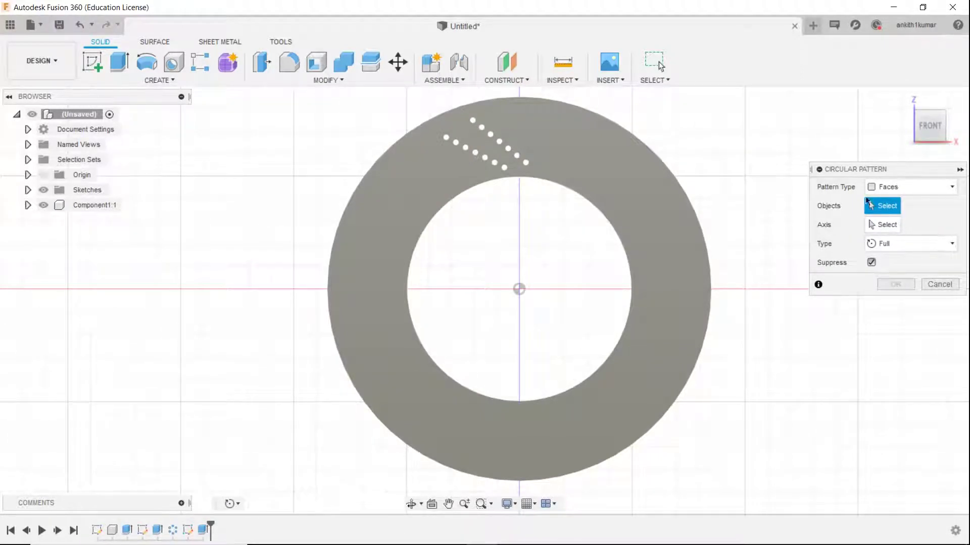
left_click(899, 185)
left_click(895, 234)
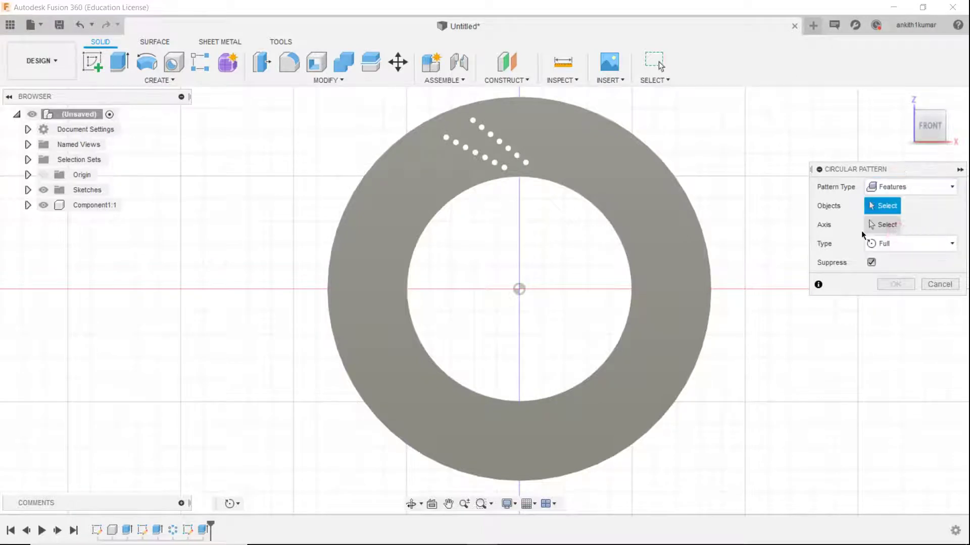
double_click(204, 529)
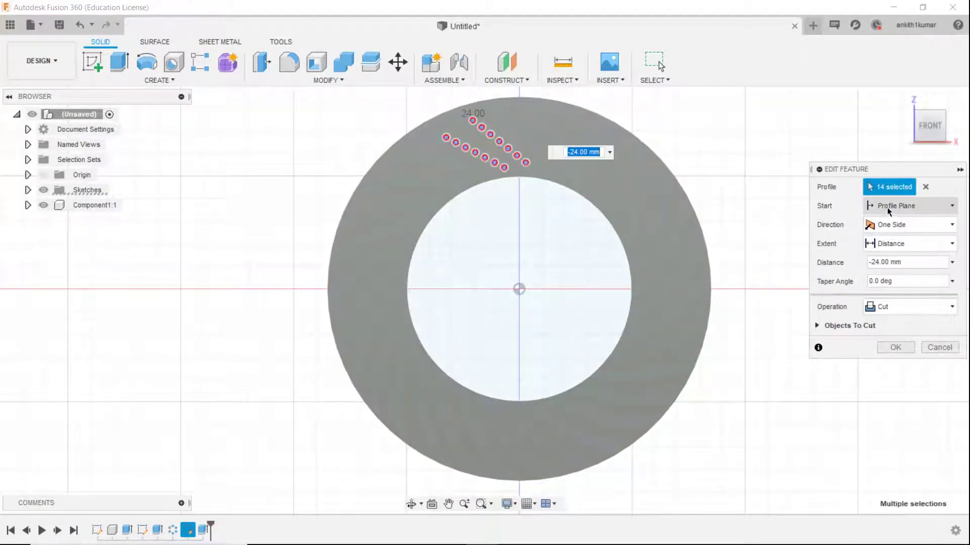
left_click_drag(930, 127, 896, 154)
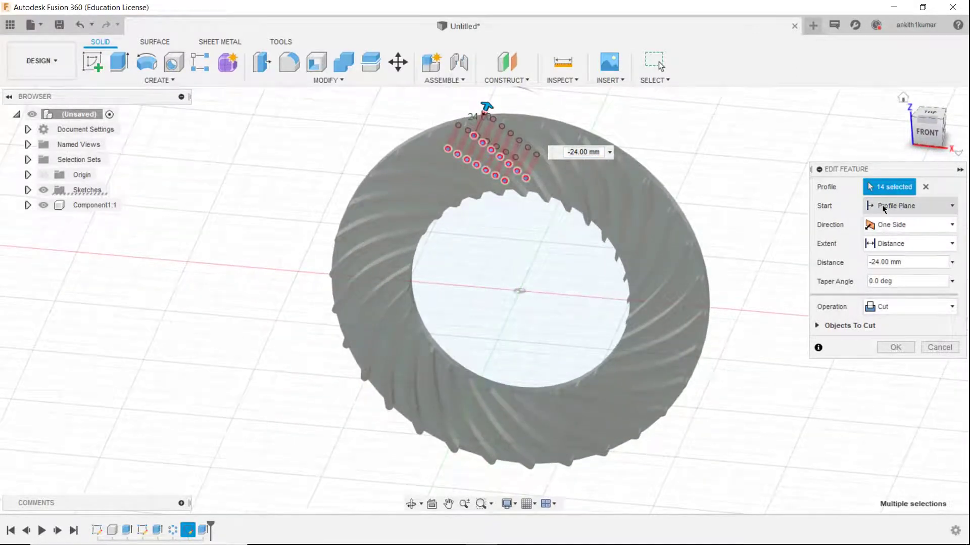
left_click(940, 346)
Create a full circular pattern of the 14-hole cut feature, using the Y axis through the ring's centre as its axis.
left_click(167, 80)
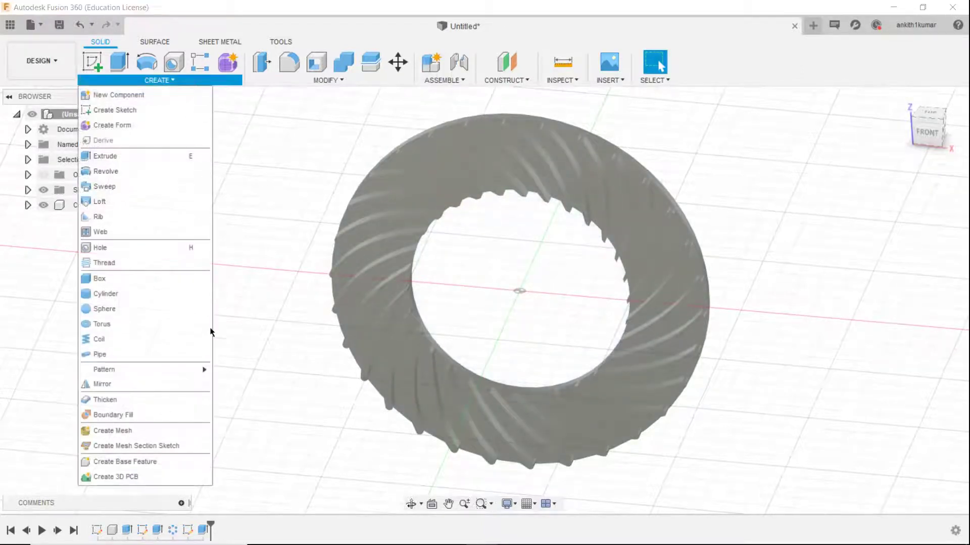
left_click(118, 373)
left_click(248, 383)
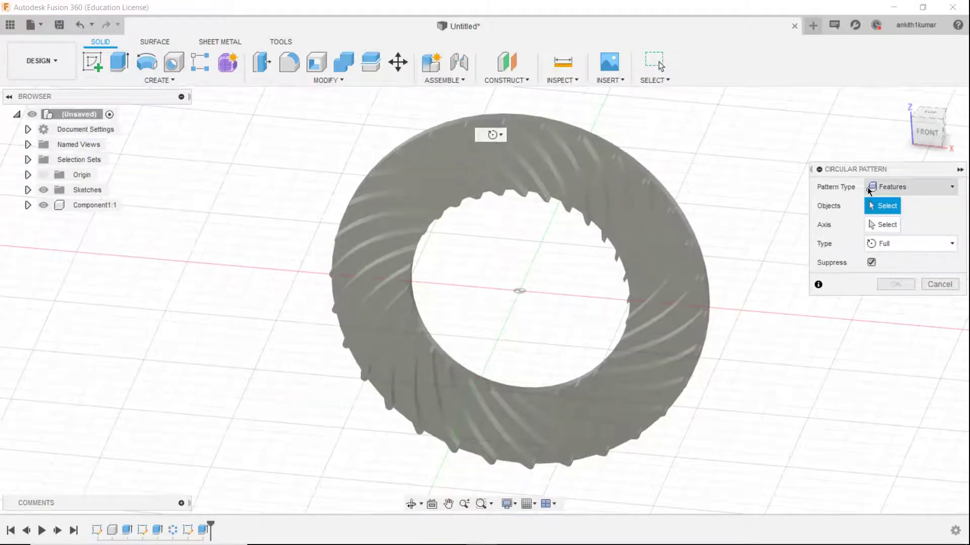
mouse_move(201, 518)
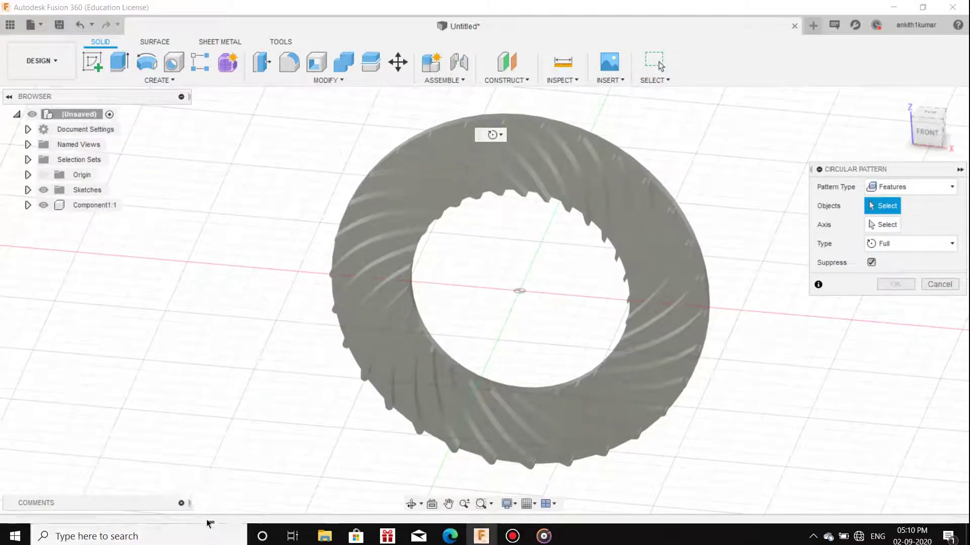
left_click(203, 530)
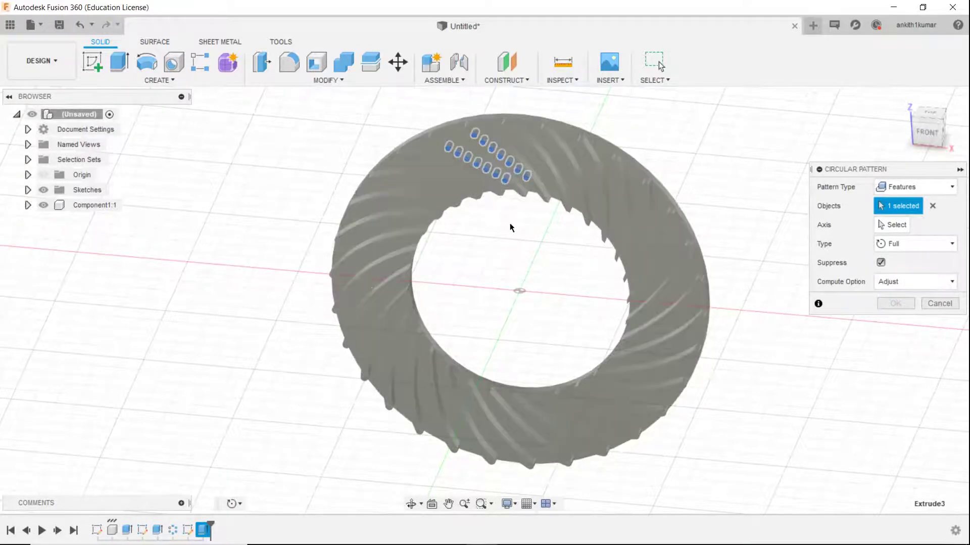
scroll(511, 223, "up", 3)
left_click(891, 225)
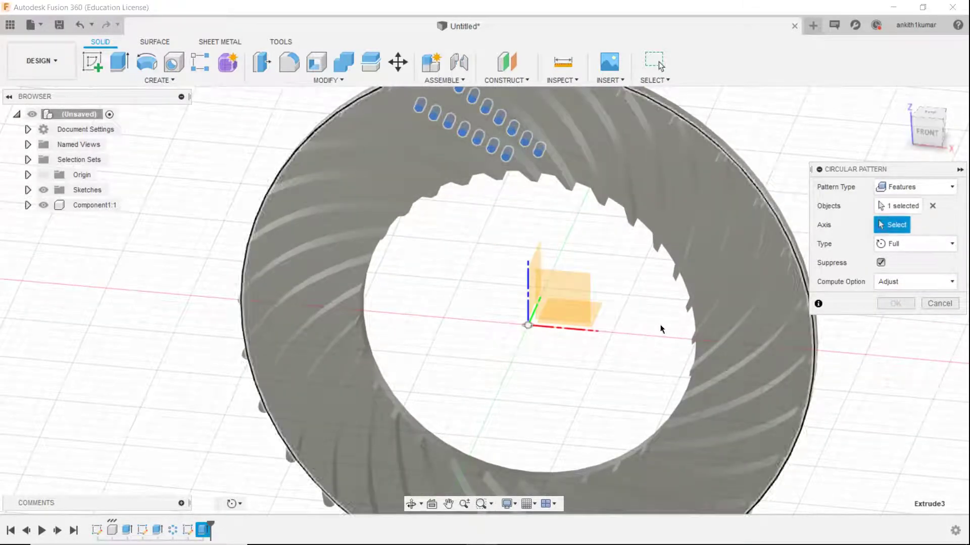
left_click(533, 319)
scroll(532, 318, "down", 3)
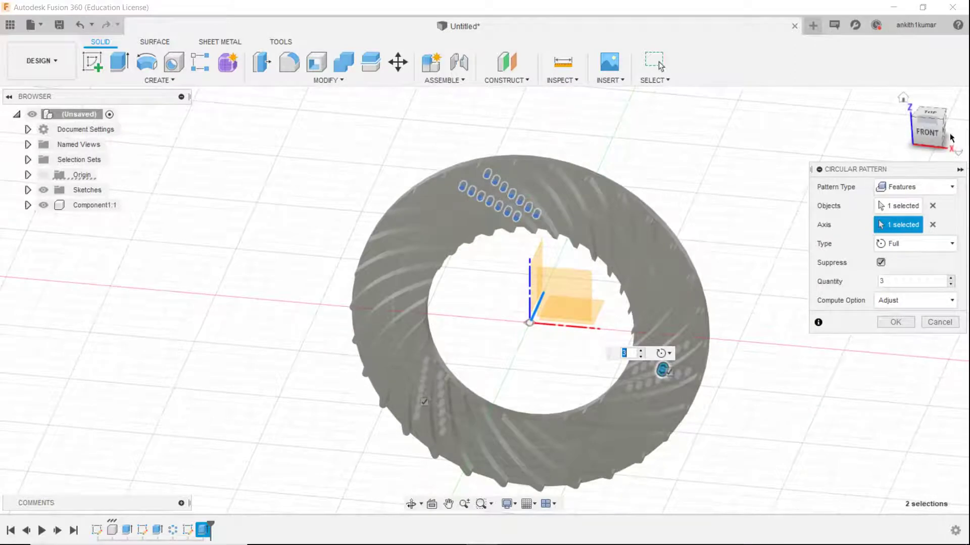
Try a quantity of 9 for the circular pattern of the hole cut.
left_click(928, 141)
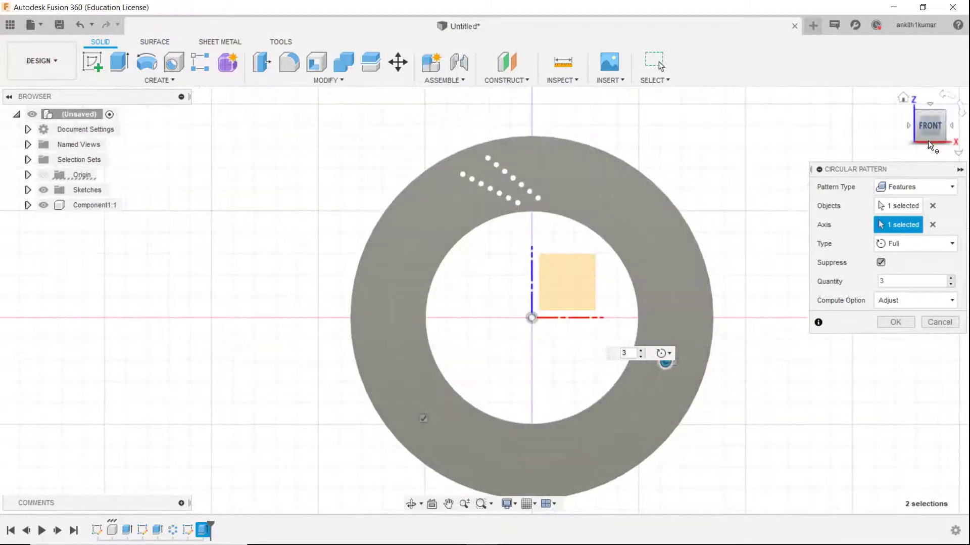
left_click_drag(929, 141, 902, 150)
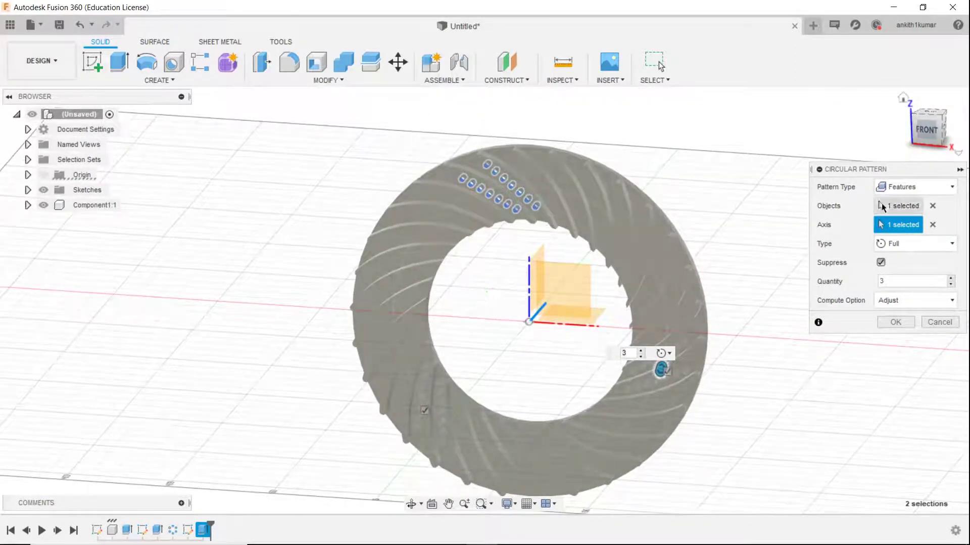
double_click(882, 281)
type("9")
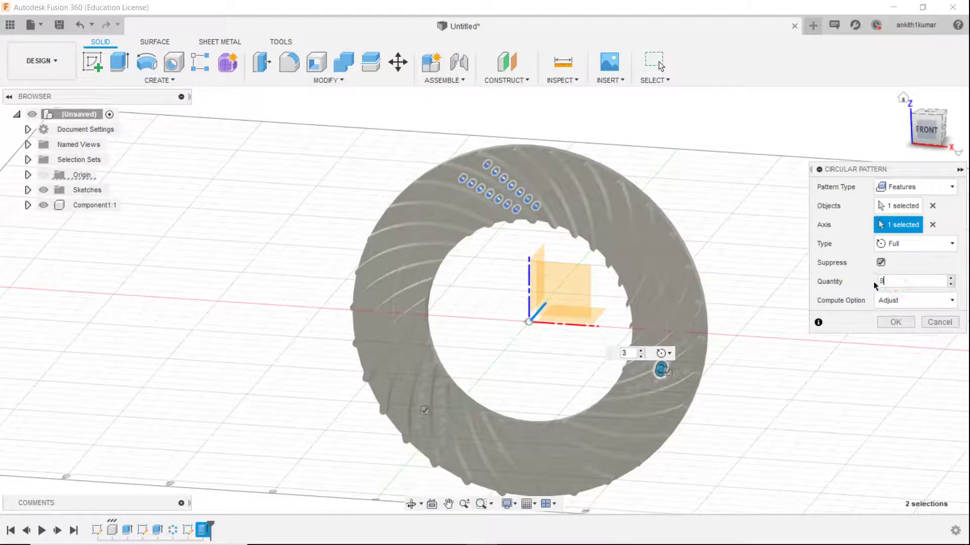
Set the hole cut's circular pattern quantity to 10.
scroll(417, 304, "up", 5)
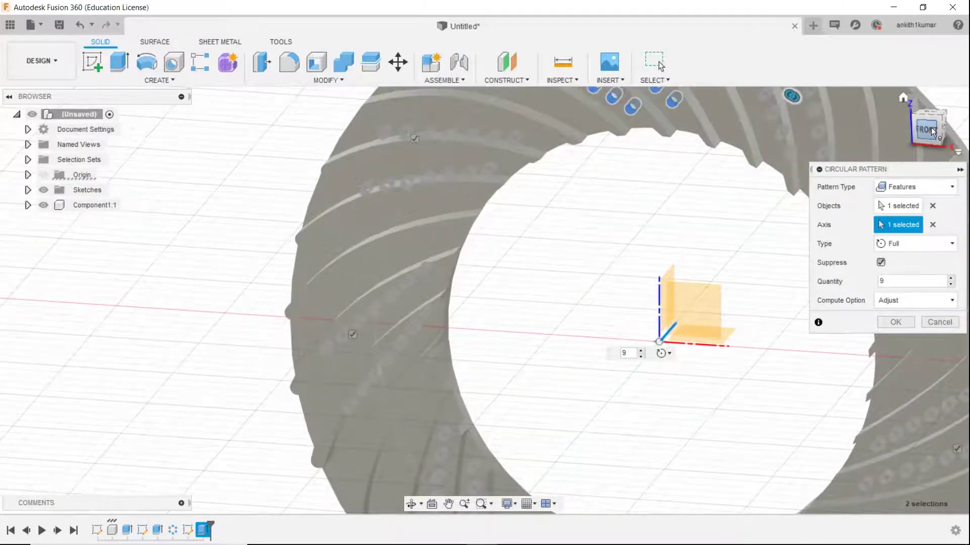
left_click_drag(935, 125, 929, 121)
double_click(884, 281)
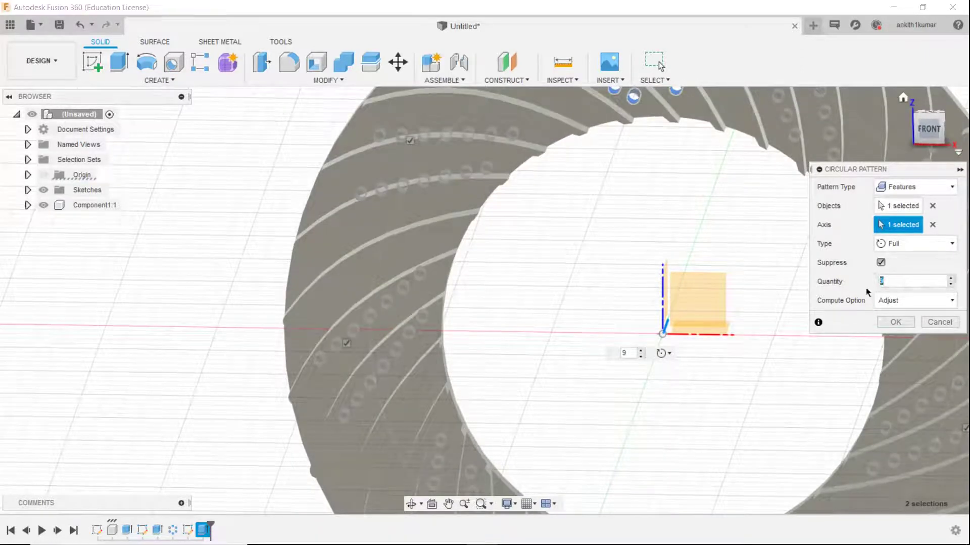
type("10")
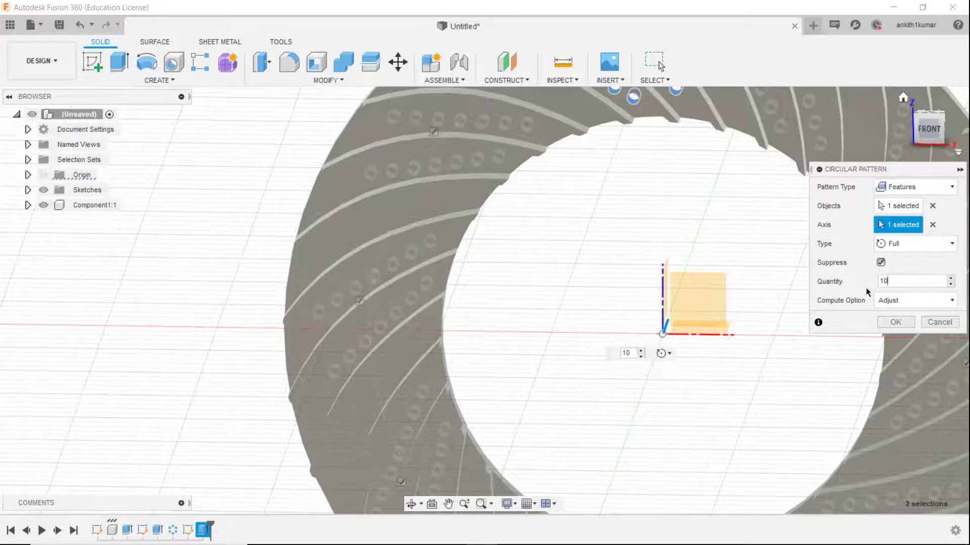
Apply the circular pattern of the 14-hole cut around the ring.
scroll(523, 407, "down", 3)
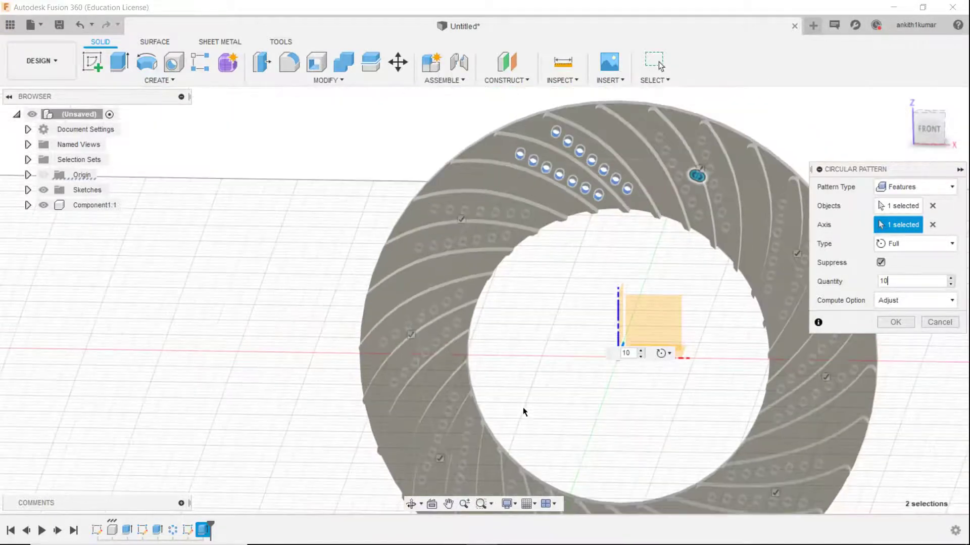
scroll(523, 407, "down", 1)
left_click(892, 323)
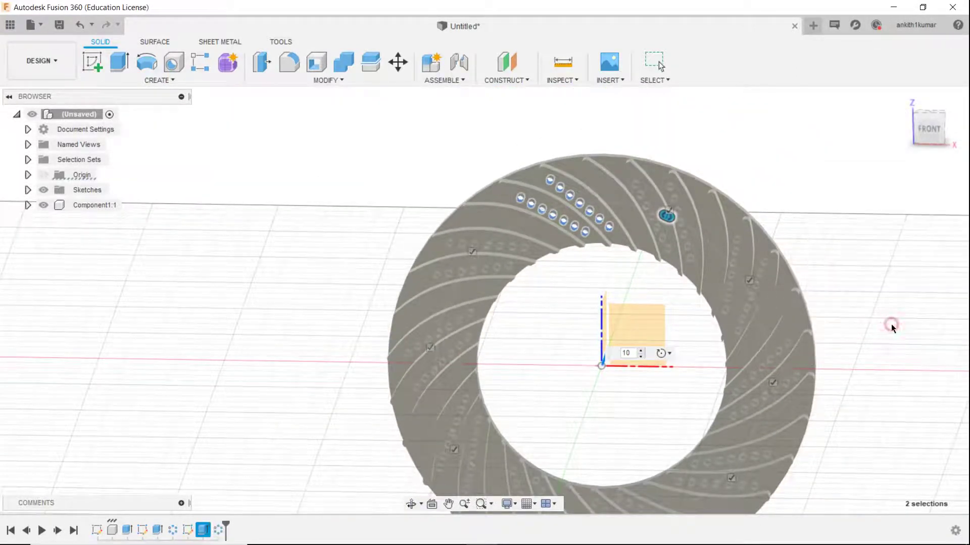
key("Escape")
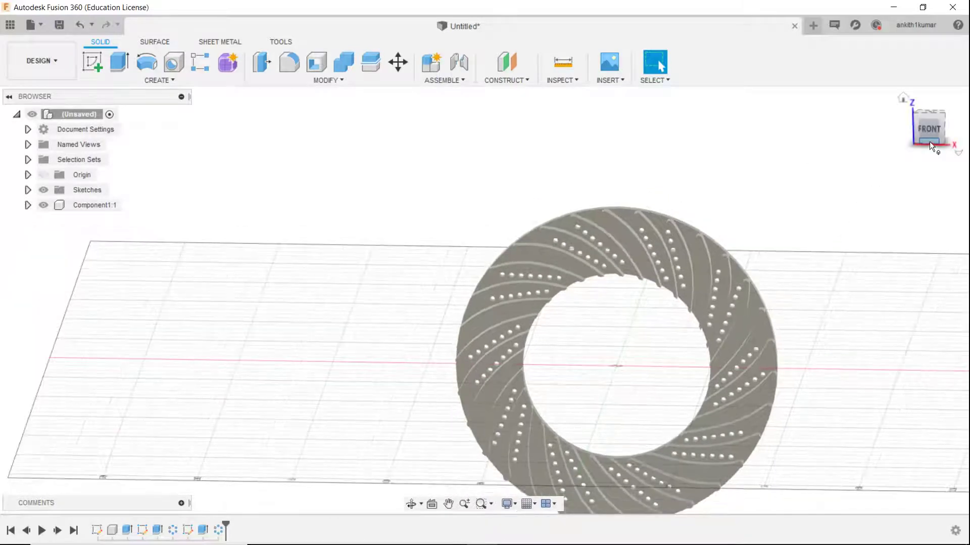
Examine the patterned hole rows and curved blades from the front, the back and an angled view of the ring.
left_click_drag(935, 144, 854, 152)
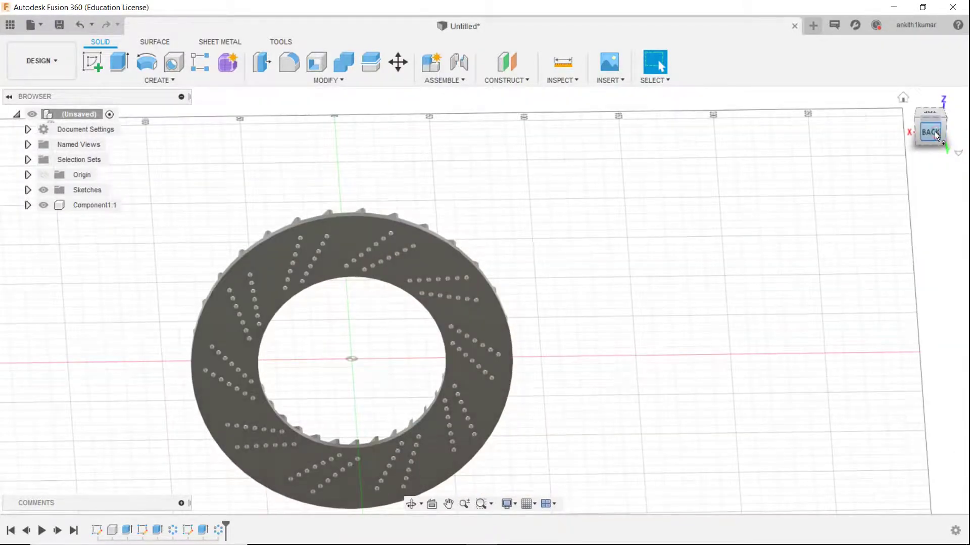
left_click(936, 136)
left_click_drag(936, 136, 964, 161)
left_click(932, 130)
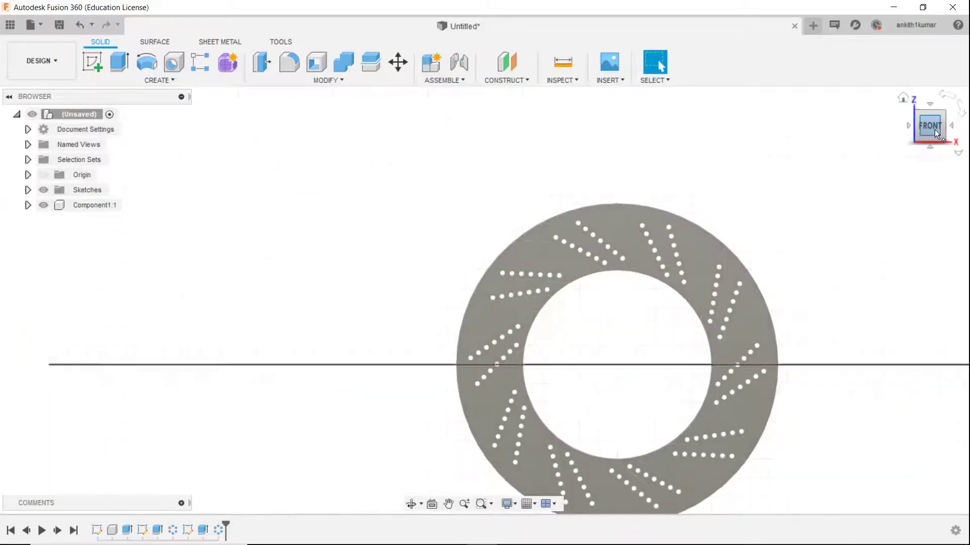
scroll(502, 278, "up", 4)
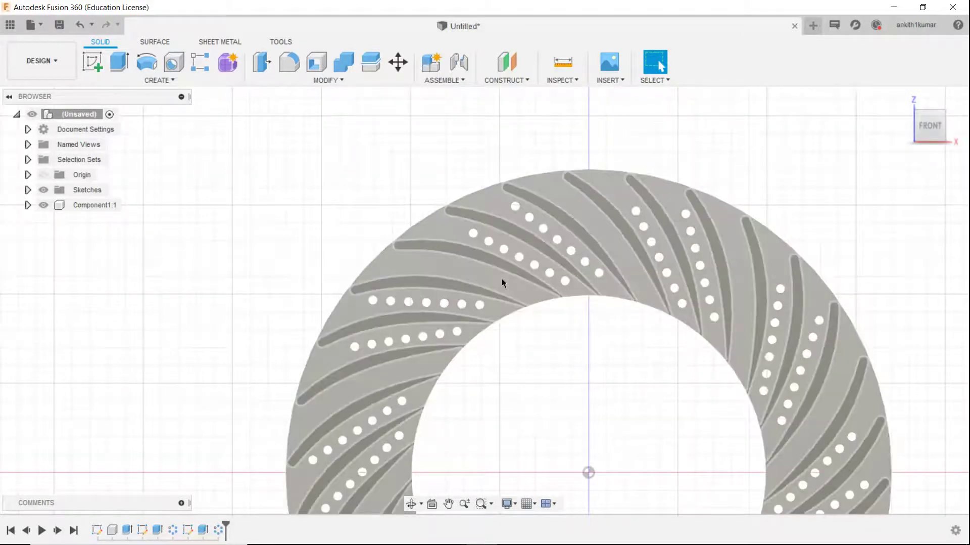
scroll(502, 277, "down", 5)
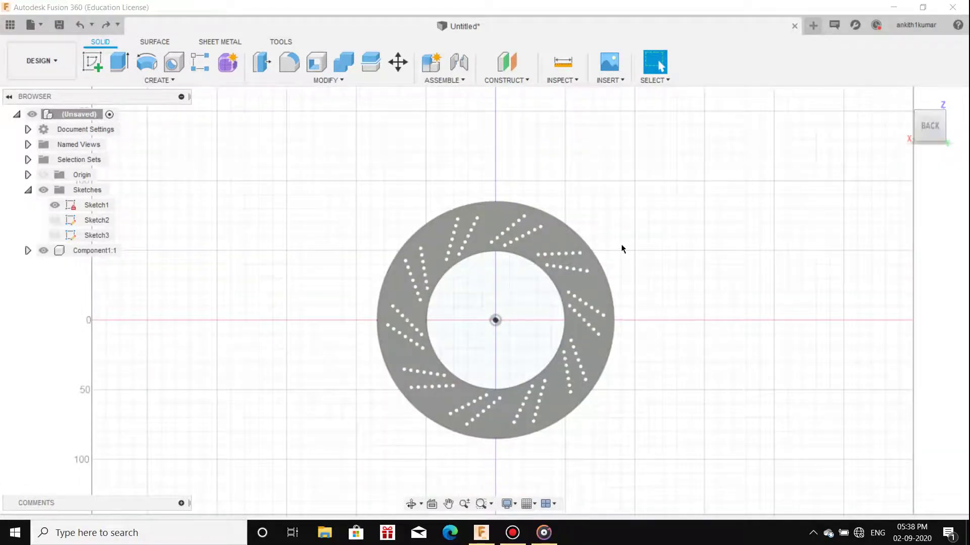
scroll(623, 329, "up", 3)
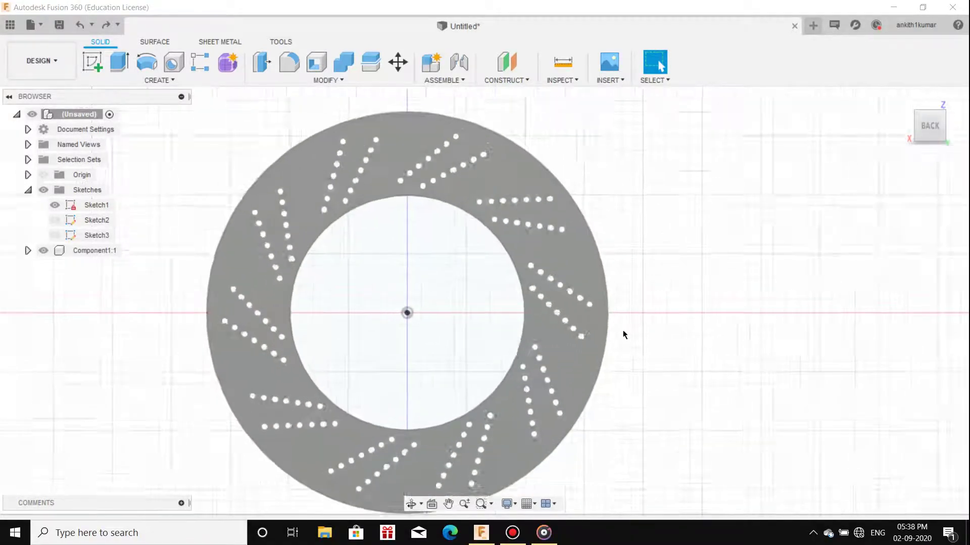
scroll(623, 329, "down", 3)
left_click_drag(921, 121, 659, 159)
scroll(659, 159, "up", 4)
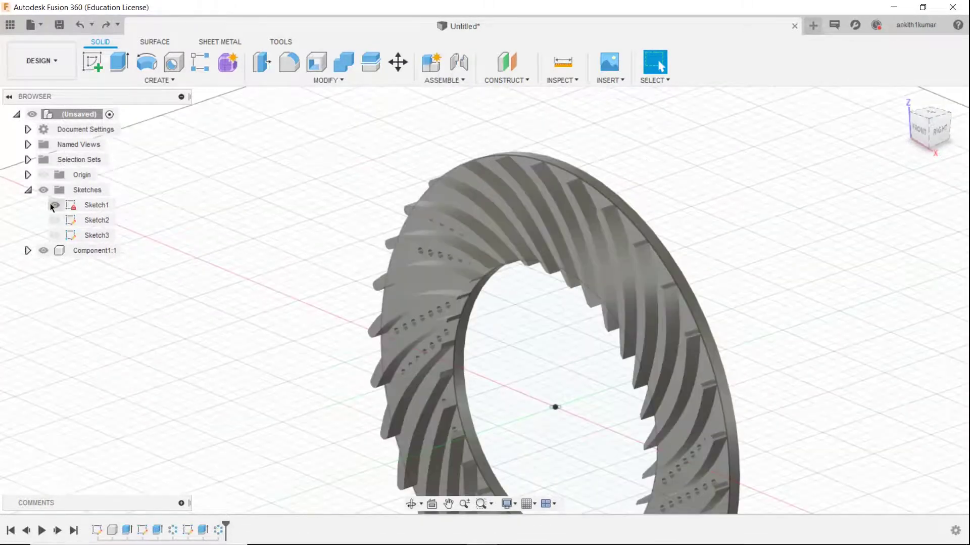
scroll(360, 277, "up", 2)
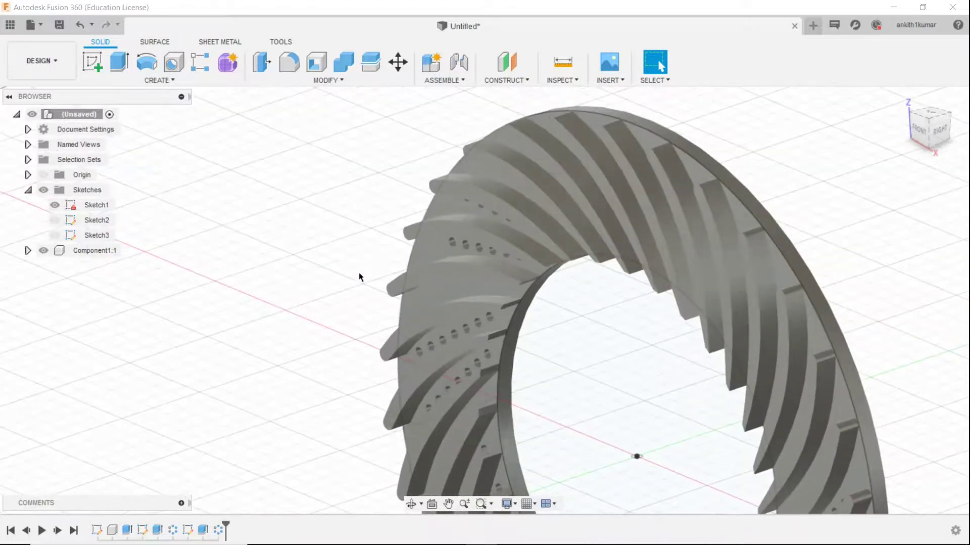
scroll(202, 225, "down", 3)
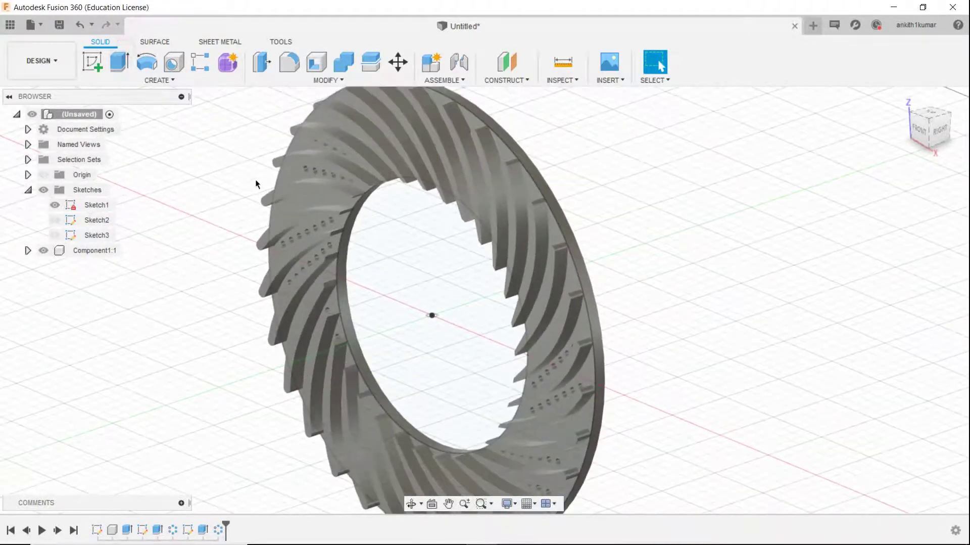
Start an extrusion of the Sketch1 ring profile from an offset plane, with the start offset set to -6 mm.
left_click(287, 169)
left_click(280, 176)
scroll(283, 177, "down", 5)
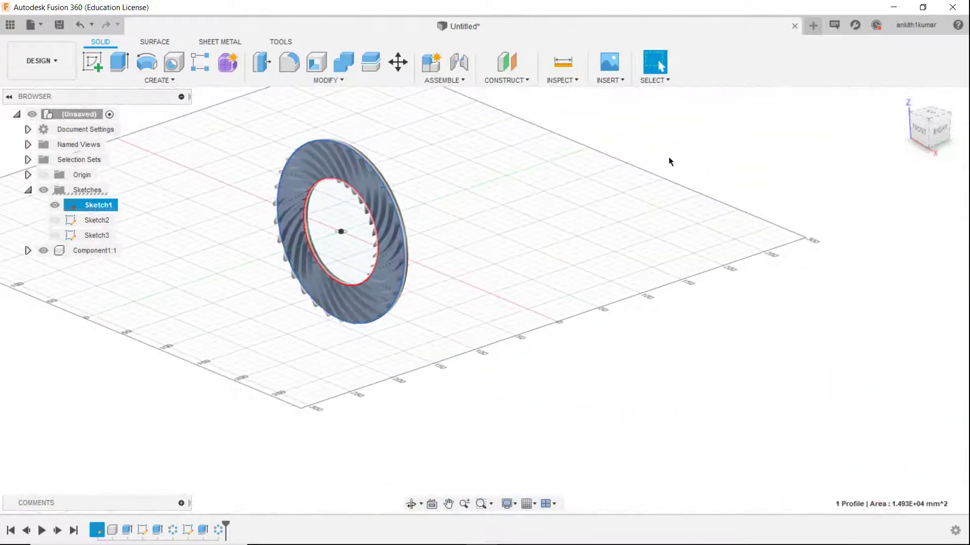
left_click(119, 62)
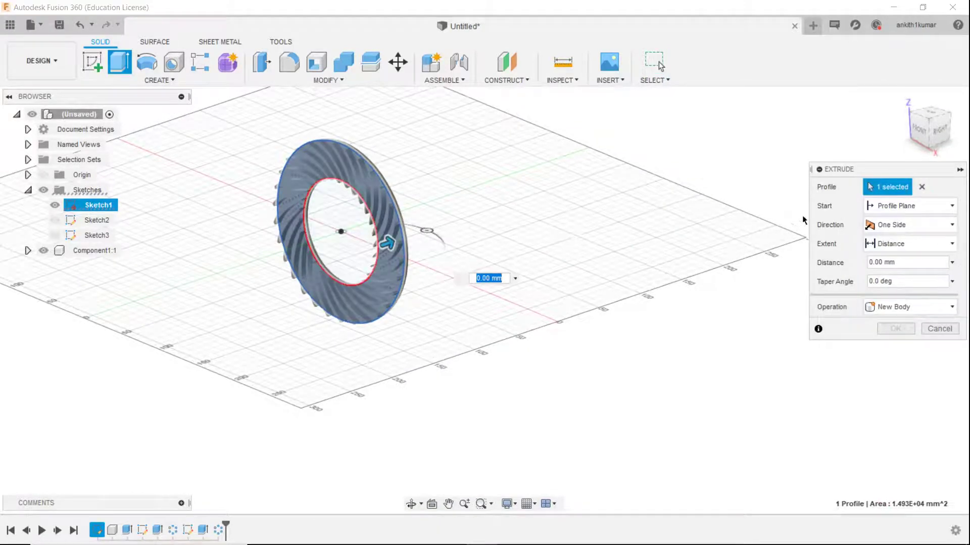
left_click(897, 206)
left_click(893, 239)
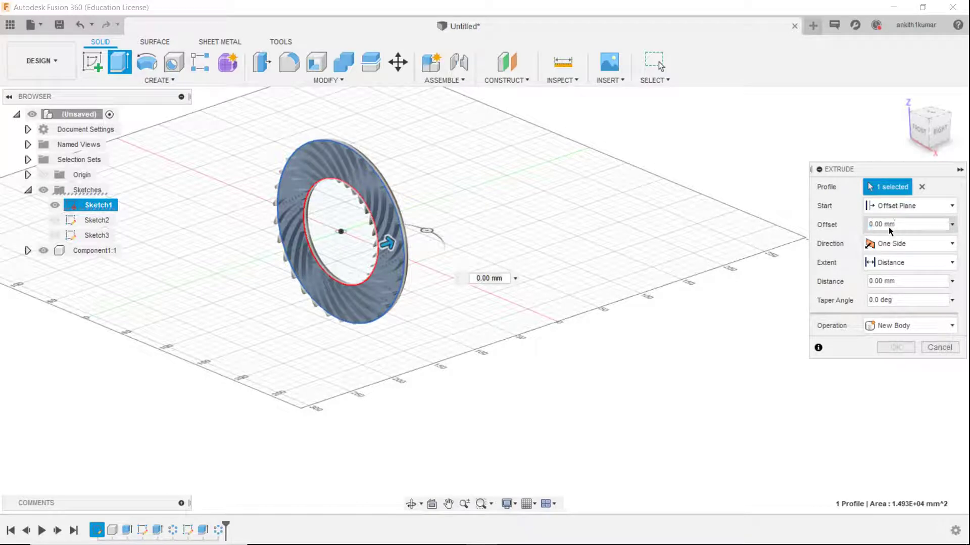
left_click(867, 226)
key("BackSpace")
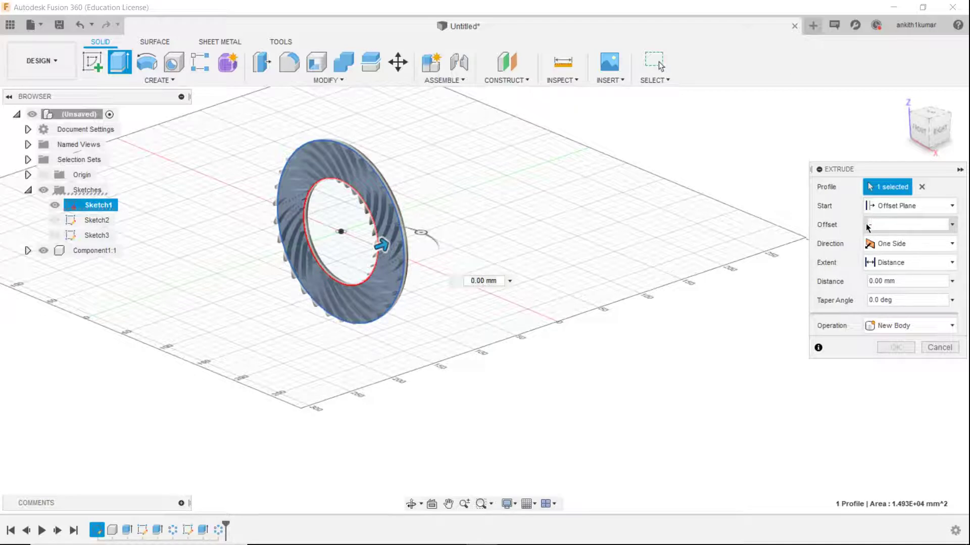
type("-8")
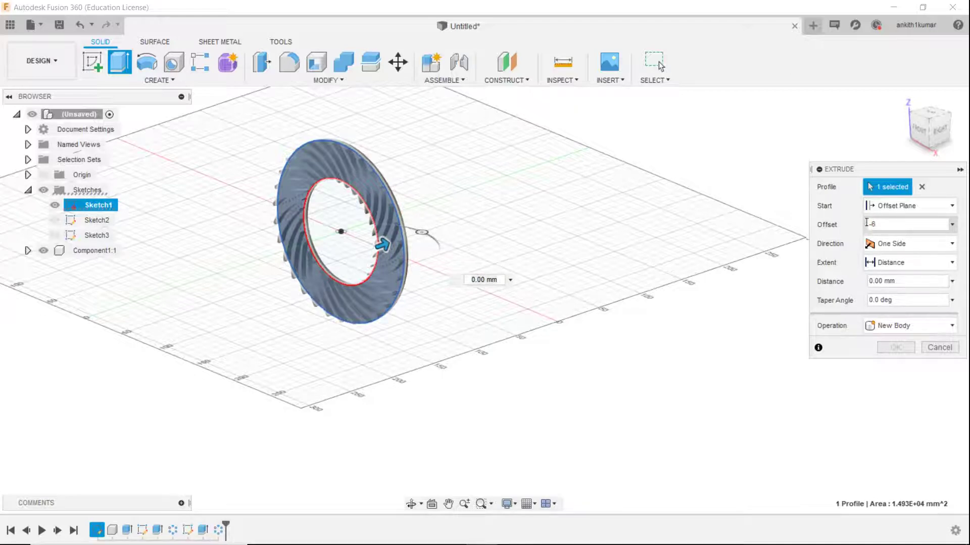
Extrude the ring profile -4.5 mm as a Join to close the open side of the blades.
left_click(879, 281)
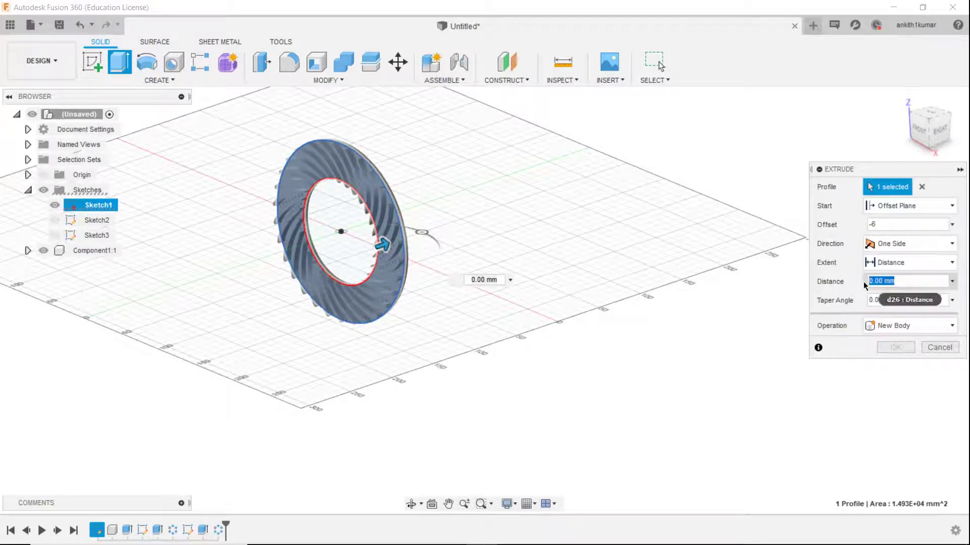
type("-4.5")
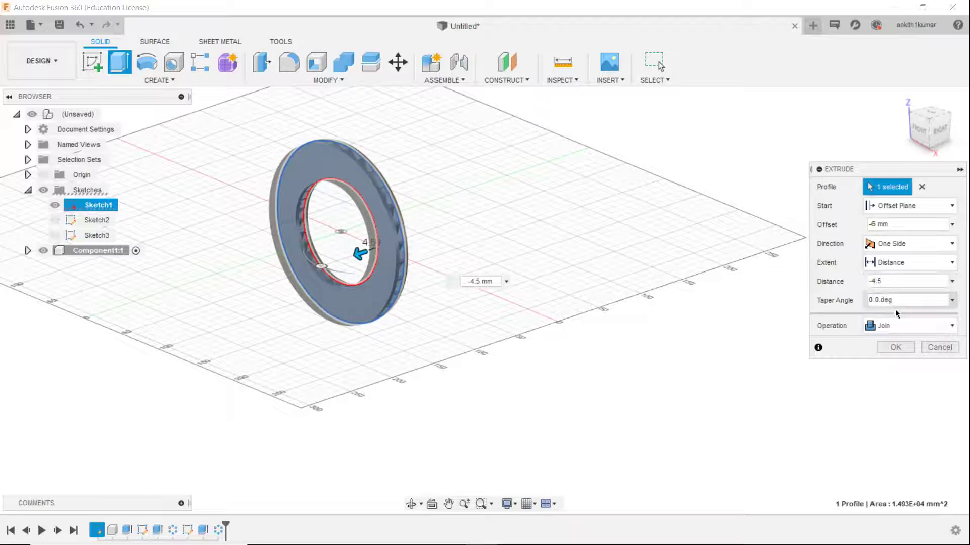
left_click(895, 347)
scroll(578, 247, "down", 3)
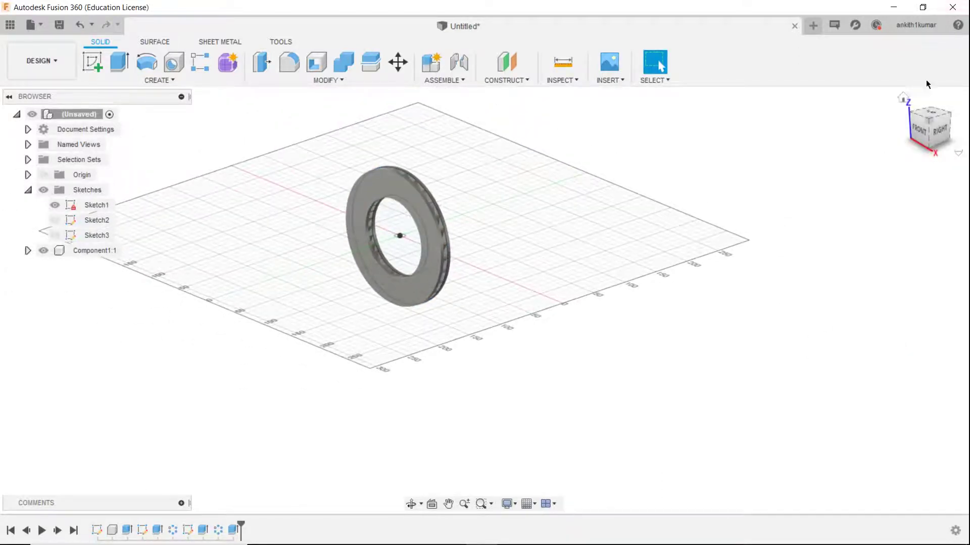
Hide Sketch1 and collapse the Sketches folder.
middle_click_drag(485, 301, 450, 170, "shift")
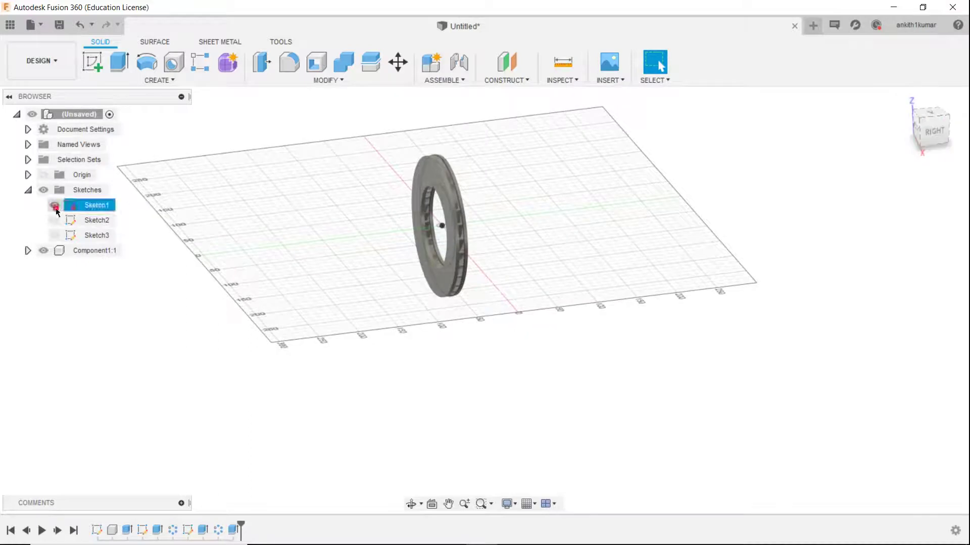
left_click(28, 189)
scroll(460, 268, "up", 3)
scroll(461, 268, "down", 1)
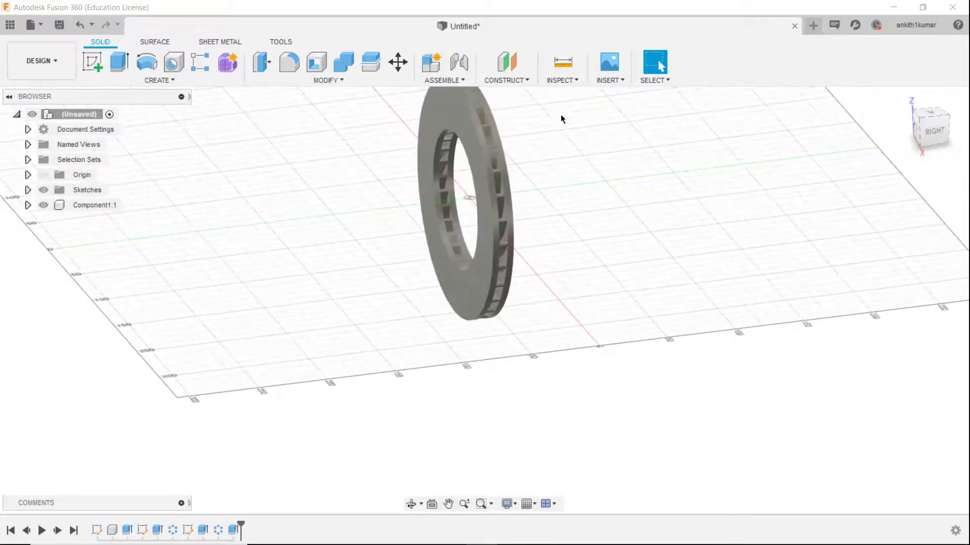
Create a construction plane offset -7.5 mm from the ring's outer face with the holes, placing it midway through the disc.
left_click(505, 80)
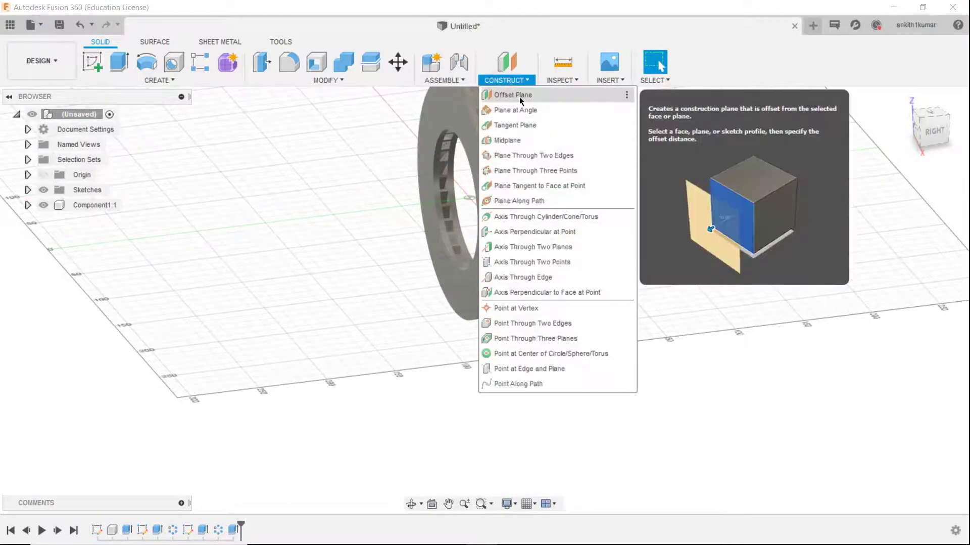
left_click(520, 96)
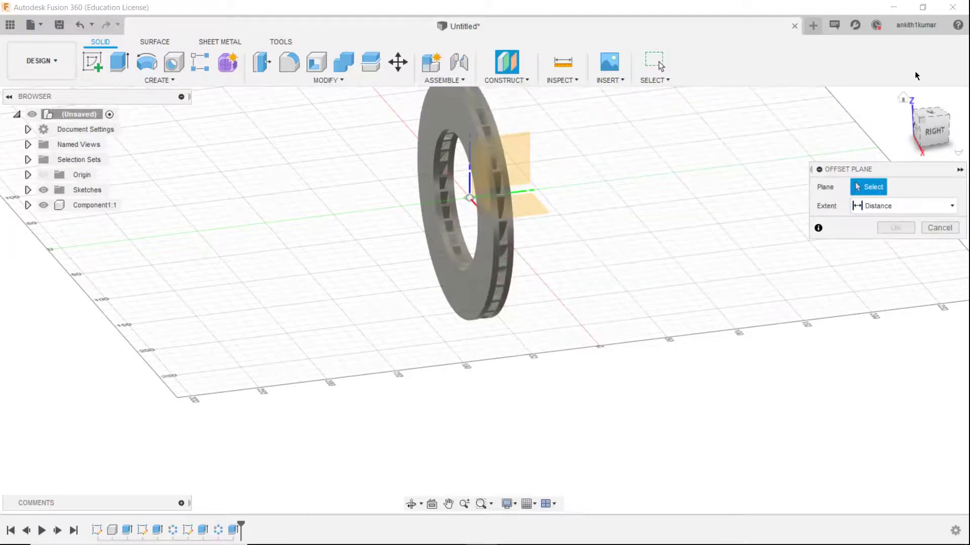
middle_click_drag(880, 126, 764, 132, "shift")
left_click(689, 145)
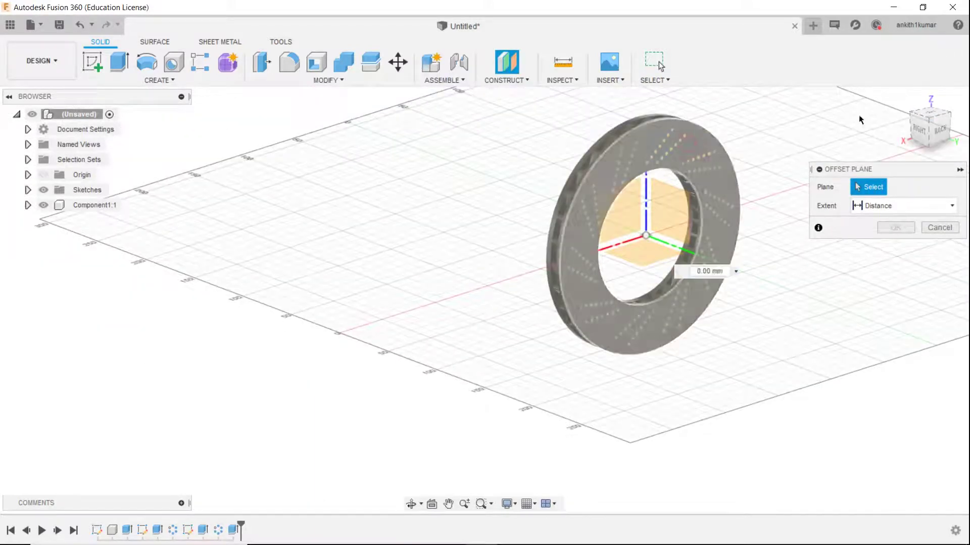
left_click(918, 130)
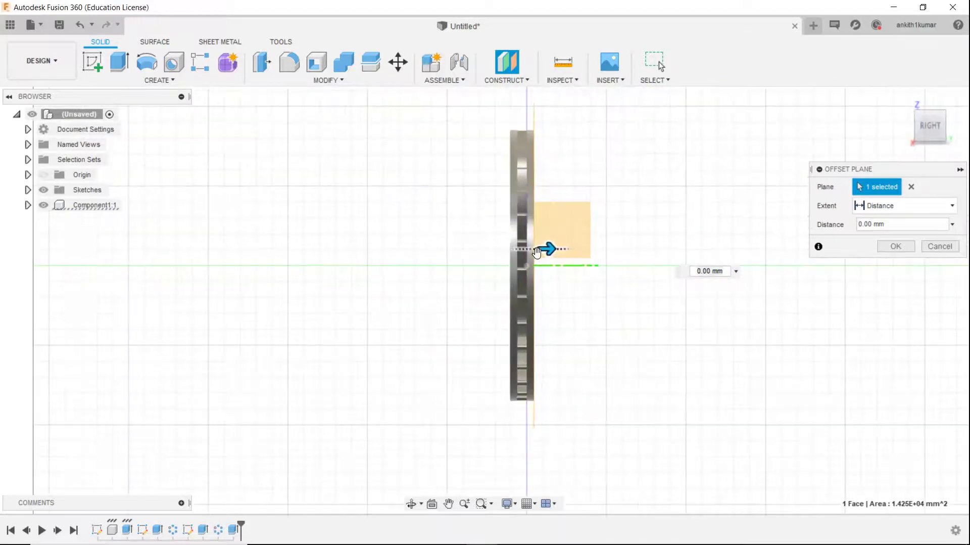
scroll(526, 265, "up", 5)
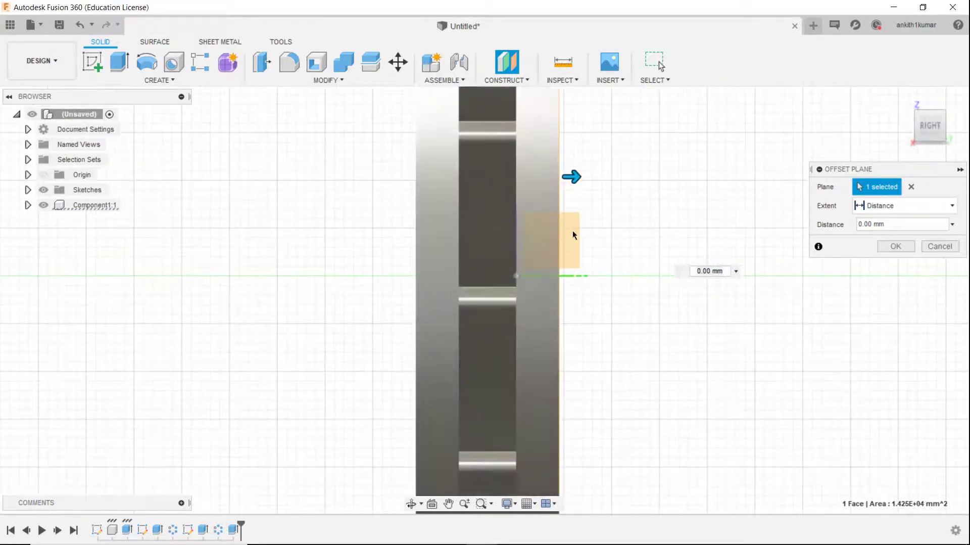
left_click_drag(572, 175, 502, 180)
type("-")
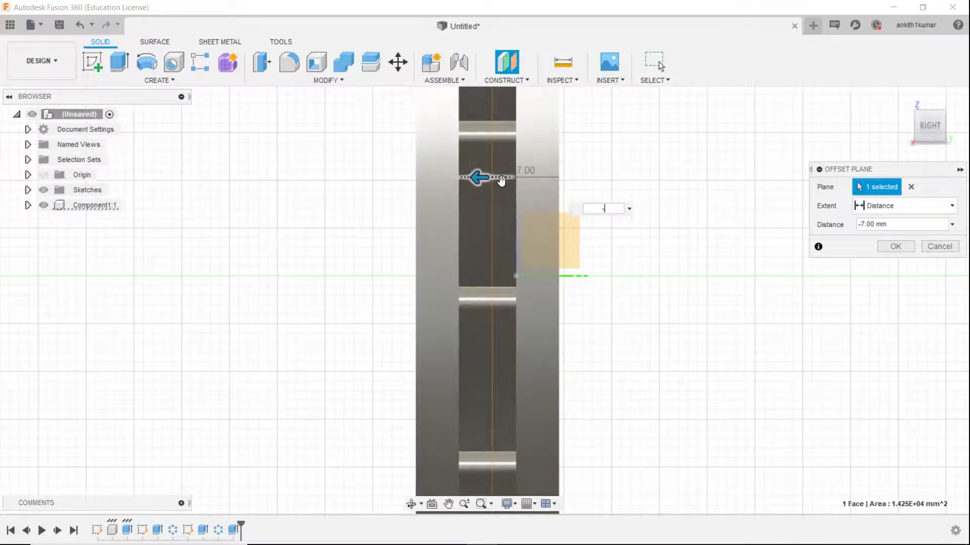
type("7.5")
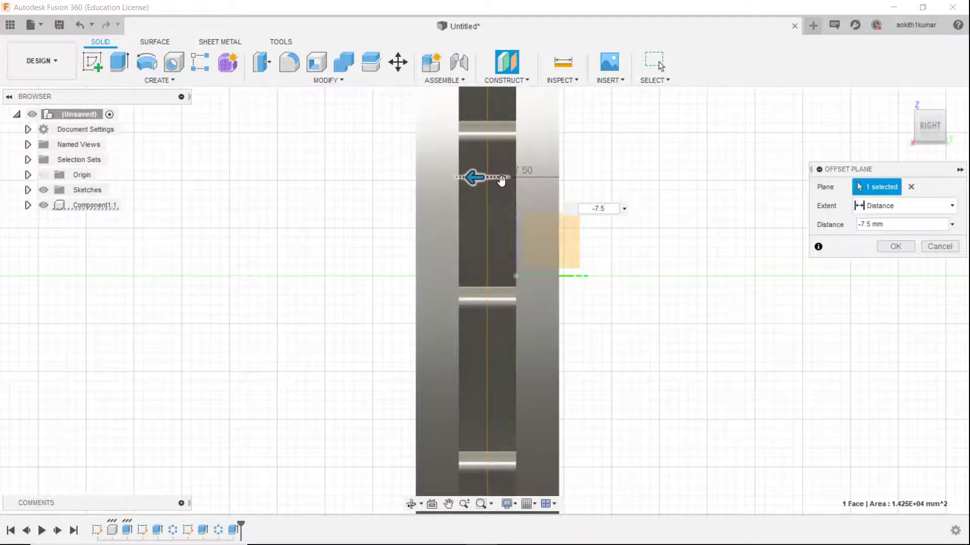
key("Return")
Set up a Mirror of the hole extrusion and its circular pattern about the construction plane midway through the disc.
scroll(501, 180, "down", 3)
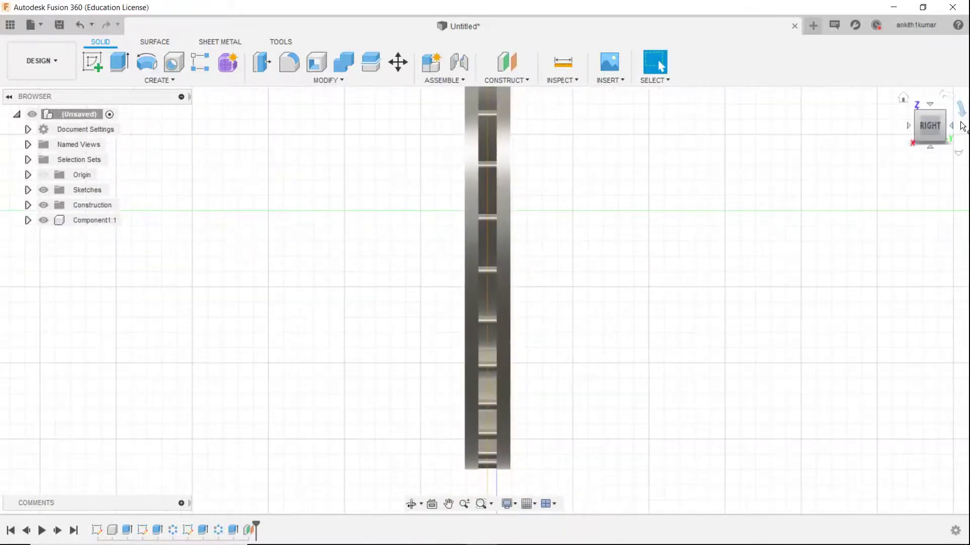
left_click_drag(931, 128, 920, 128)
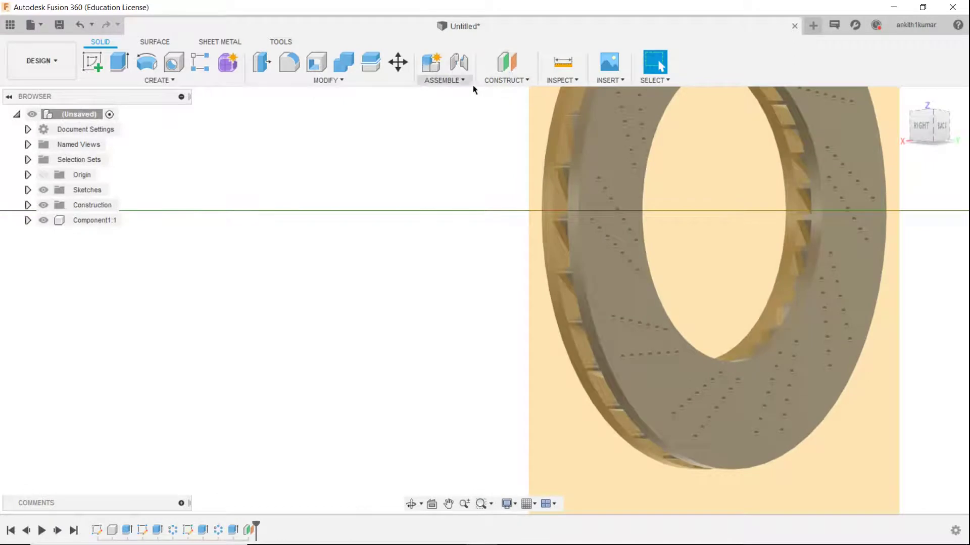
left_click(158, 80)
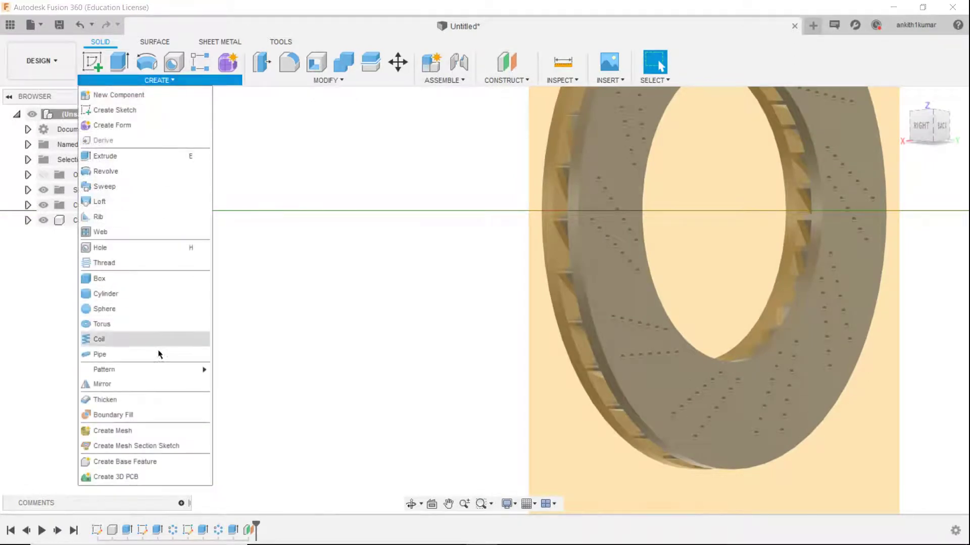
left_click(143, 382)
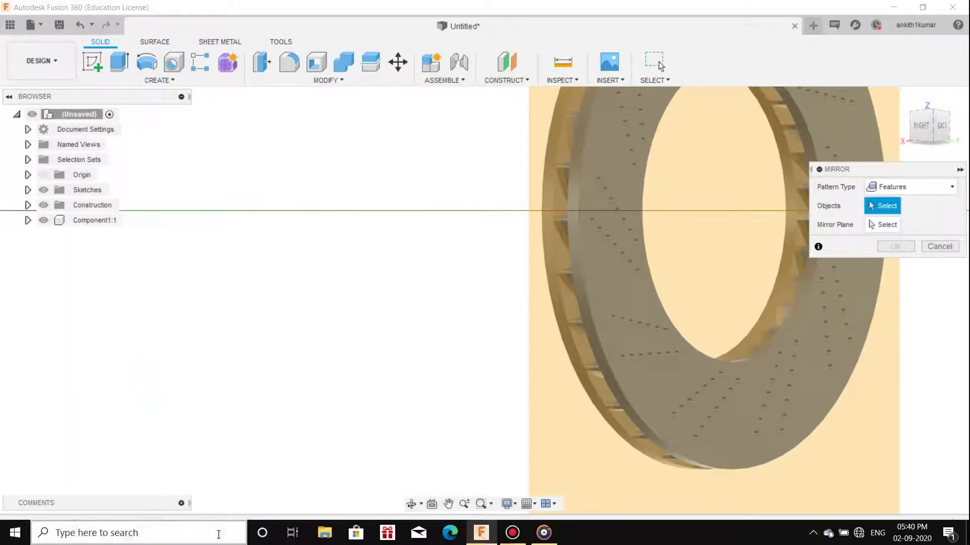
left_click(217, 530)
left_click(203, 530)
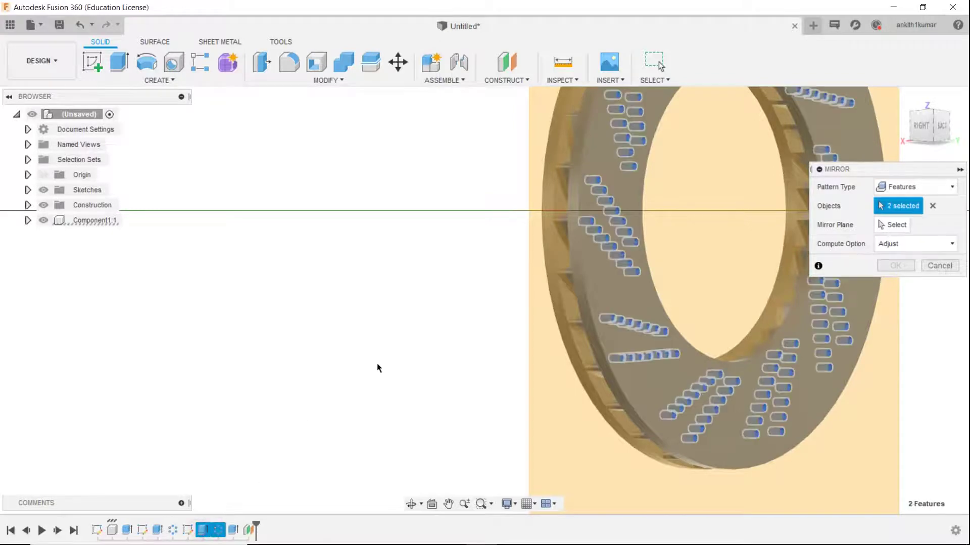
scroll(377, 363, "down", 5)
left_click(897, 223)
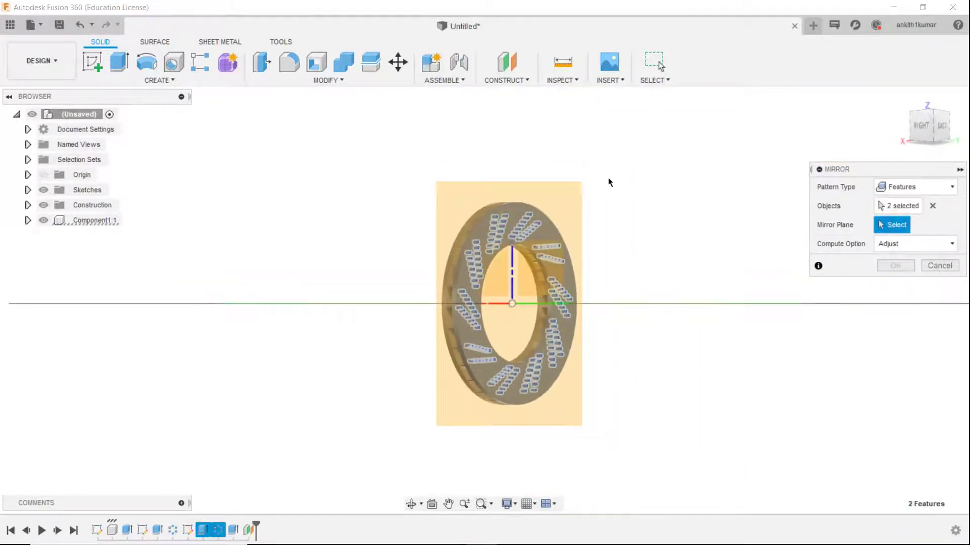
left_click(570, 191)
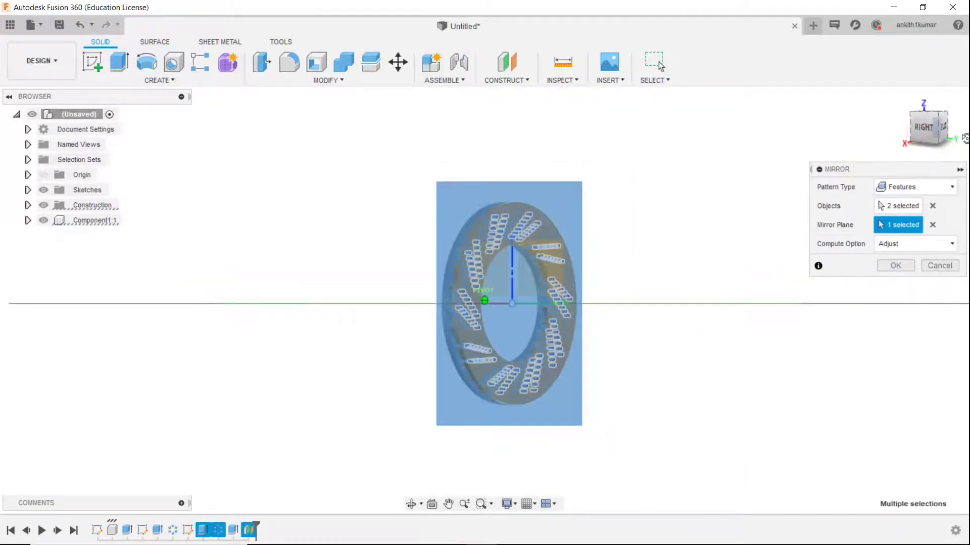
Set the mirror's compute option to Identical and complete the mirror of the hole features.
left_click(903, 97)
scroll(396, 240, "up", 5)
scroll(457, 243, "up", 1)
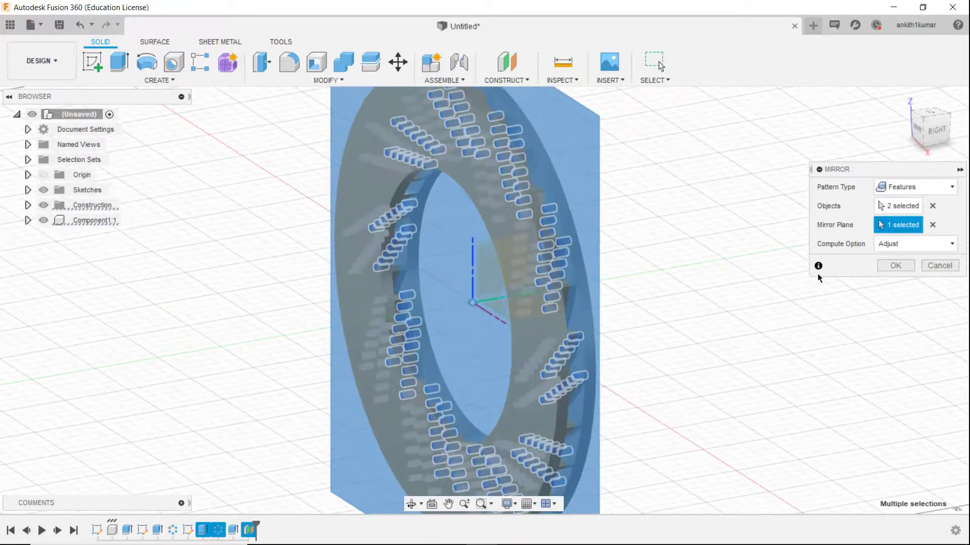
left_click(935, 244)
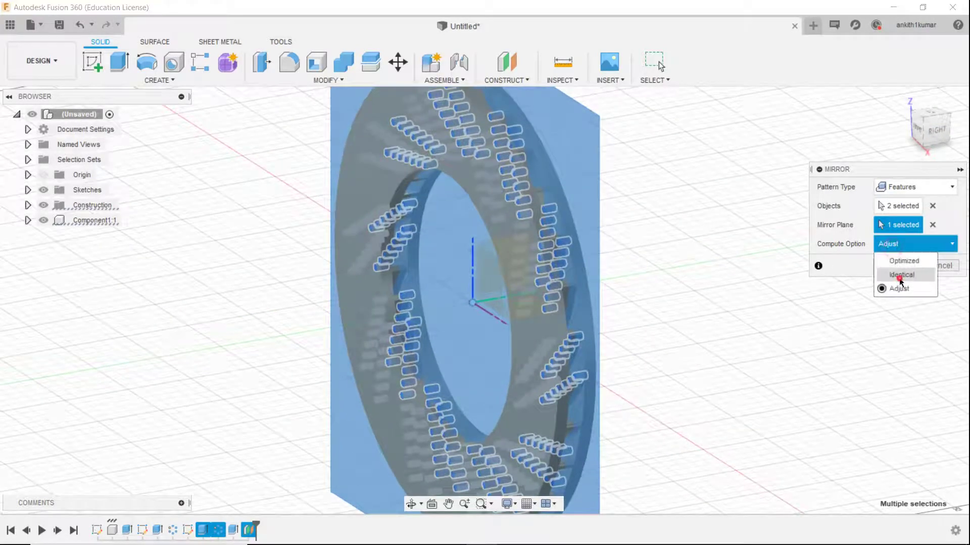
left_click(899, 275)
left_click(896, 266)
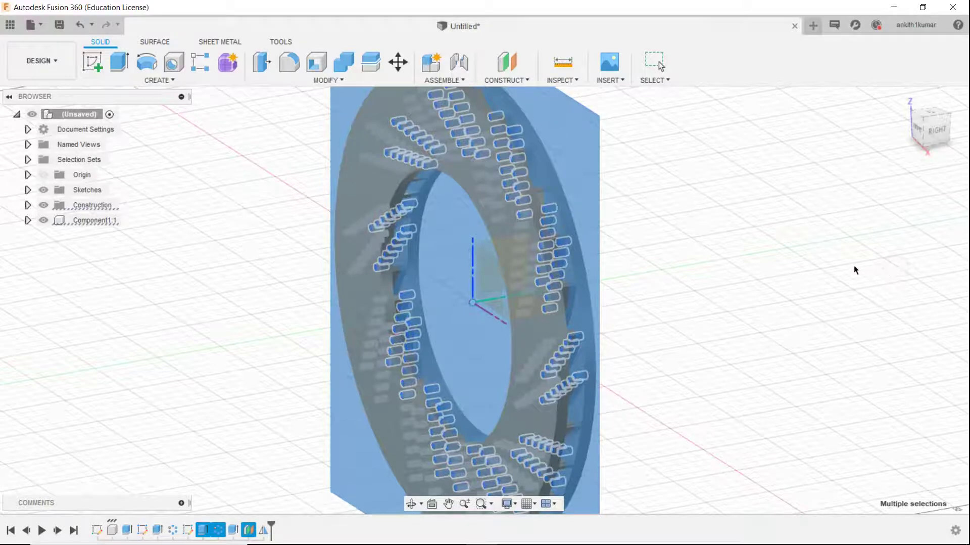
scroll(773, 262, "down", 2)
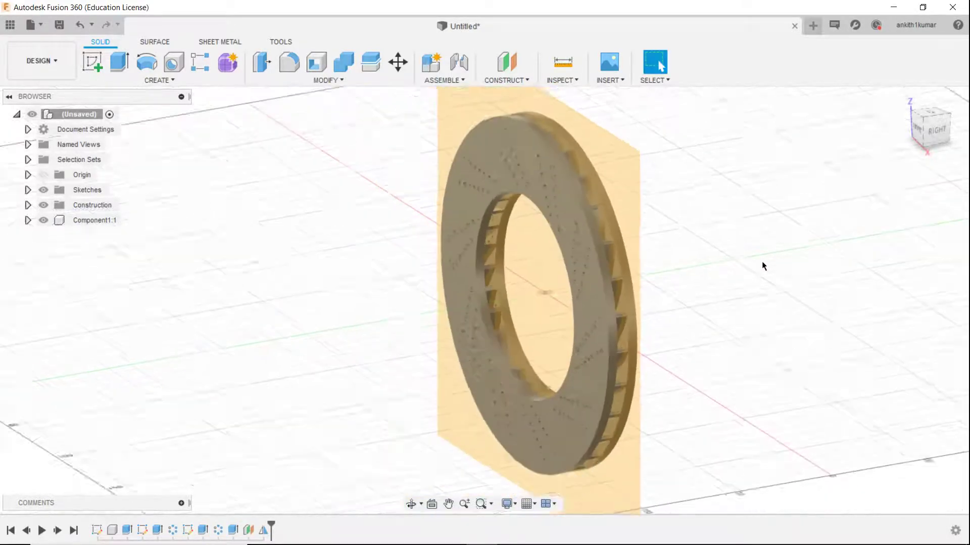
Hide the Construction folder and Component1 to clear the canvas.
mouse_move(484, 295)
middle_mouse_down("shift")
mouse_move(486, 354)
mouse_move(480, 283)
middle_mouse_up("shift")
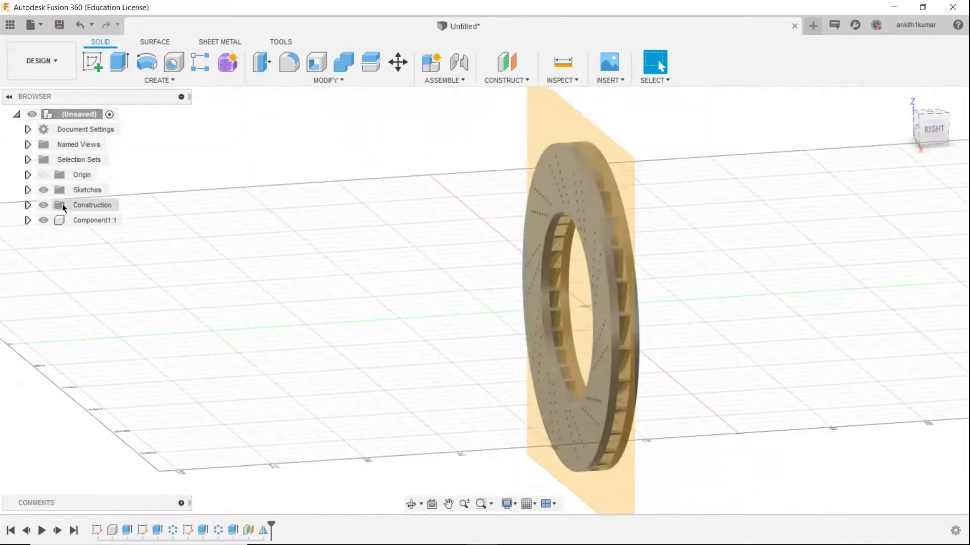
left_click(44, 220)
left_click(45, 221)
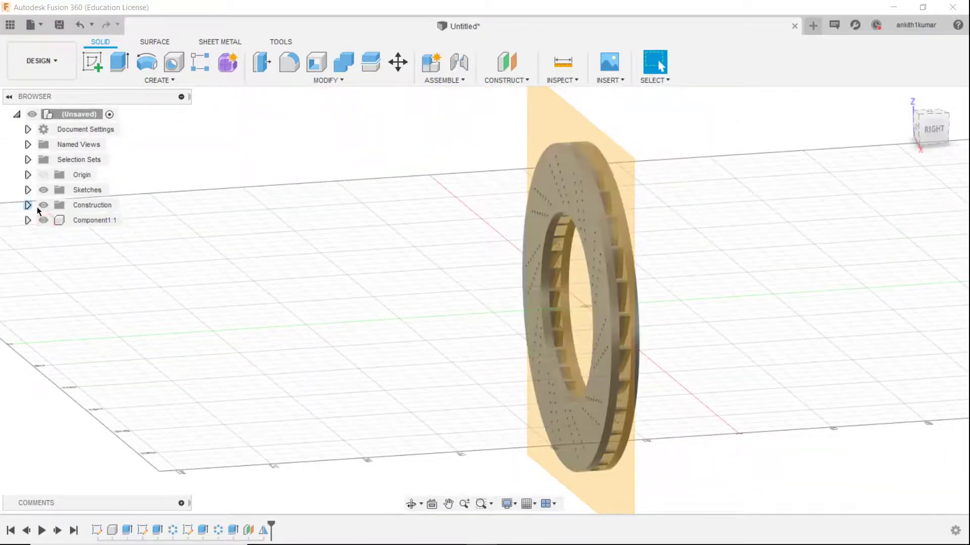
left_click(36, 205)
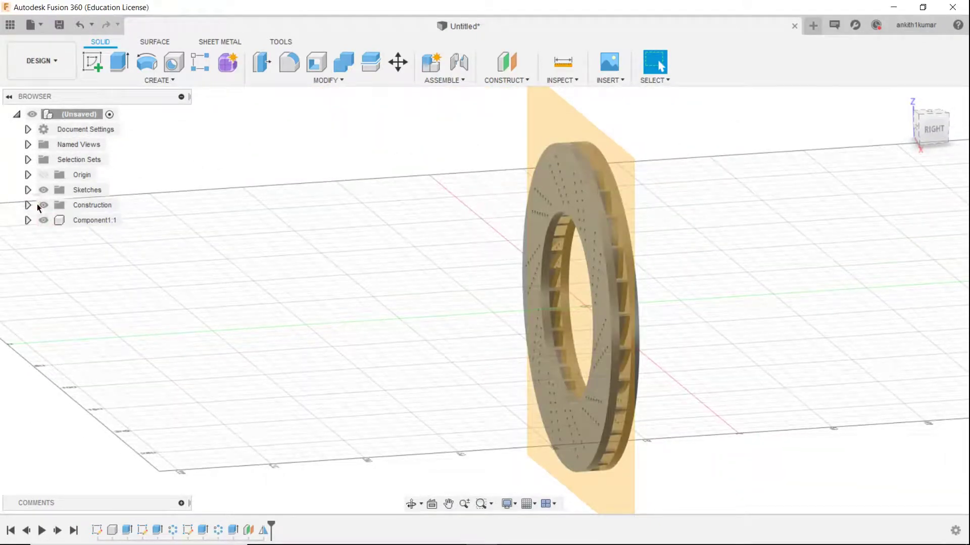
left_click(38, 204)
scroll(195, 231, "down", 2)
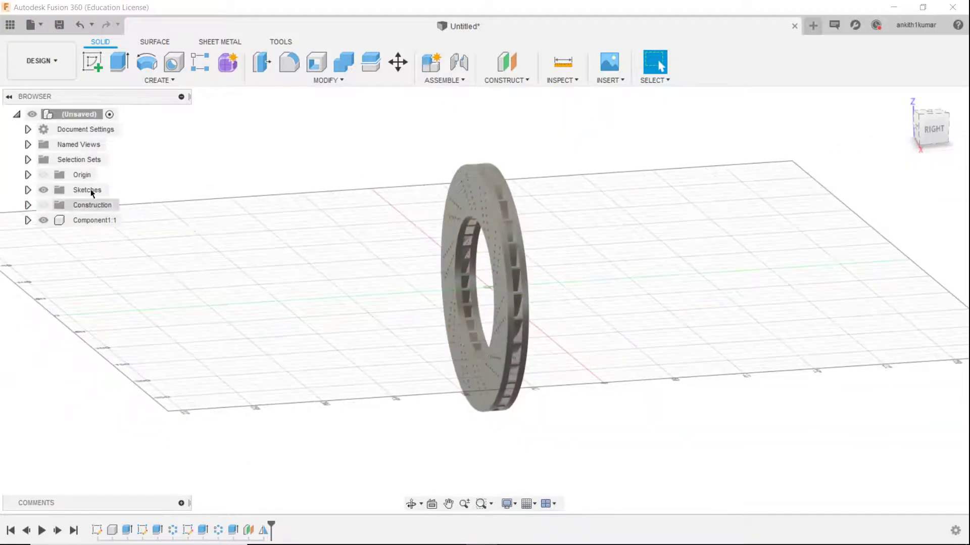
left_click(28, 220)
left_click(28, 220)
left_click(44, 219)
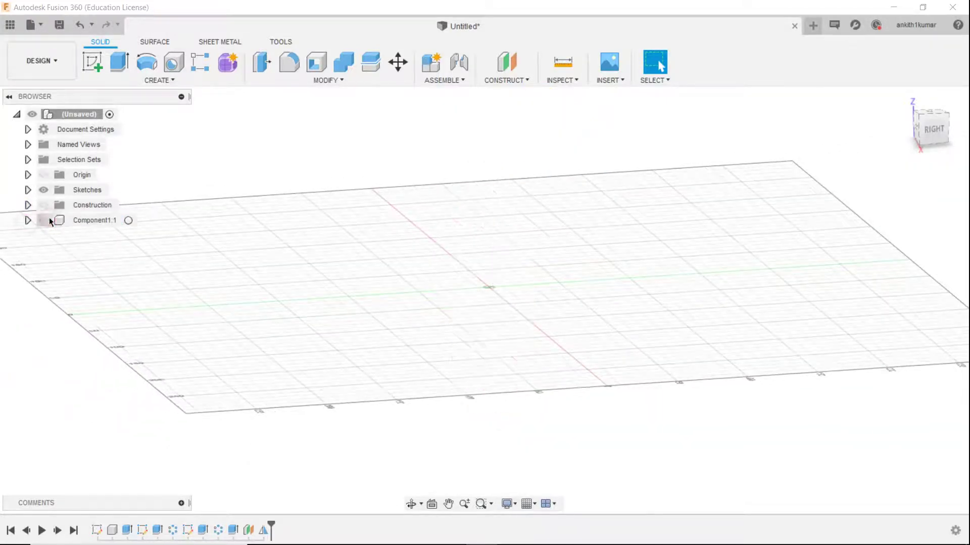
Create a sketch on the front (XZ) plane and draw a vertical line 49.719 mm upward from the origin.
left_click(93, 62)
left_click(506, 255)
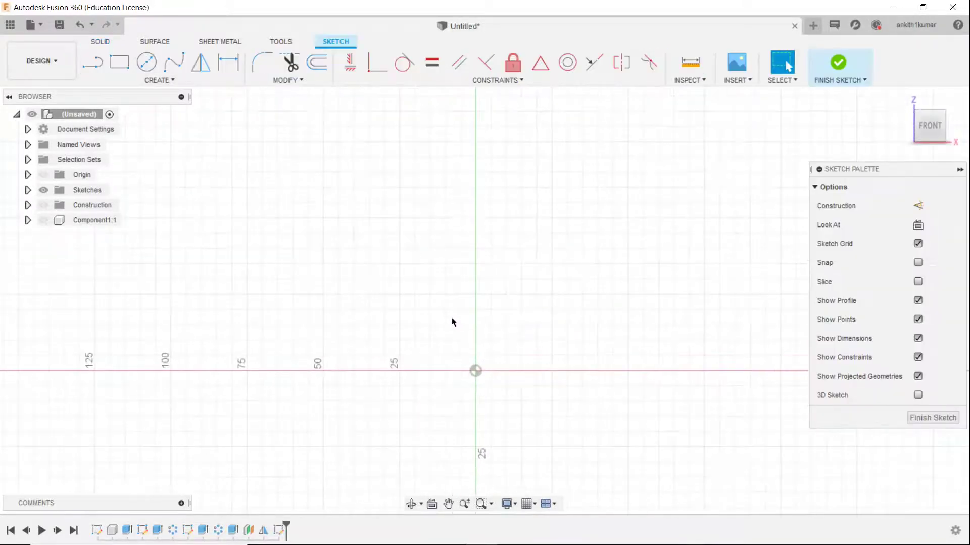
left_click(94, 62)
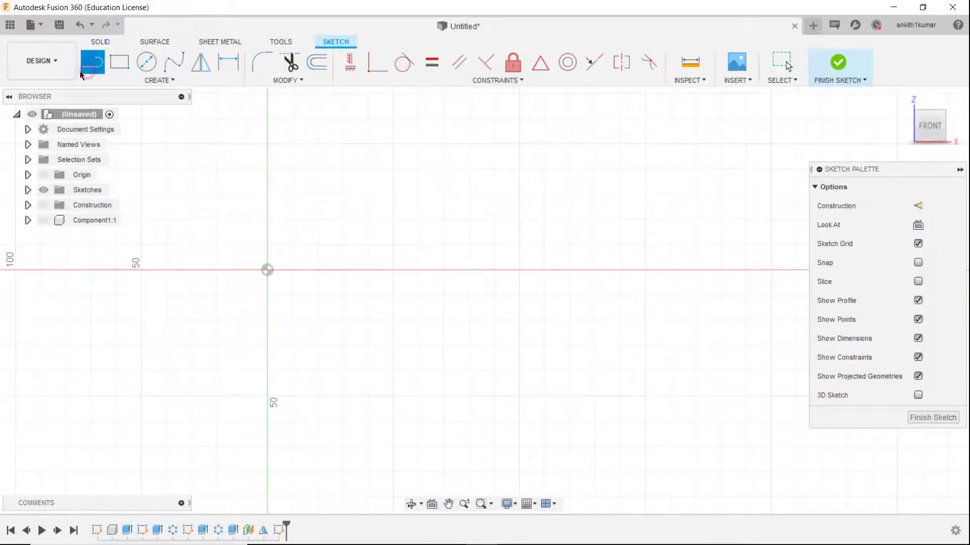
left_click(267, 269)
middle_click_drag(268, 209, 346, 301)
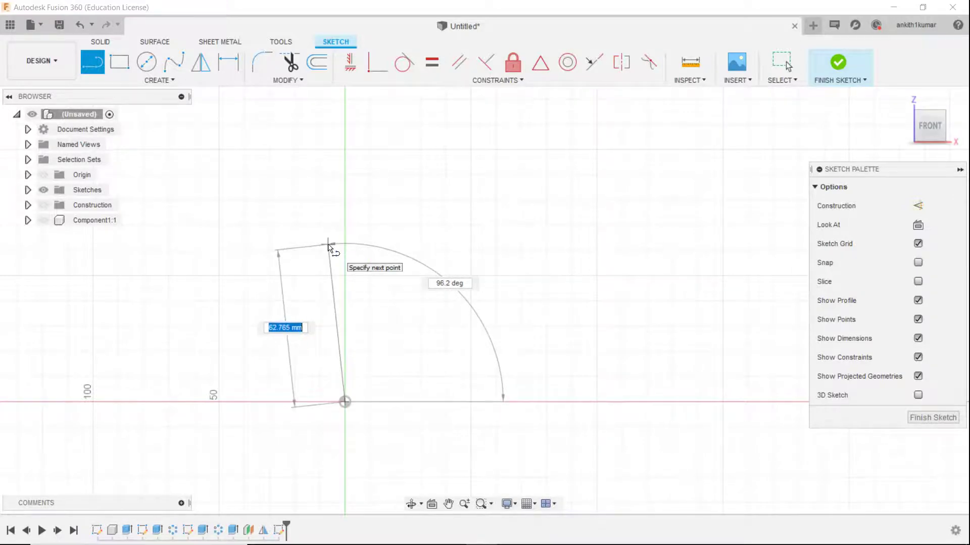
type("49")
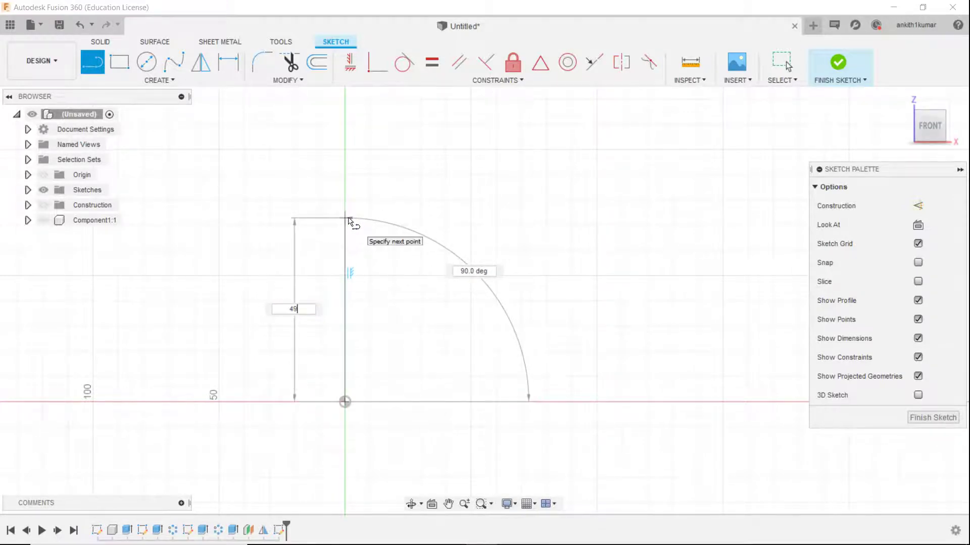
type(".1719")
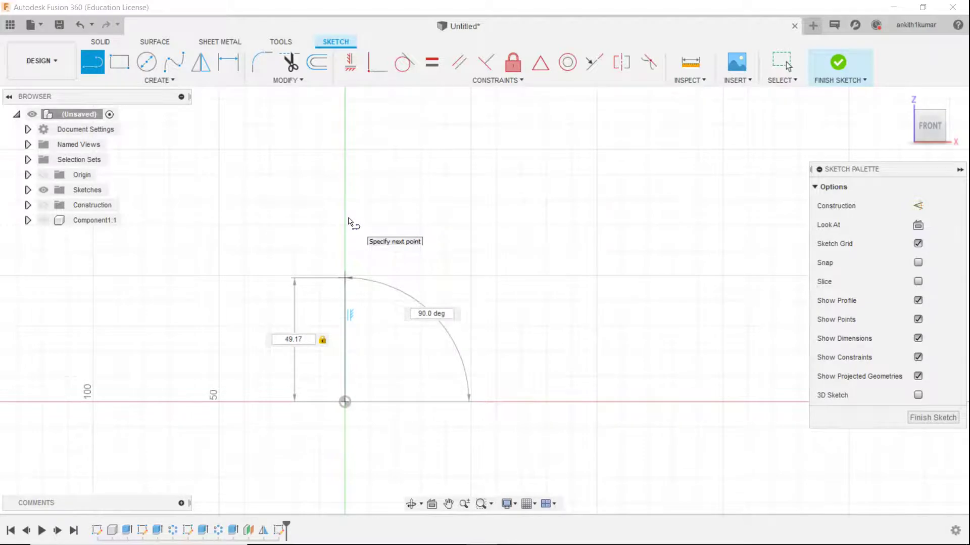
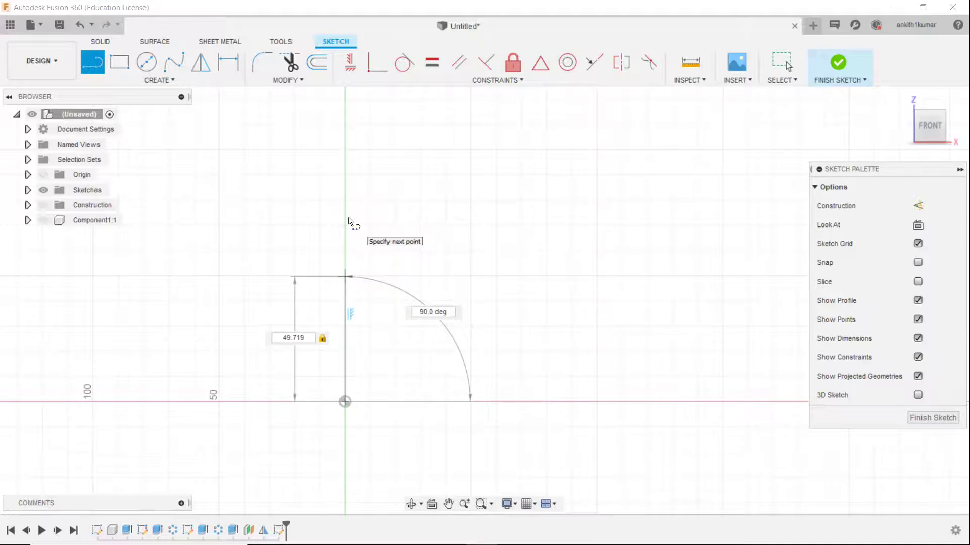
key("Return")
key("Escape")
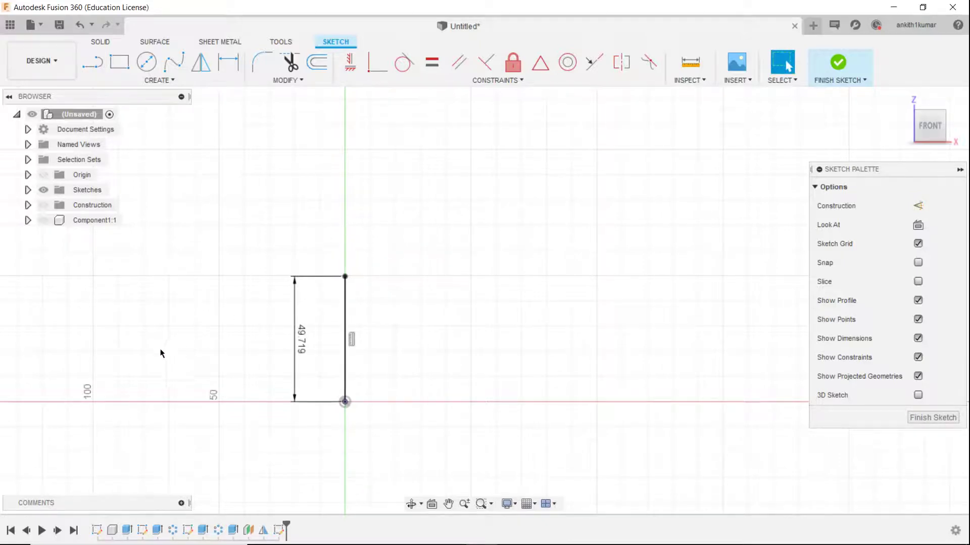
Draw a 5.135 mm line straight down from the upper end of the 49.719 mm line, overlapping it.
scroll(409, 286, "up", 5)
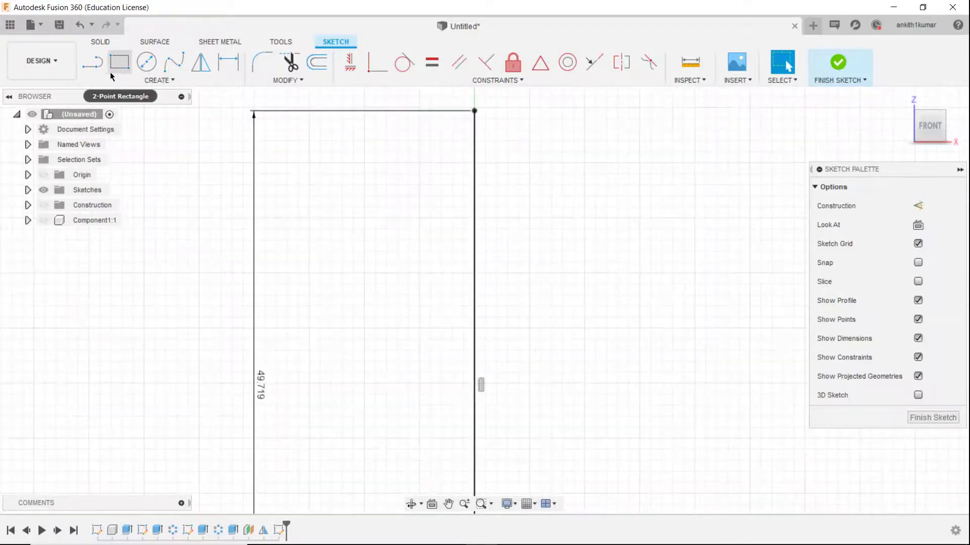
left_click(92, 62)
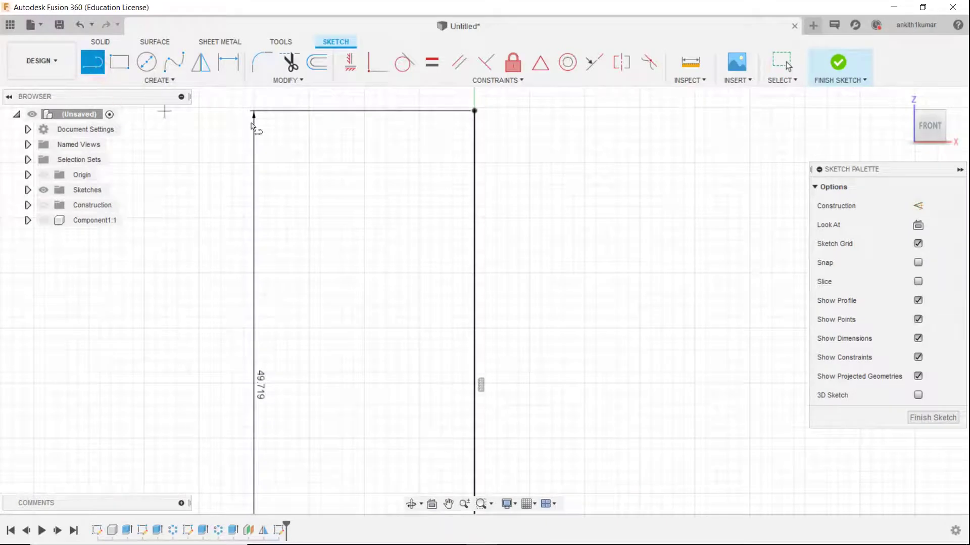
left_click(475, 112)
type("5.")
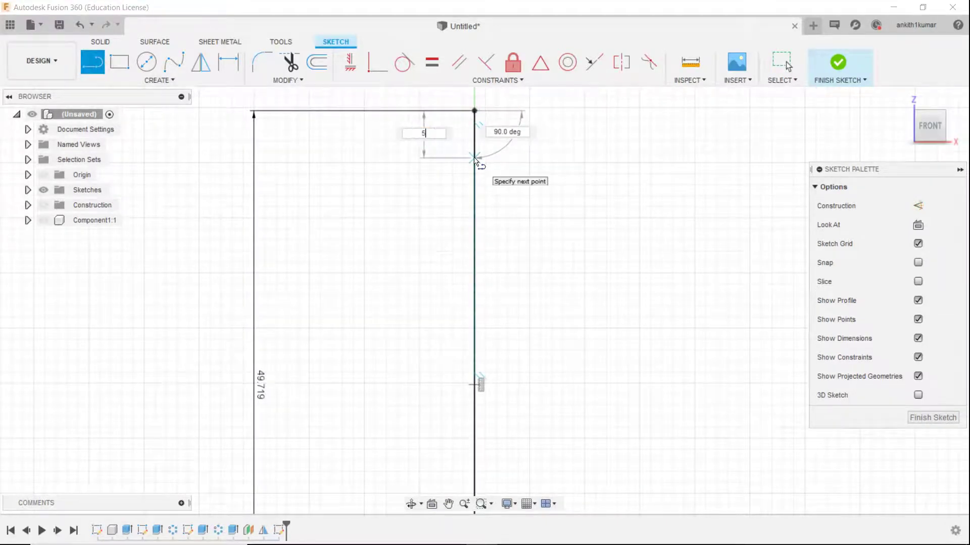
type("3")
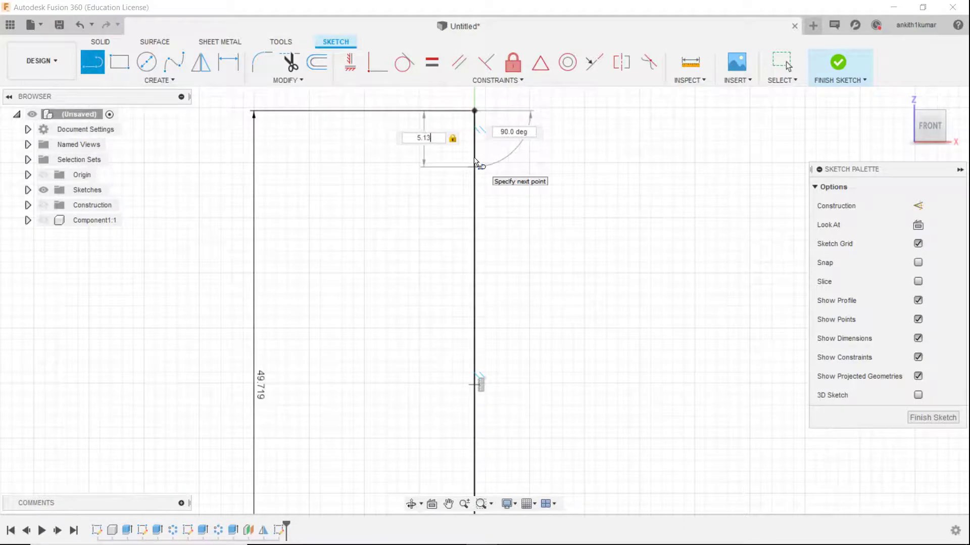
type("5")
key("Return")
key("Escape")
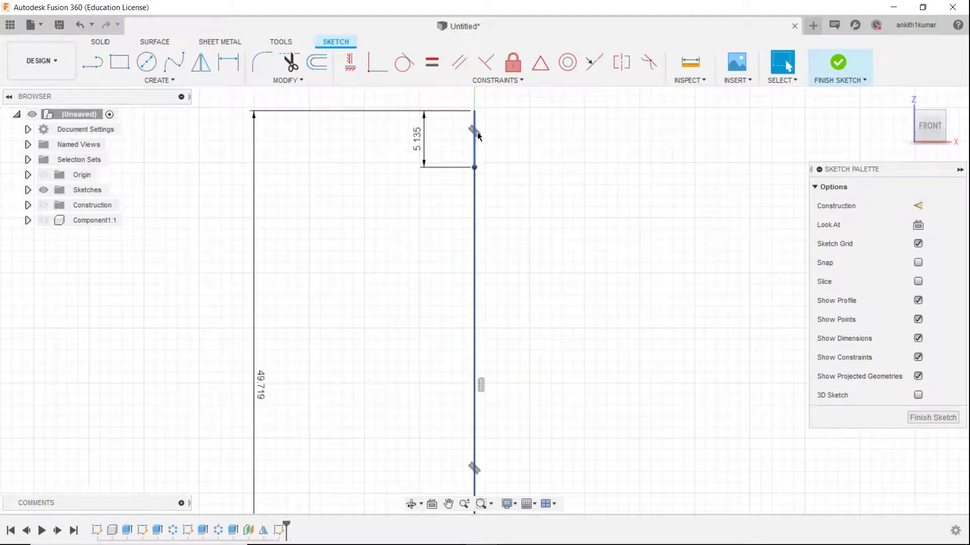
Draw a 1 mm horizontal line toward negative X from the upper end of the vertical line.
left_click(106, 66)
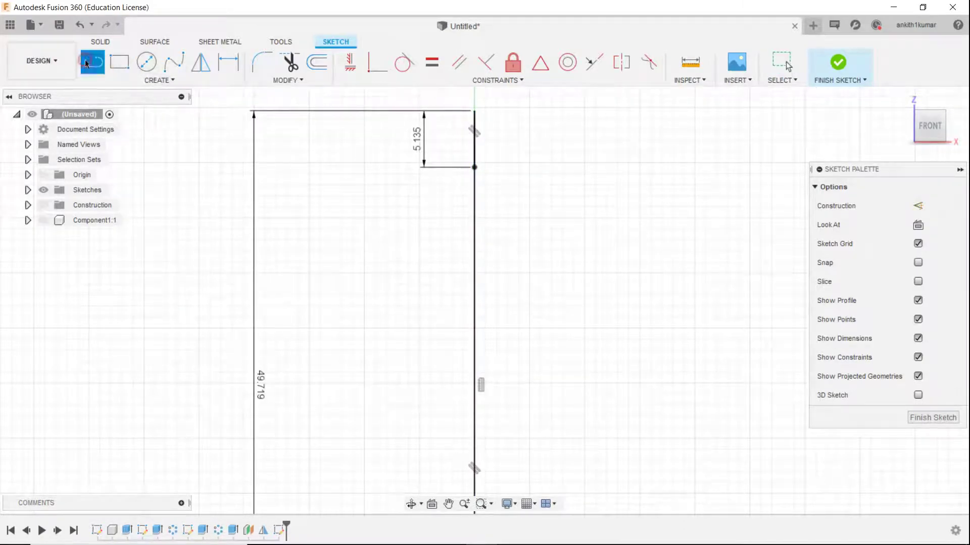
left_click(477, 111)
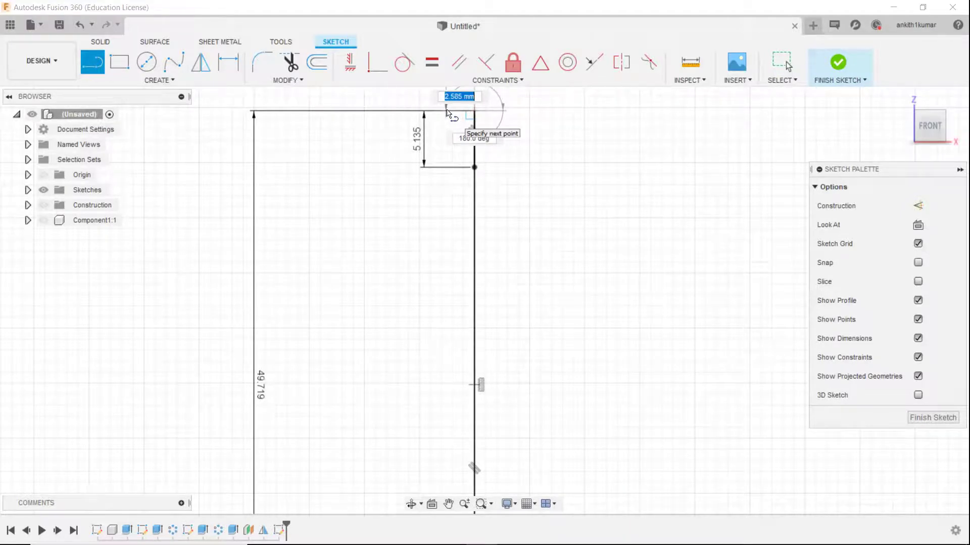
type("1")
key("Return")
scroll(447, 111, "up", 3)
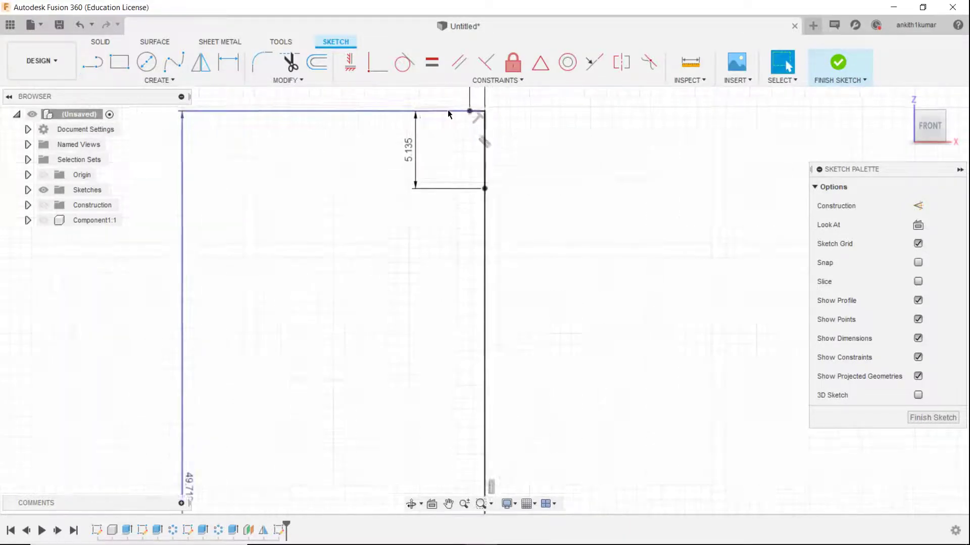
Draw a 2.691 mm vertical line downward from the free end of the 1 mm horizontal line.
left_click(92, 62)
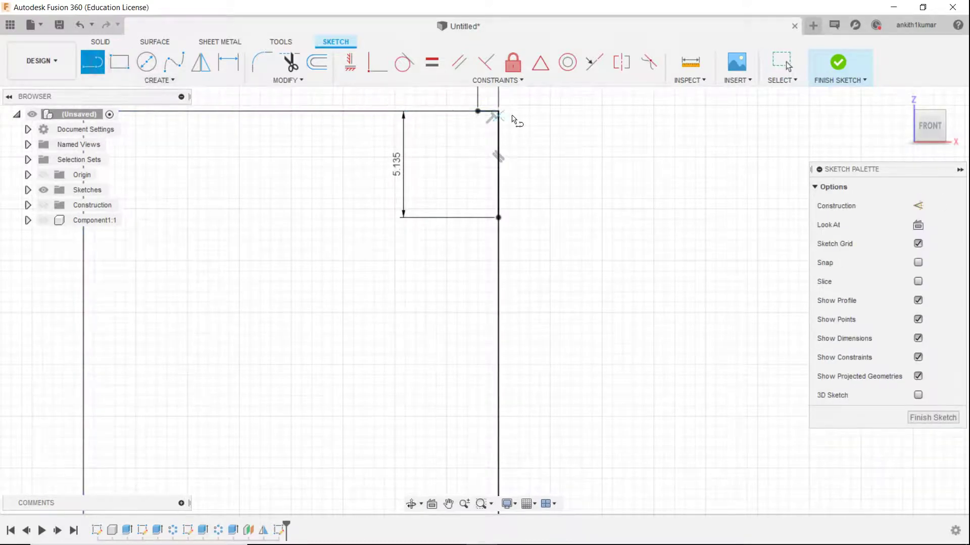
left_click(477, 111)
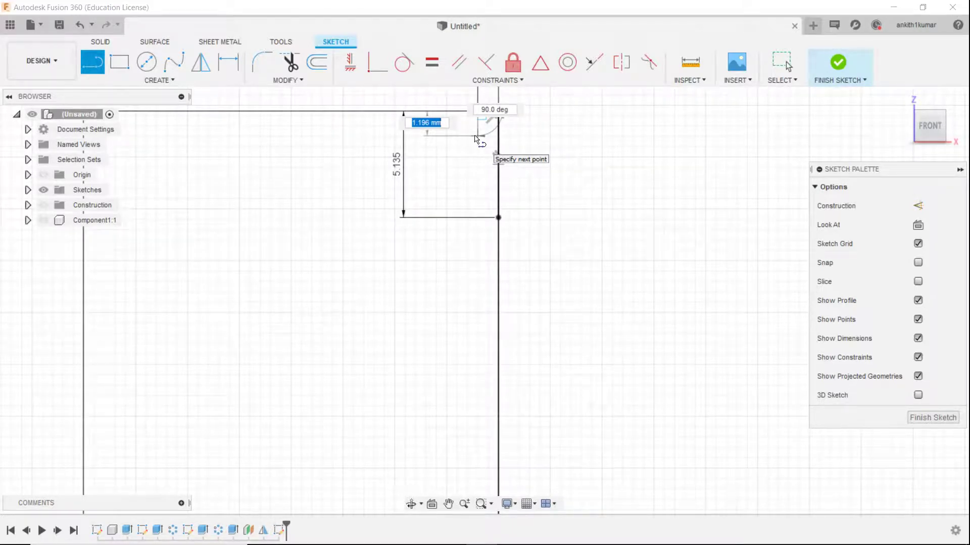
type("p")
key("Return")
key("Escape")
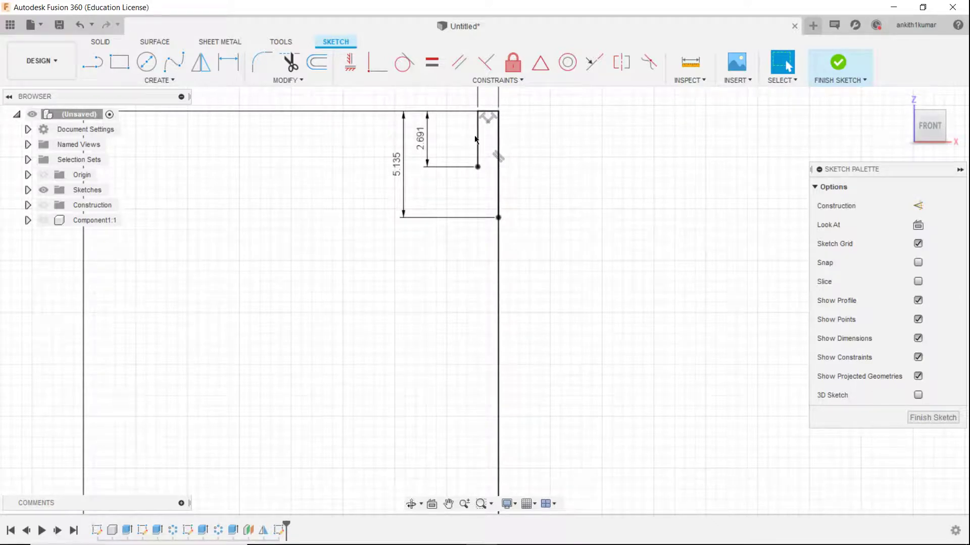
Draw a 0.5 mm horizontal line toward negative X from the lower end of the 2.691 mm line.
left_click(93, 61)
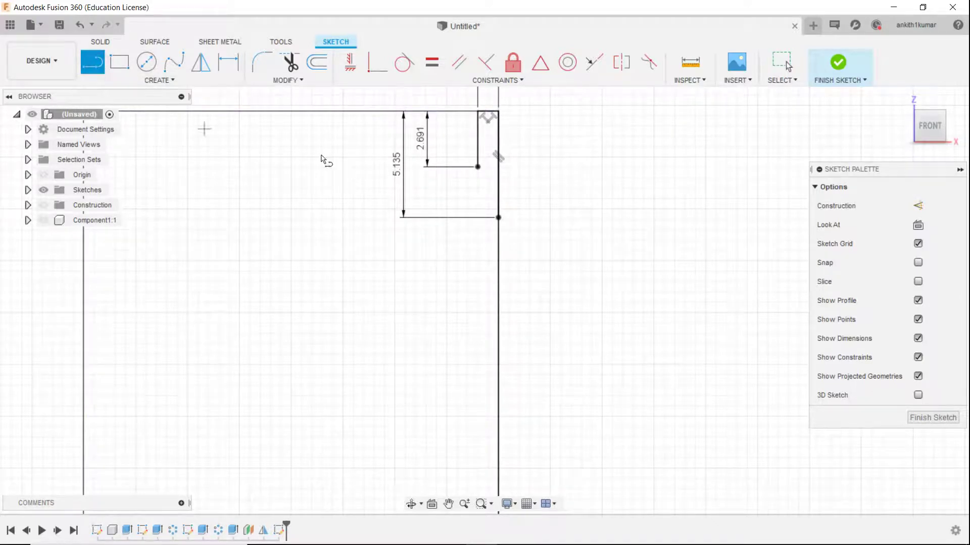
left_click(478, 165)
key("BackSpace")
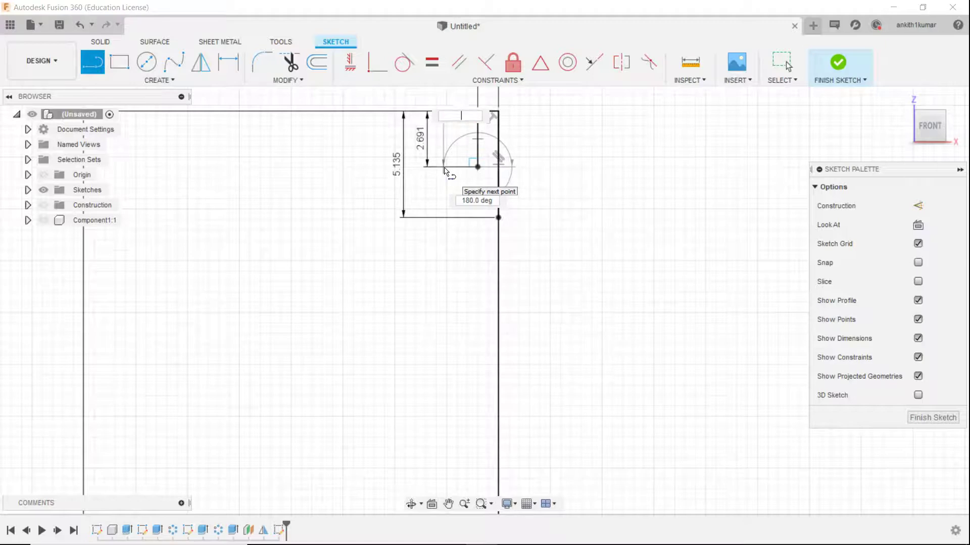
key("Tab")
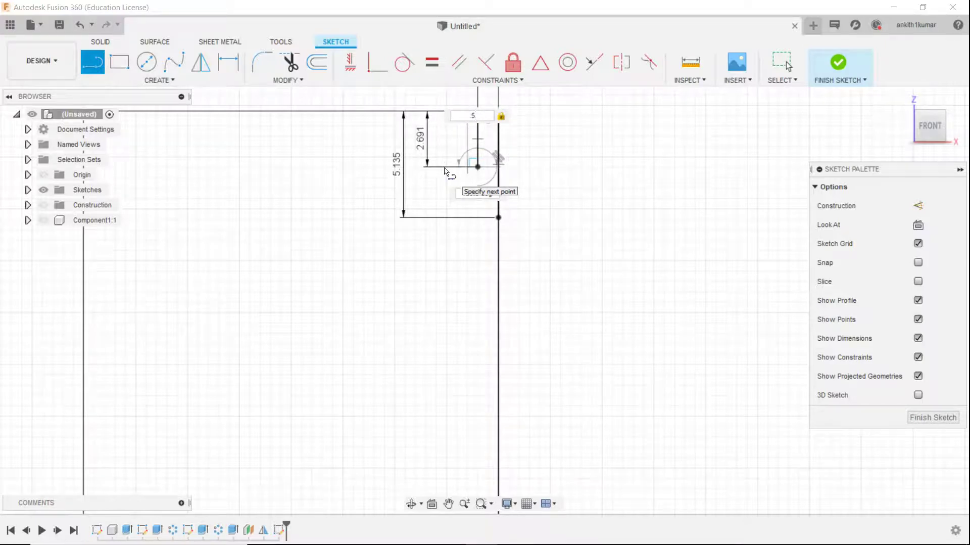
key("Return")
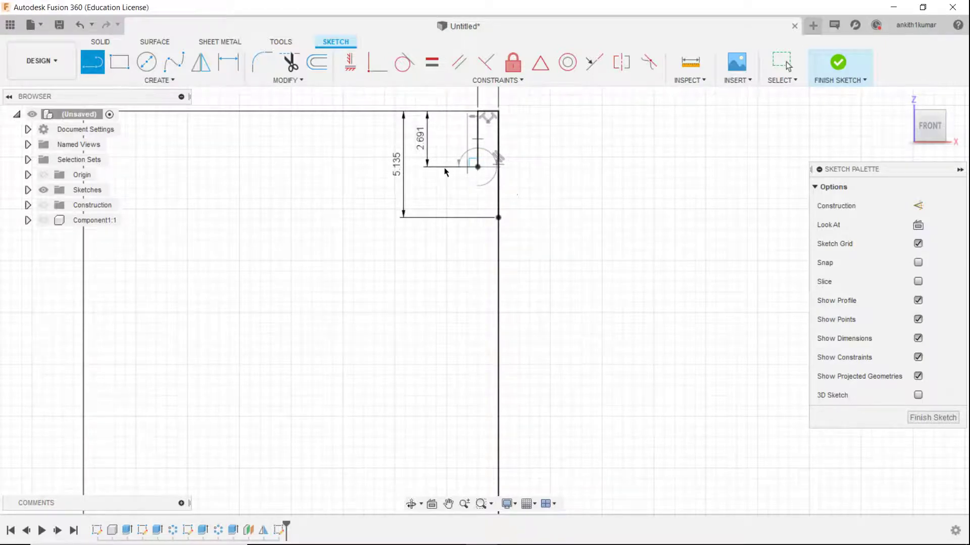
key("Escape")
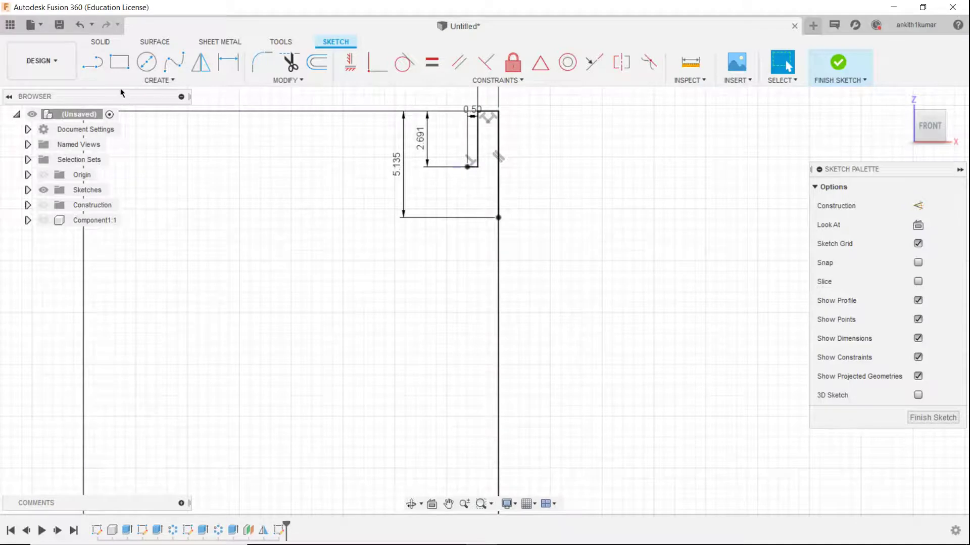
Draw a 0.769 mm vertical line downward from the free end of the 0.5 mm line.
left_click(92, 62)
left_click(466, 174)
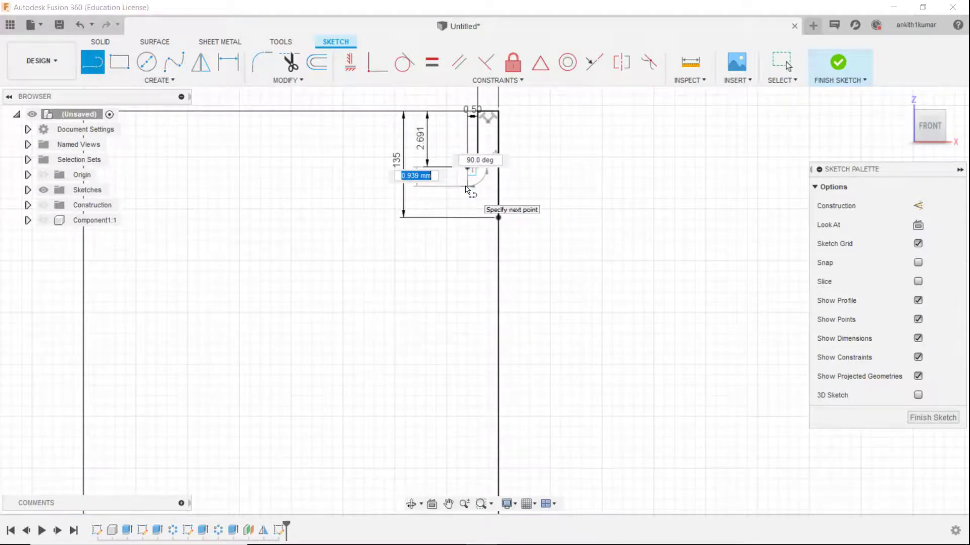
key("BackSpace")
type("769")
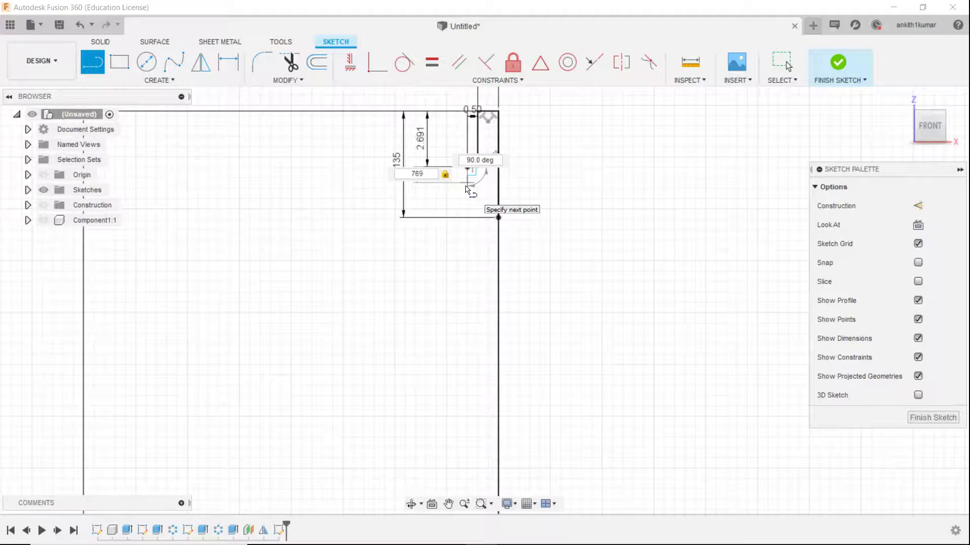
key("Return")
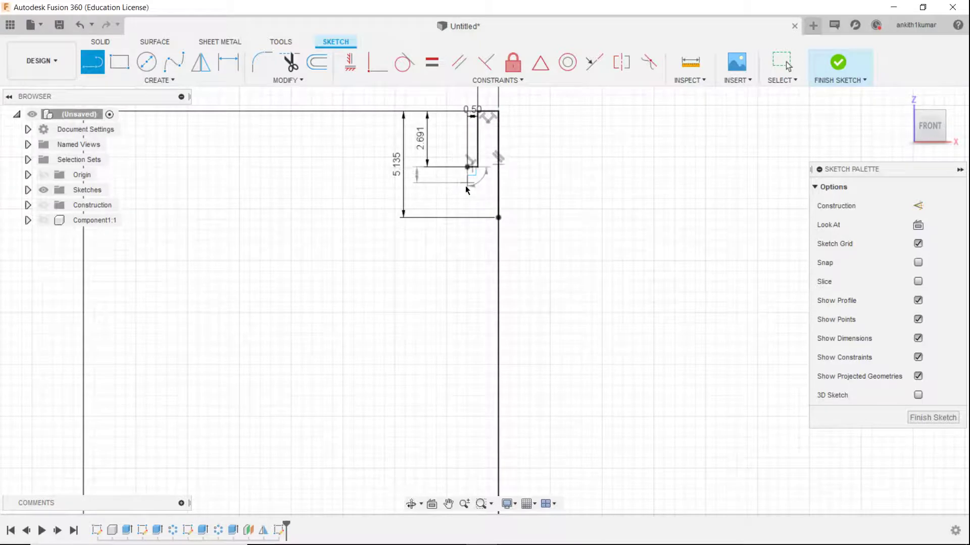
key("Escape")
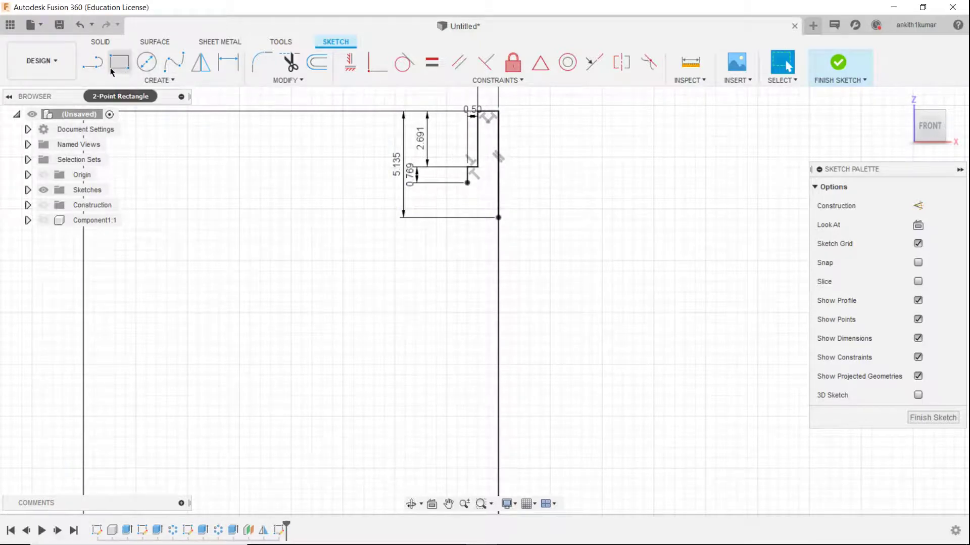
Draw a horizontal reference line toward negative X from the lower end of the 0.769 mm line.
left_click(92, 61)
left_click_drag(467, 183, 270, 183)
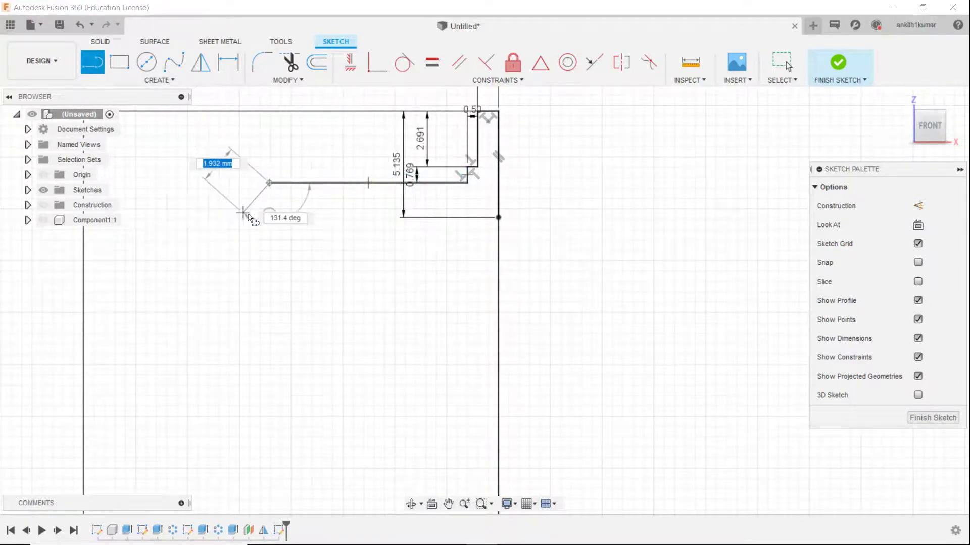
key("Escape")
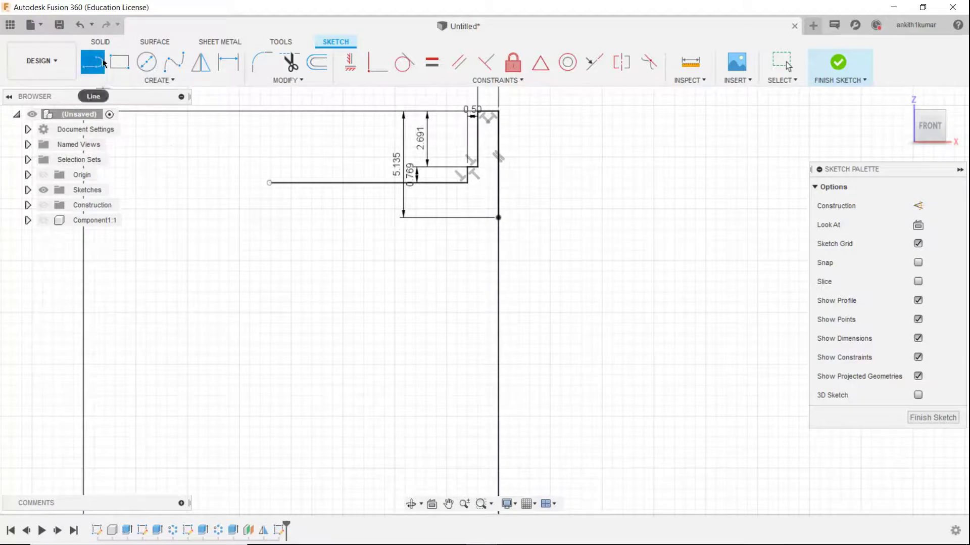
Draw a 14 mm line sloping down toward negative X from the lower end of the 0.769 mm line.
left_click(466, 183)
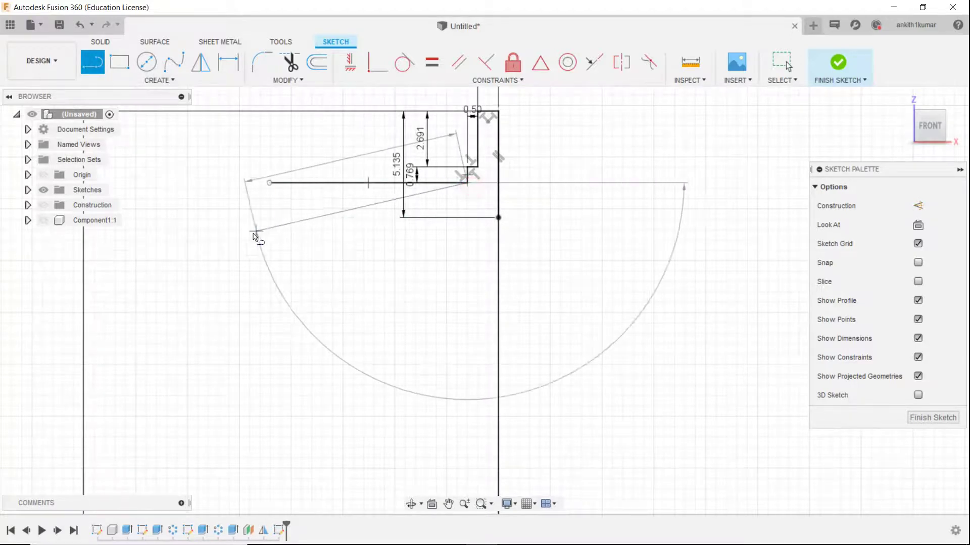
type("14")
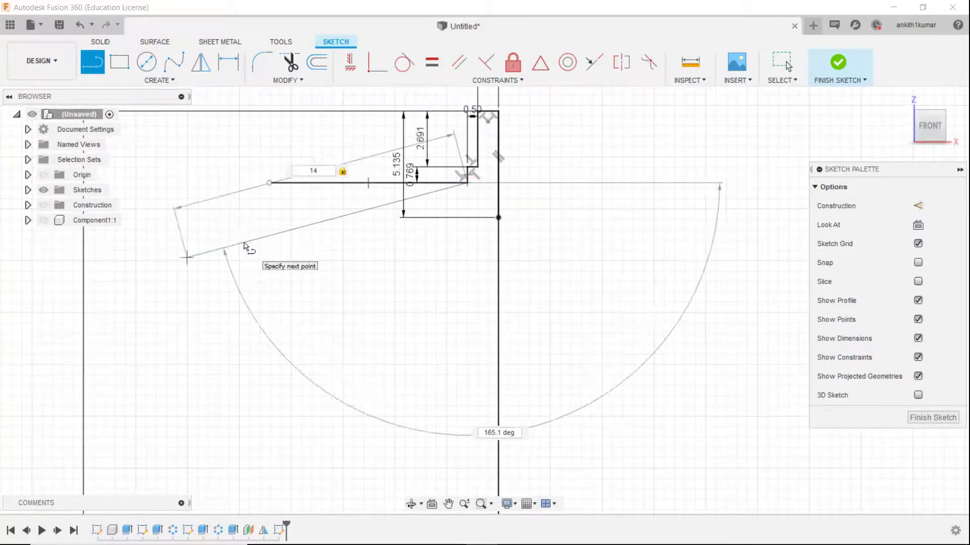
key("Return")
key("Escape")
Dimension the angle between the horizontal reference line and the sloping 14 mm line as 2 degrees.
left_click(229, 62)
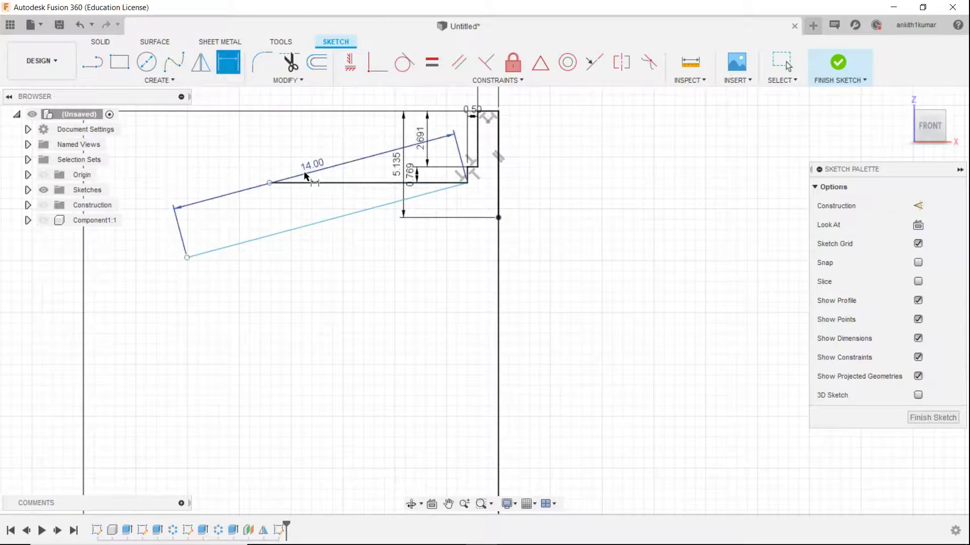
left_click(323, 183)
left_click(318, 222)
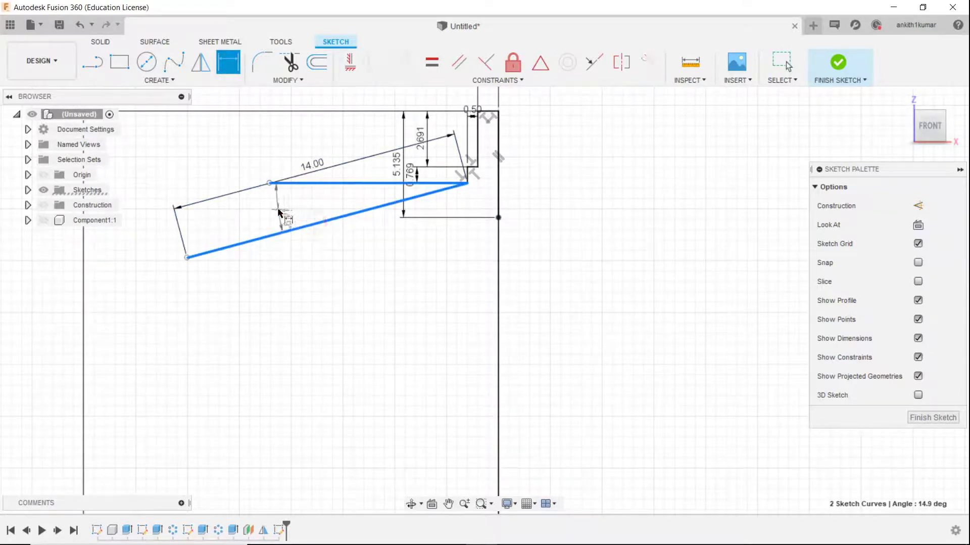
left_click(277, 211)
type("2")
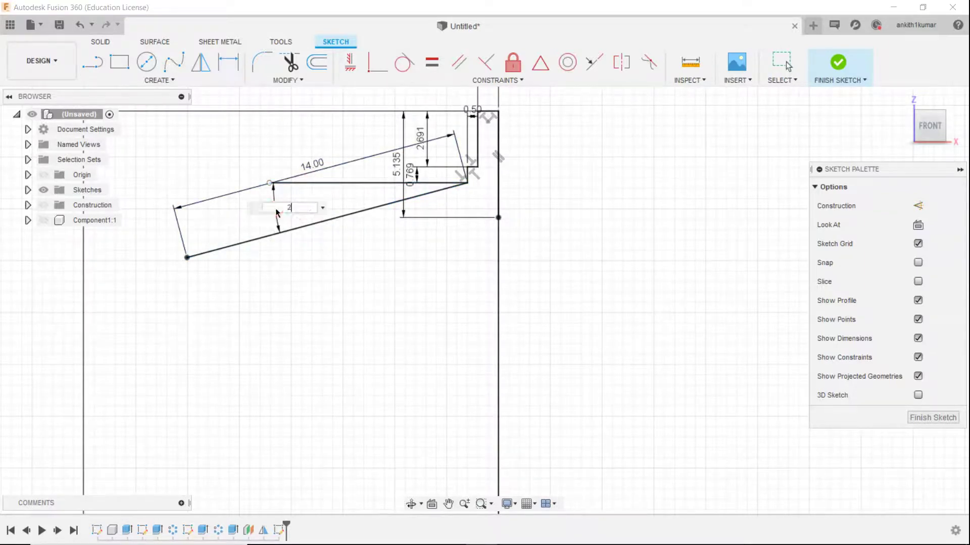
key("Return")
Draw a sloping line about 16.4 mm long toward negative X from the lower end of the 5.135 mm line.
scroll(275, 207, "up", 1)
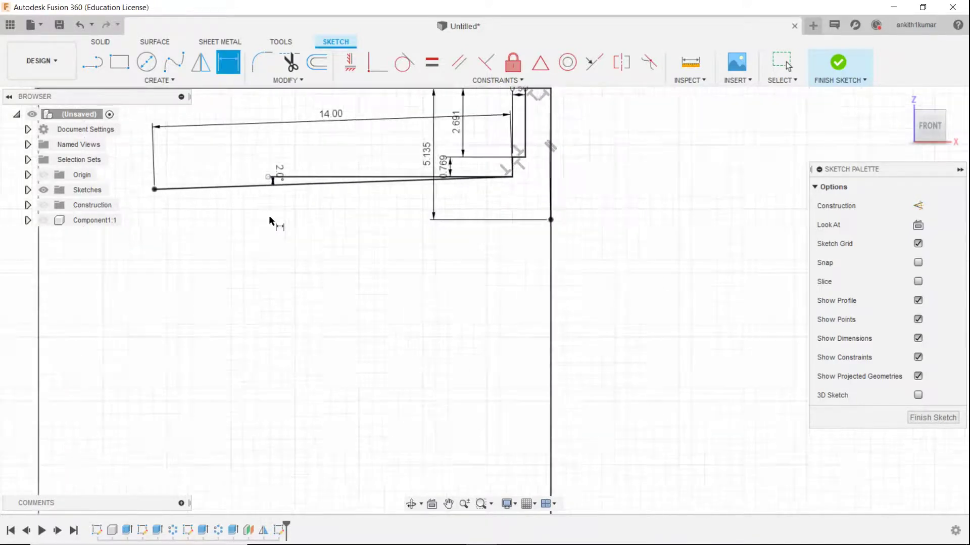
scroll(268, 216, "down", 1)
left_click(92, 61)
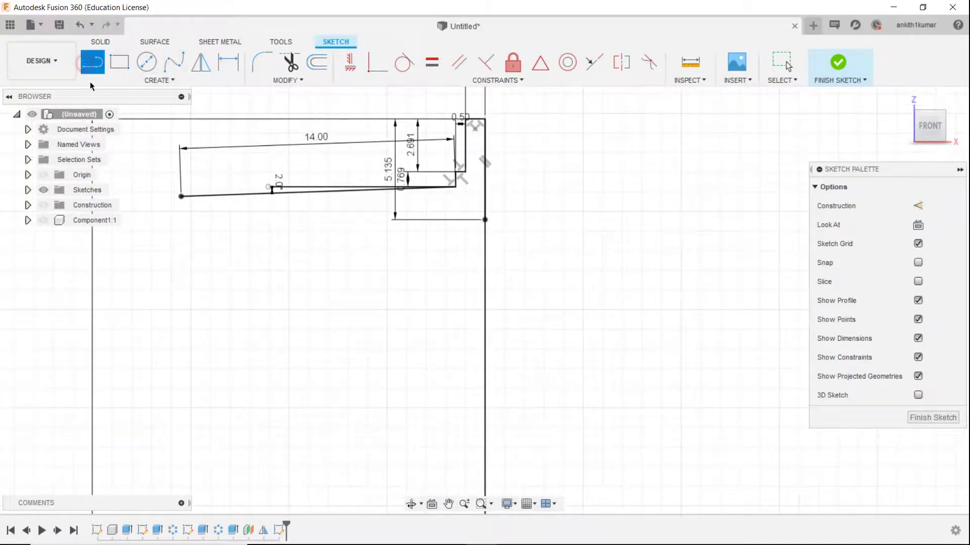
left_click(485, 219)
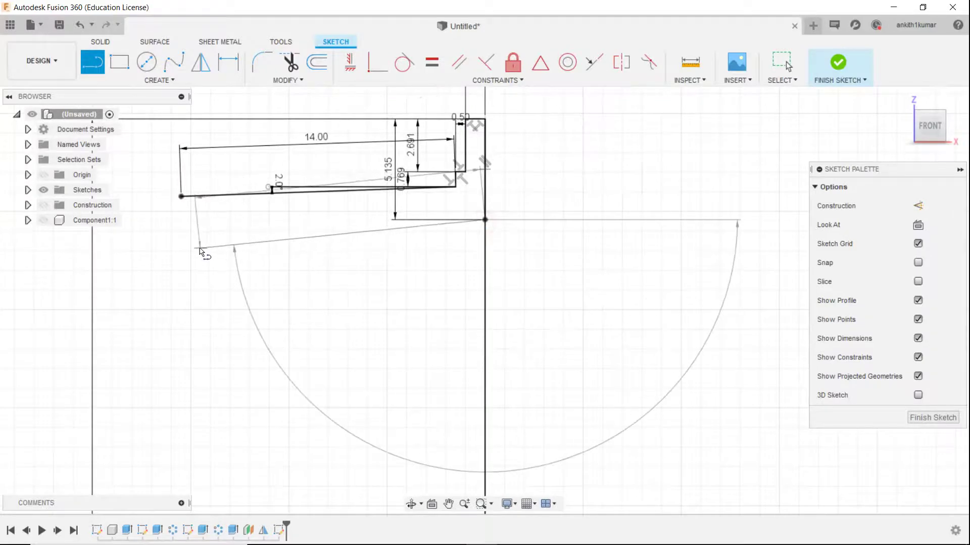
left_click(165, 247)
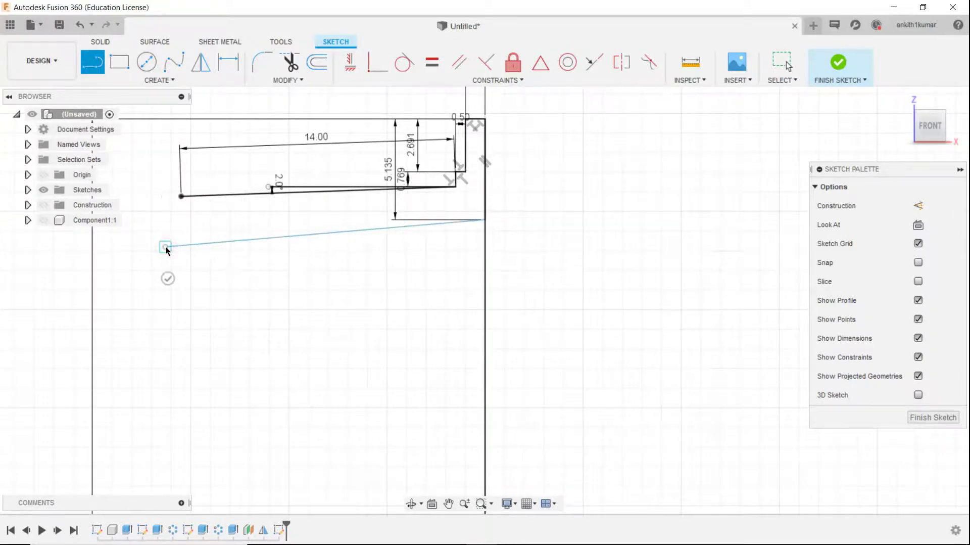
Dimension the horizontal extent of the lower sloping line as 14 mm.
left_click(229, 61)
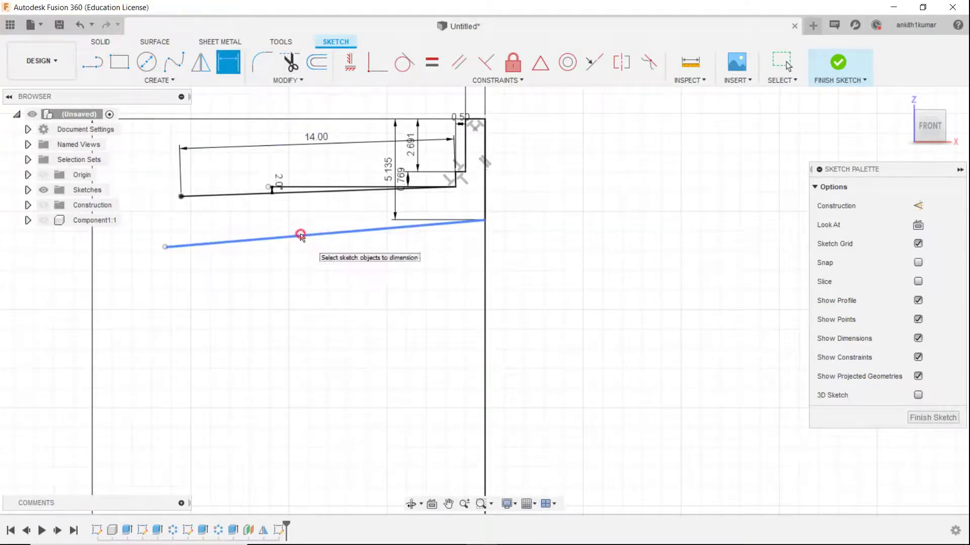
left_click(300, 235)
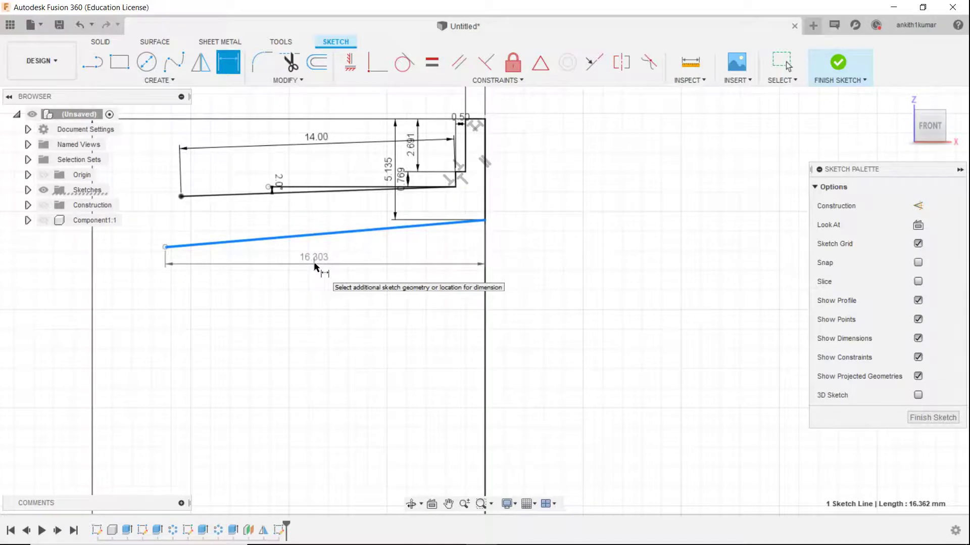
left_click(314, 261)
type("14")
key("Return")
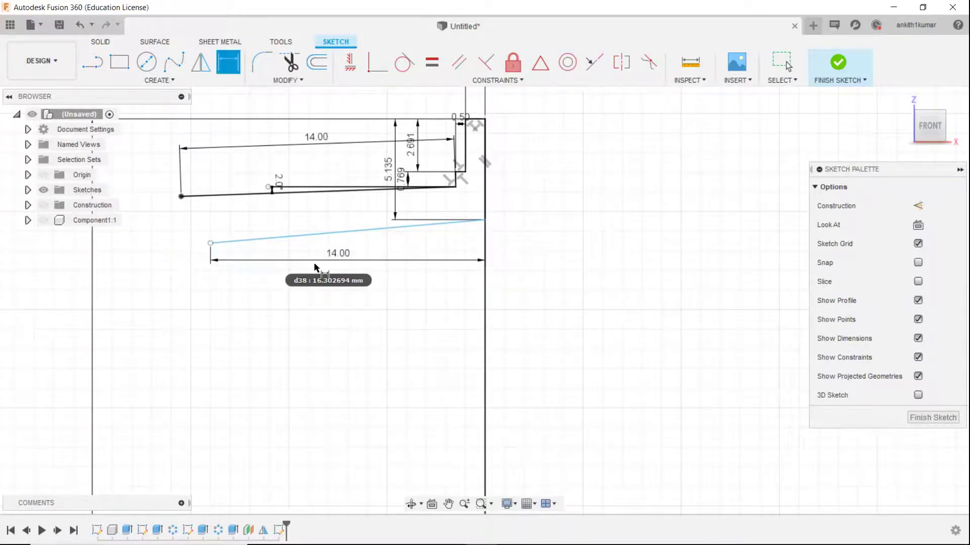
Apply a Parallel constraint between the lower and upper sloping lines.
left_click(455, 63)
left_click(336, 232)
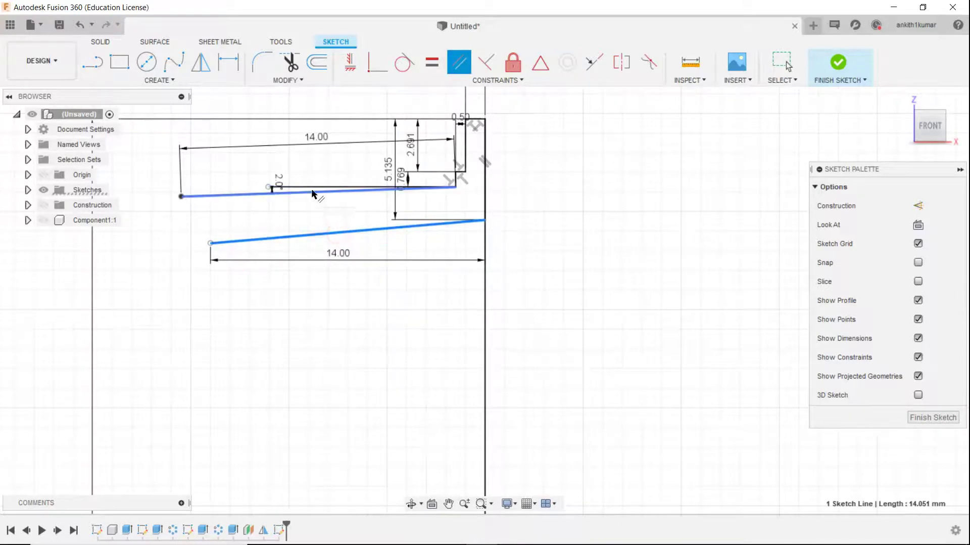
left_click(312, 194)
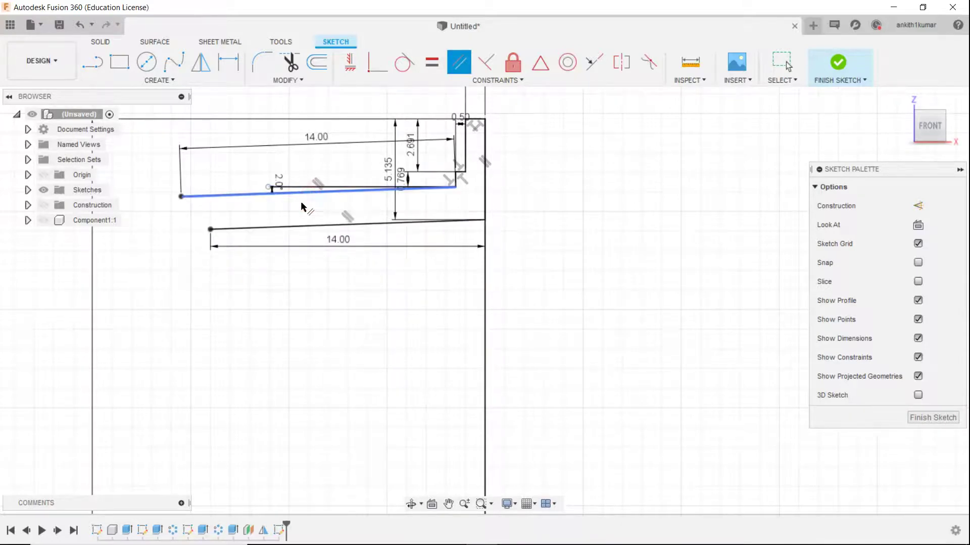
right_click(633, 191)
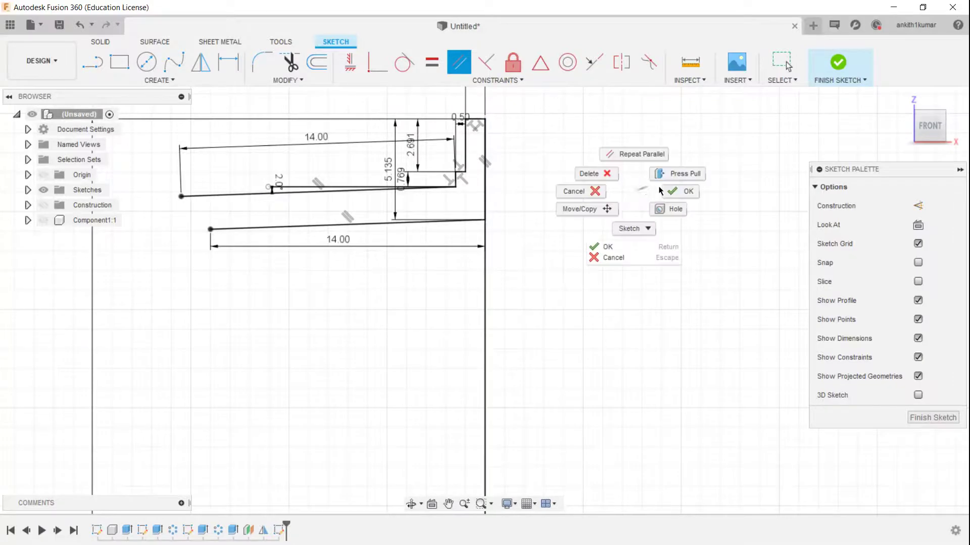
left_click(669, 190)
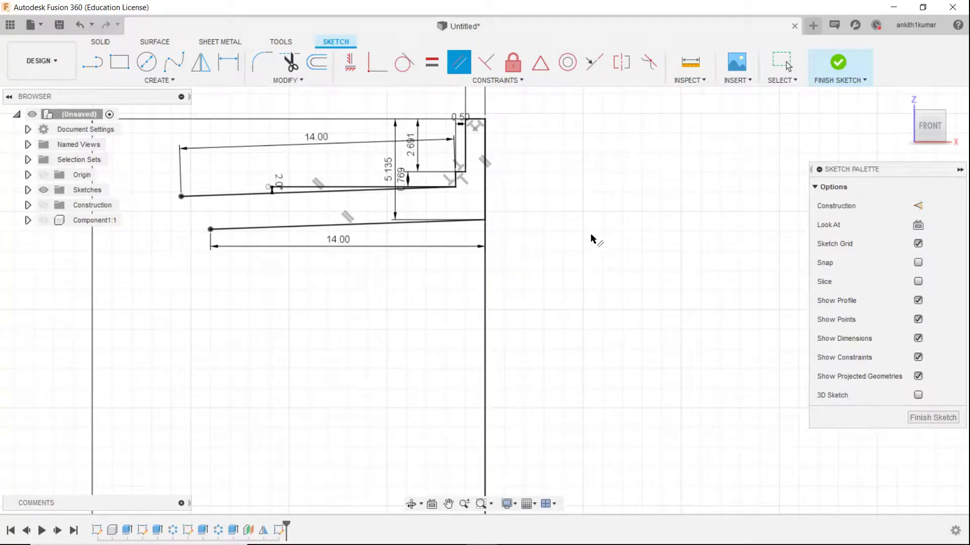
Draw a horizontal base line from the origin toward negative X, extending beyond the free ends of both sloping lines.
scroll(591, 234, "down", 5)
middle_click_drag(602, 281, 508, 162)
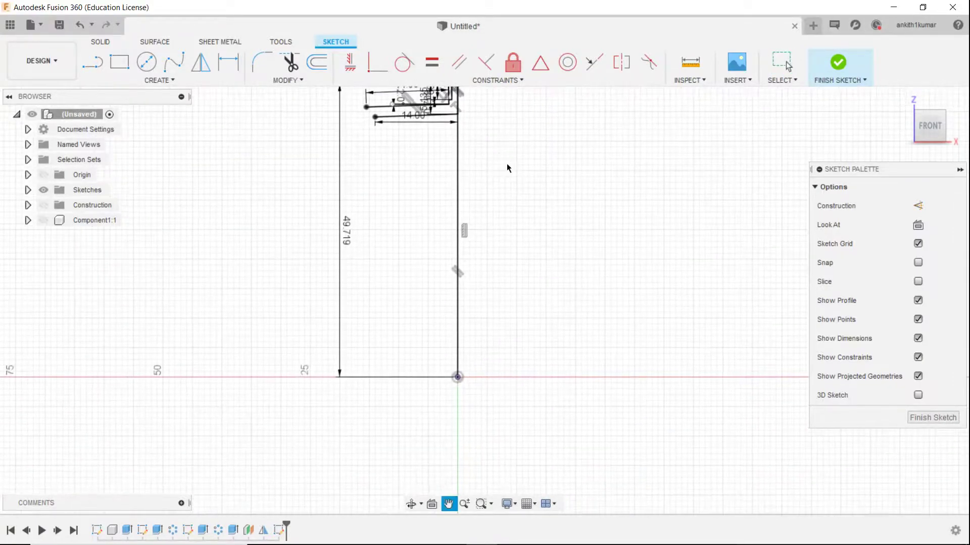
key("l")
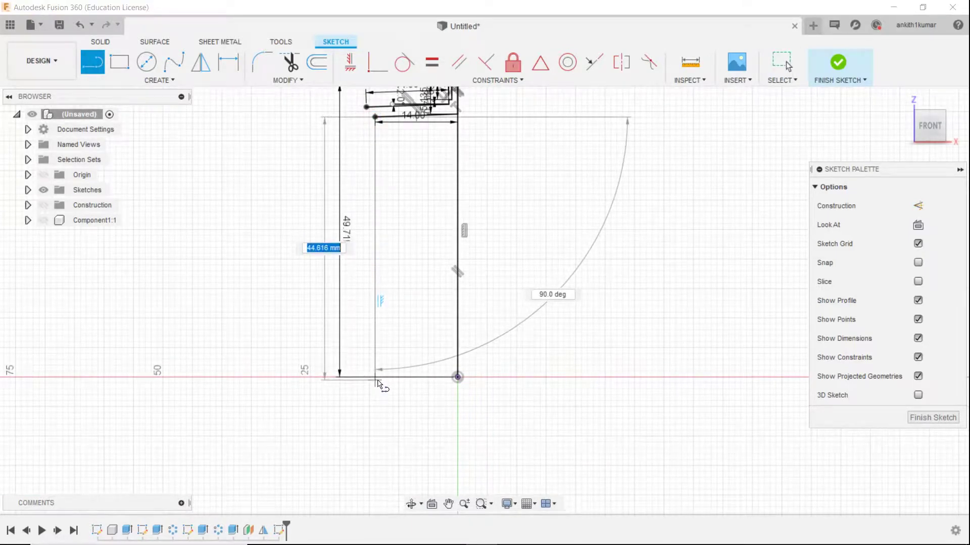
scroll(377, 377, "up", 3)
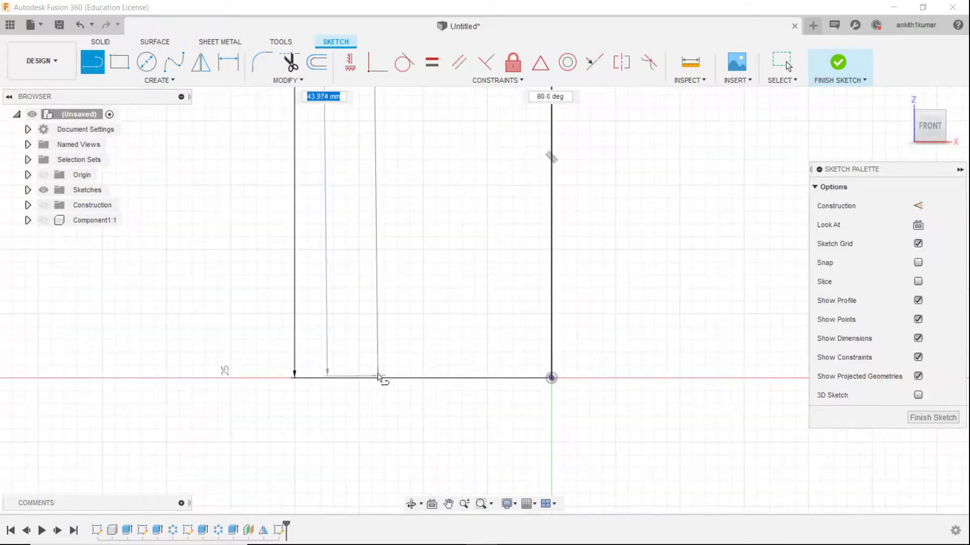
left_click(543, 381)
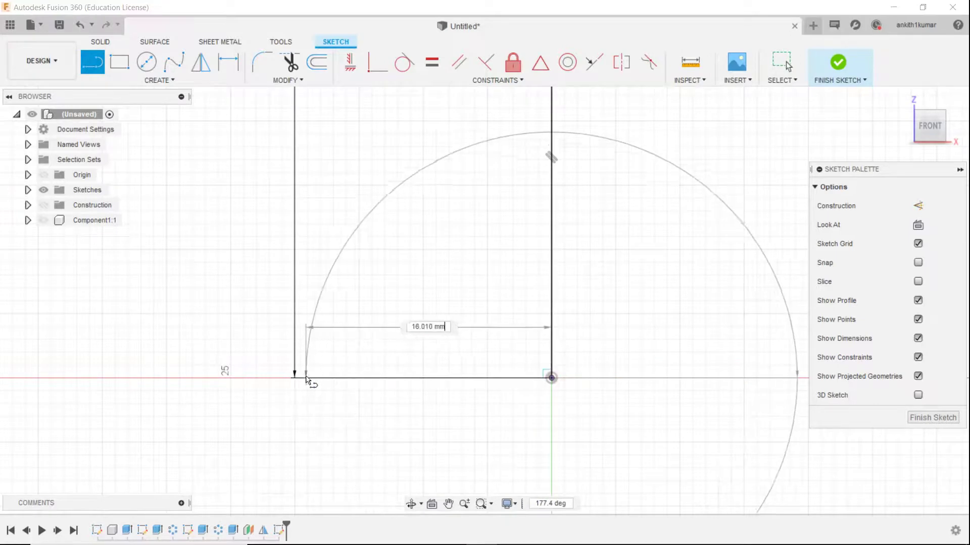
left_click(289, 378)
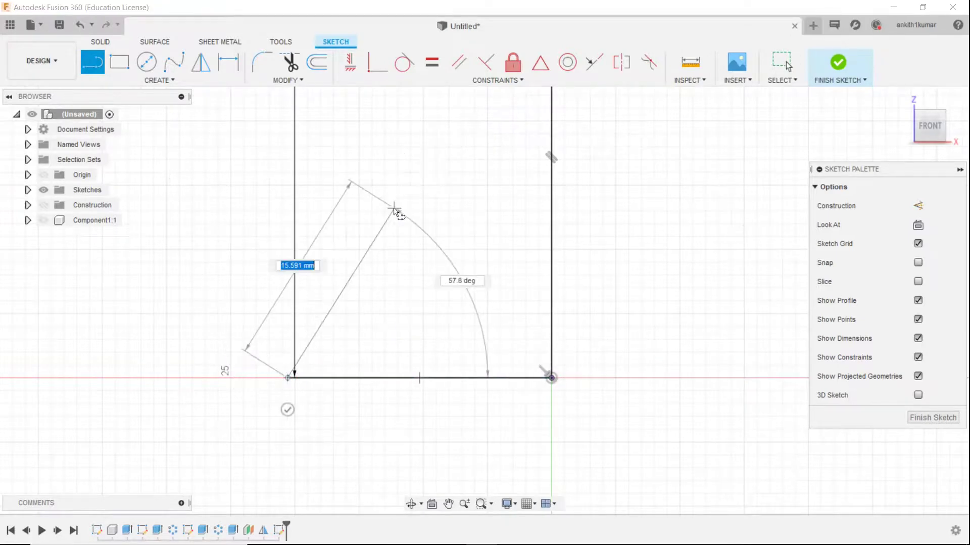
key("Escape")
Draw a vertical line from the free end of the lower sloping line down to the horizontal base line.
scroll(394, 210, "down", 2)
middle_click_drag(394, 210, 337, 353)
left_click(101, 66)
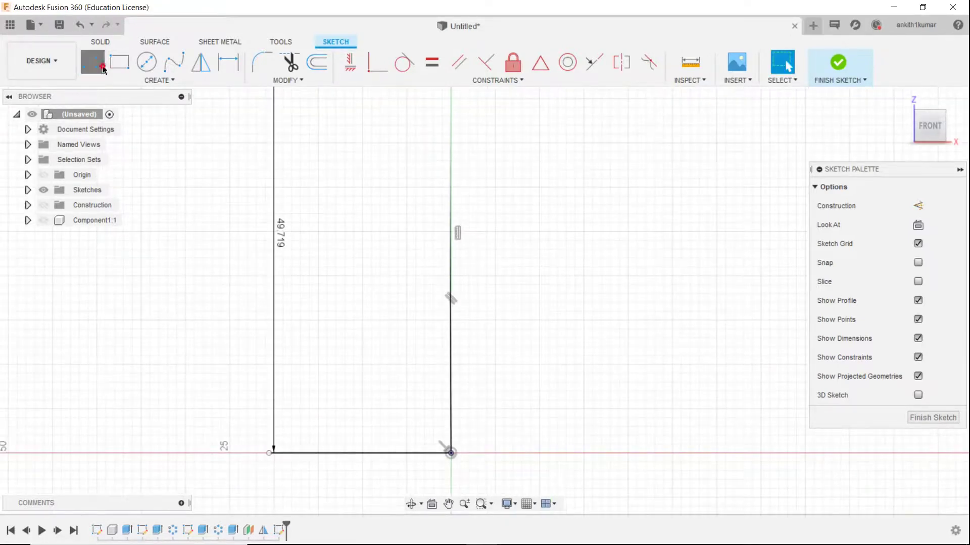
scroll(352, 182, "down", 3)
left_click(344, 157)
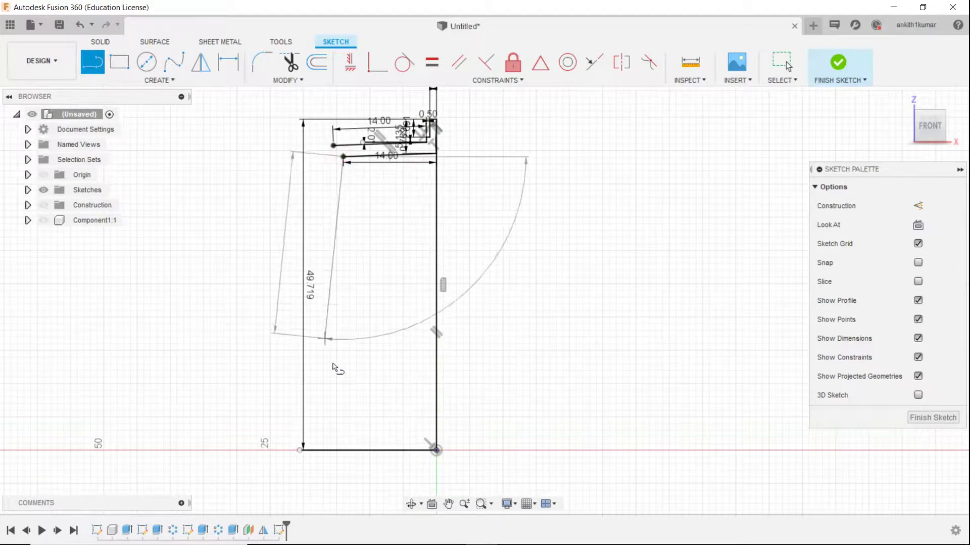
left_click(344, 449)
Draw a vertical line from the free end of the upper sloping line down to the horizontal base line.
left_click(333, 146)
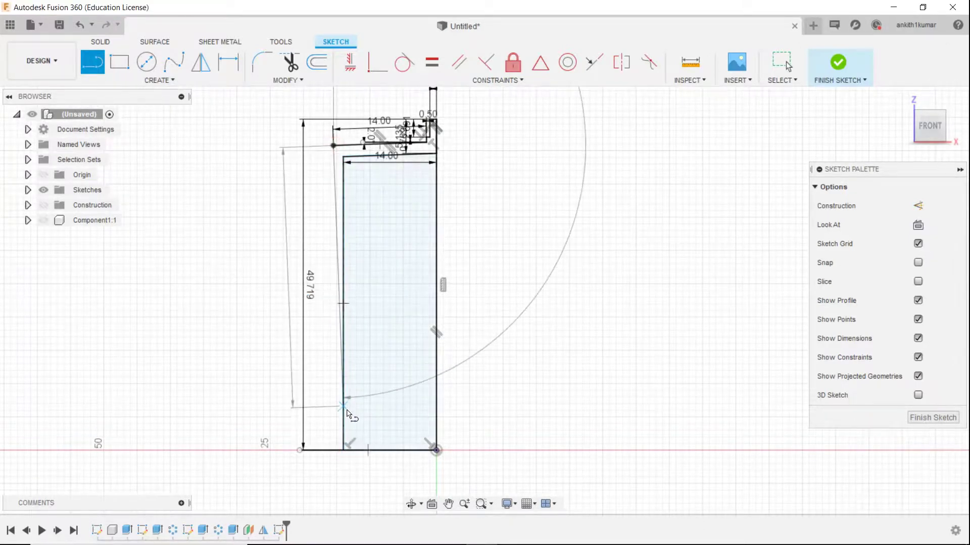
left_click(333, 449)
right_click(495, 235)
left_click(538, 248)
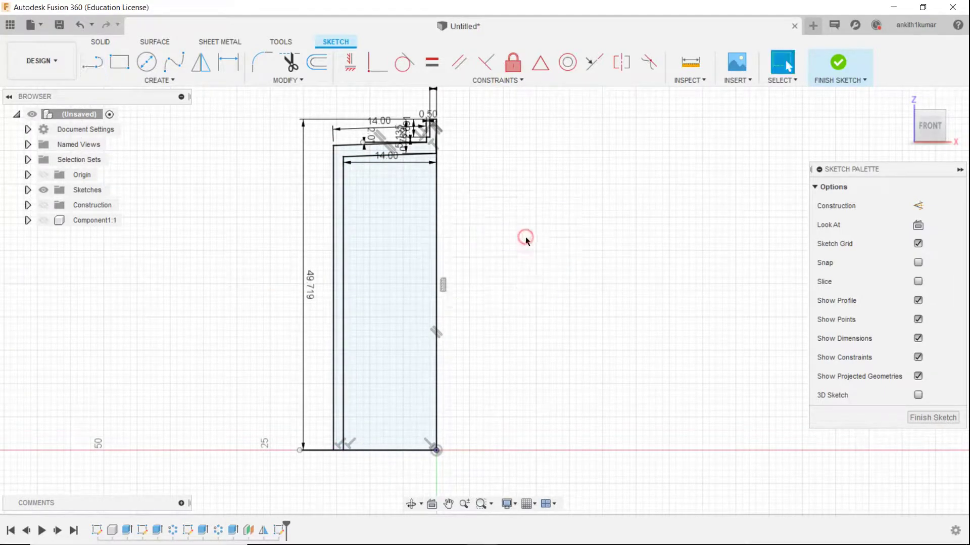
Hide the sketch dimensions and constraints, and delete the leftover horizontal line beside the upper sloping line.
left_click(918, 357)
left_click(918, 338)
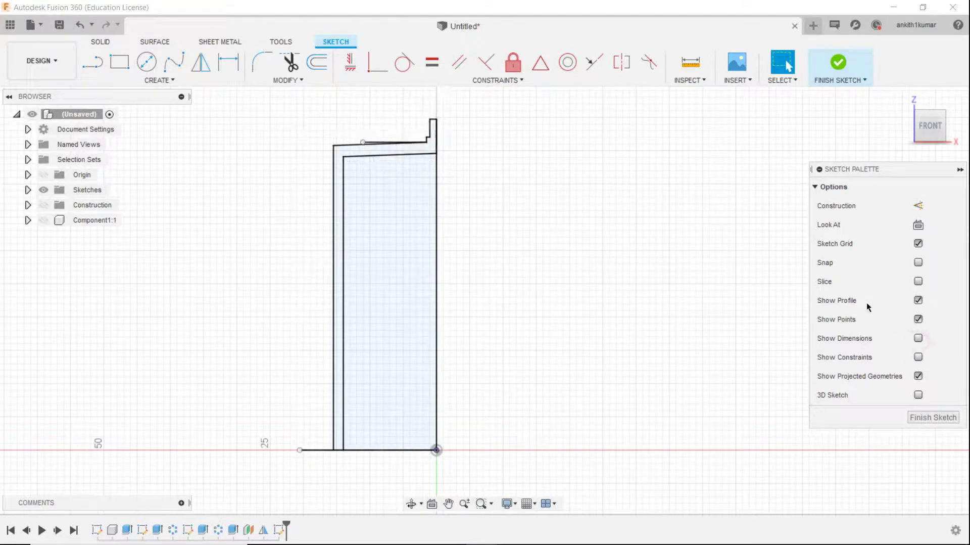
scroll(399, 149, "up", 6)
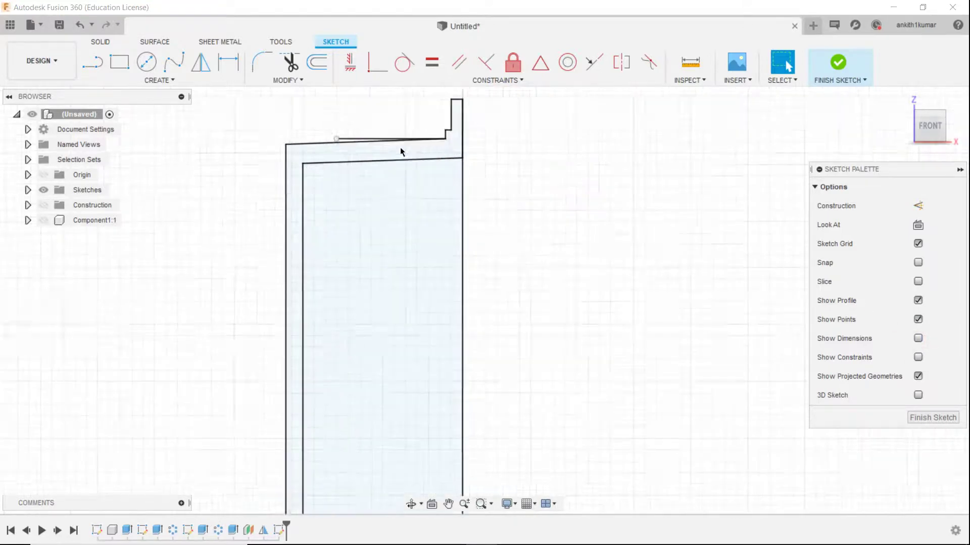
right_click(371, 142)
left_click(337, 121)
scroll(593, 195, "down", 2)
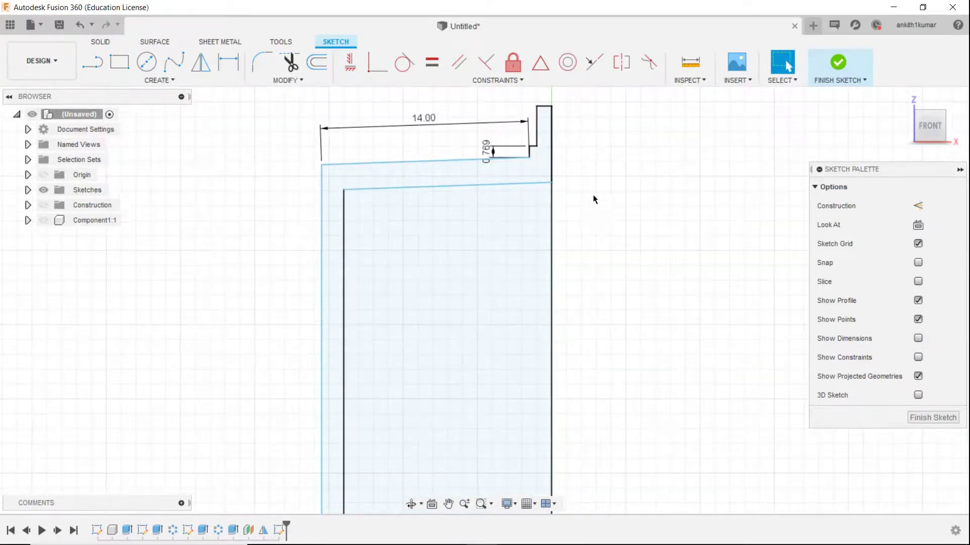
left_click(917, 343)
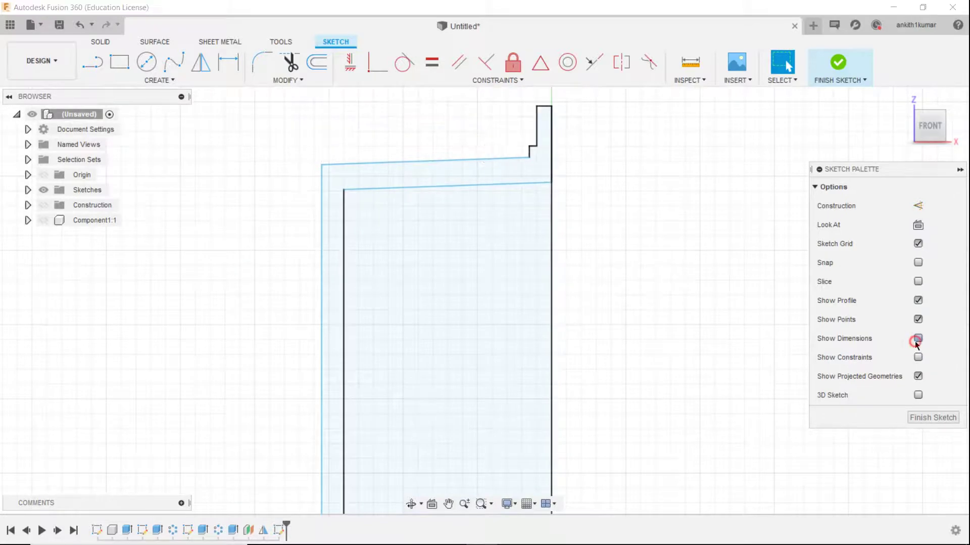
Finish the sketch and revolve the thin stepped outer profile 360 degrees about the horizontal base line as a new component.
scroll(691, 275, "down", 2)
middle_click_drag(691, 275, 544, 186)
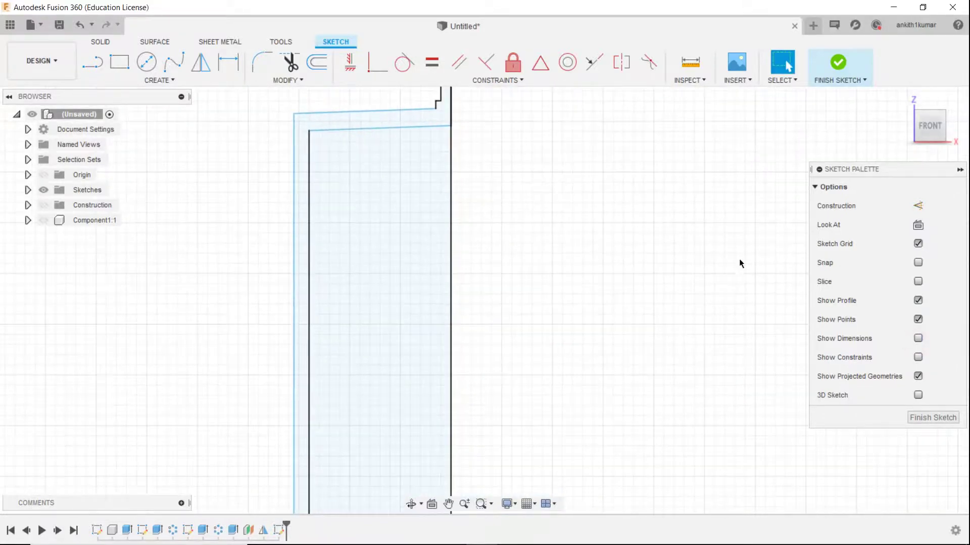
scroll(740, 264, "down", 2)
middle_click_drag(715, 257, 595, 232)
scroll(376, 101, "down", 1)
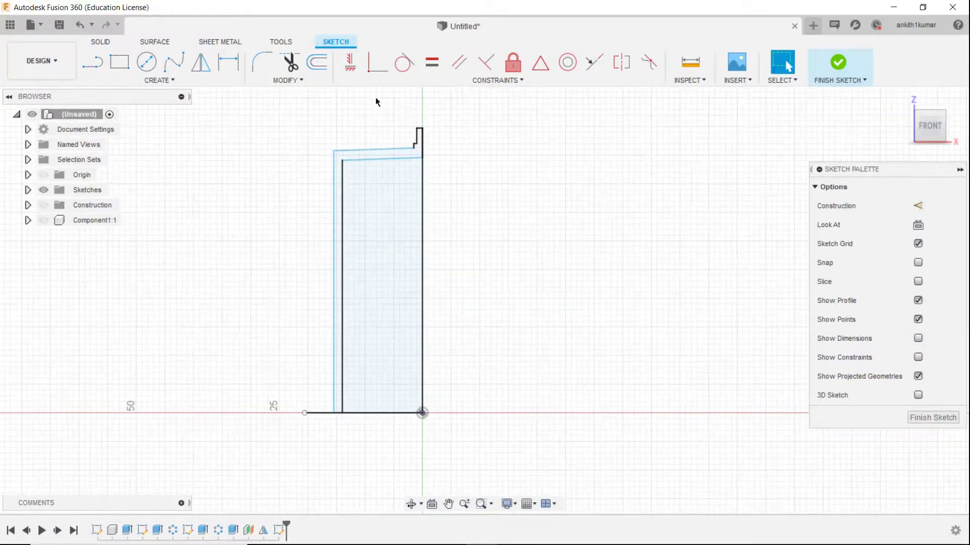
left_click(829, 66)
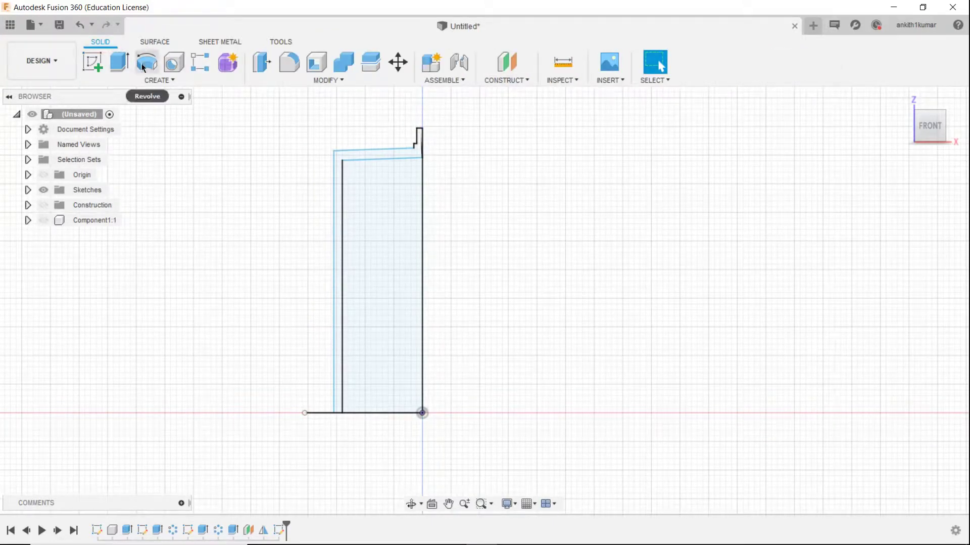
left_click(146, 61)
left_click(356, 155)
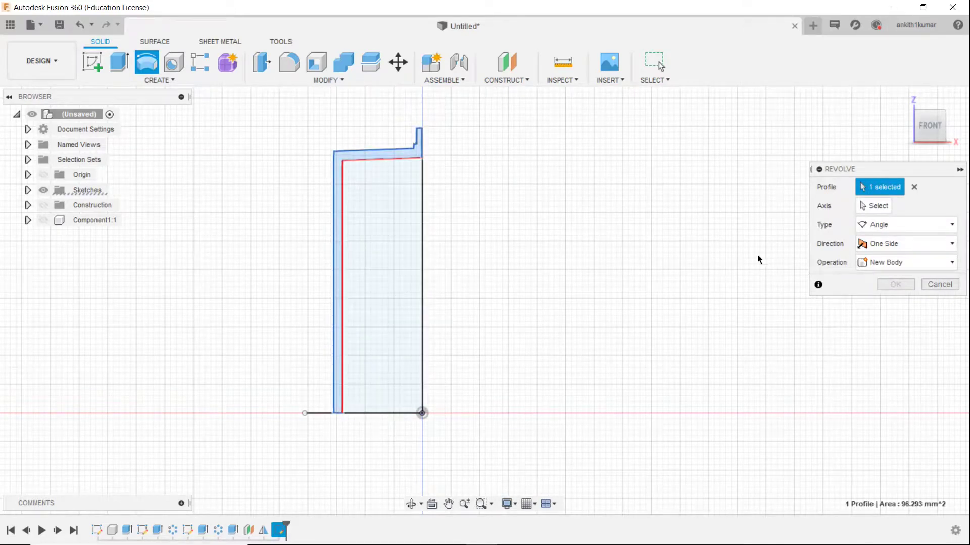
left_click(863, 205)
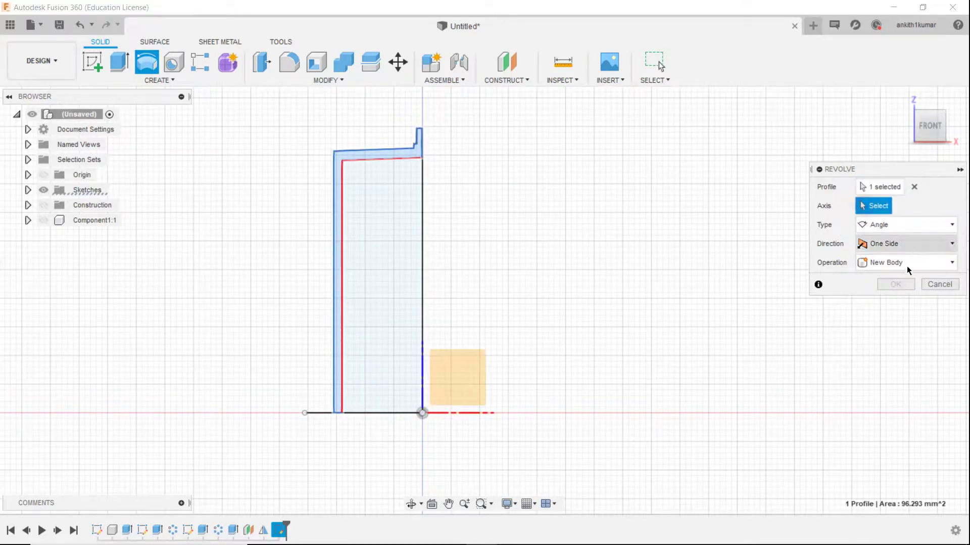
left_click(368, 413)
scroll(581, 305, "down", 2)
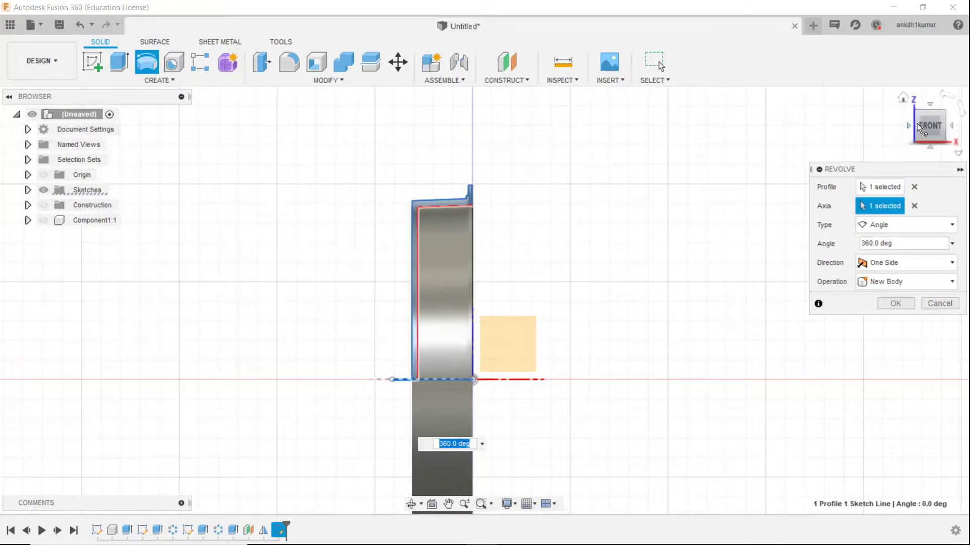
left_click_drag(929, 125, 905, 275)
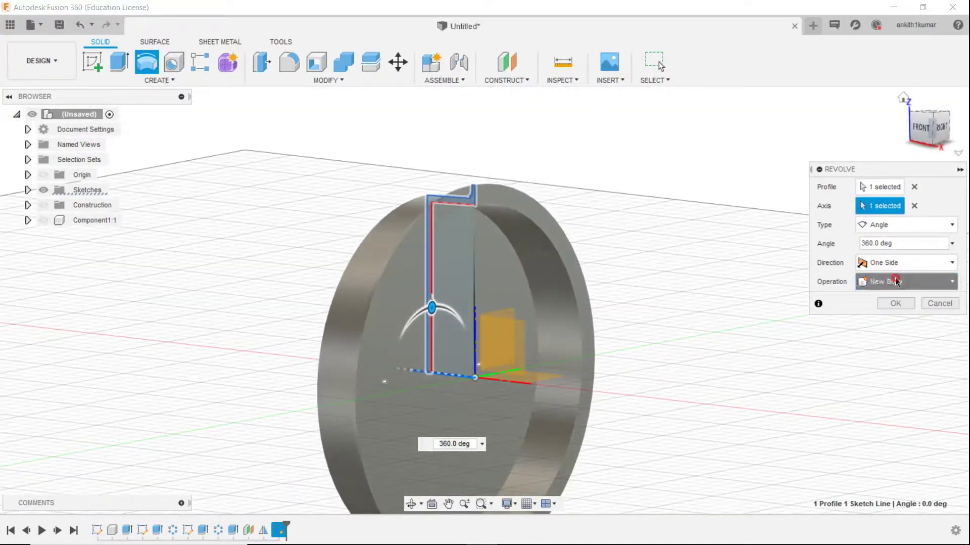
left_click(933, 281)
left_click(890, 361)
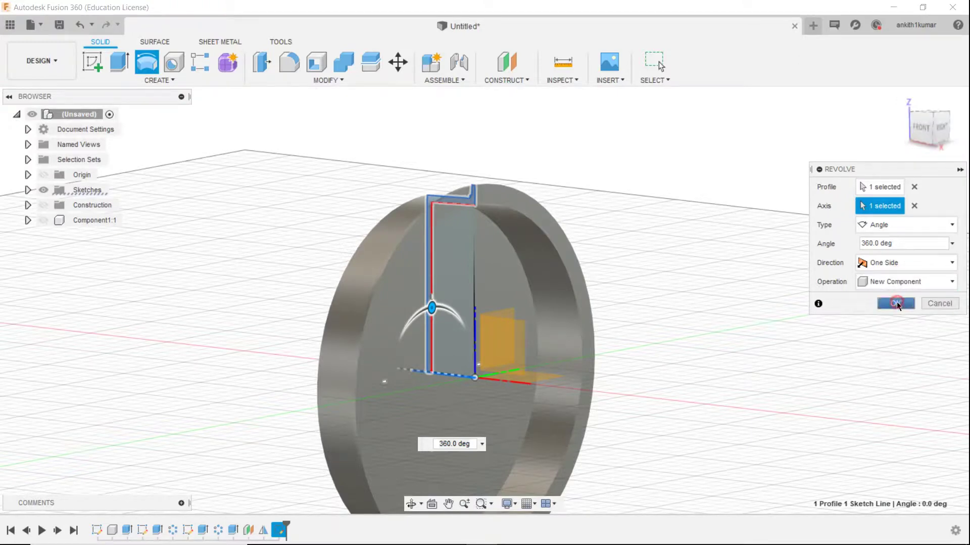
left_click(896, 302)
Create a sketch on the large flat outer face of the revolved component.
left_click(929, 132)
left_click_drag(930, 132, 959, 134)
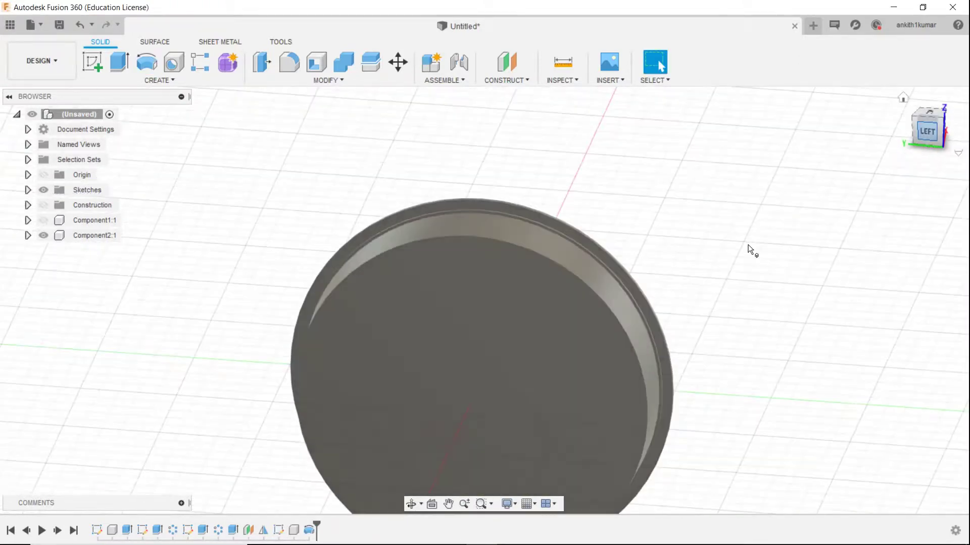
right_click(408, 407)
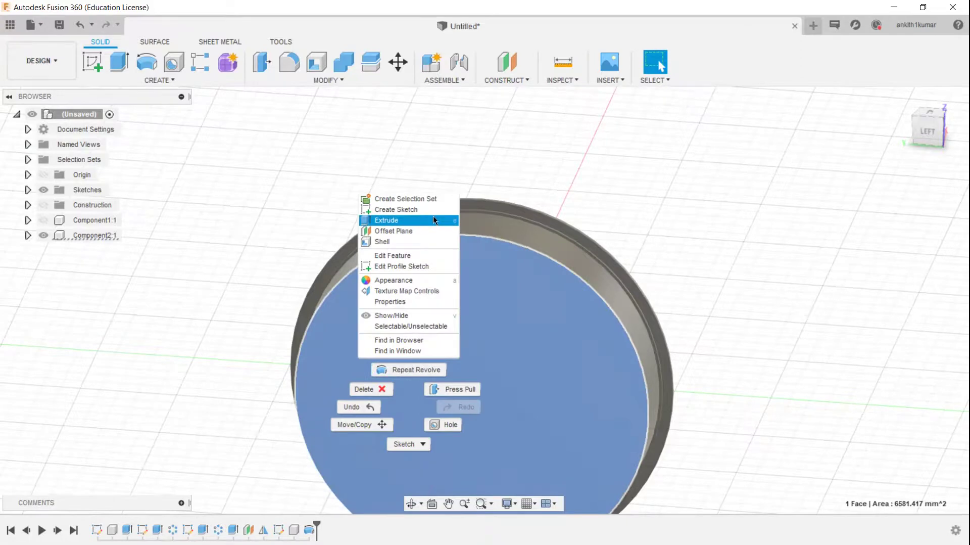
left_click(396, 210)
Draw a 23.69 mm diameter circle centred on the origin.
left_click(147, 61)
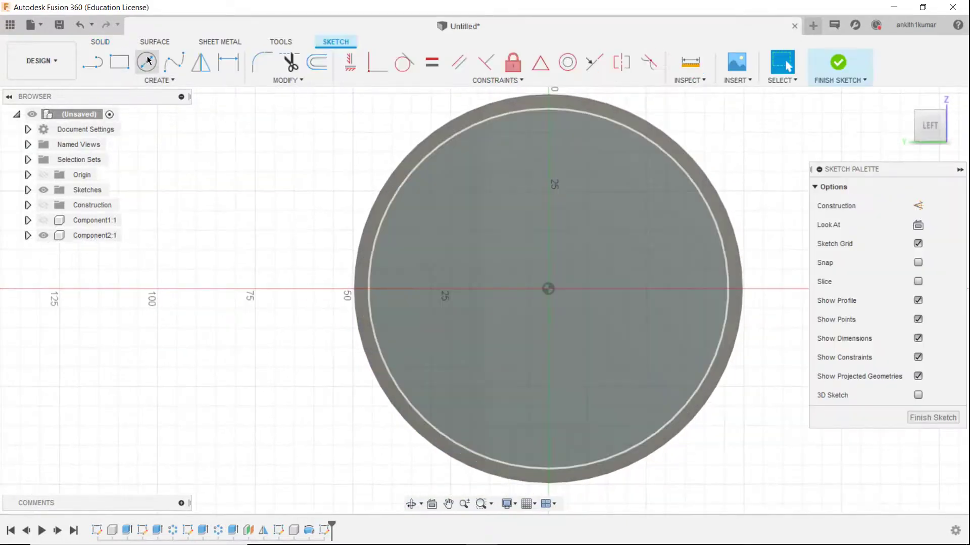
scroll(591, 295, "up", 3)
left_click(528, 281)
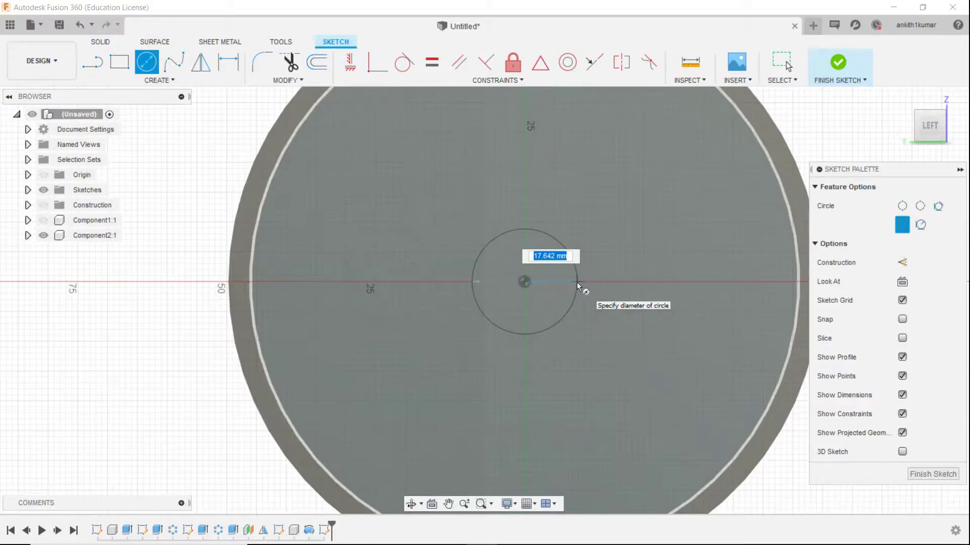
type("3")
key("Tab")
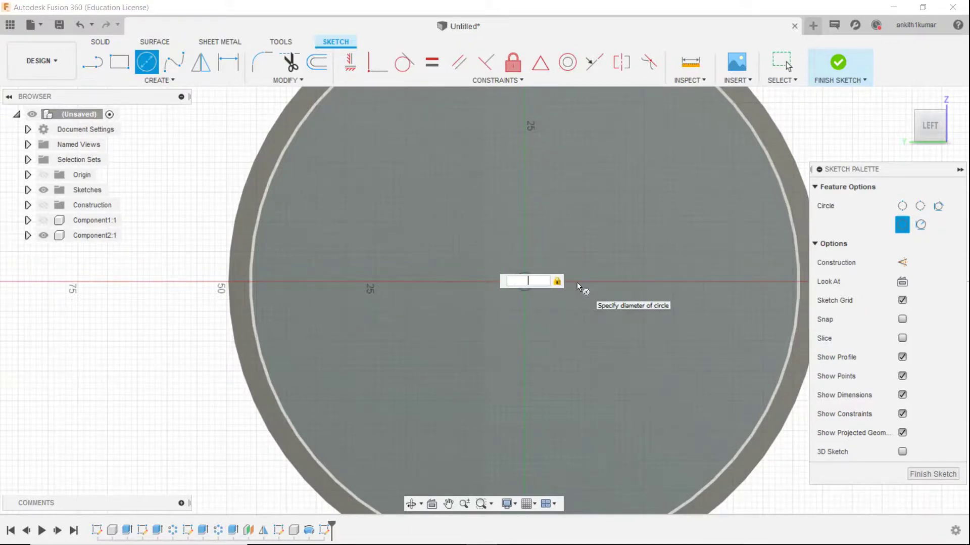
key("Tab")
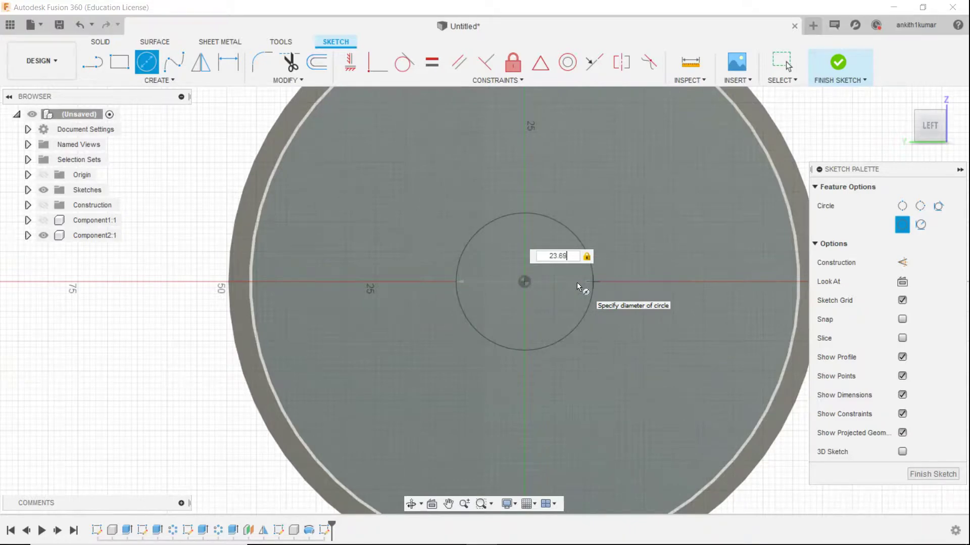
key("Return")
Draw a 24 mm vertical line from the circle's centre upward.
scroll(577, 281, "down", 3)
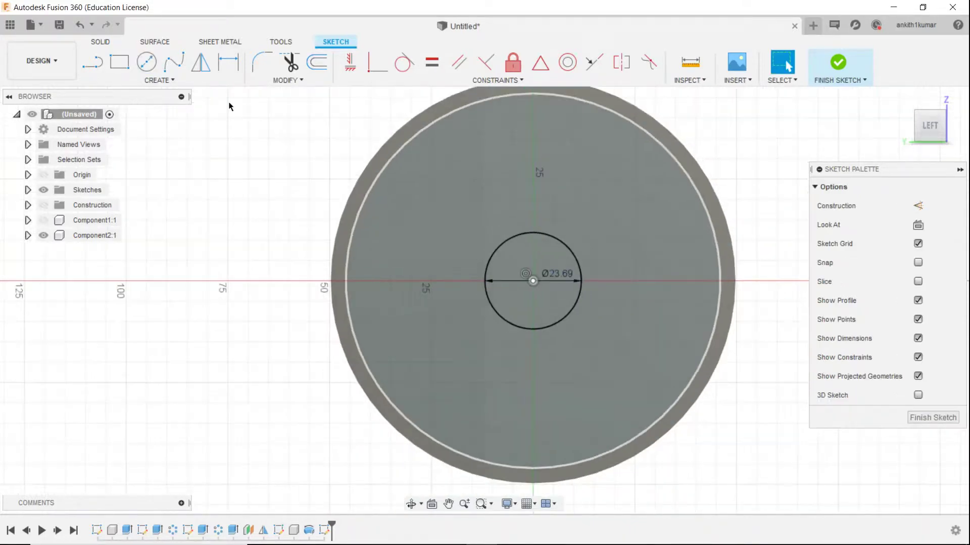
left_click(99, 61)
left_click(534, 281)
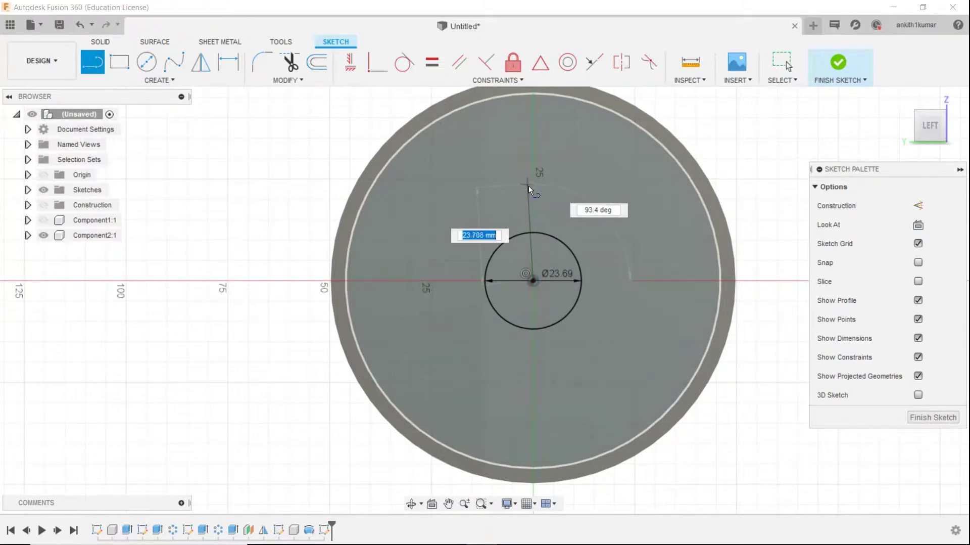
type("24")
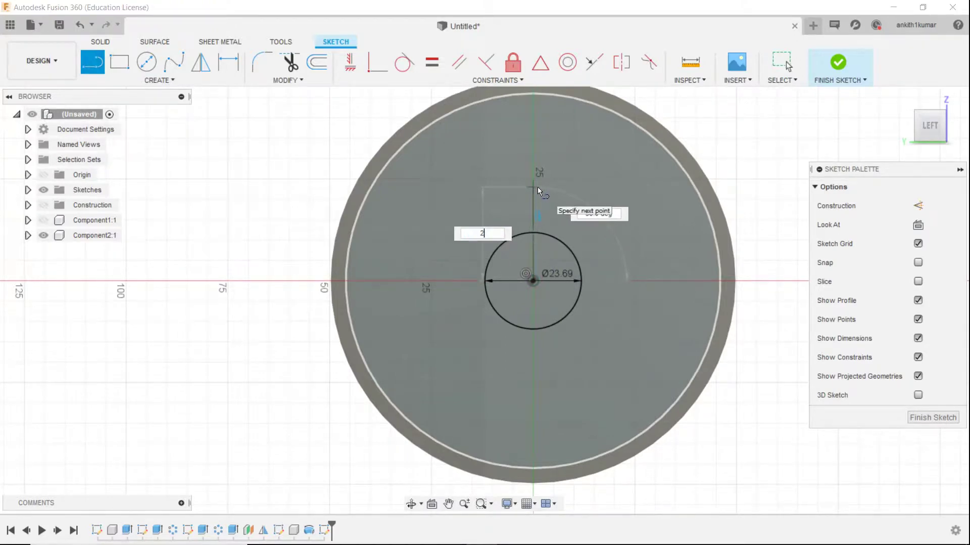
key("Return")
key("Escape")
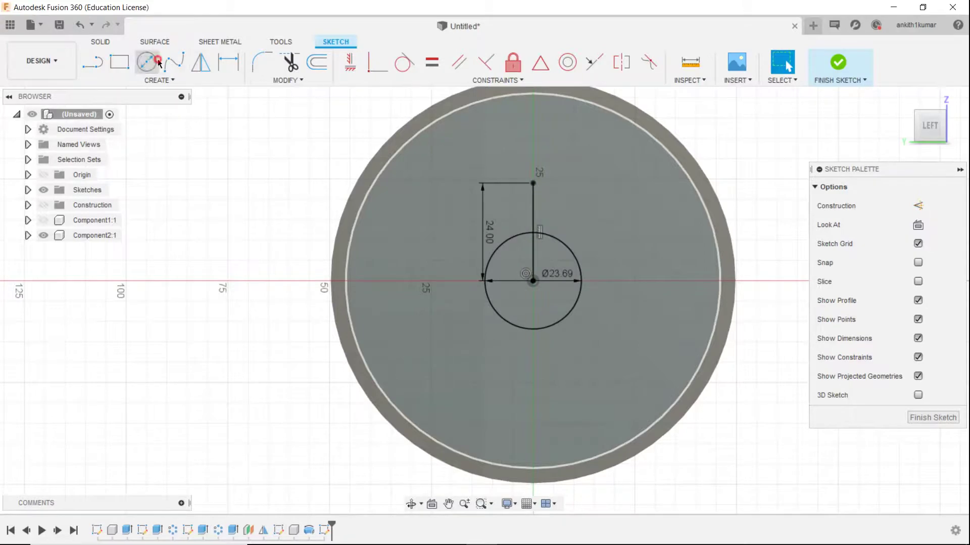
Draw an 8.9 mm diameter circle centred on the upper end of the 24 mm line.
left_click(146, 62)
left_click(534, 183)
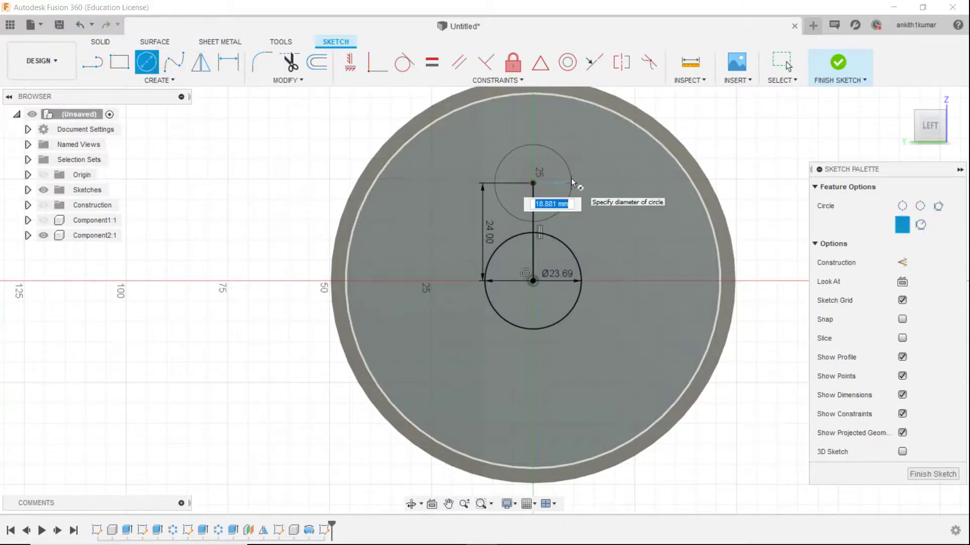
type("8.9")
key("Return")
key("Escape")
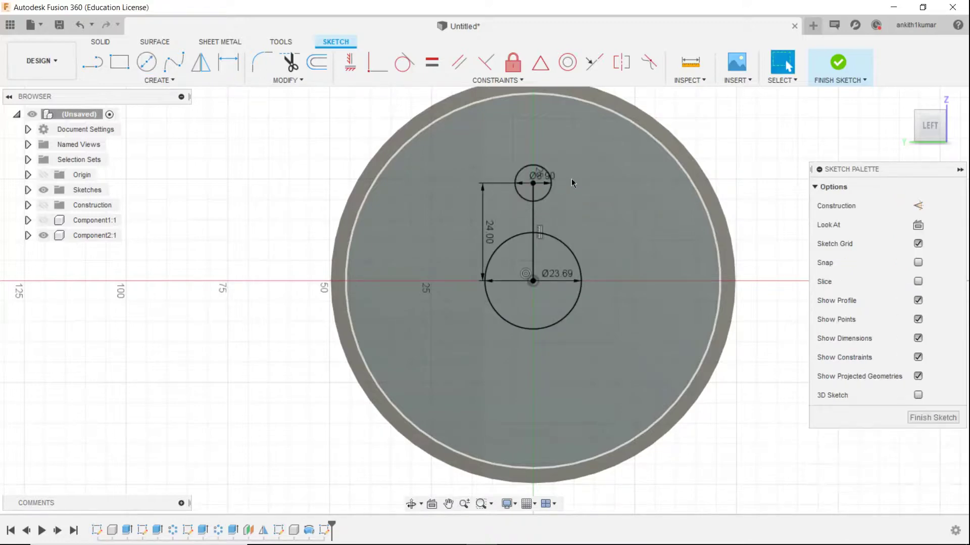
Create a full circular pattern of the 8.9 mm circle around the origin with a quantity of 5.
left_click(172, 79)
left_click(142, 283)
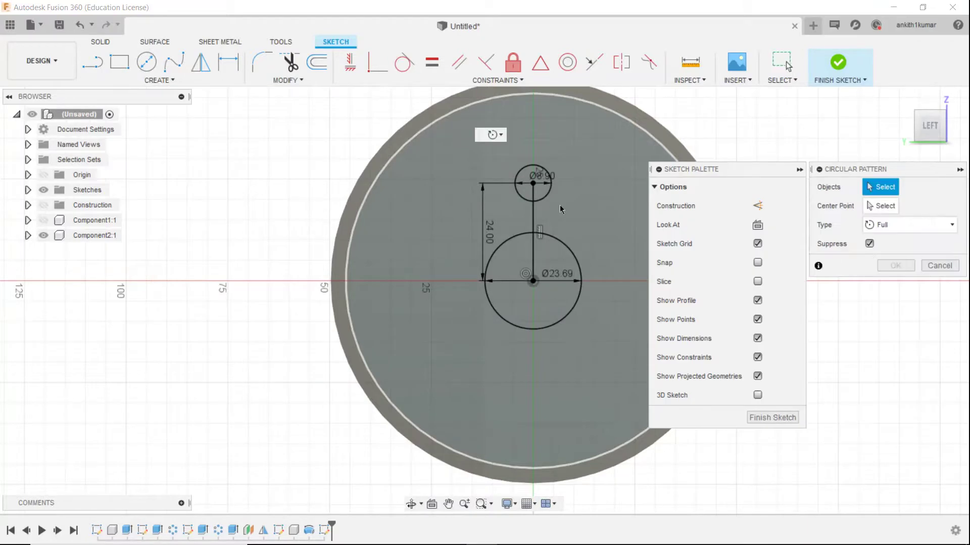
left_click(550, 194)
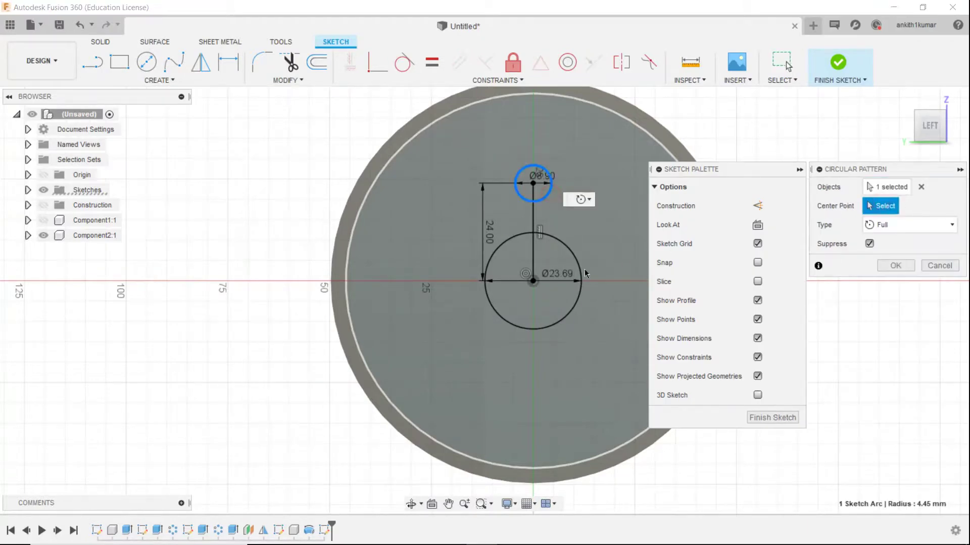
left_click(537, 280)
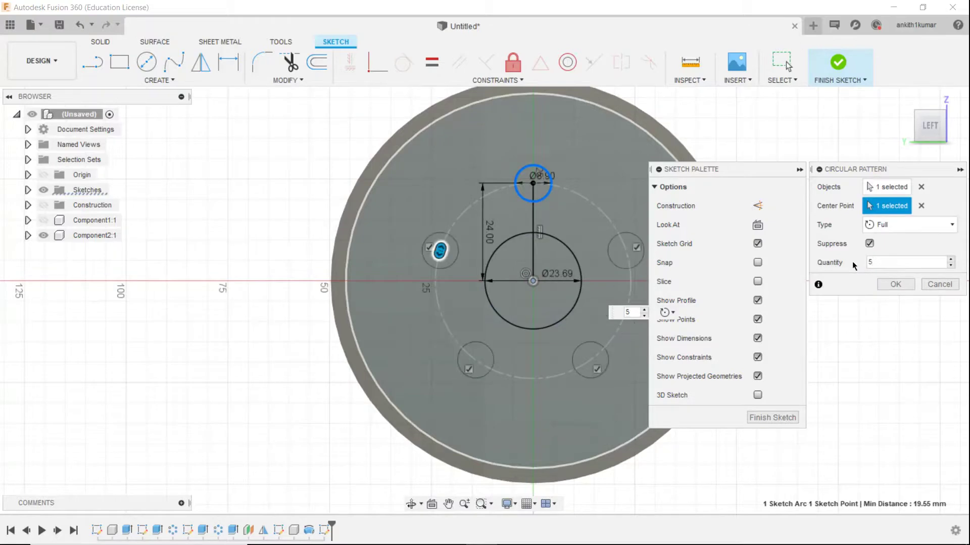
key("Return")
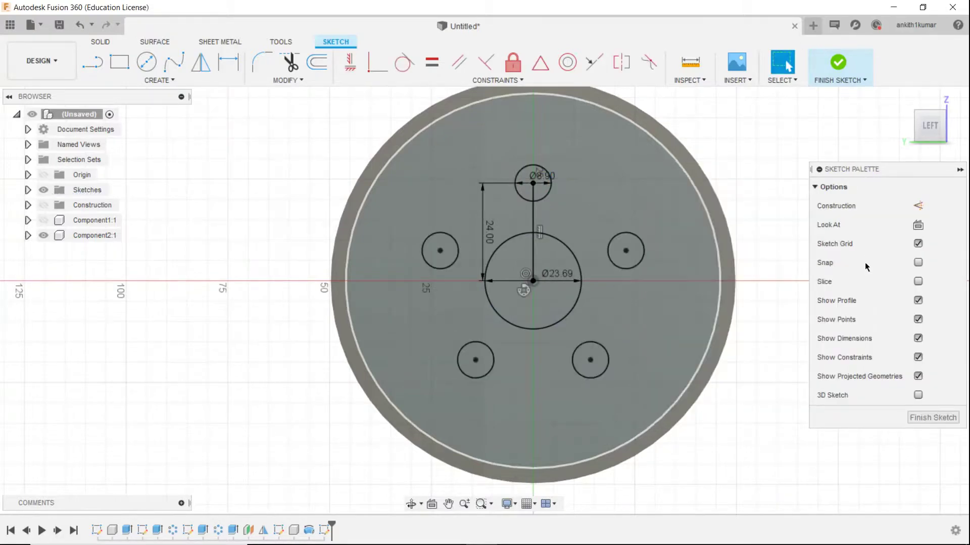
Finish the sketch and cut the centre circle and the five bolt-hole circles -35 mm through the hub with Extrude.
left_click(841, 64)
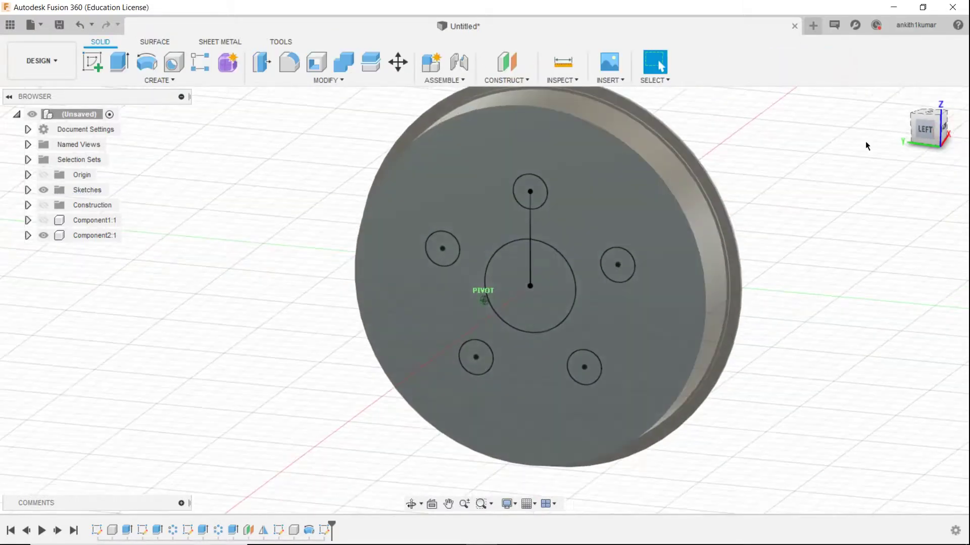
left_click(125, 69)
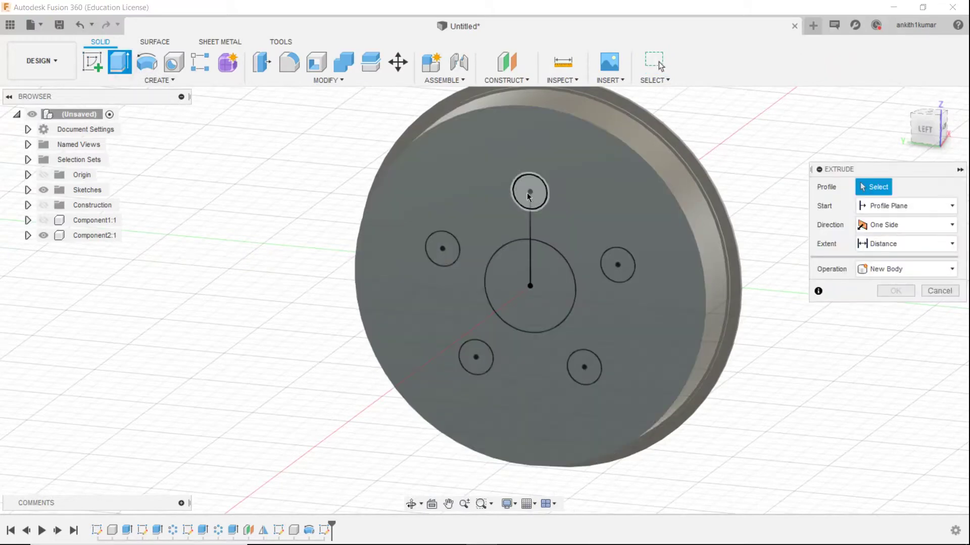
left_click(530, 191)
left_click(443, 248)
left_click(476, 356)
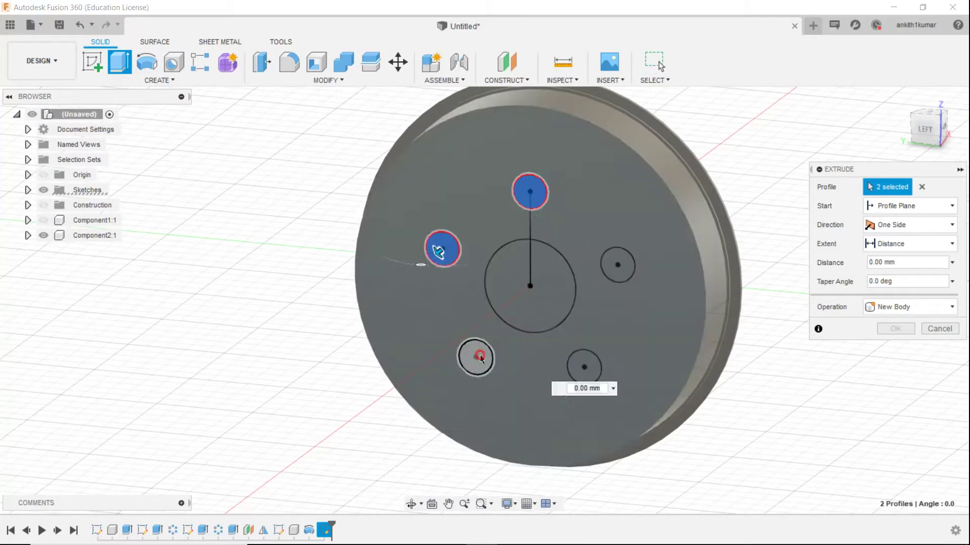
left_click(510, 298)
left_click(576, 359)
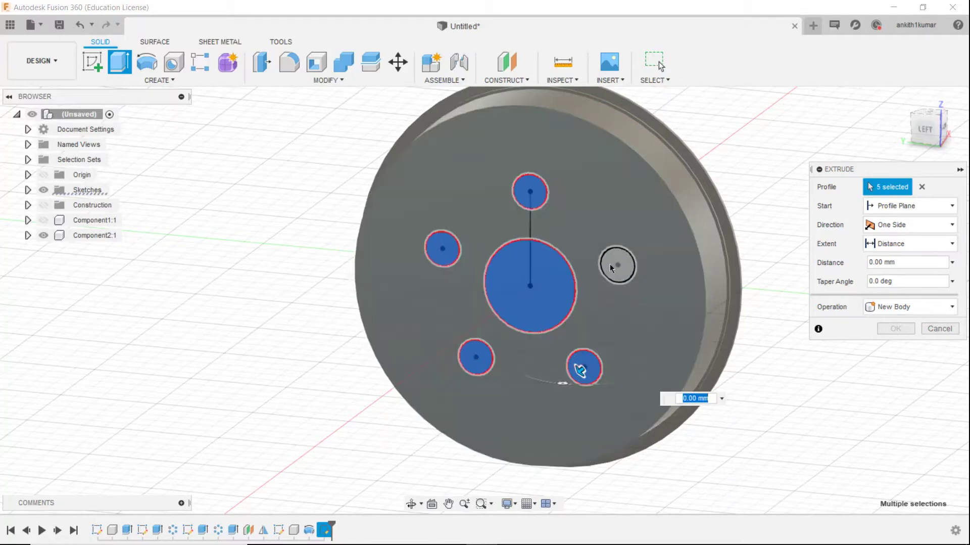
left_click(616, 263)
left_click_drag(614, 269, 669, 224)
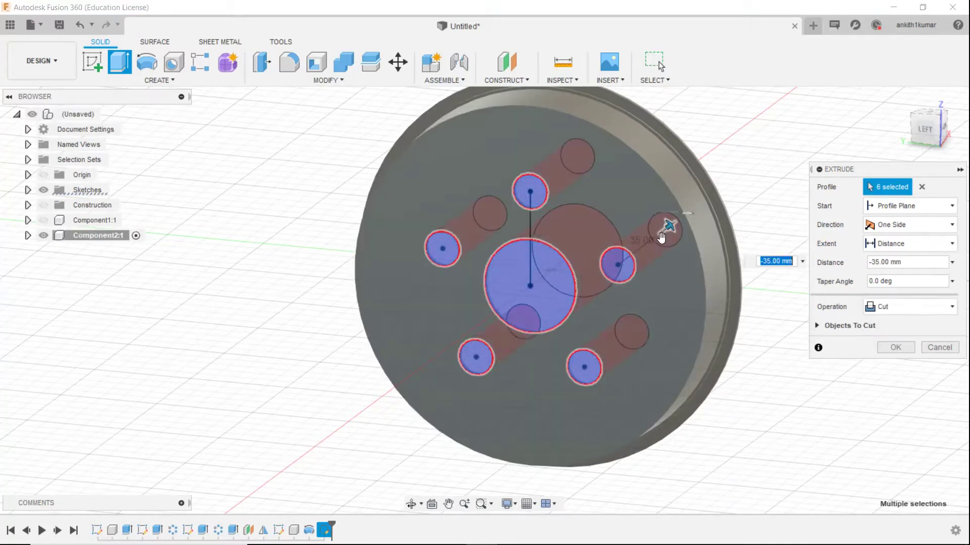
left_click(894, 347)
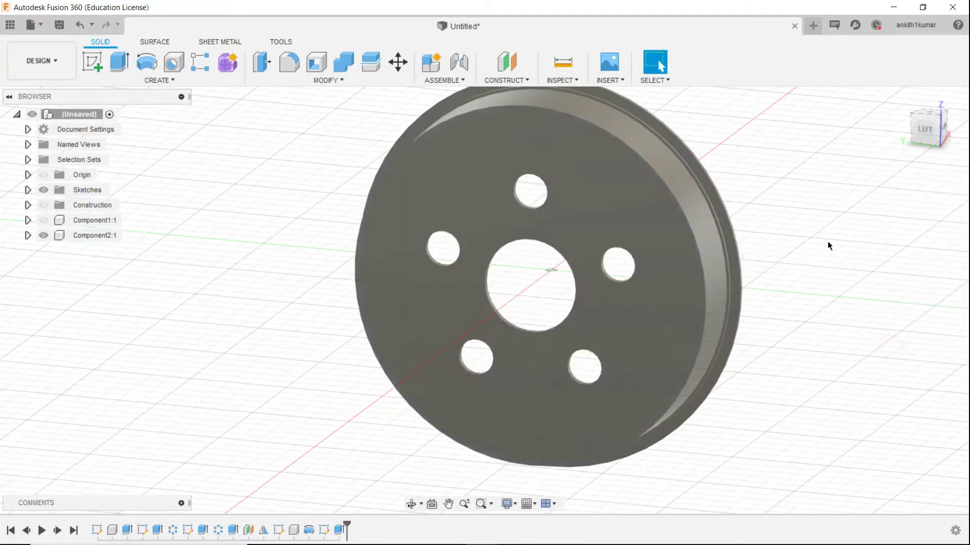
Show the brake disc component and move the hub out of its centre so both parts stand apart.
scroll(849, 218, "down", 3)
left_click_drag(936, 143, 907, 187)
left_click(43, 220)
left_click(42, 222)
scroll(258, 253, "down", 3)
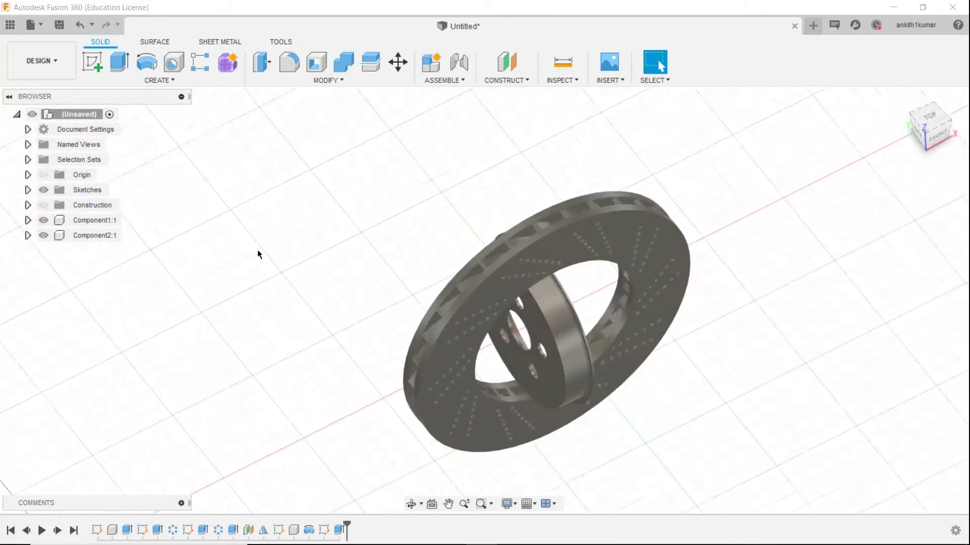
left_click_drag(504, 314, 827, 286)
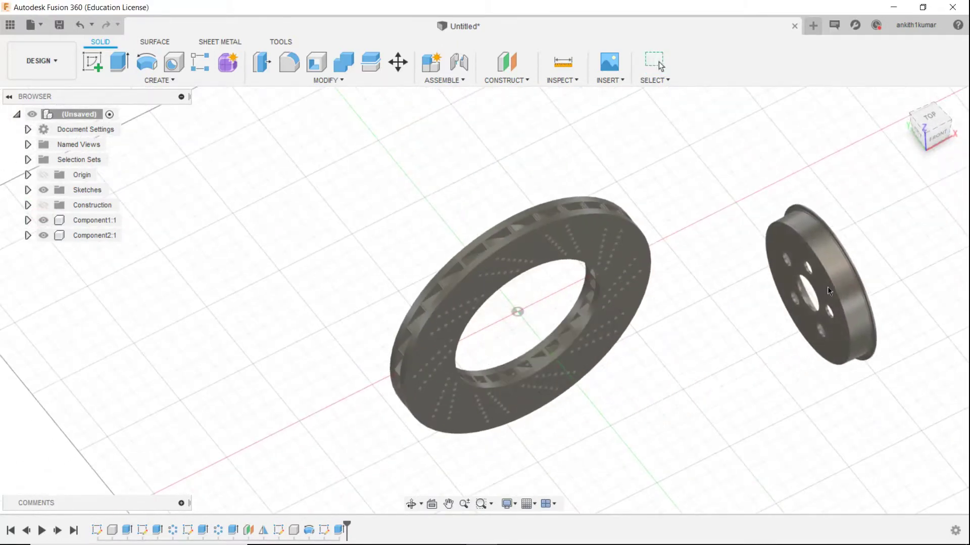
middle_click_drag(728, 308, 683, 191)
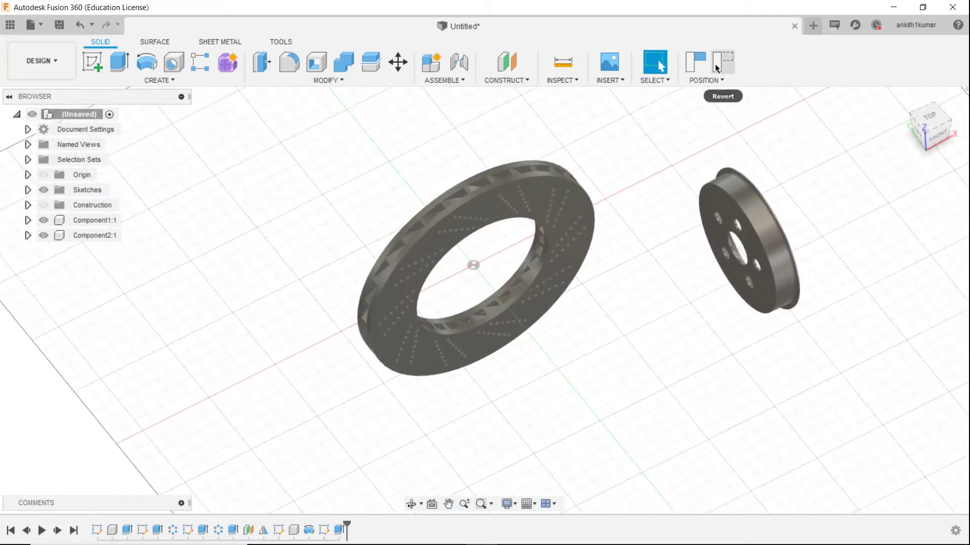
Create a rigid joint between the circular edge of the hub's flange and the inner edge of the brake disc's face.
left_click(459, 61)
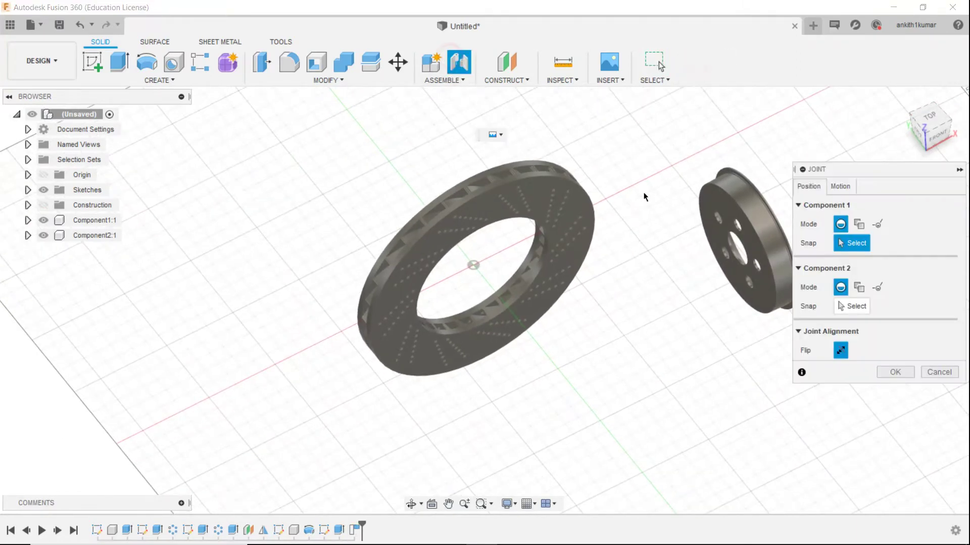
scroll(737, 192, "up", 5)
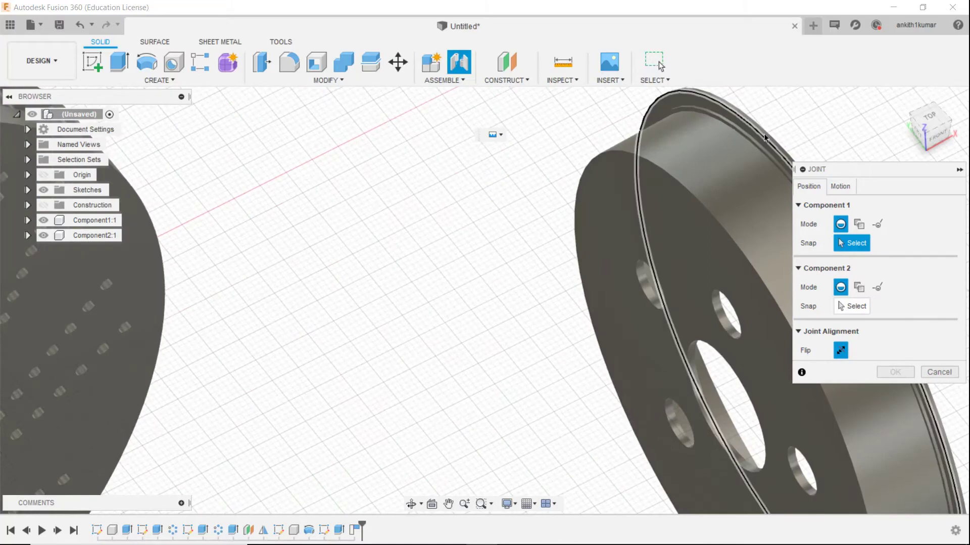
left_click(765, 136)
scroll(426, 261, "down", 5)
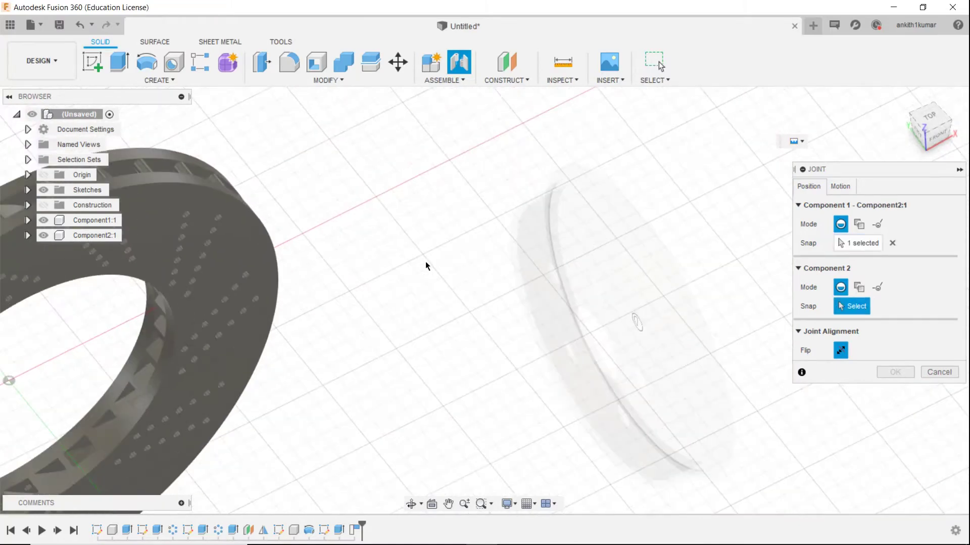
scroll(202, 290, "up", 8)
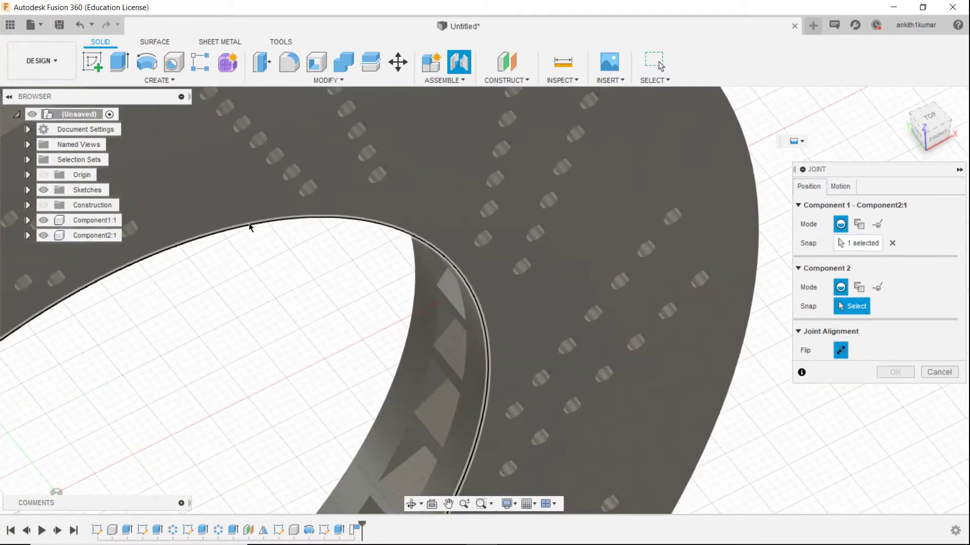
left_click(250, 225)
scroll(249, 224, "down", 8)
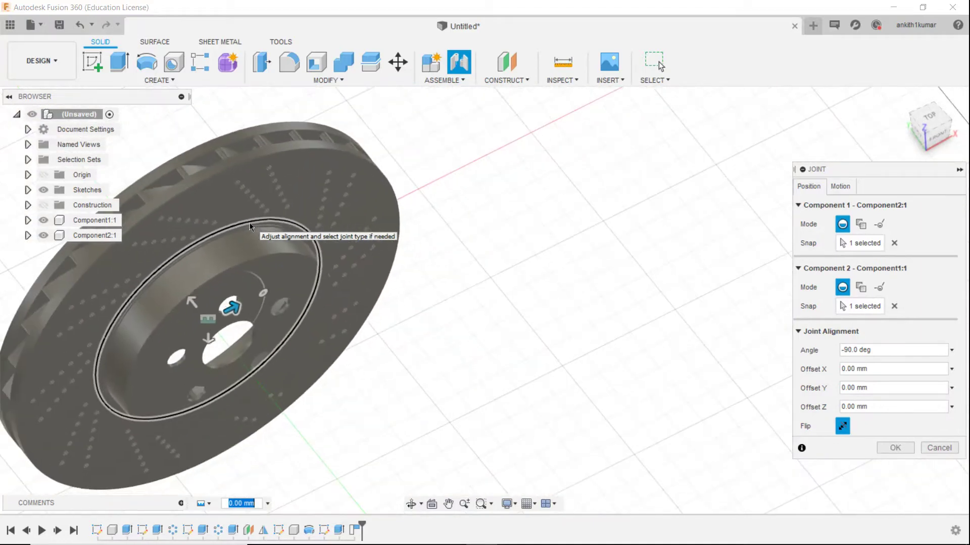
left_click(943, 126)
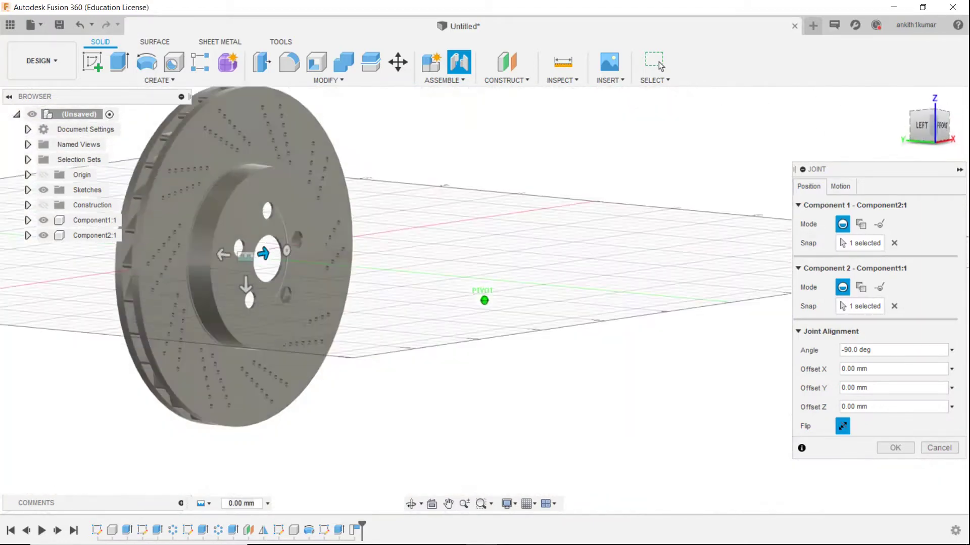
scroll(682, 394, "up", 5)
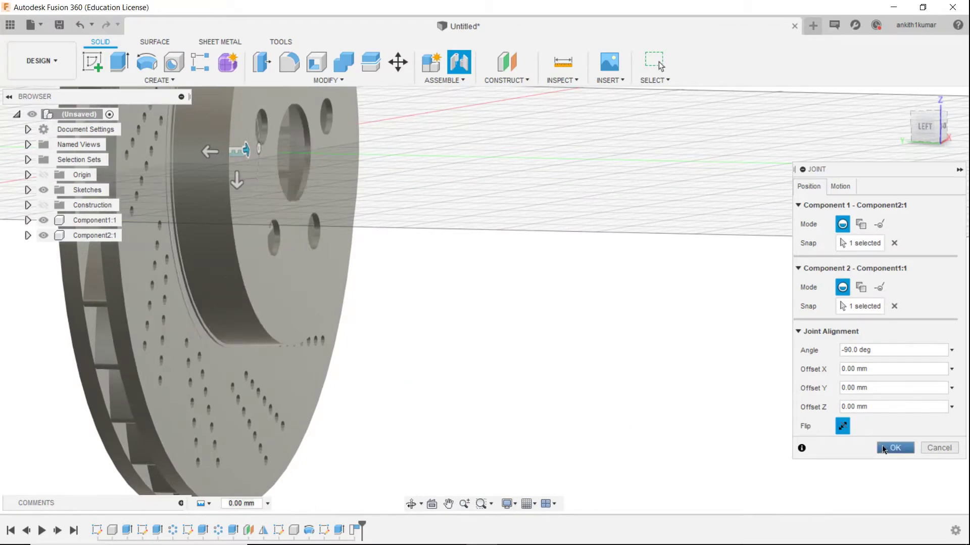
left_click(841, 186)
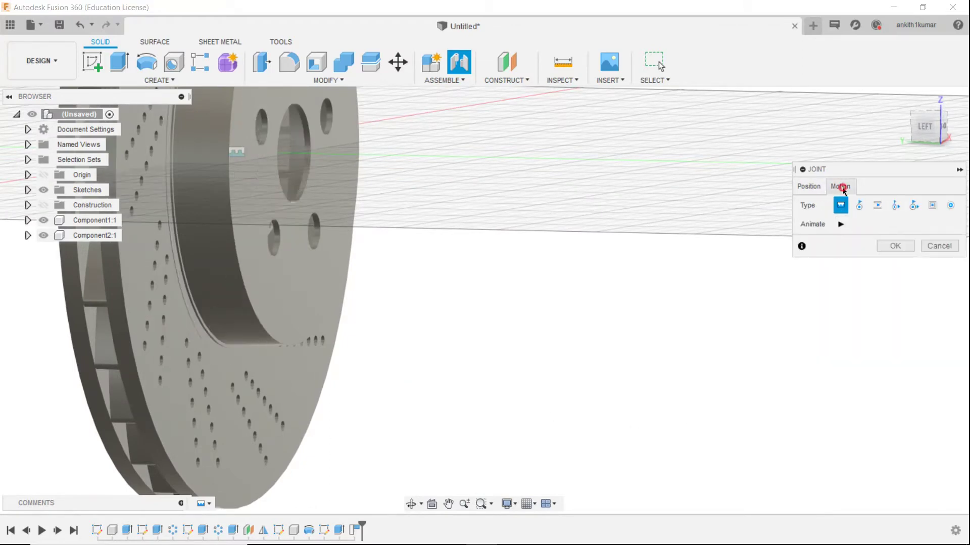
left_click(904, 247)
Show the assembled brake disc and hub in the home view to examine the result.
scroll(538, 302, "down", 5)
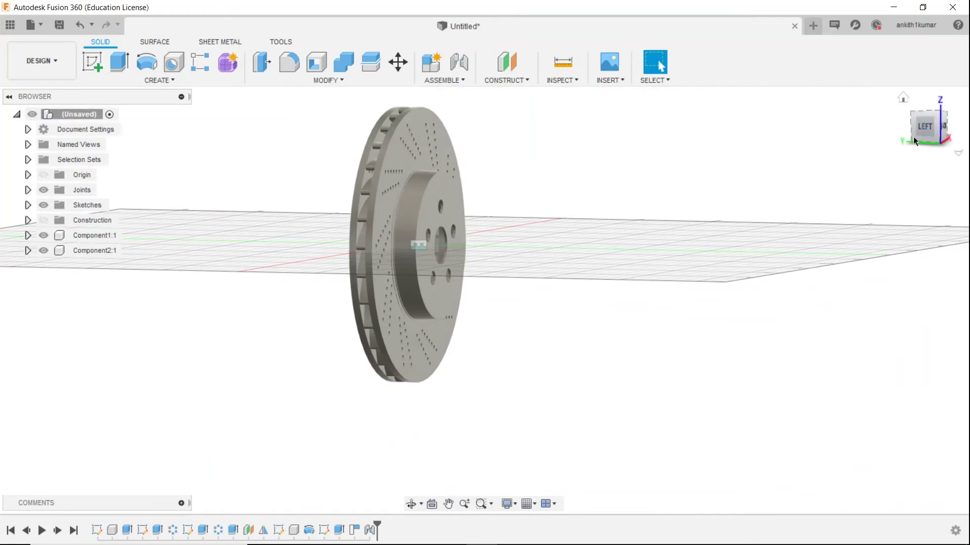
middle_click_drag(885, 151, 915, 110, "shift")
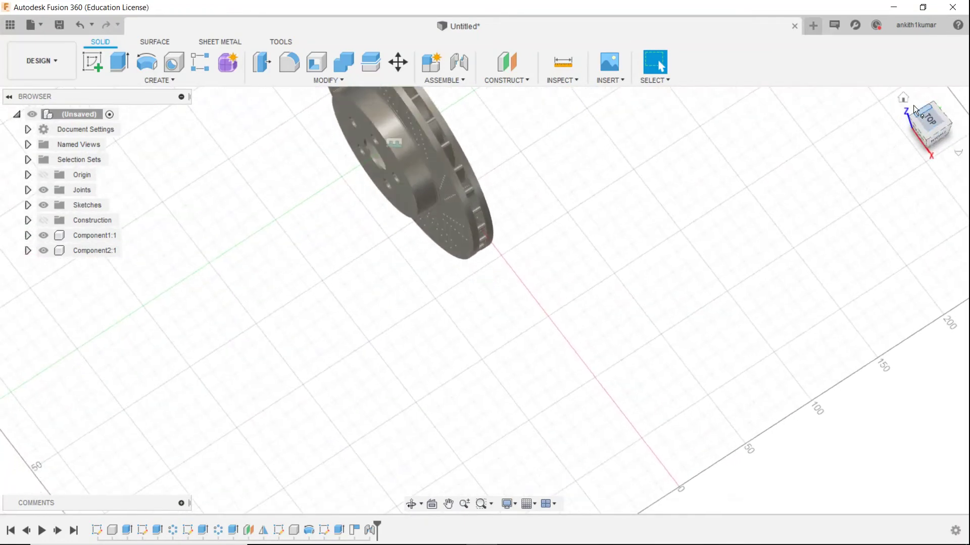
left_click(903, 98)
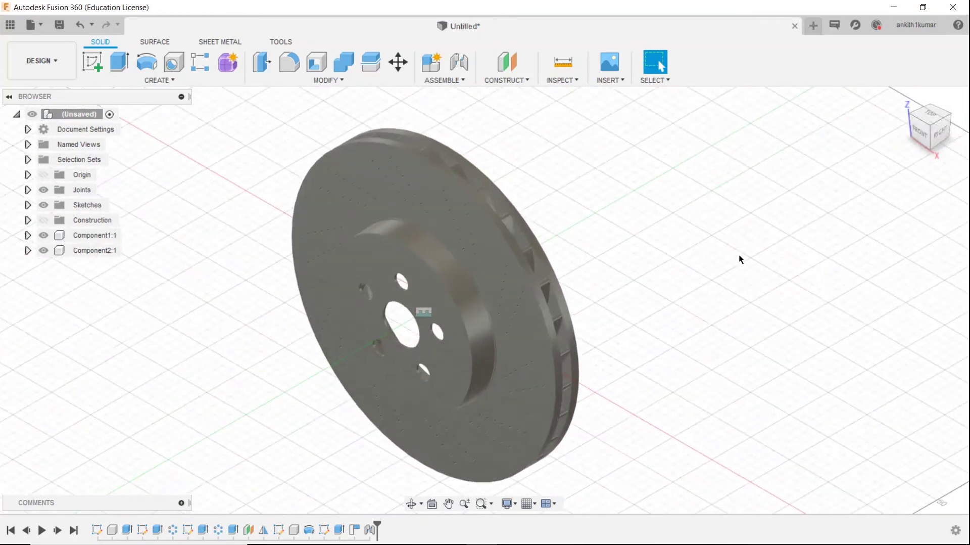
middle_click_drag(725, 267, 844, 232)
scroll(776, 239, "down", 3)
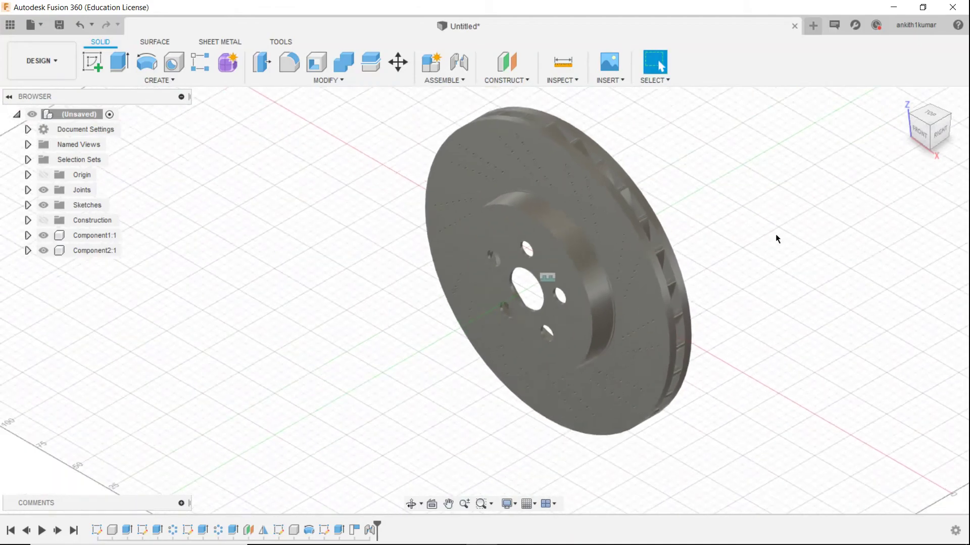